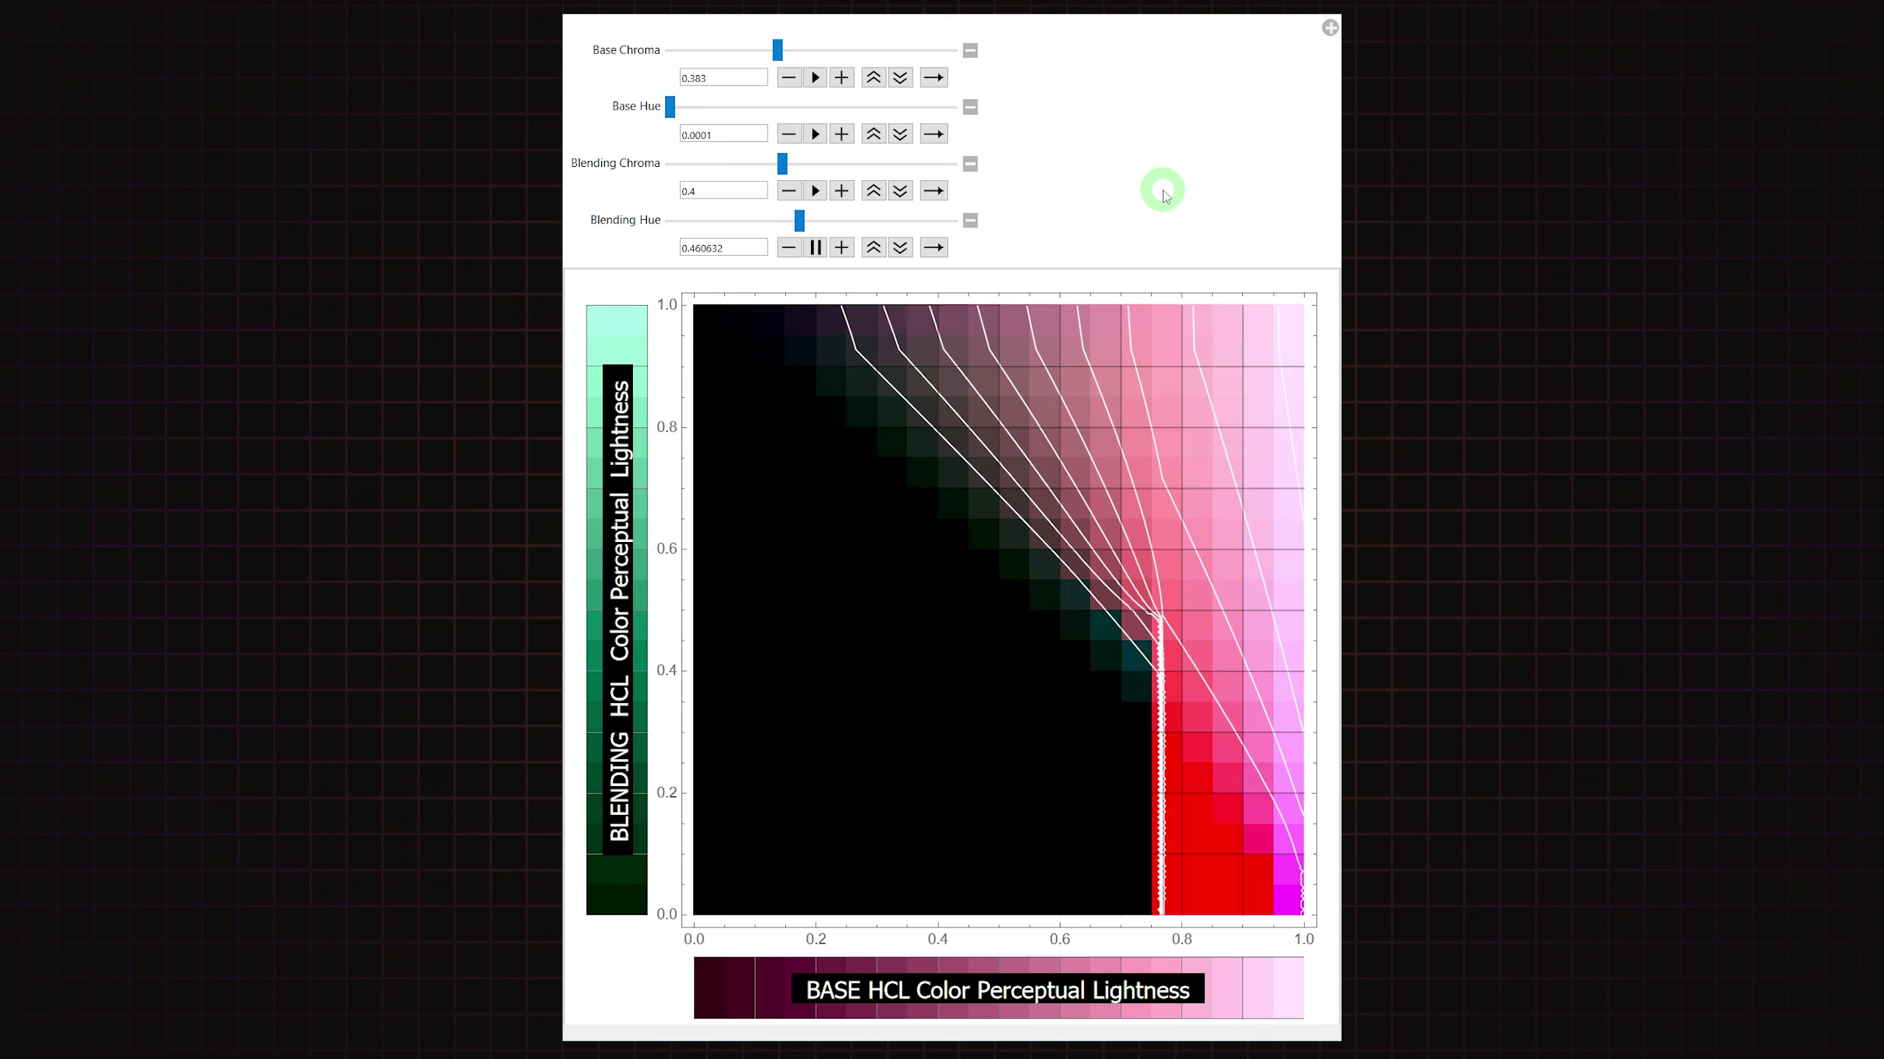
Pause the Blending Hue animation, raise Blending Chroma to about 0.869 and lower Base Chroma to 0.0001
{"action": "left_click", "coordinate": [815, 247]}
{"action": "left_click_drag", "start_coordinate": [778, 50], "coordinate": [927, 59]}
{"action": "left_click", "coordinate": [915, 163]}
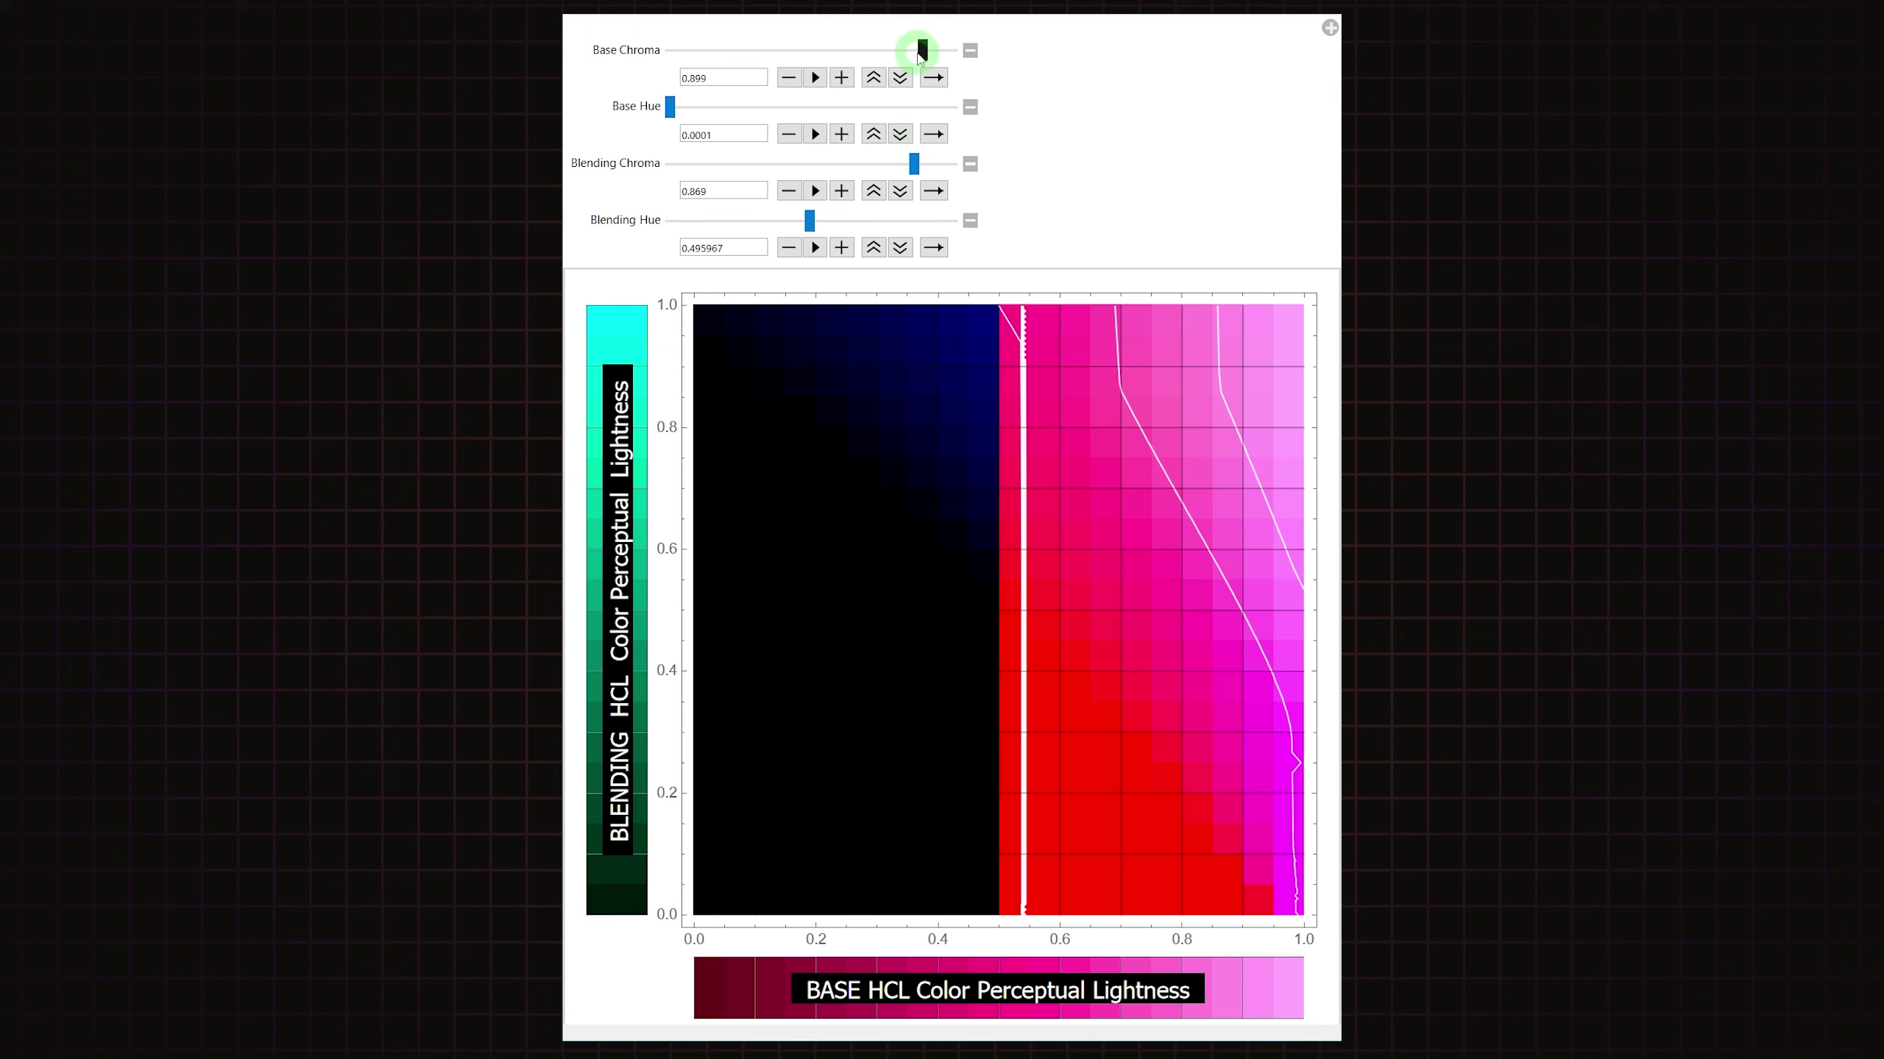
{"action": "left_click_drag", "start_coordinate": [920, 56], "coordinate": [659, 45]}
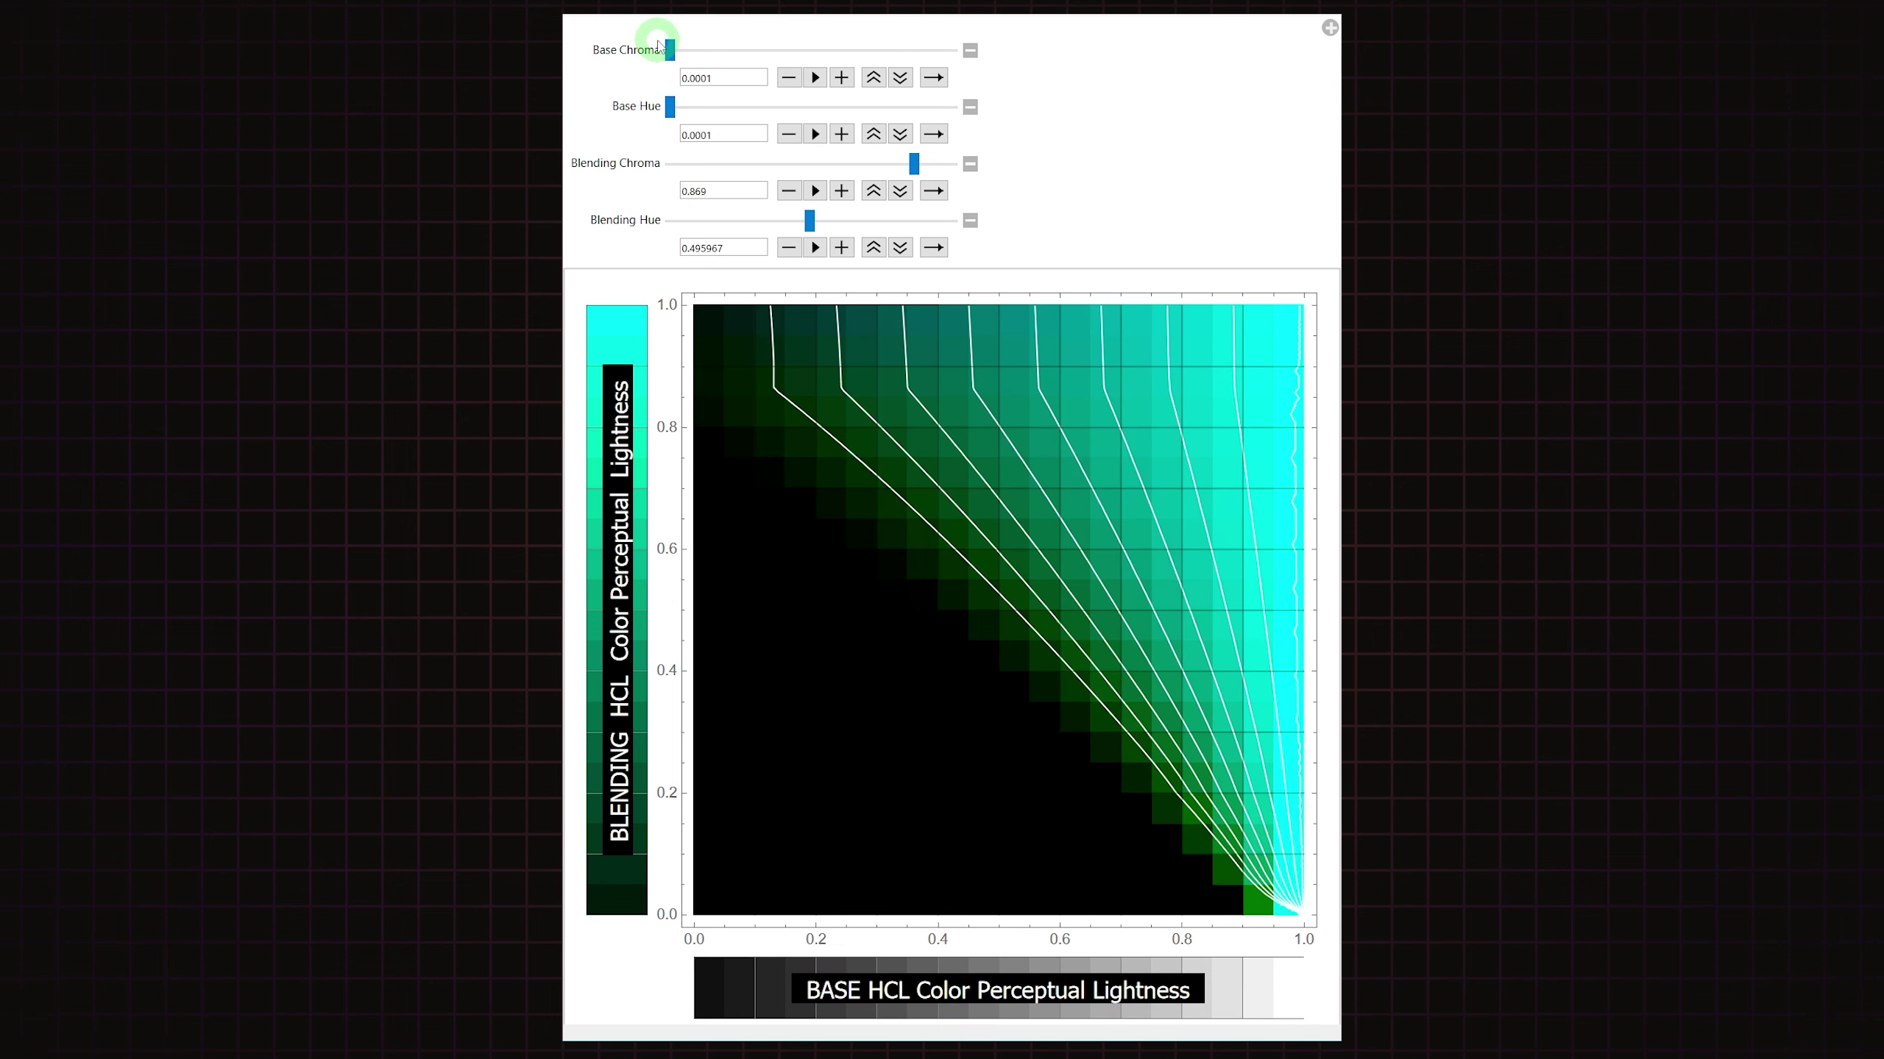
Set Blending Chroma to about 0.399, bring Blending Hue down to its minimum and speed up the Base Hue animation
{"action": "left_click_drag", "start_coordinate": [787, 168], "coordinate": [782, 165]}
{"action": "left_click", "coordinate": [665, 220]}
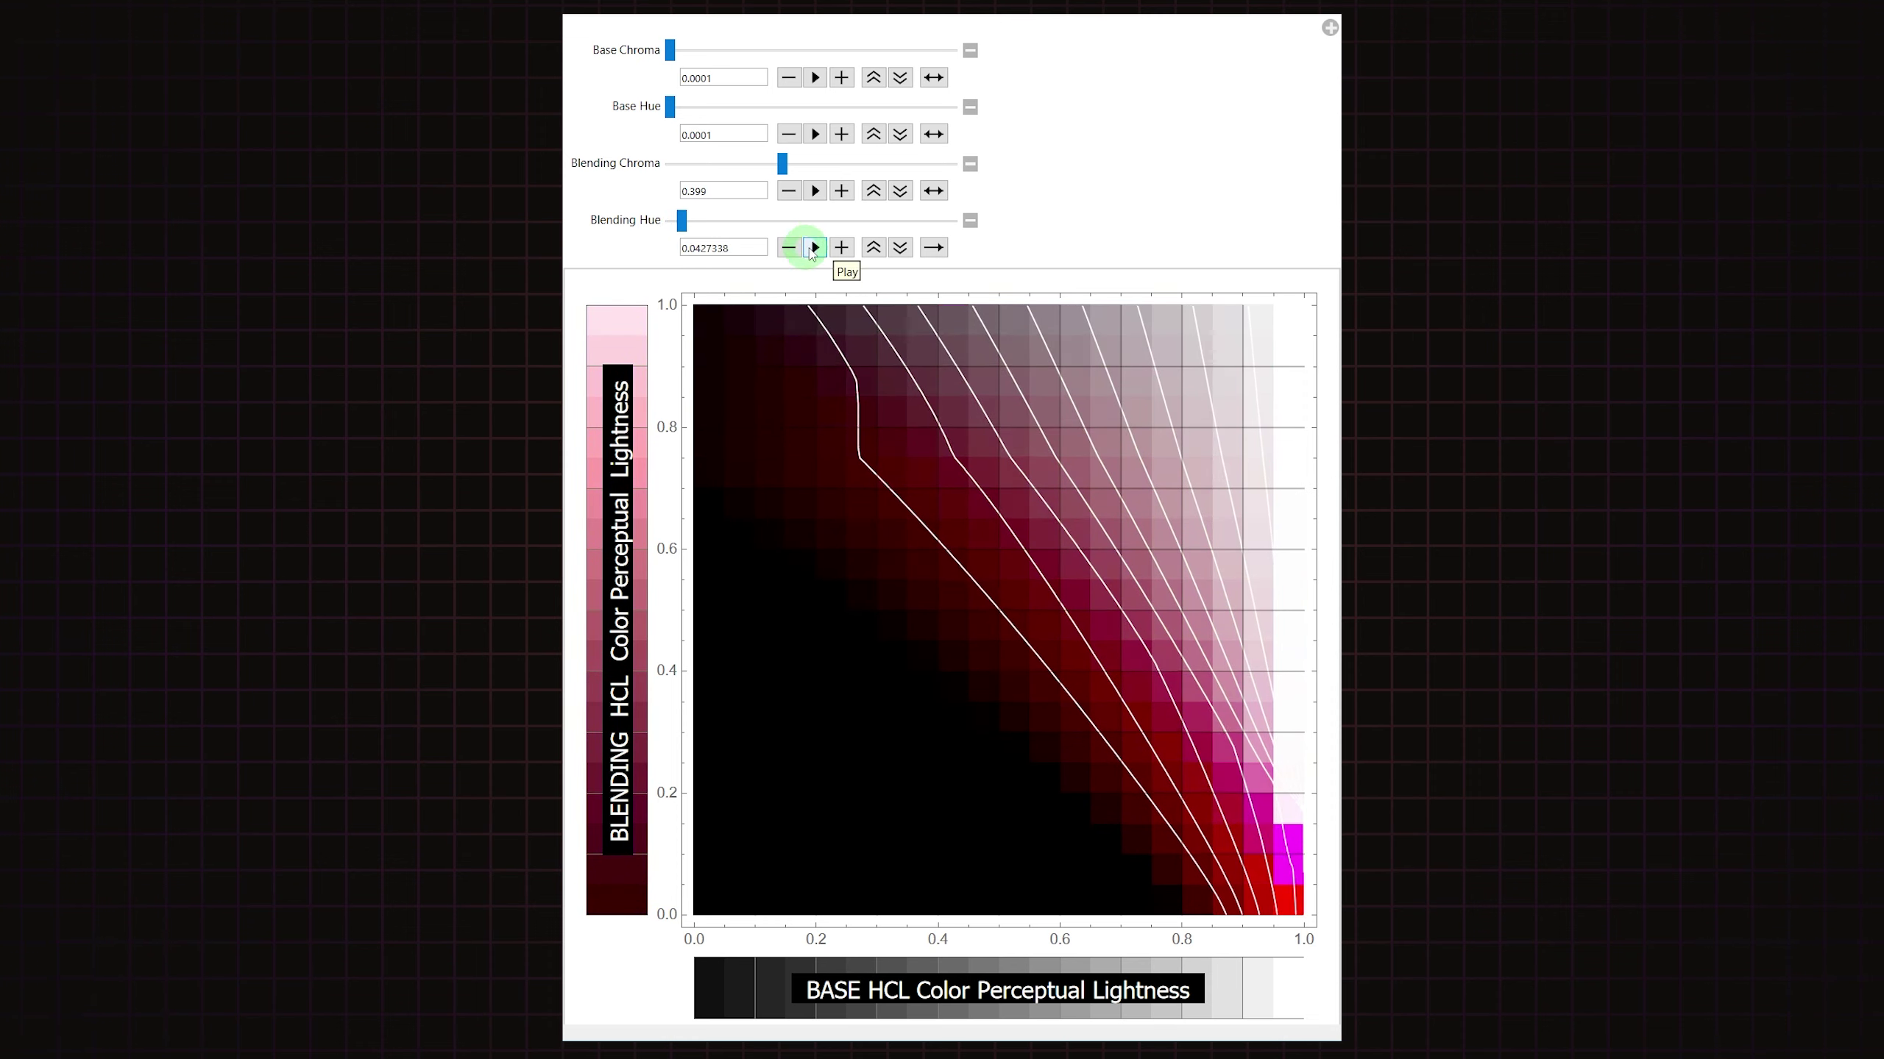
{"action": "left_click", "coordinate": [873, 134]}
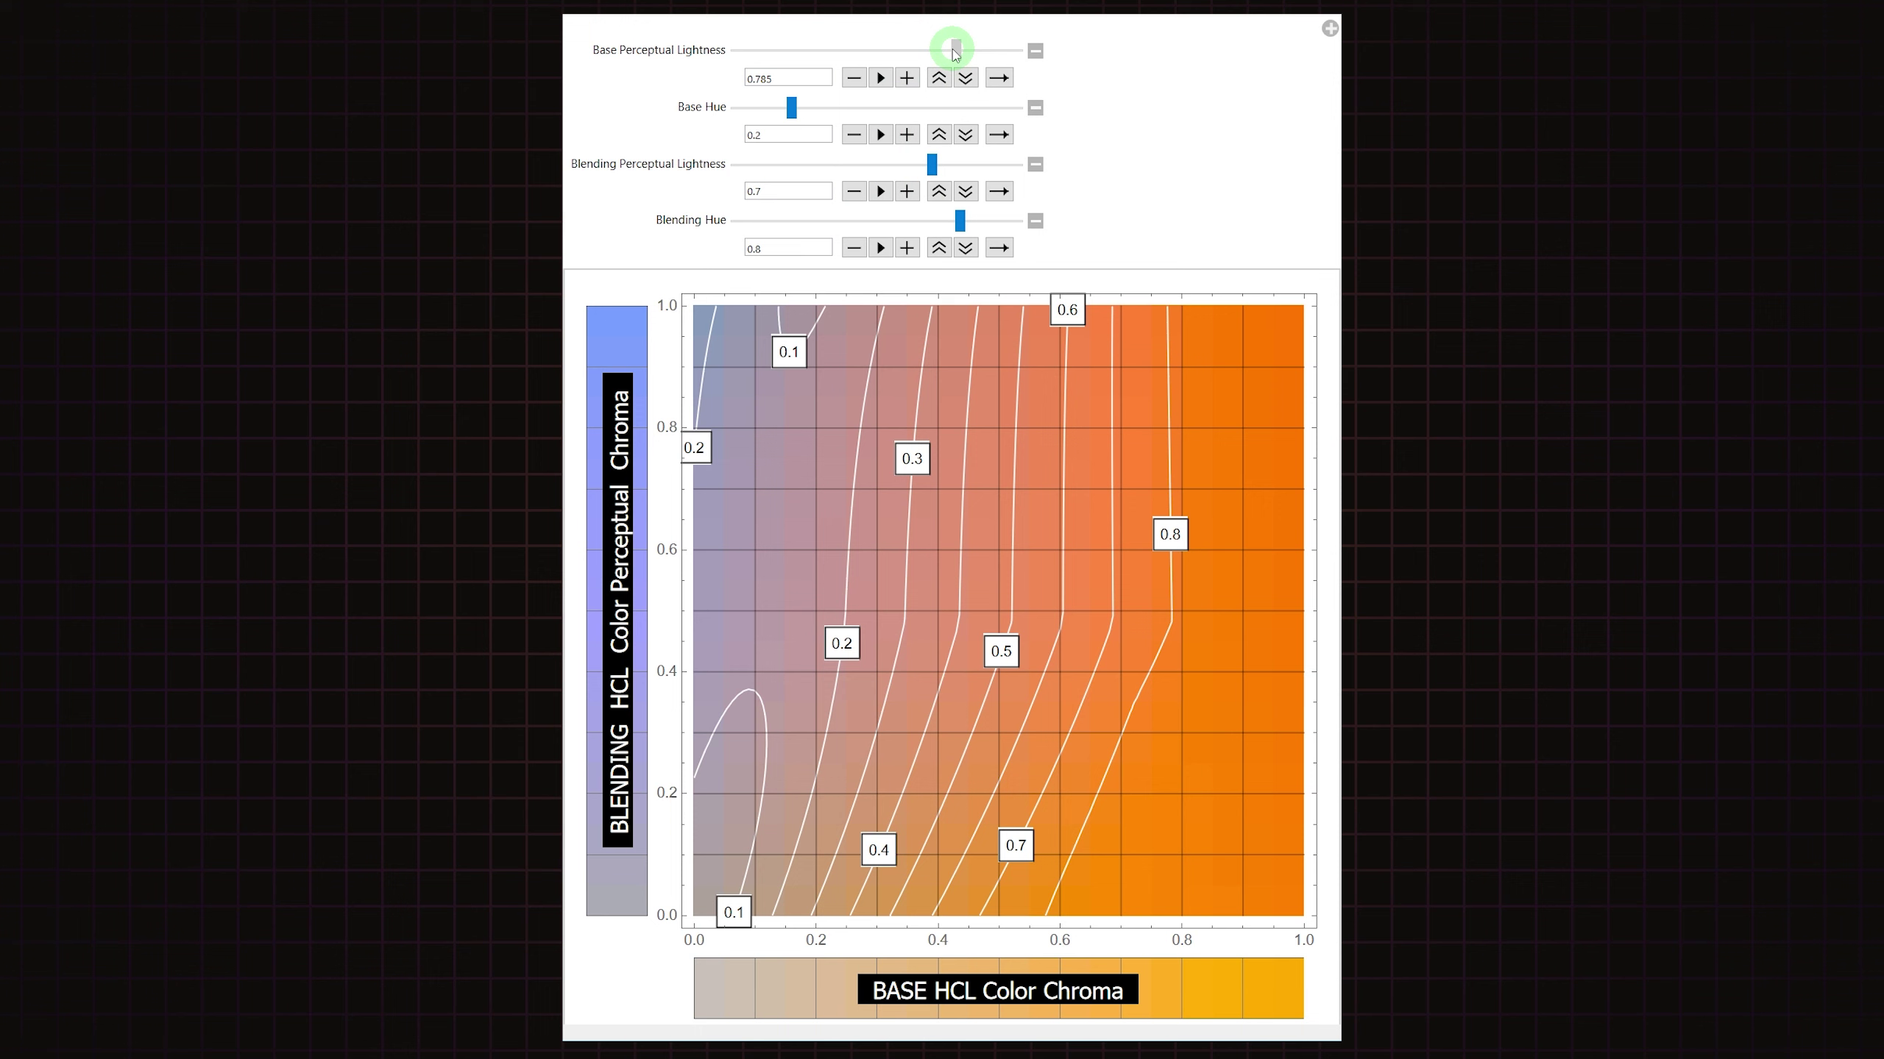
Set Base Perceptual Lightness to 0.7, Blending Hue to about 0.244 and Base Hue to about 0.798
{"action": "left_click", "coordinate": [854, 78]}
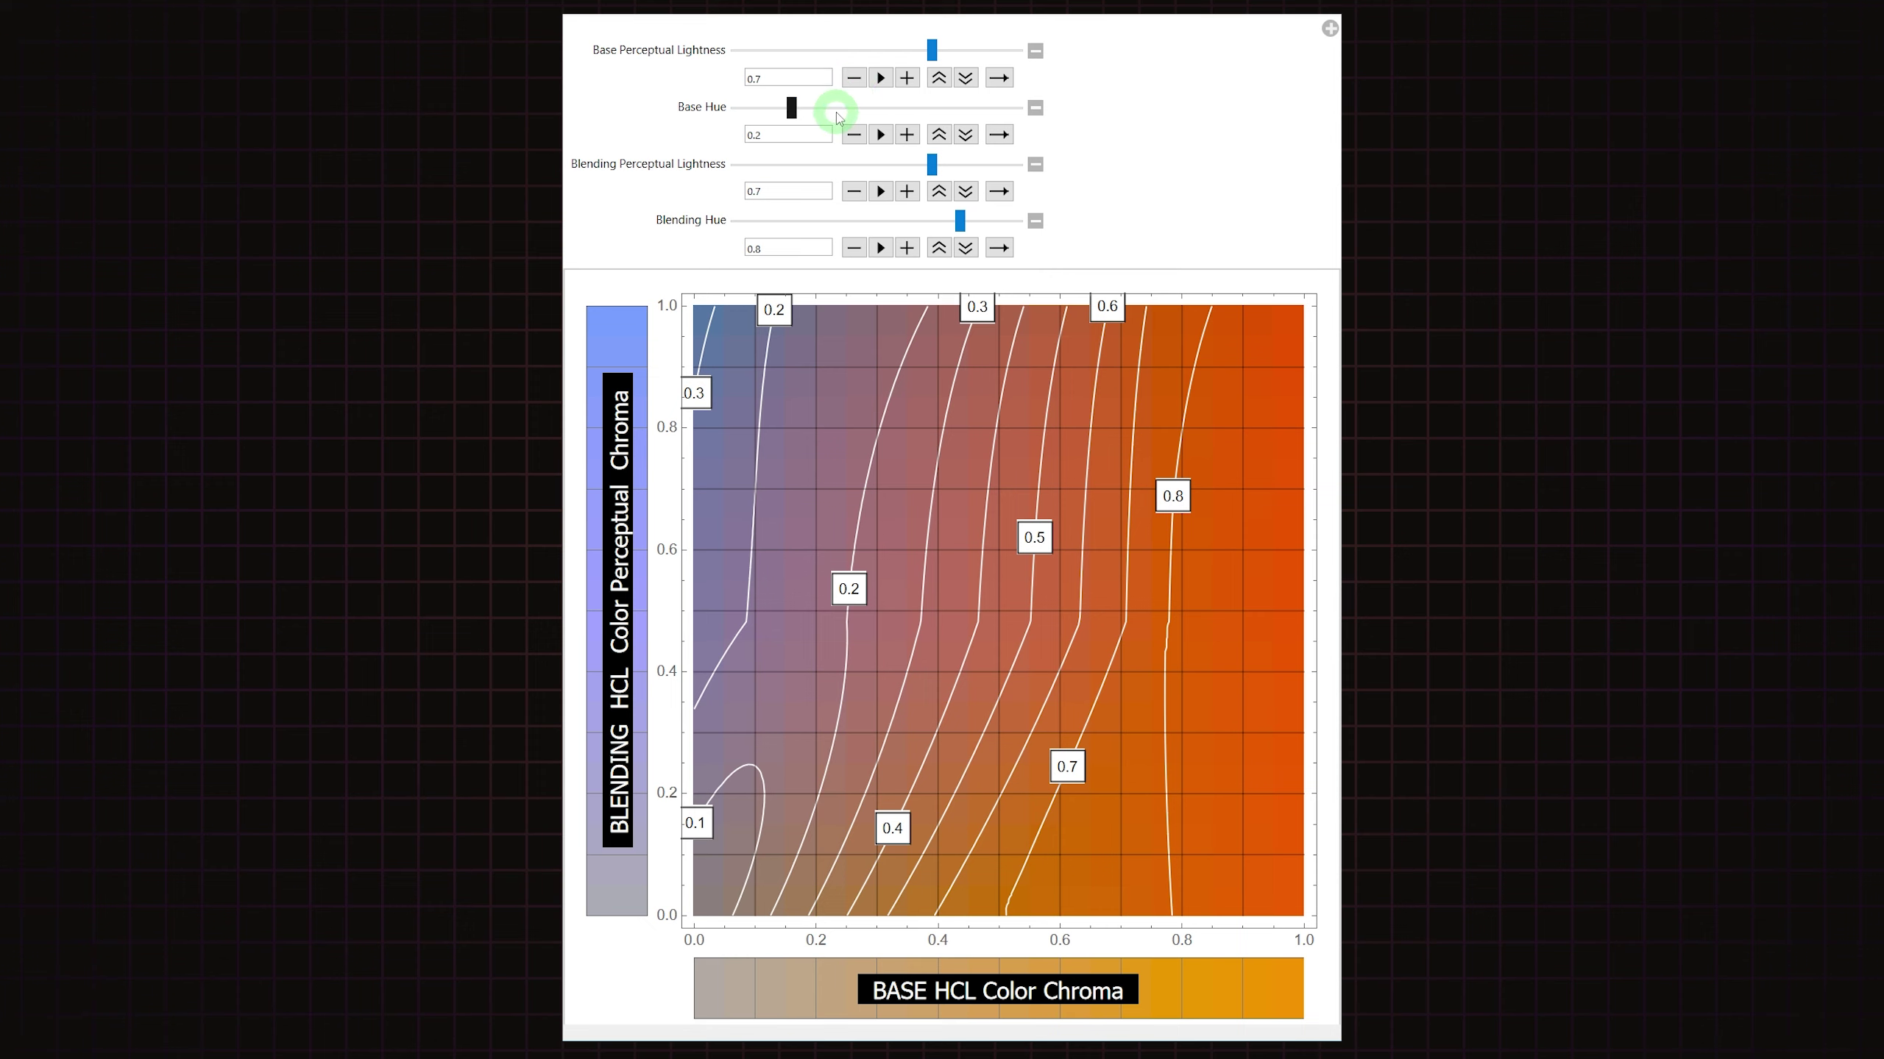
{"action": "left_click_drag", "start_coordinate": [837, 116], "coordinate": [950, 111]}
{"action": "left_click_drag", "start_coordinate": [960, 220], "coordinate": [803, 220]}
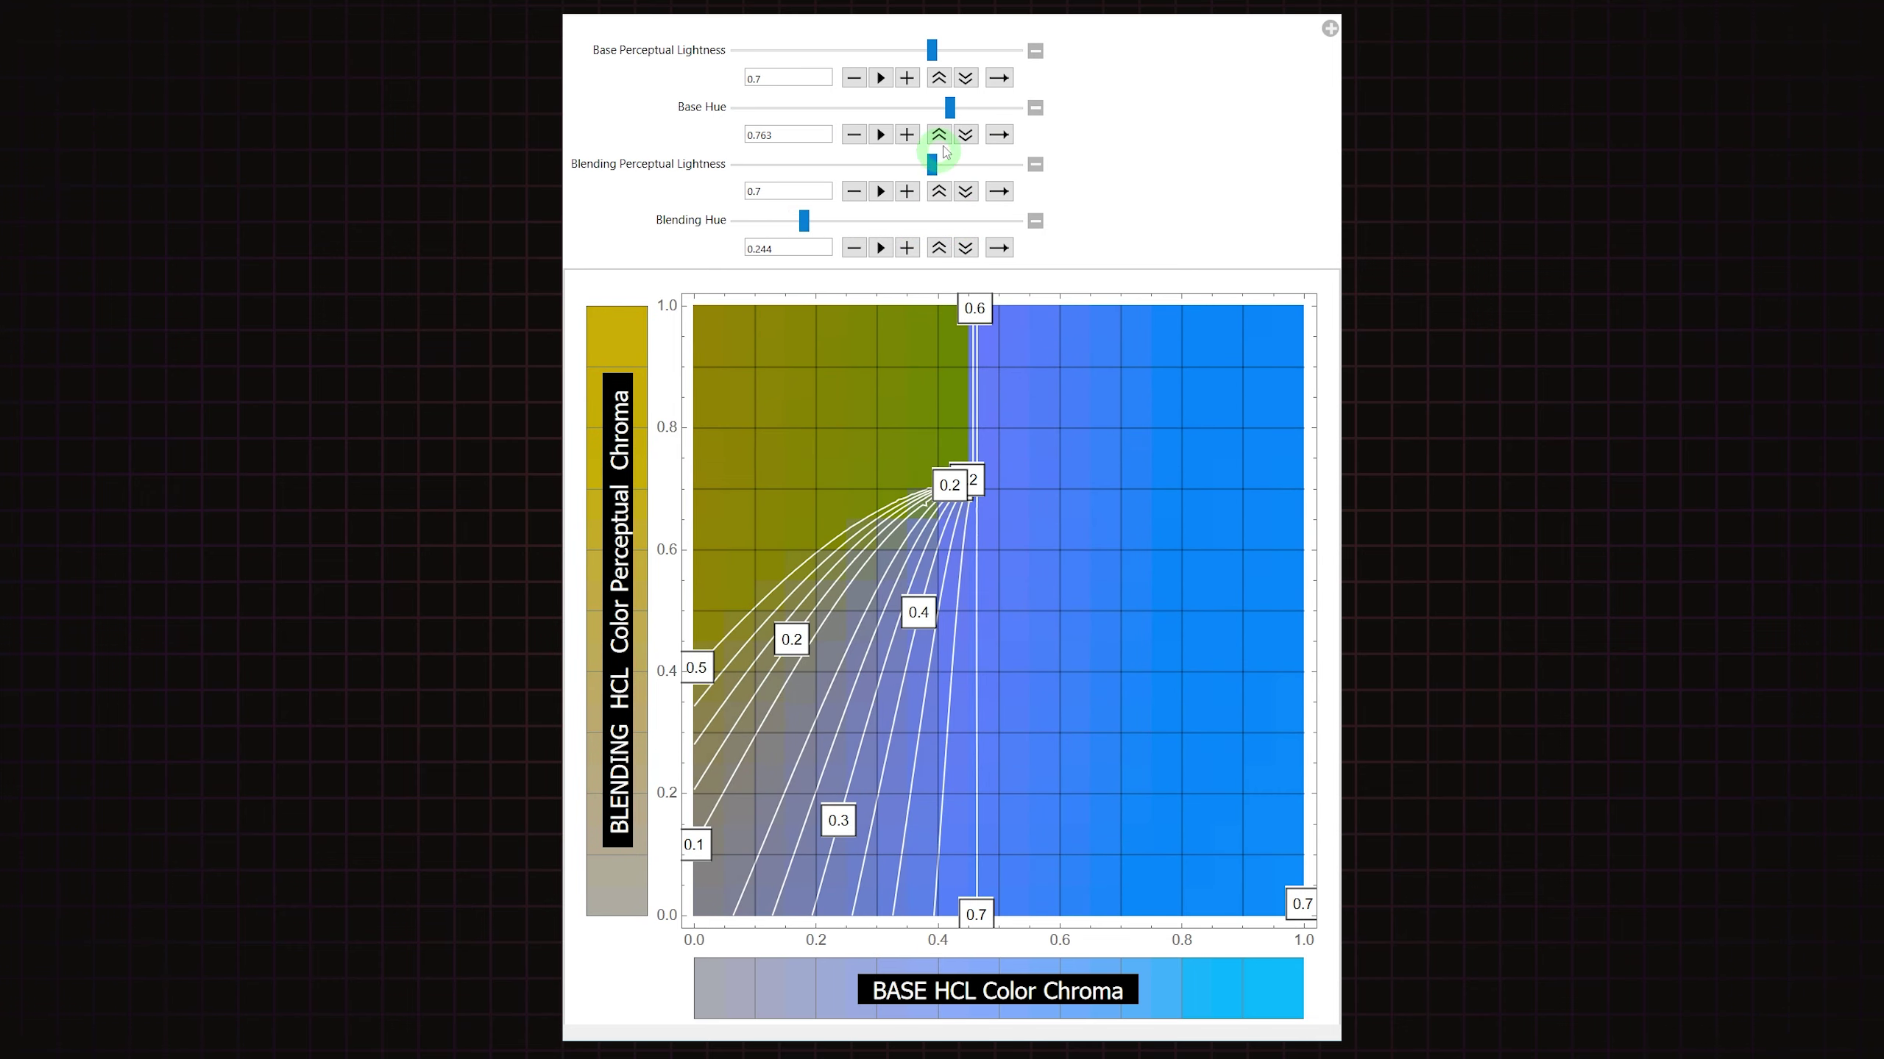
{"action": "left_click_drag", "start_coordinate": [946, 152], "coordinate": [977, 126]}
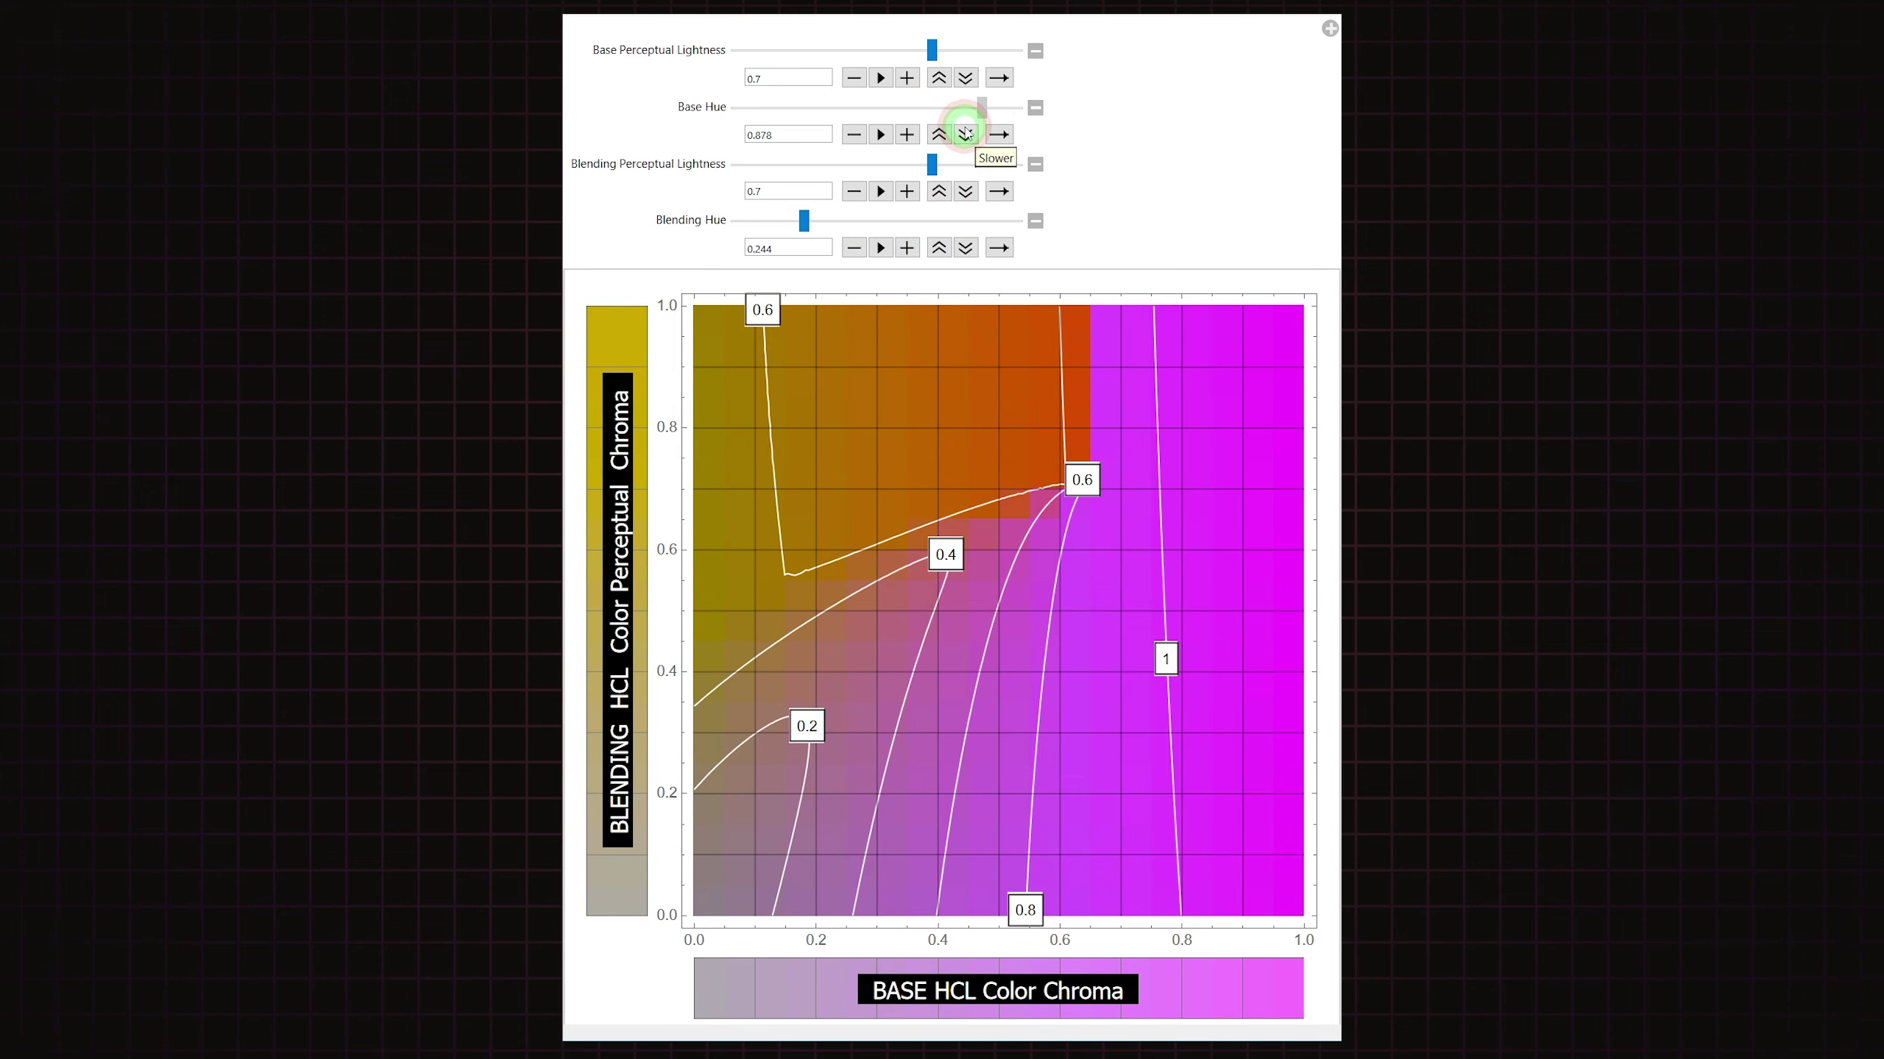
{"action": "left_click", "coordinate": [964, 134]}
Set Base Perceptual Lightness to about 0.654, Base Hue to 0.927 and Blending Perceptual Lightness to 0.815, and move Blending Hue to about 0.4
{"action": "left_click", "coordinate": [1012, 222]}
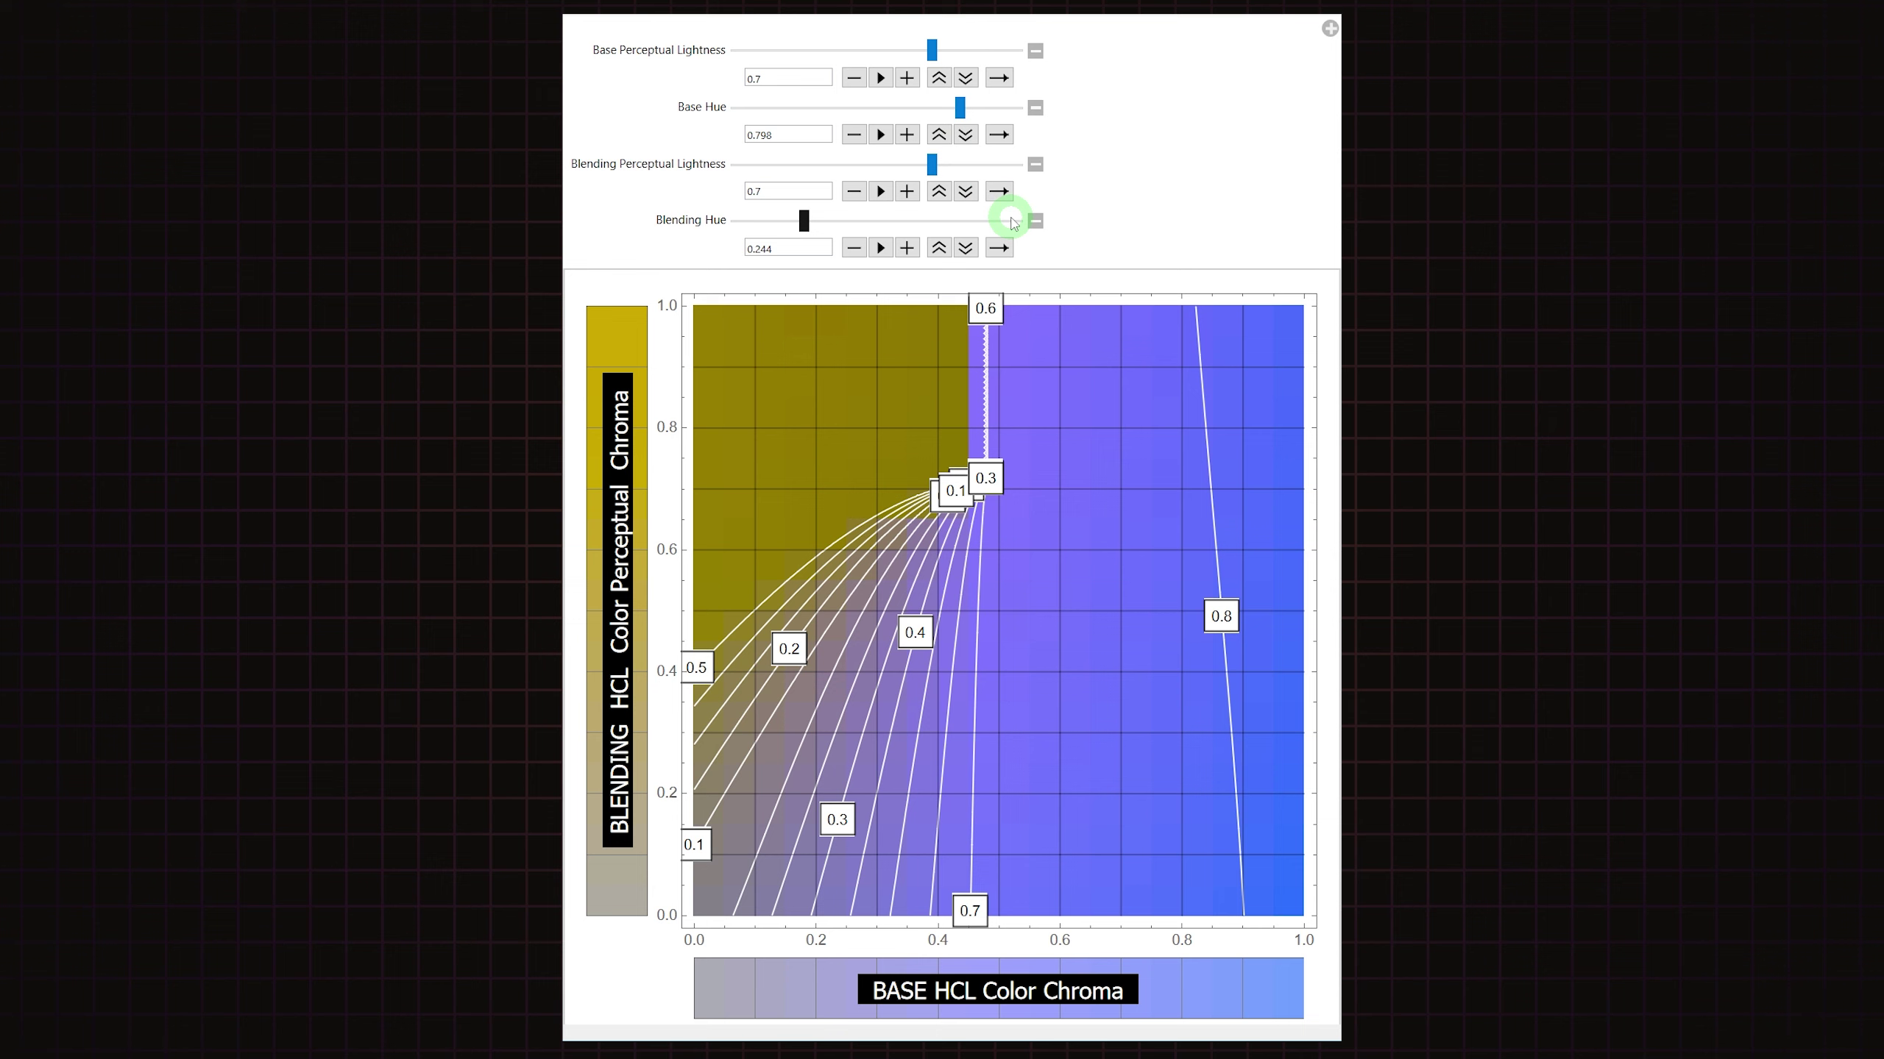
{"action": "left_click_drag", "start_coordinate": [932, 51], "coordinate": [840, 51]}
{"action": "left_click_drag", "start_coordinate": [932, 164], "coordinate": [770, 166]}
{"action": "left_click_drag", "start_coordinate": [838, 51], "coordinate": [919, 51]}
{"action": "left_click_drag", "start_coordinate": [770, 165], "coordinate": [864, 109]}
{"action": "left_click_drag", "start_coordinate": [804, 222], "coordinate": [866, 227]}
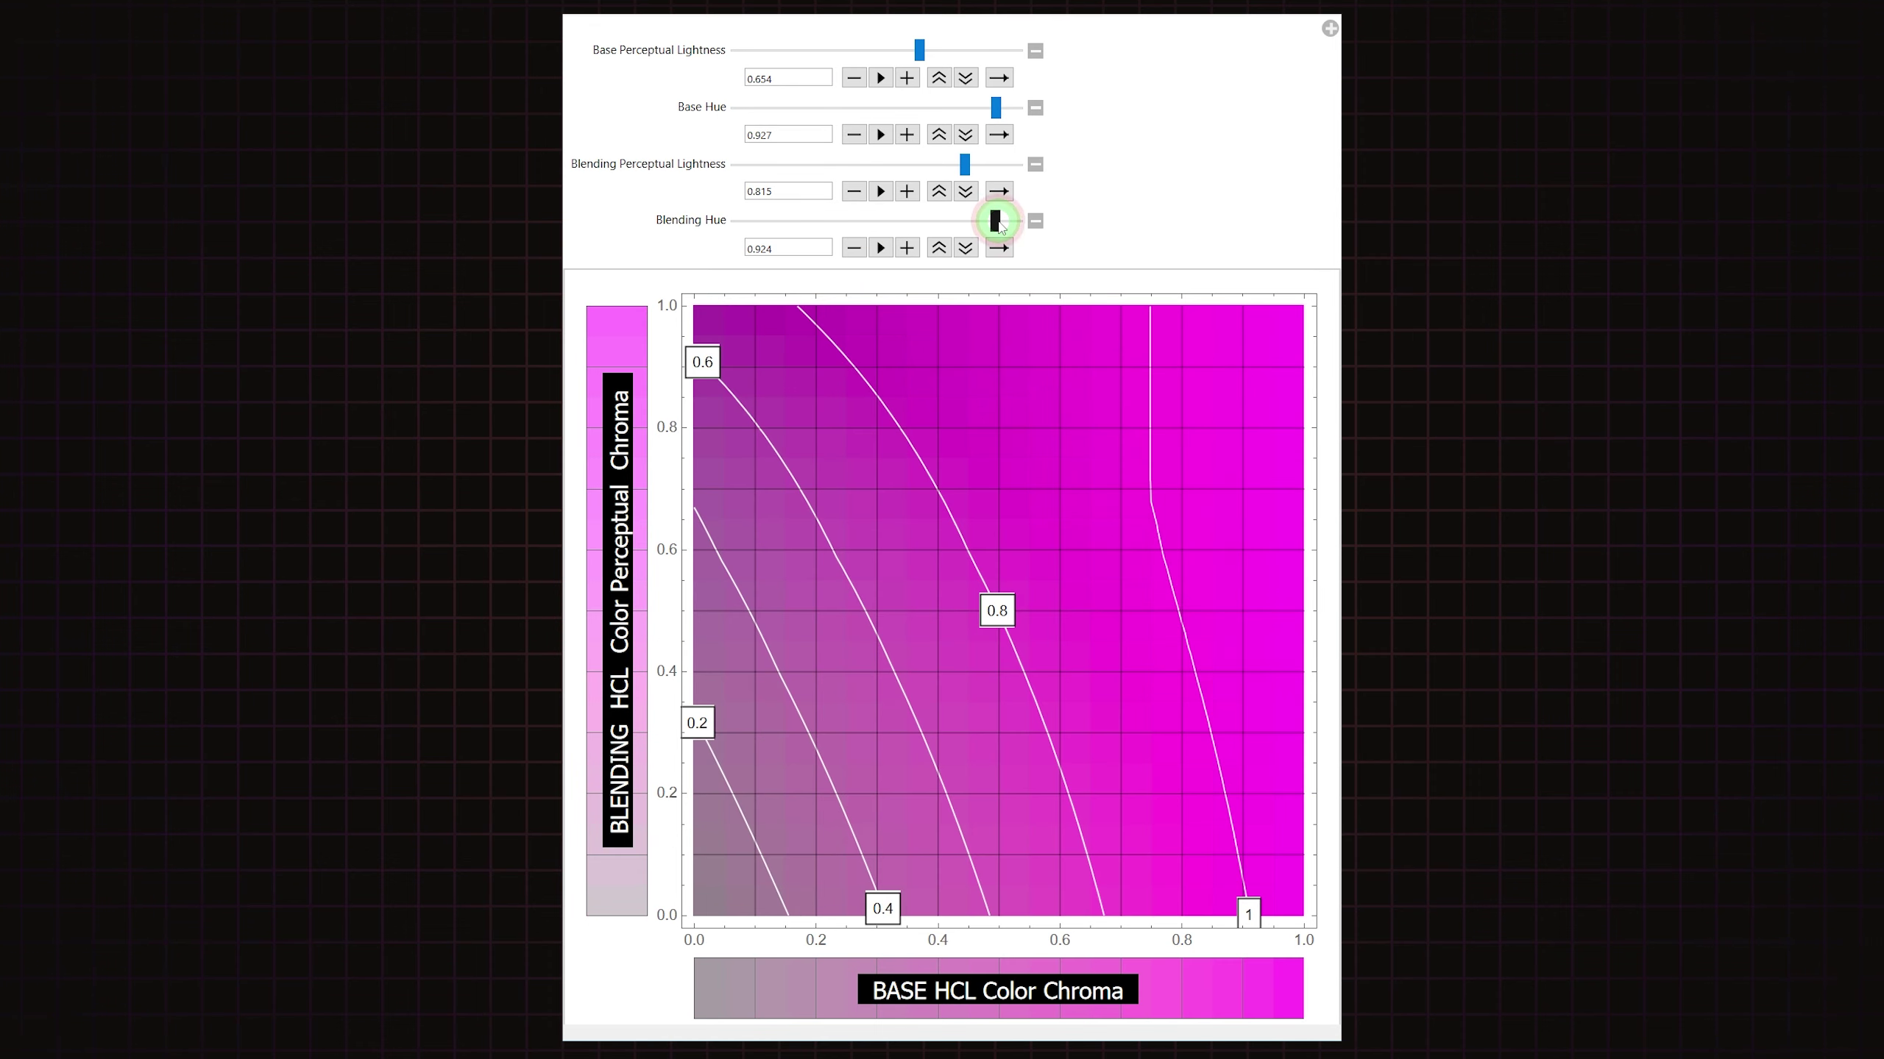
{"action": "left_click_drag", "start_coordinate": [1001, 221], "coordinate": [851, 218]}
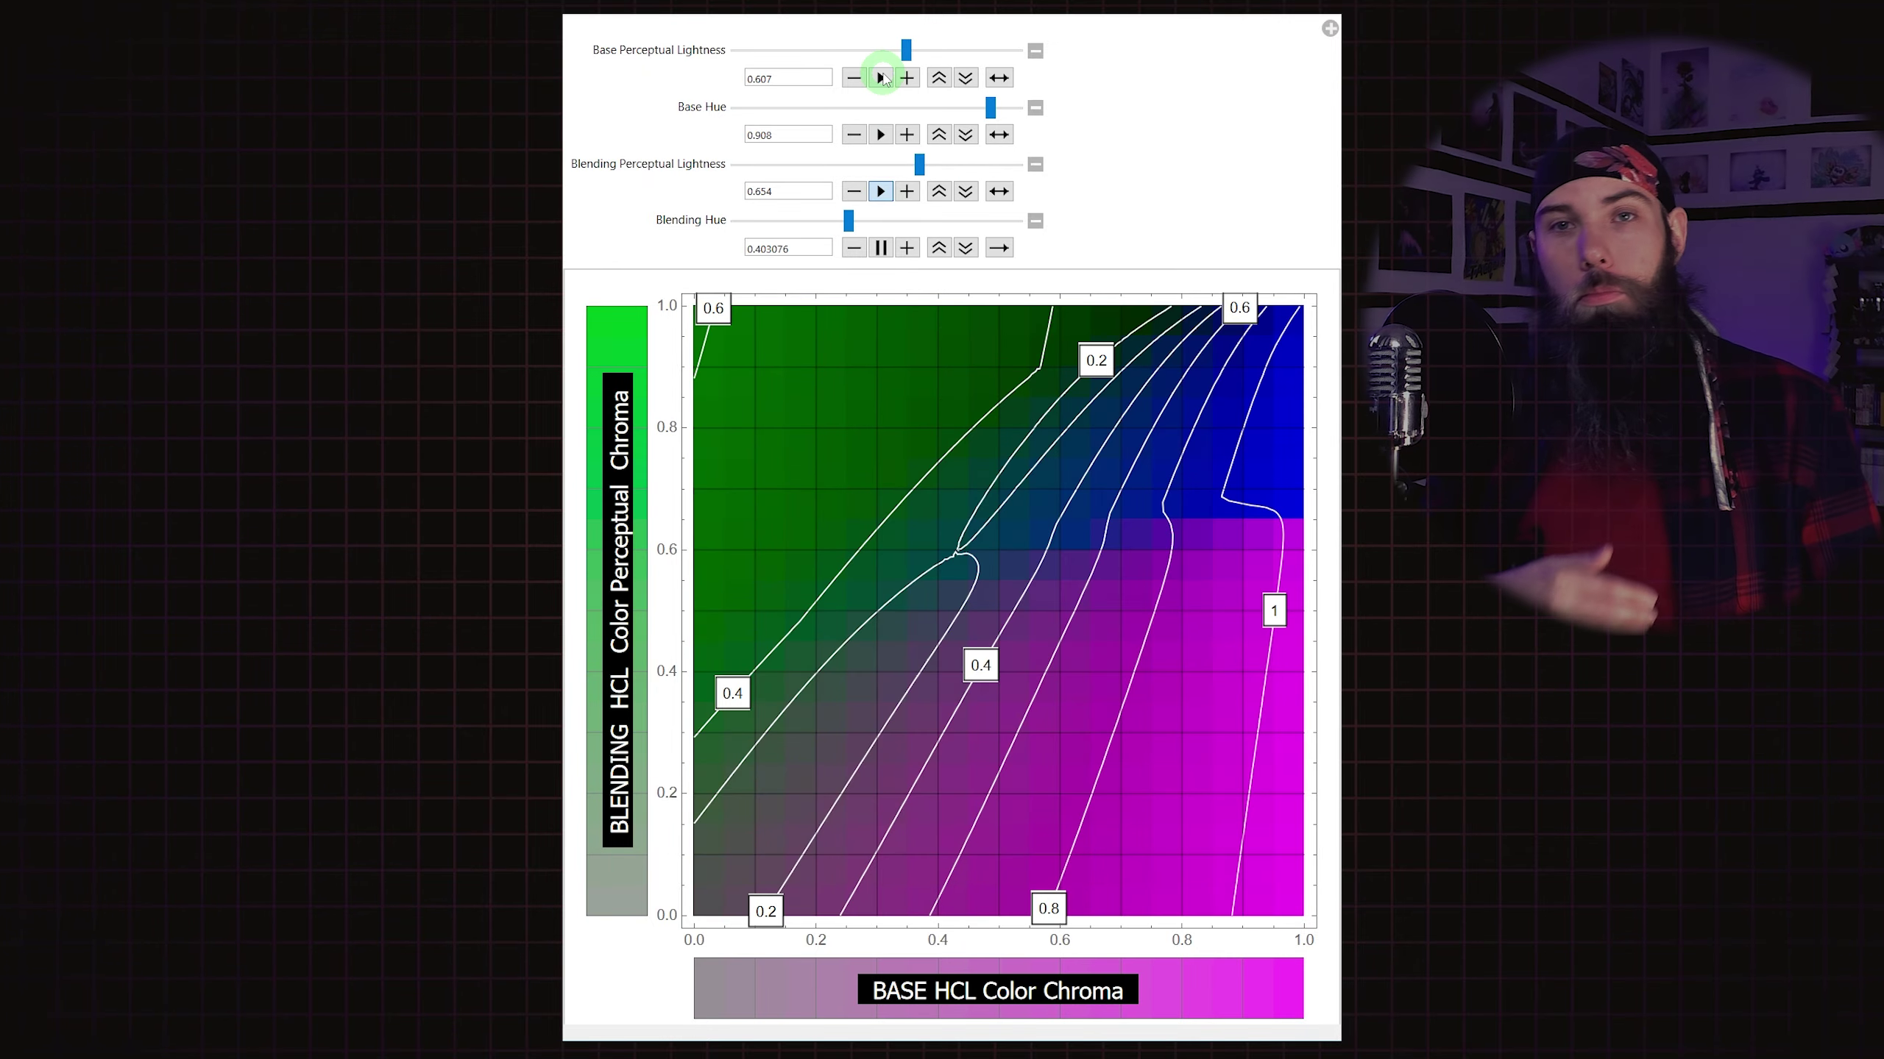
Slow down the running animations of both perceptual lightness values and both hues
{"action": "left_click", "coordinate": [965, 191]}
{"action": "left_click", "coordinate": [967, 192]}
{"action": "left_click", "coordinate": [965, 248]}
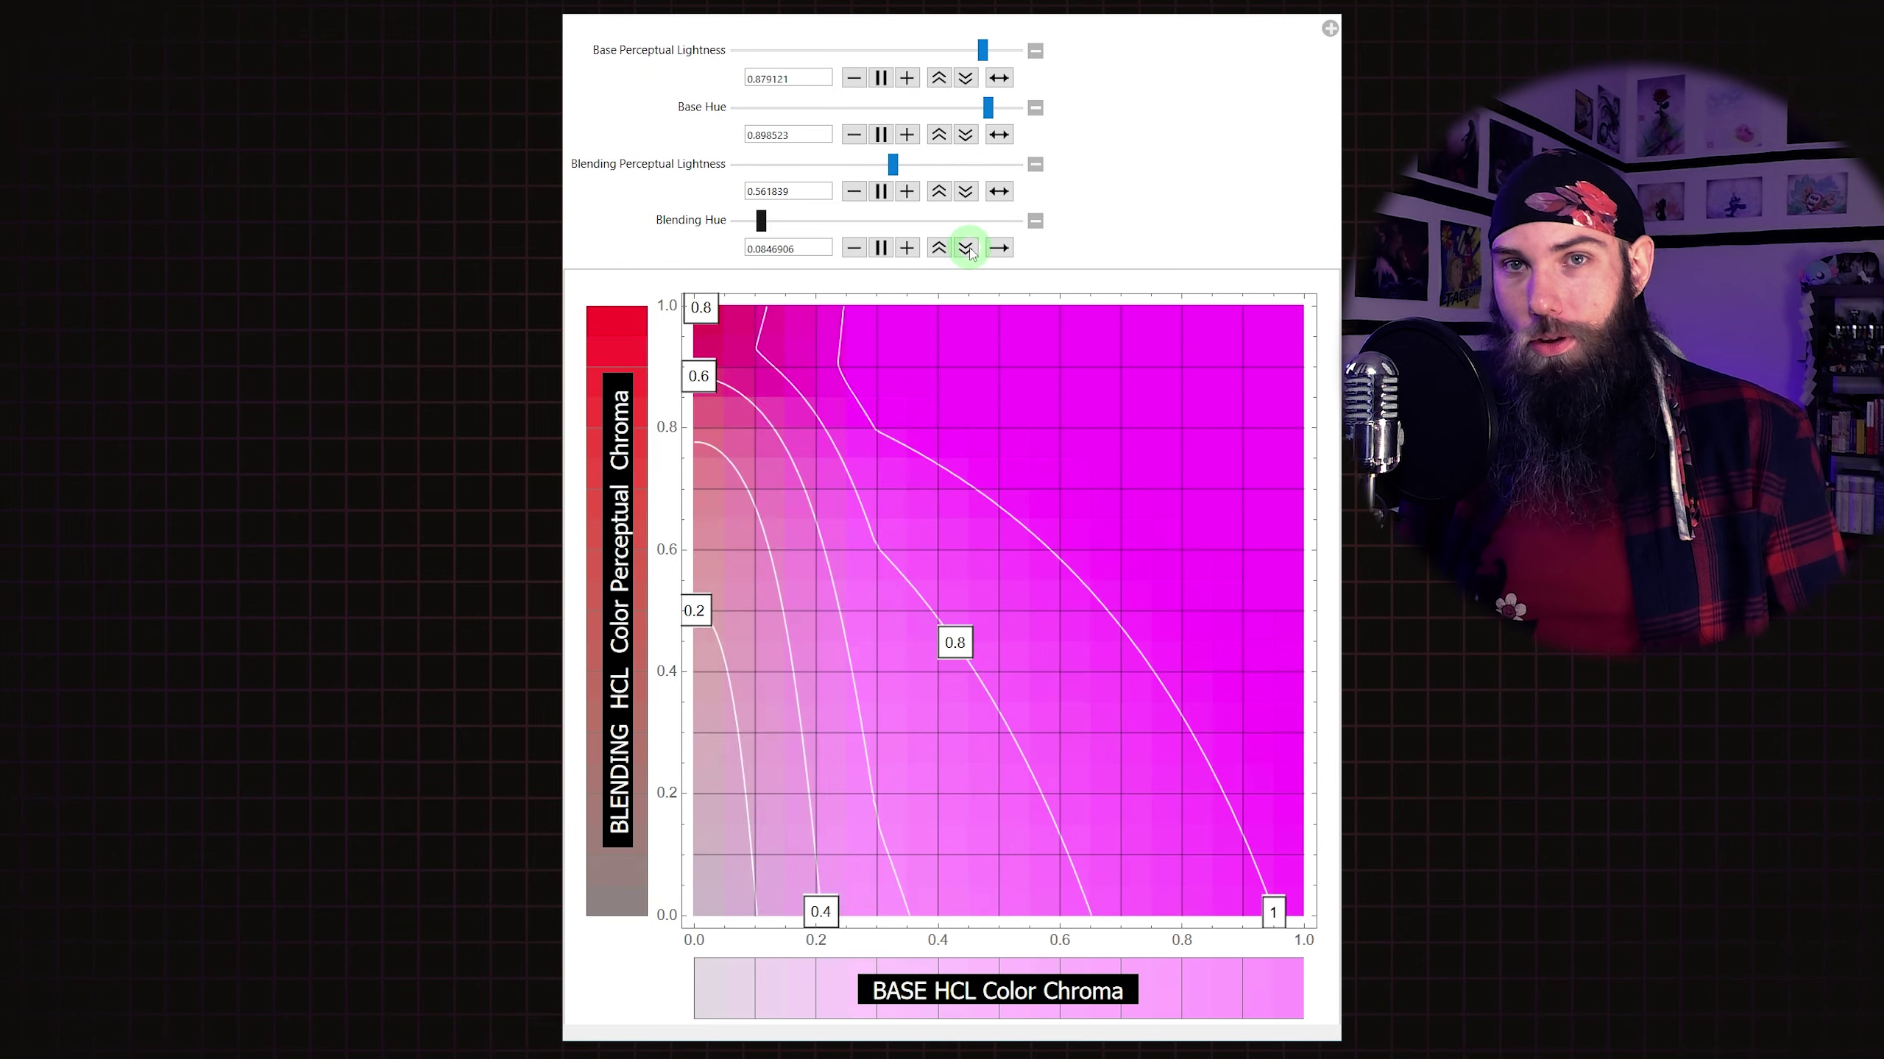
{"action": "left_click", "coordinate": [964, 78]}
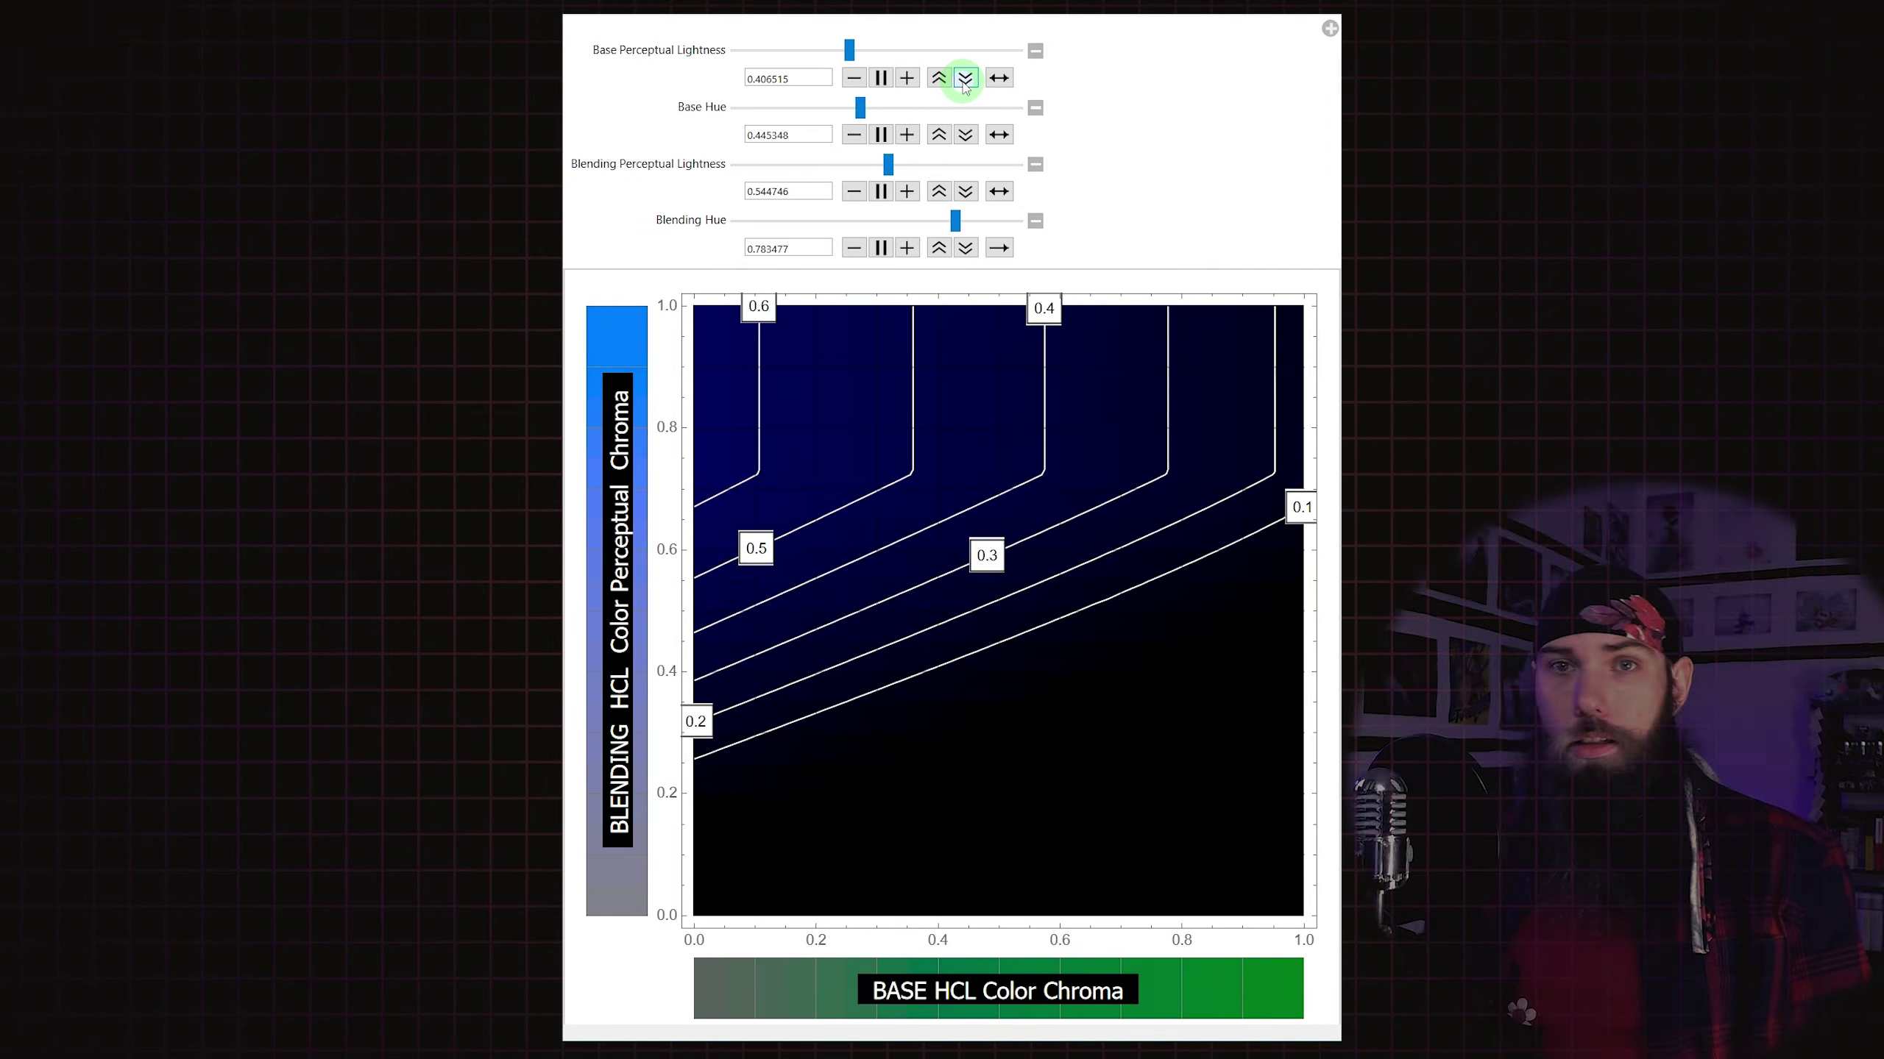
{"action": "left_click", "coordinate": [965, 191]}
{"action": "left_click", "coordinate": [964, 248]}
{"action": "left_click", "coordinate": [964, 134]}
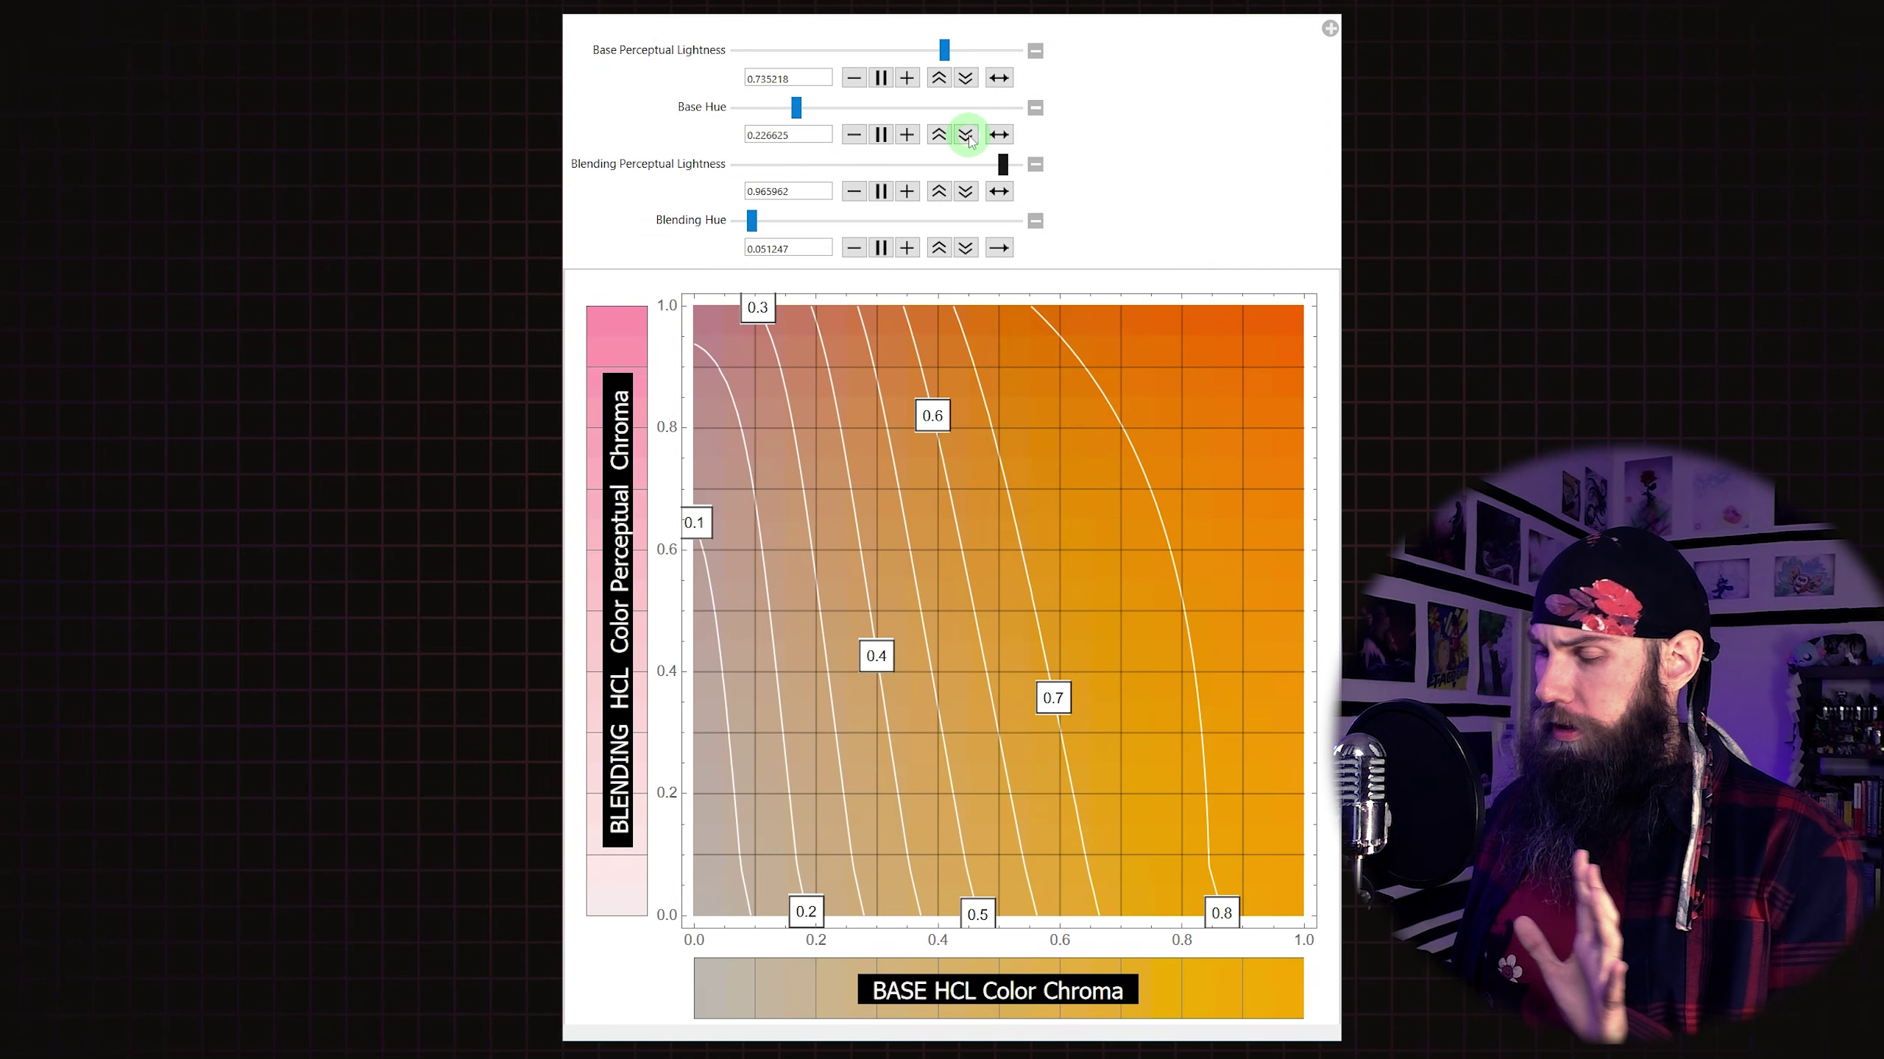
{"action": "left_click", "coordinate": [964, 78]}
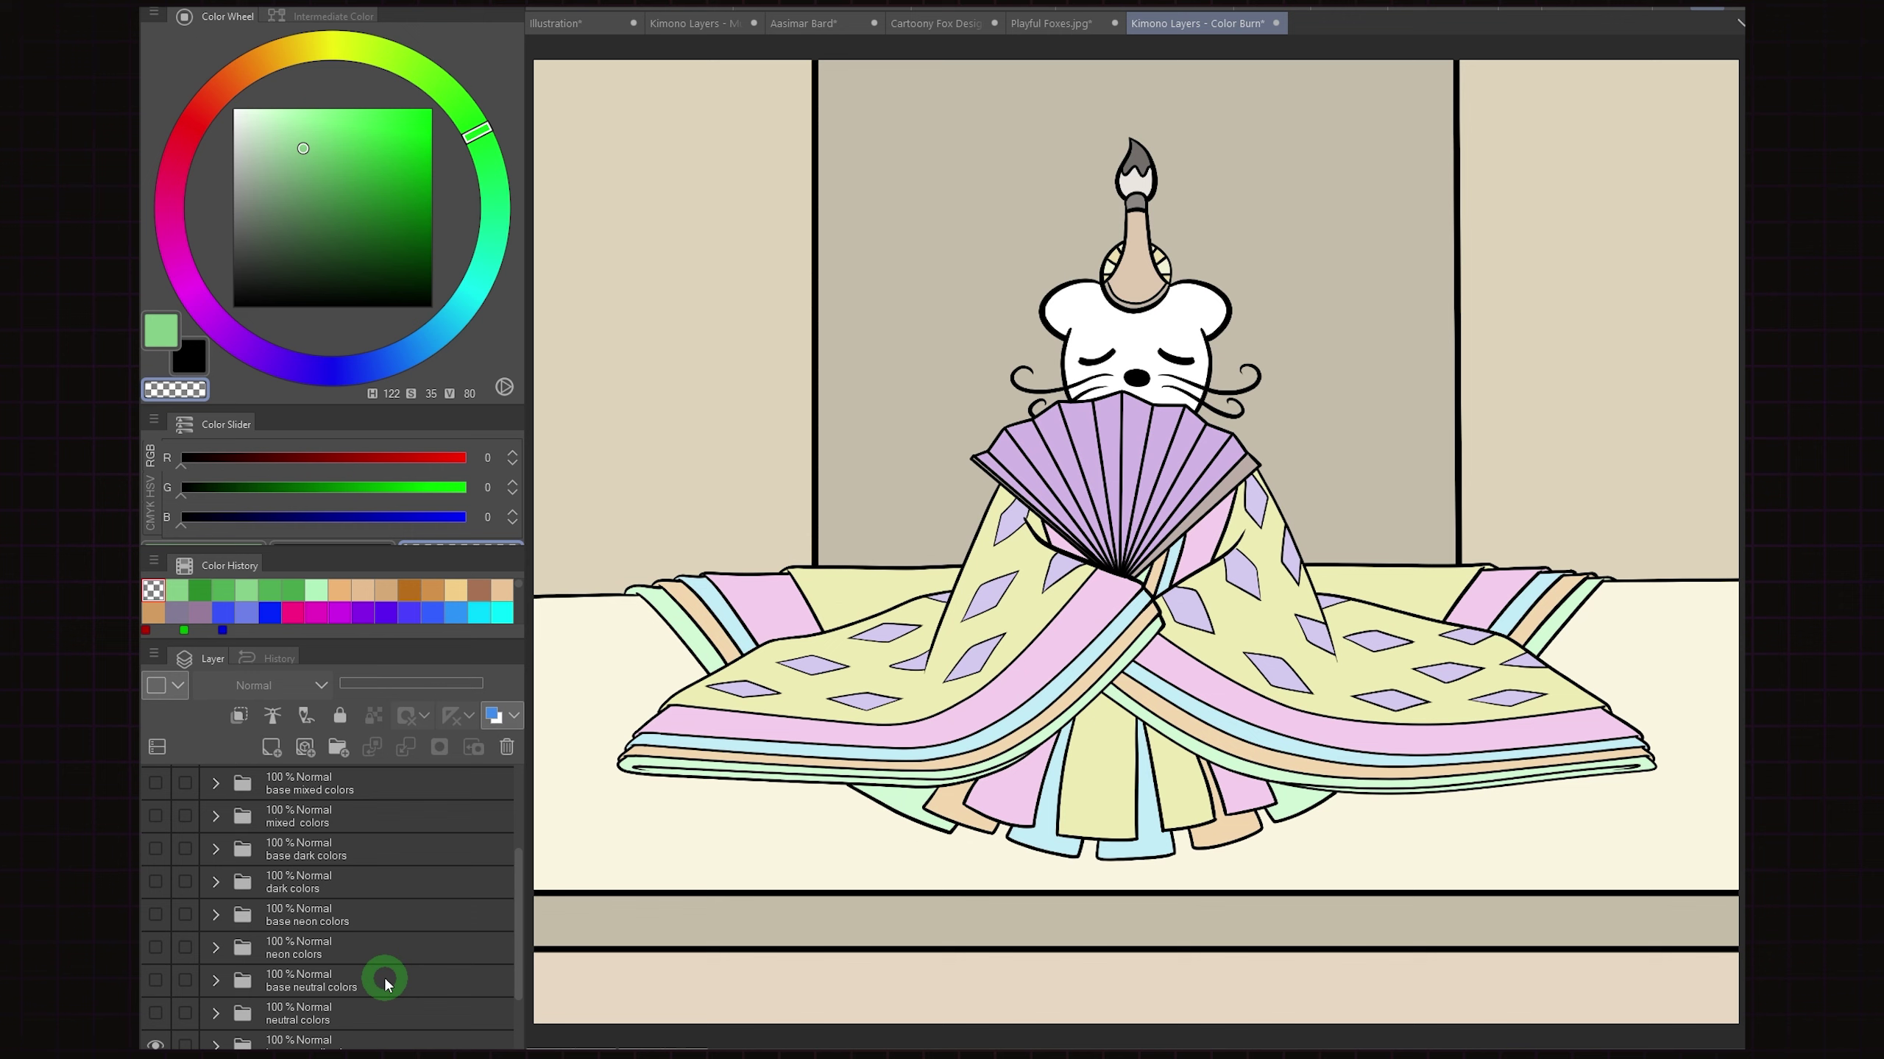
Switch to the kimono illustration in Clip Studio Paint and select the white_paperboard_@2X texture layer
{"action": "scroll", "coordinate": [385, 983], "scroll_direction": "down", "scroll_amount": 5}
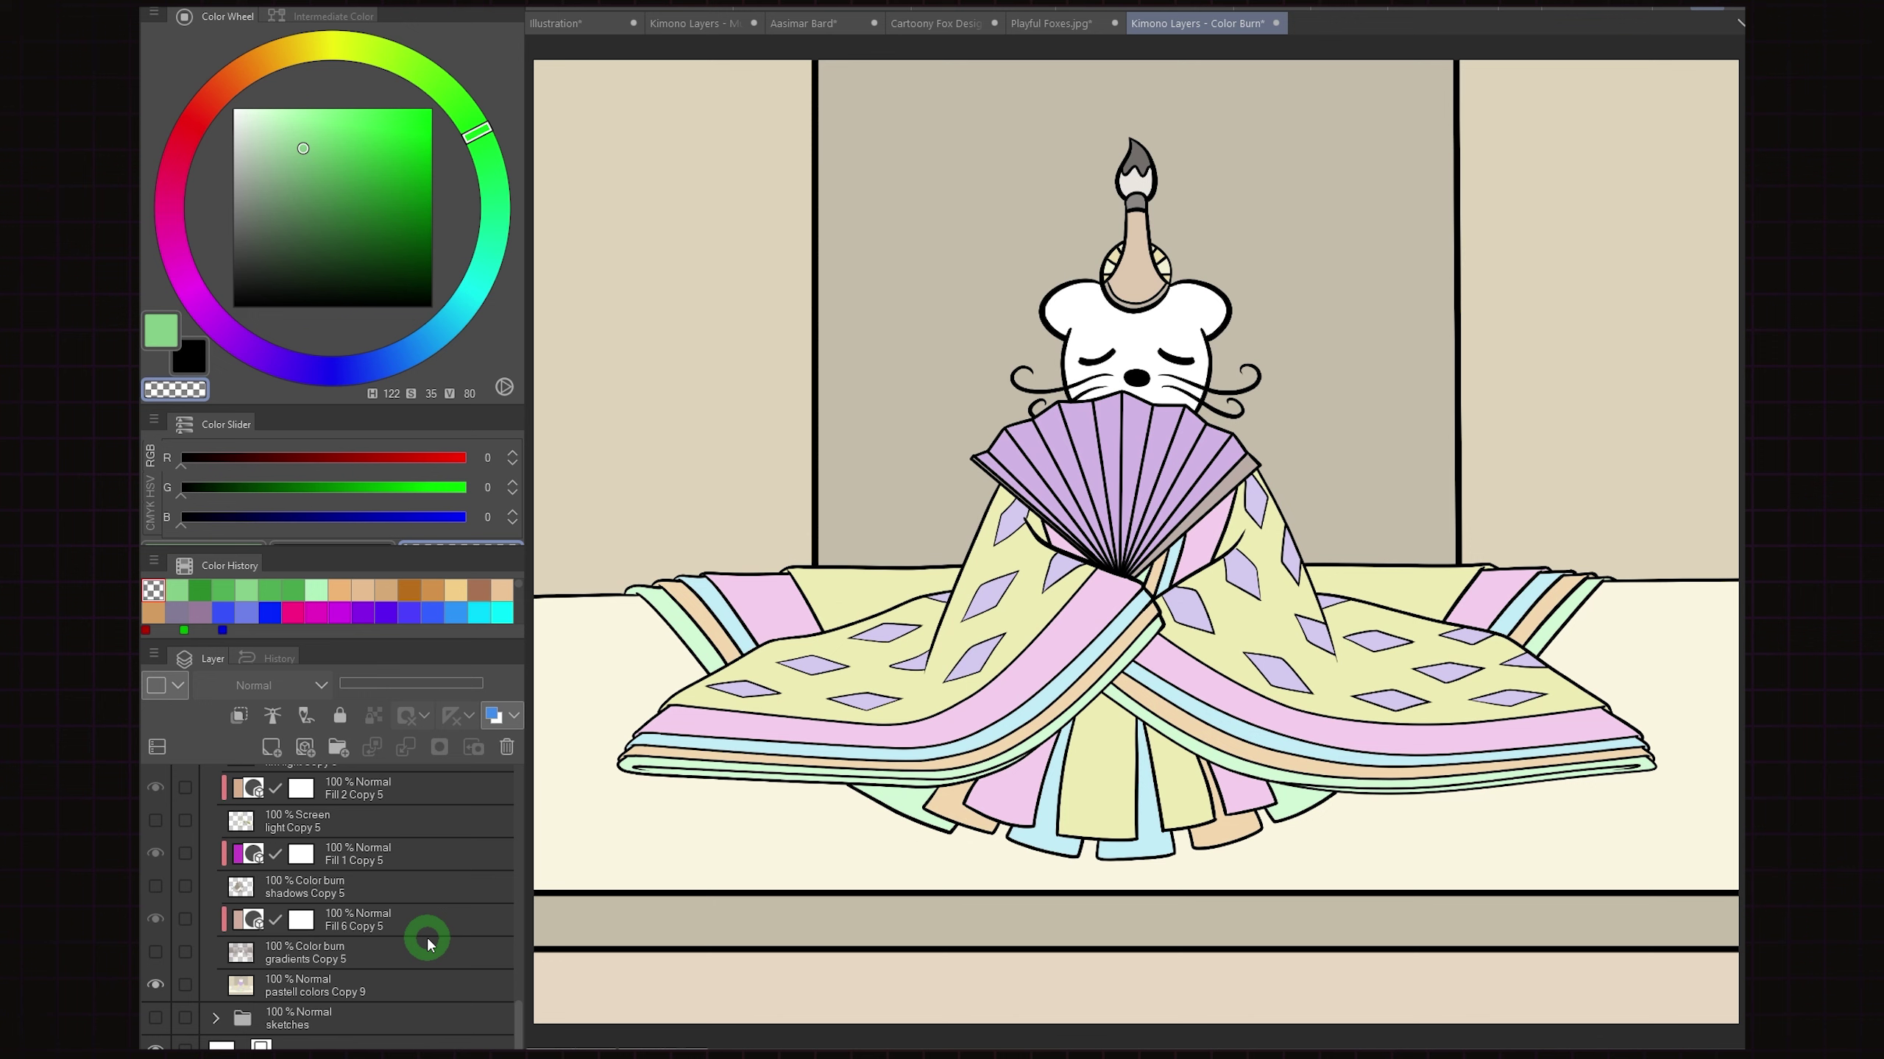
{"action": "scroll", "coordinate": [378, 914], "scroll_direction": "up", "scroll_amount": 8}
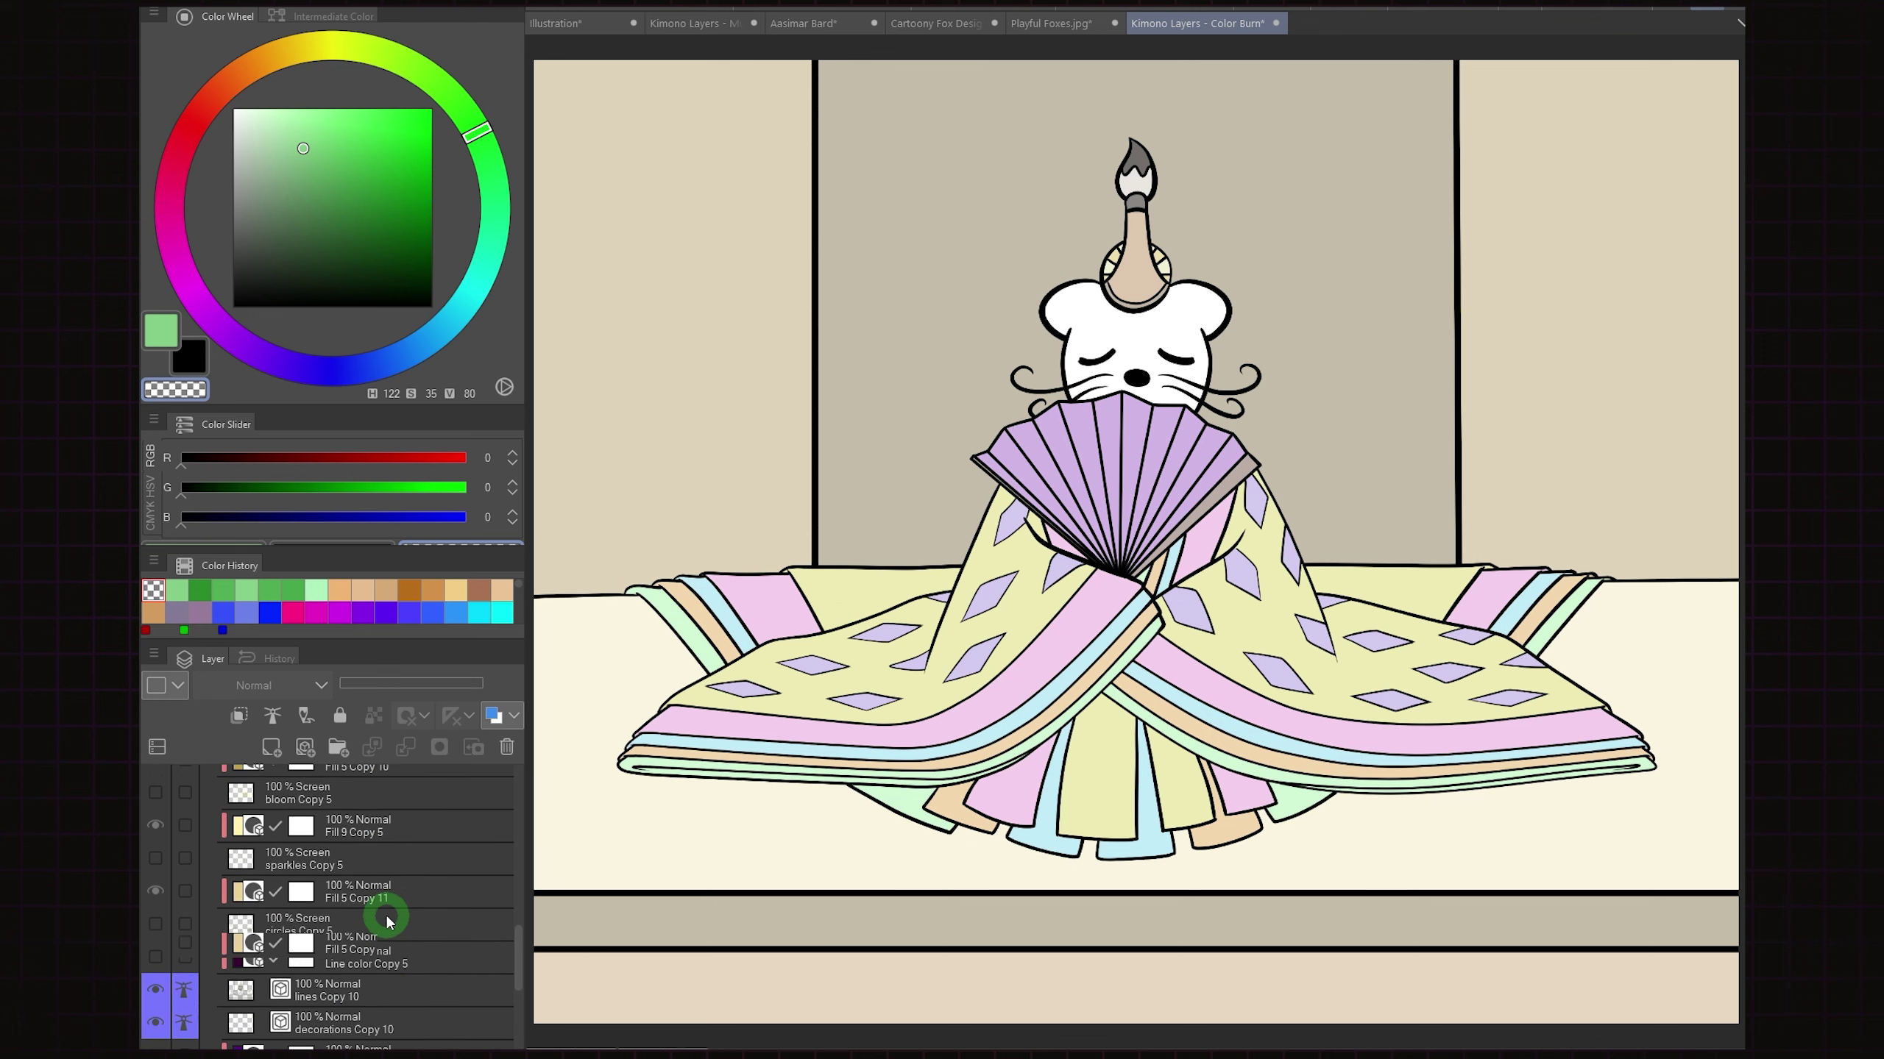
{"action": "left_click", "coordinate": [367, 811]}
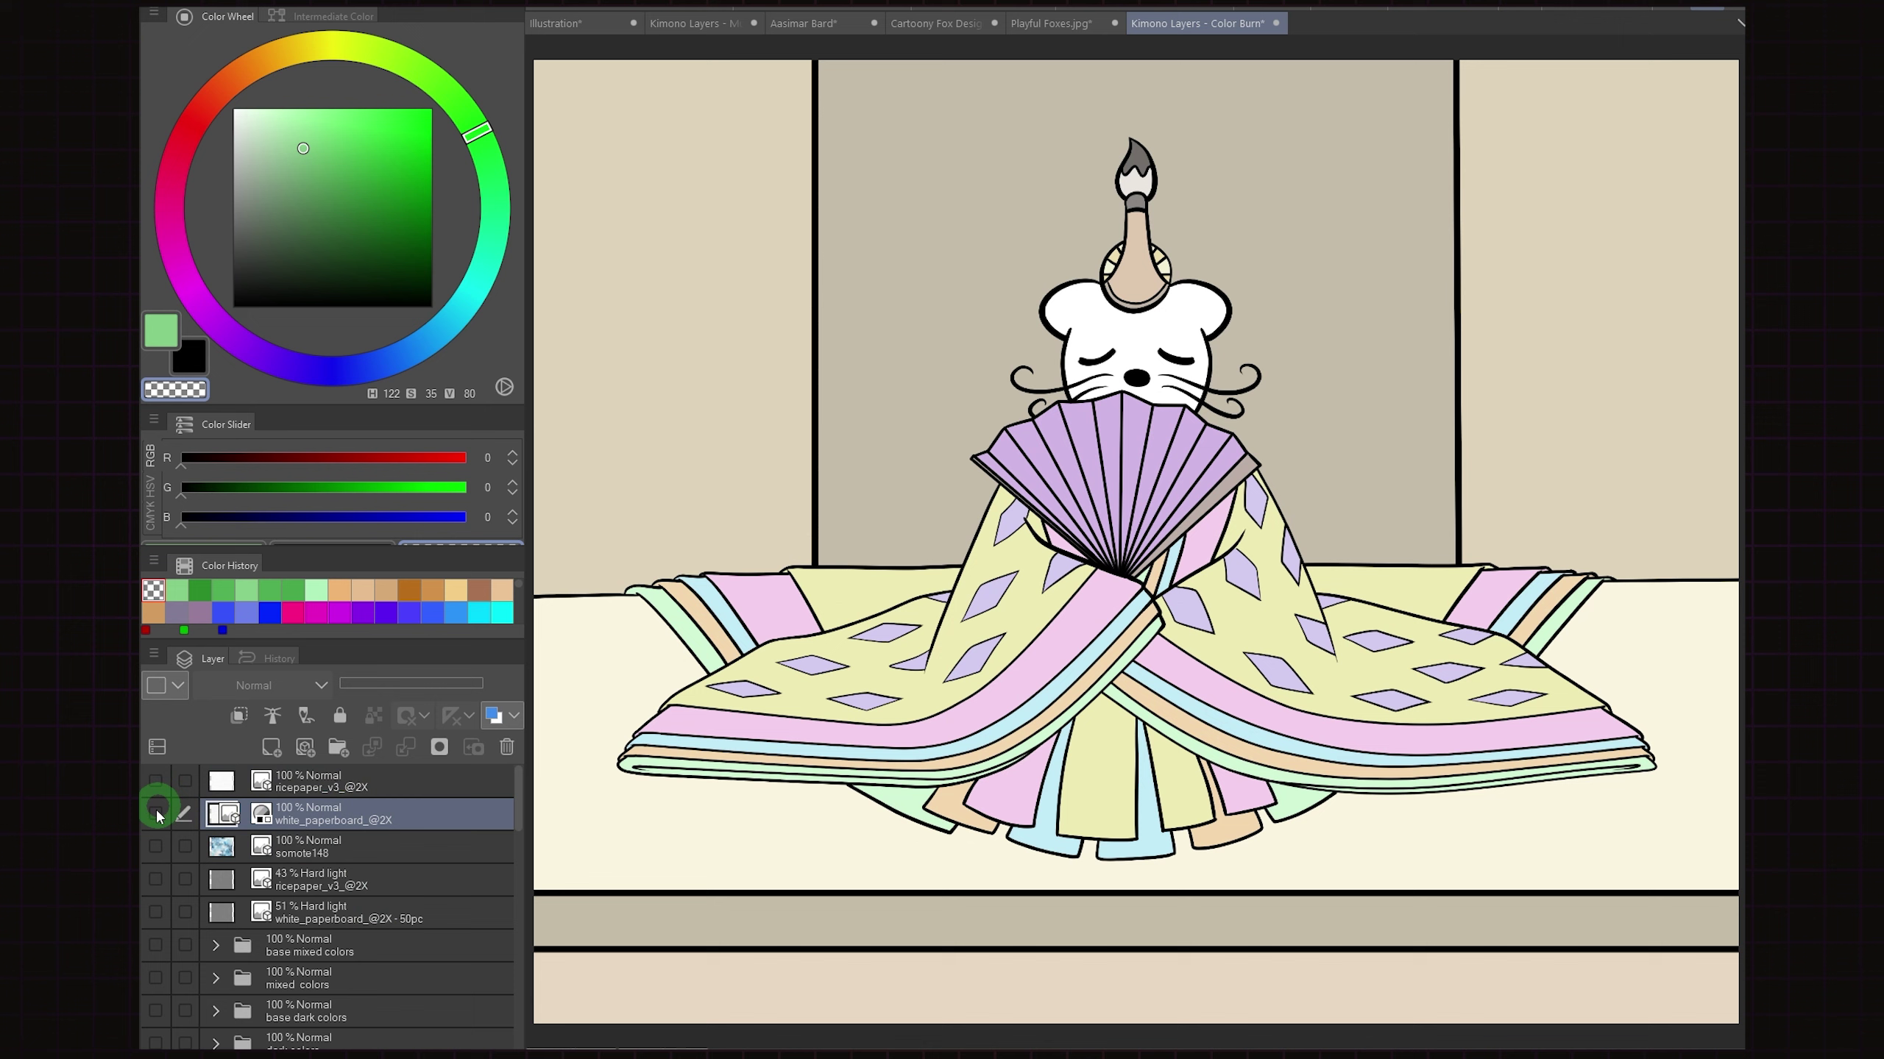
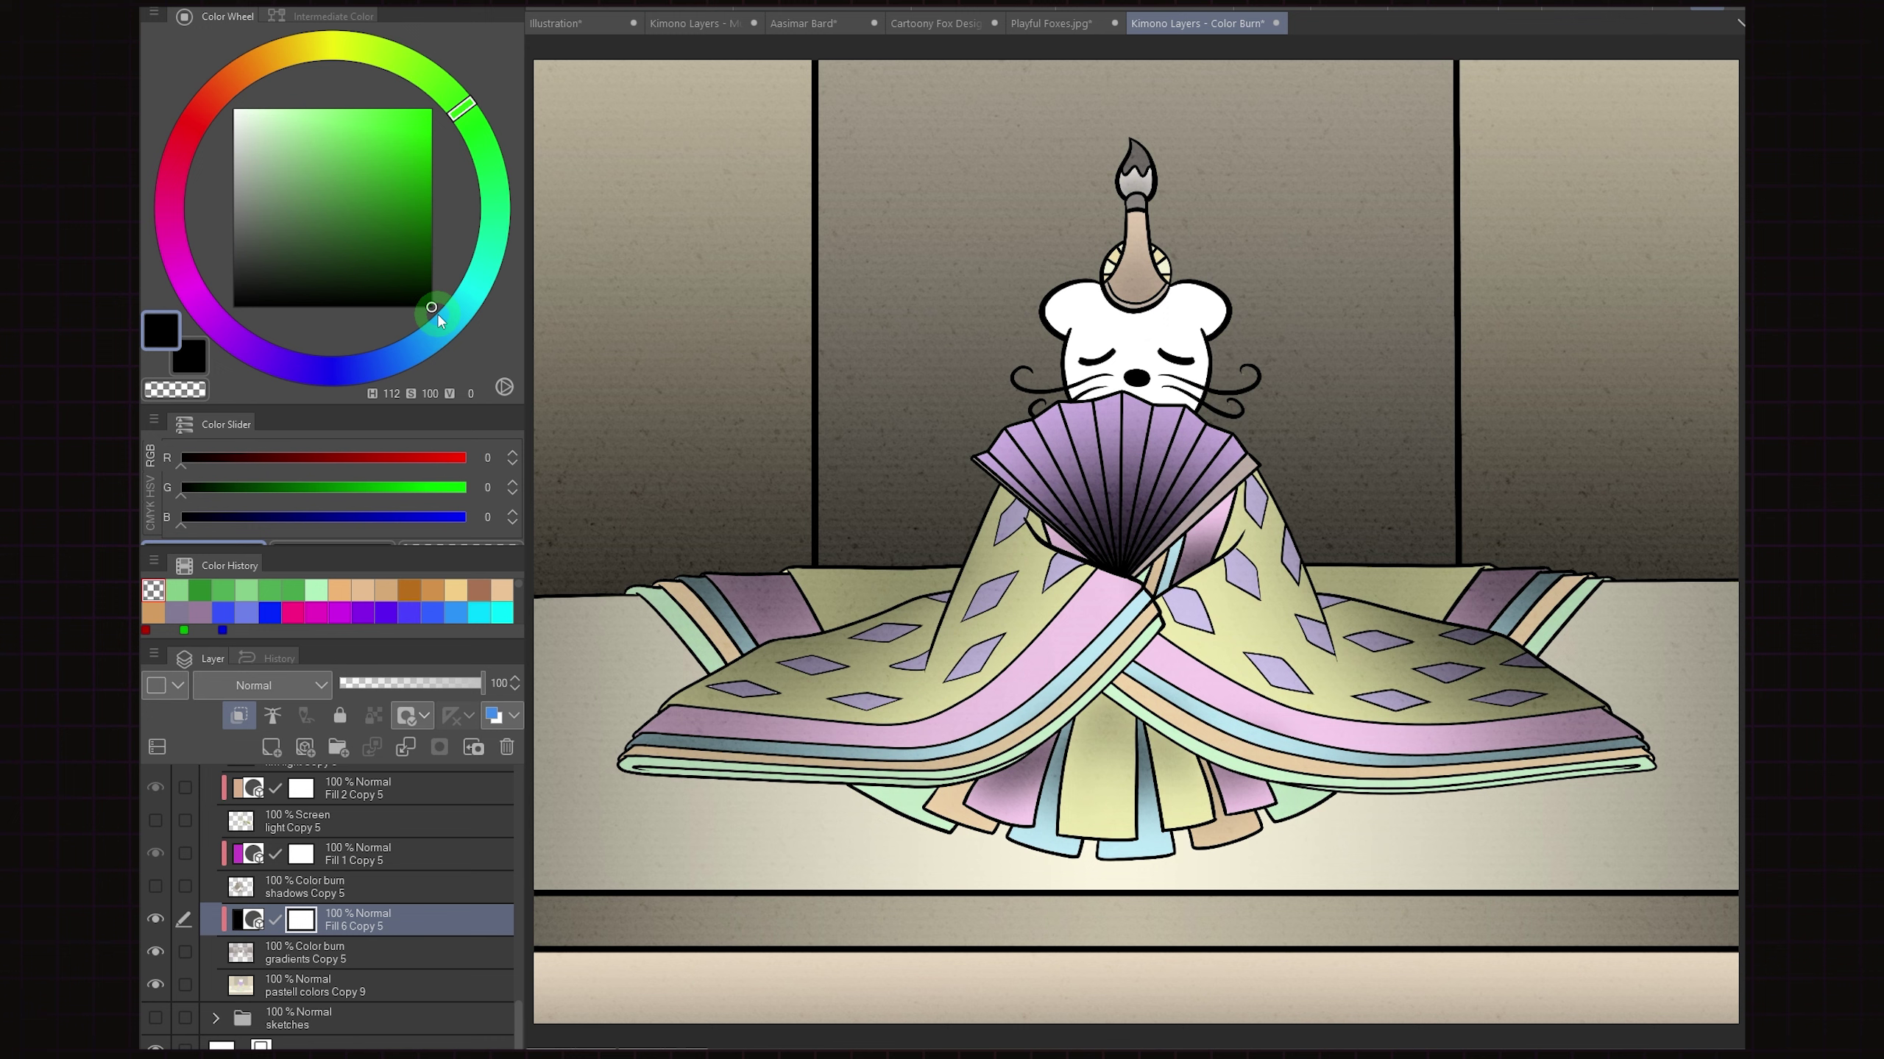
Recolor the Fill 6 Copy 5 layer above the gradients to a muted brown, HSV 23, 27, 63
{"action": "left_click_drag", "start_coordinate": [437, 314], "coordinate": [317, 131]}
{"action": "left_click", "coordinate": [250, 80]}
{"action": "left_click_drag", "start_coordinate": [250, 80], "coordinate": [236, 77]}
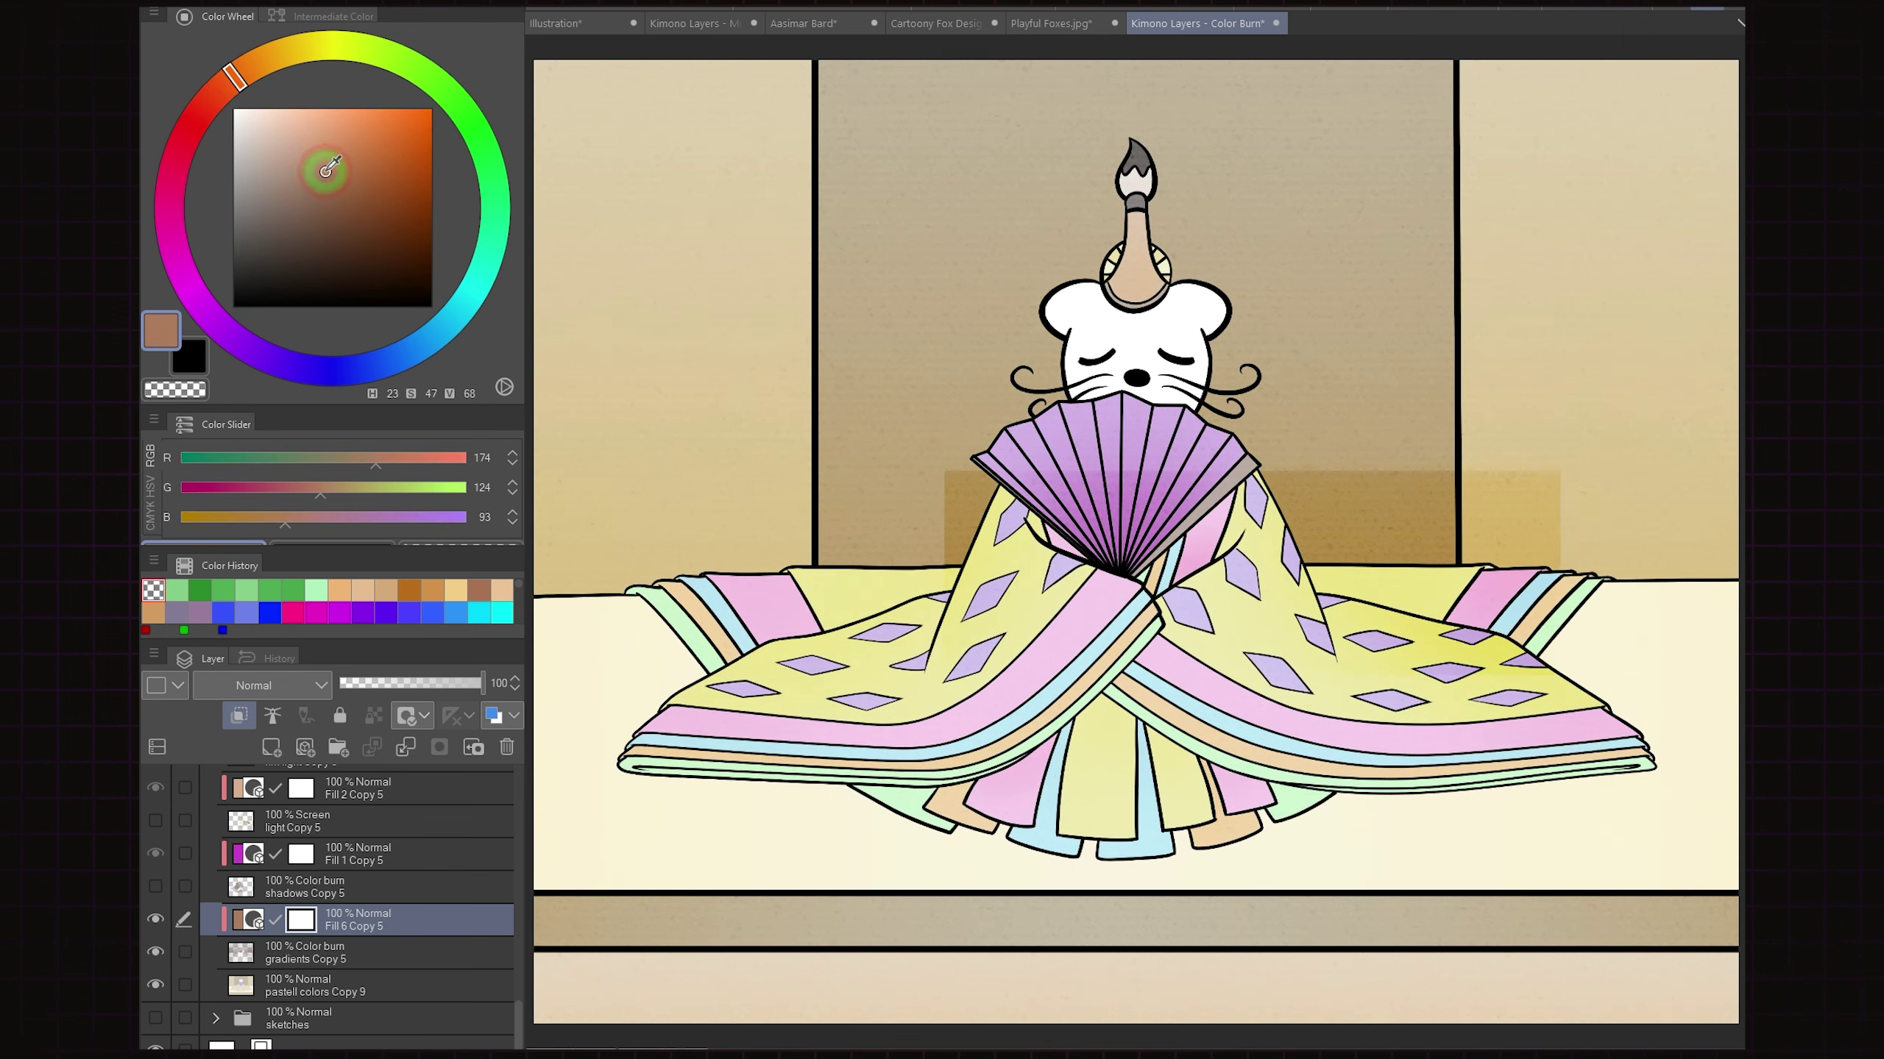
{"action": "mouse_move", "coordinate": [302, 156]}
{"action": "left_mouse_down"}
{"action": "mouse_move", "coordinate": [336, 185]}
{"action": "mouse_move", "coordinate": [287, 178]}
{"action": "left_mouse_up"}
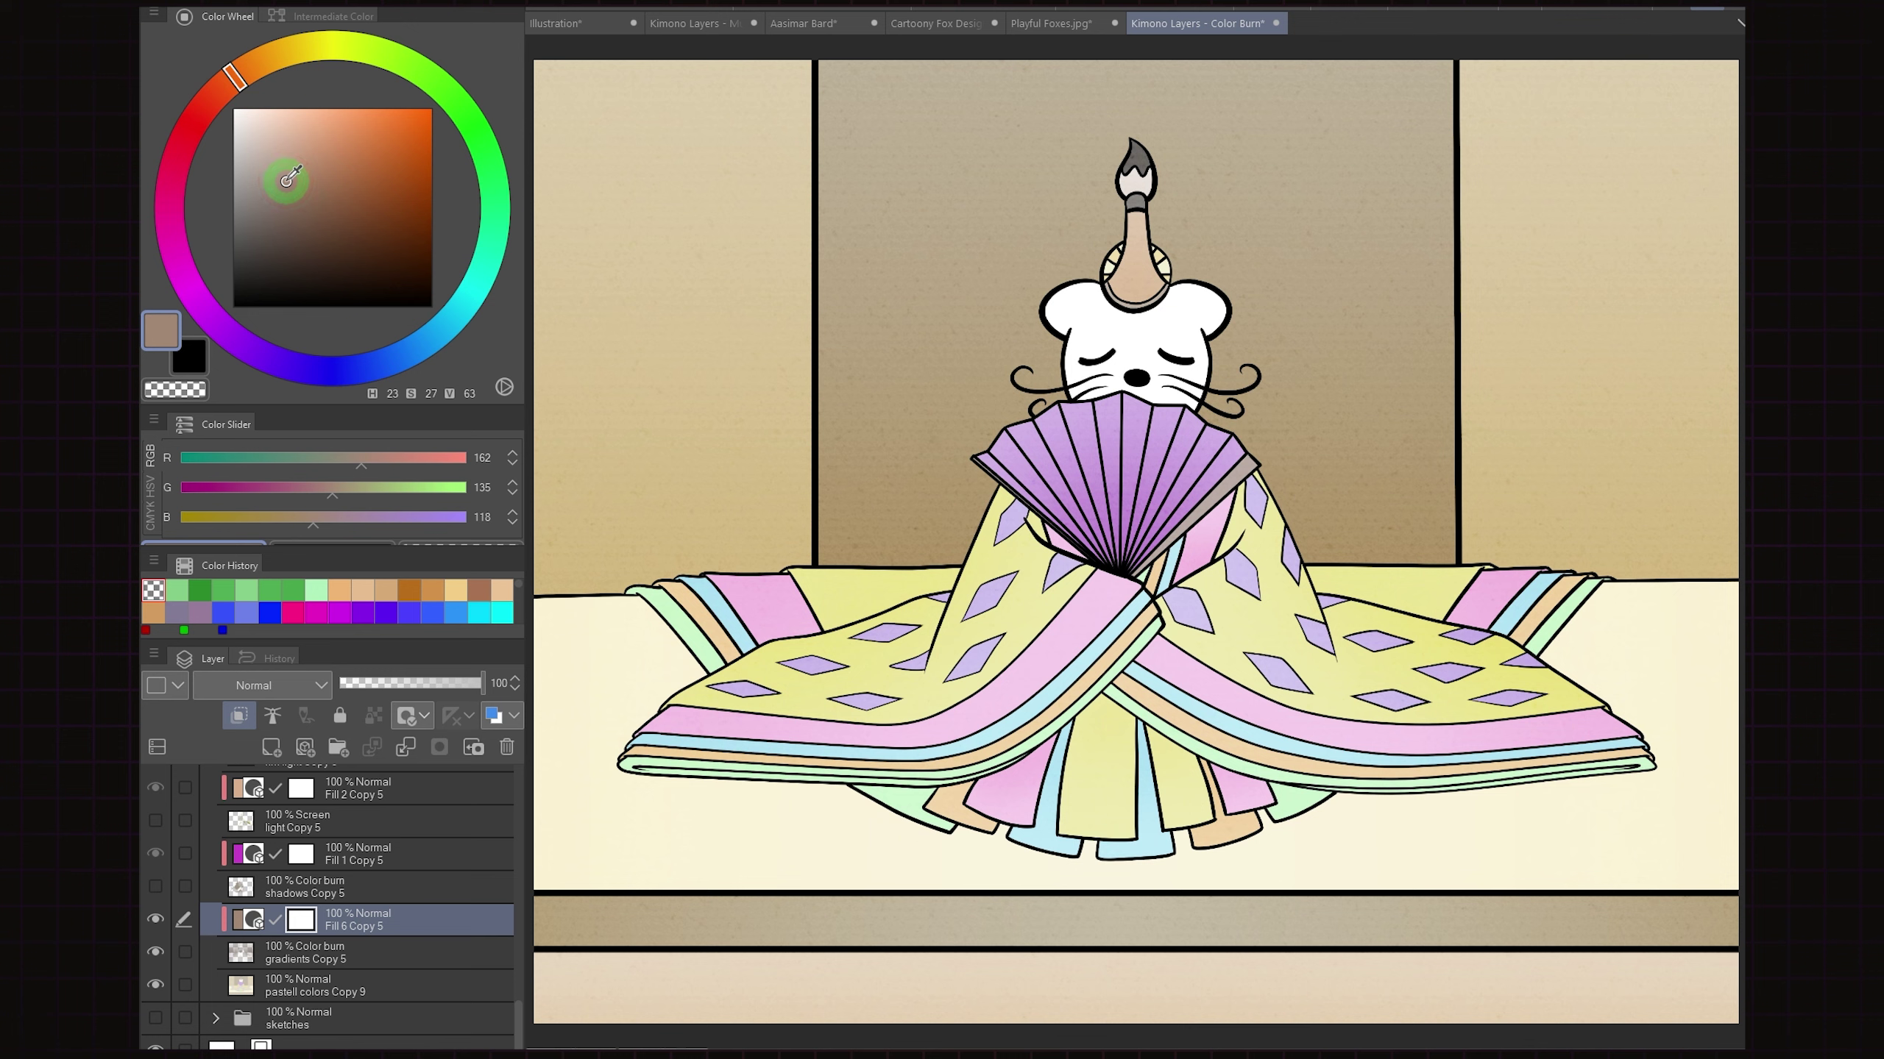
Show the Color burn shadows Copy 5 layer and recolor its Fill 1 Copy 5 layer to dull purple, HSV 299, 41, 44
{"action": "left_click", "coordinate": [155, 885]}
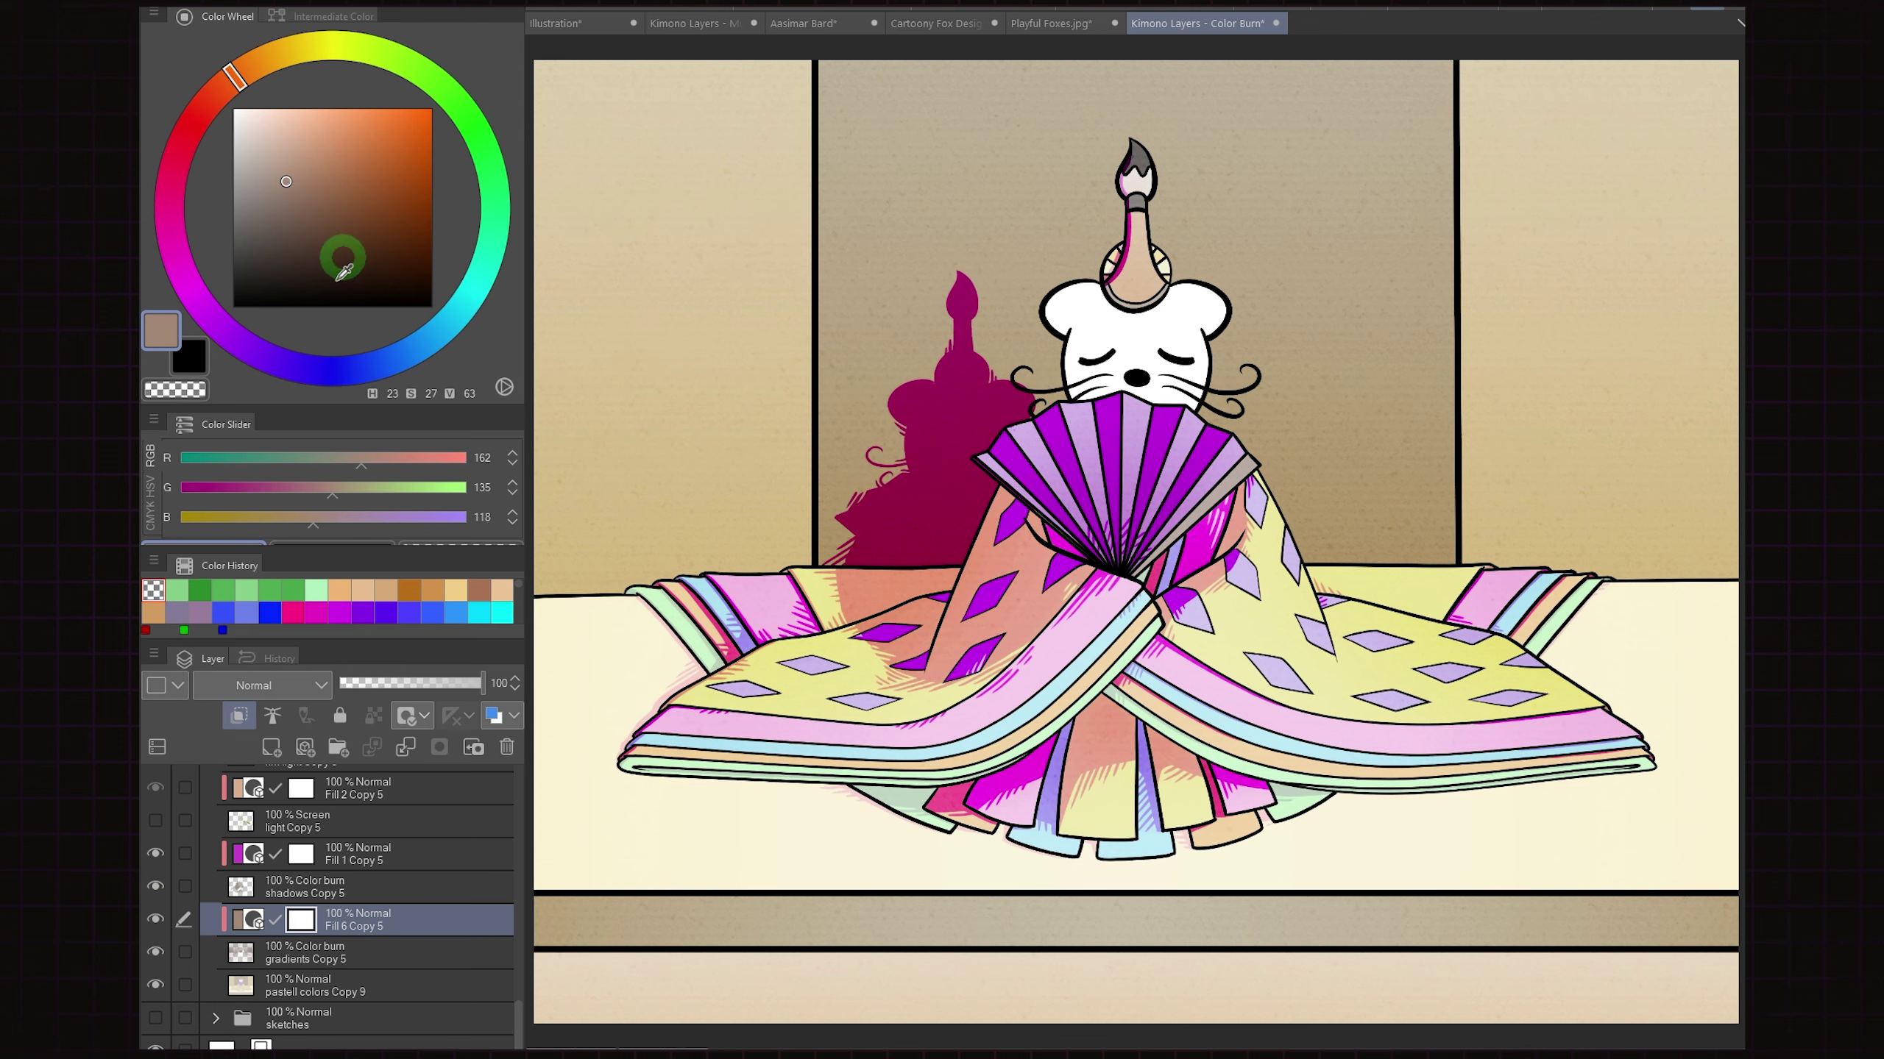
{"action": "left_click", "coordinate": [378, 868]}
{"action": "left_click", "coordinate": [378, 236]}
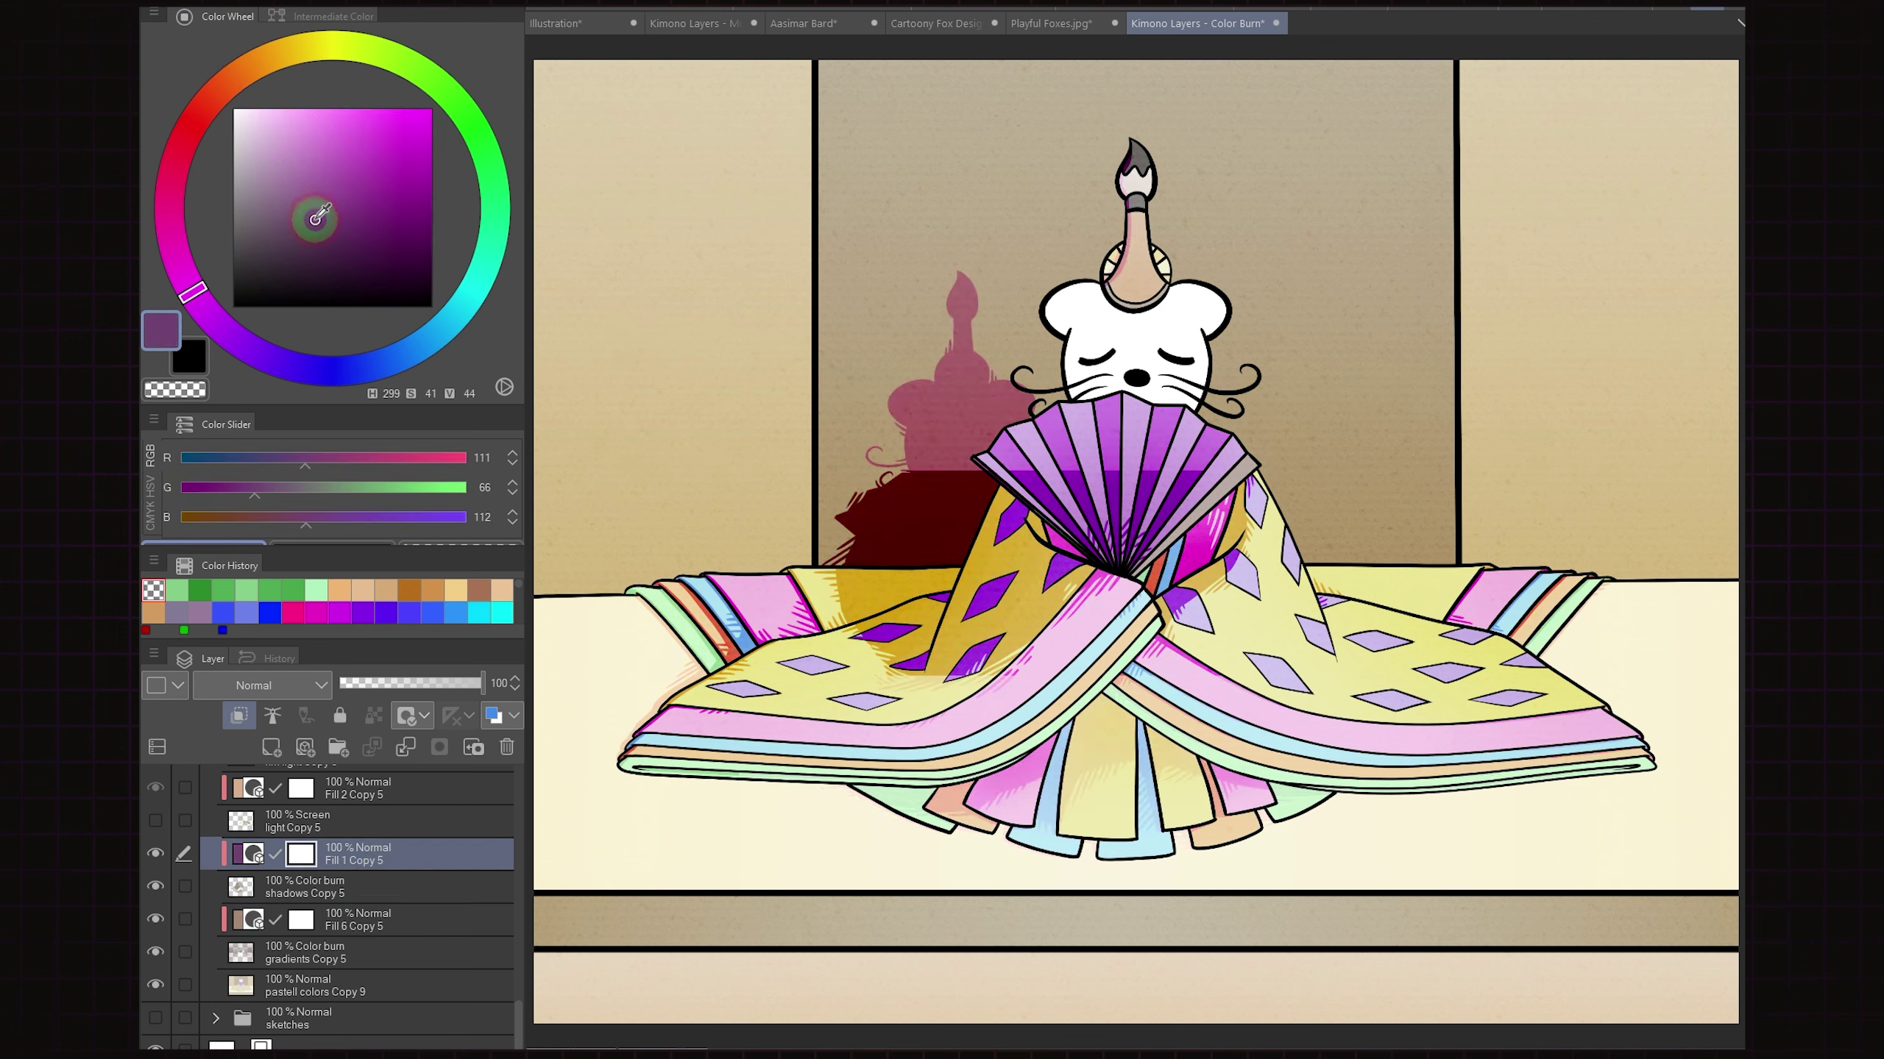
Try a light green, HSV 83, 37, 76, and a pale blue, HSV 205, 23, 92, as the Fill 1 Copy 5 shadow color
{"action": "mouse_move", "coordinate": [191, 291]}
{"action": "left_mouse_down"}
{"action": "mouse_move", "coordinate": [169, 162]}
{"action": "mouse_move", "coordinate": [398, 60]}
{"action": "left_mouse_up"}
{"action": "left_click", "coordinate": [382, 170]}
{"action": "left_click", "coordinate": [307, 155]}
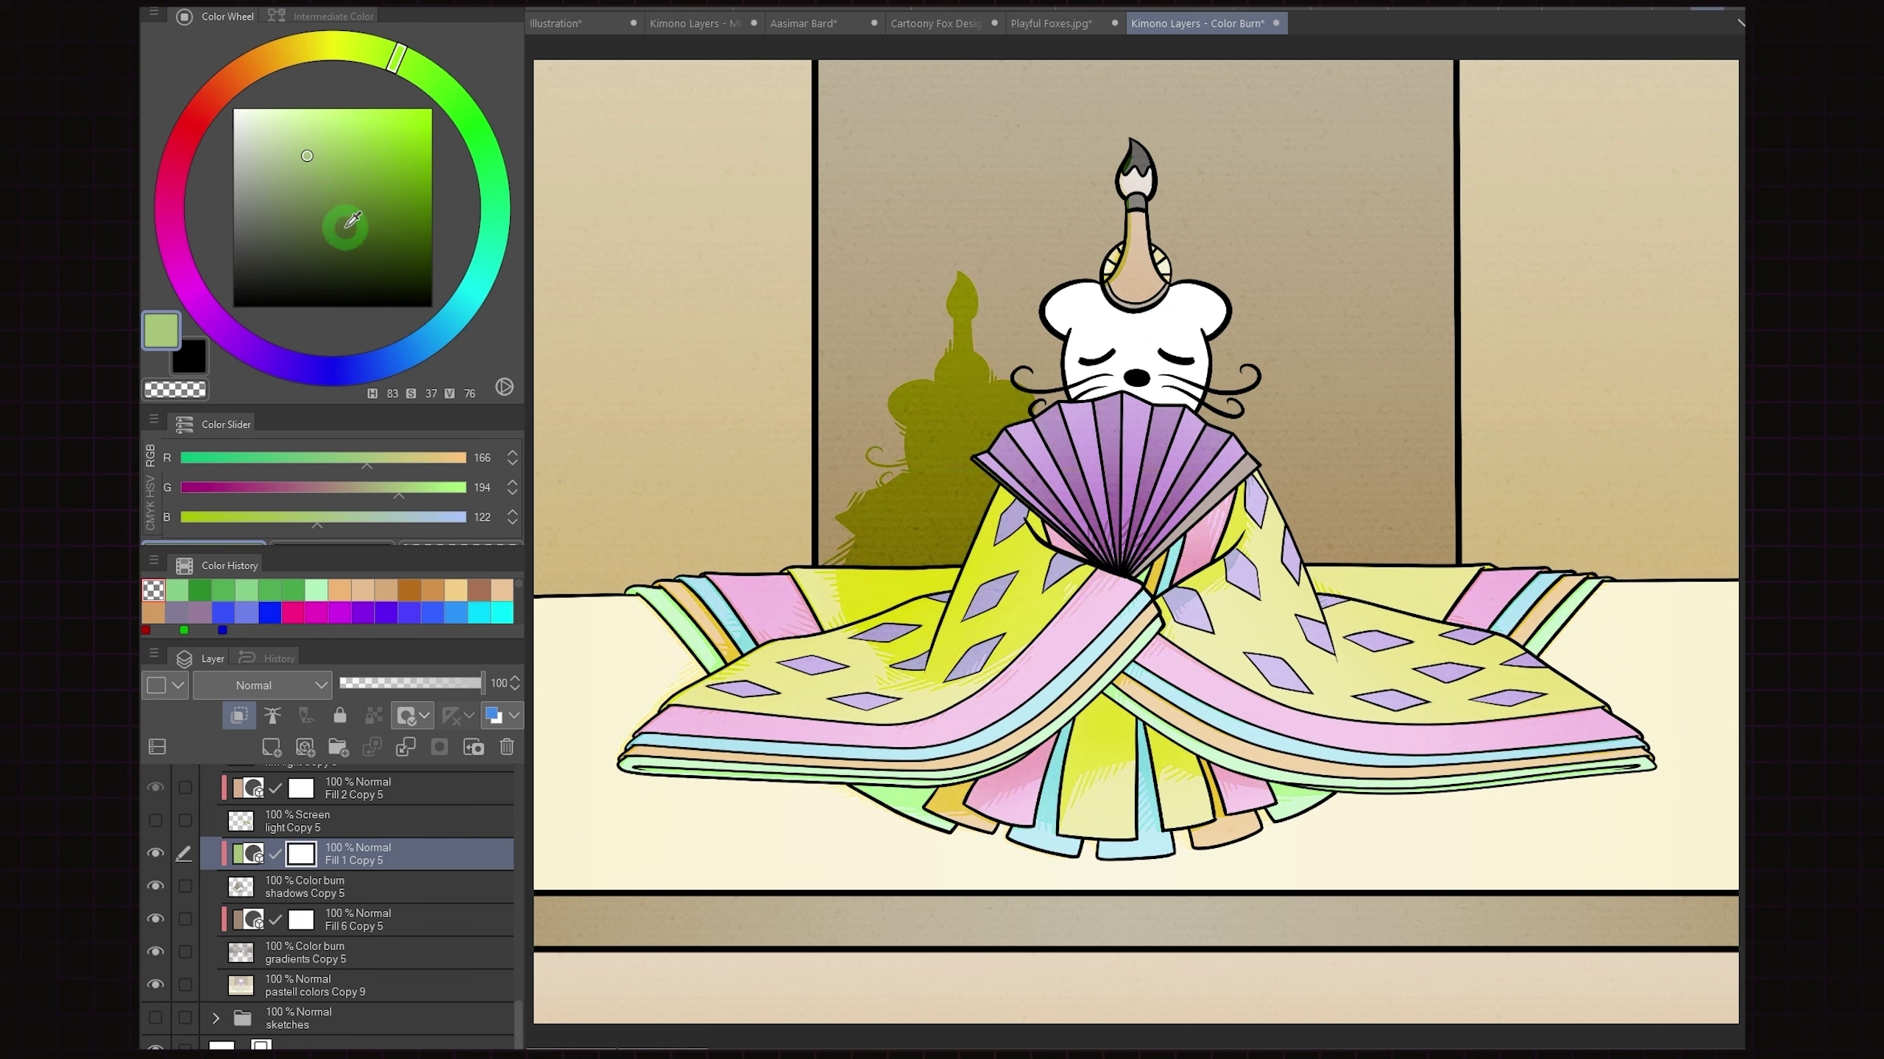
{"action": "left_click", "coordinate": [427, 343]}
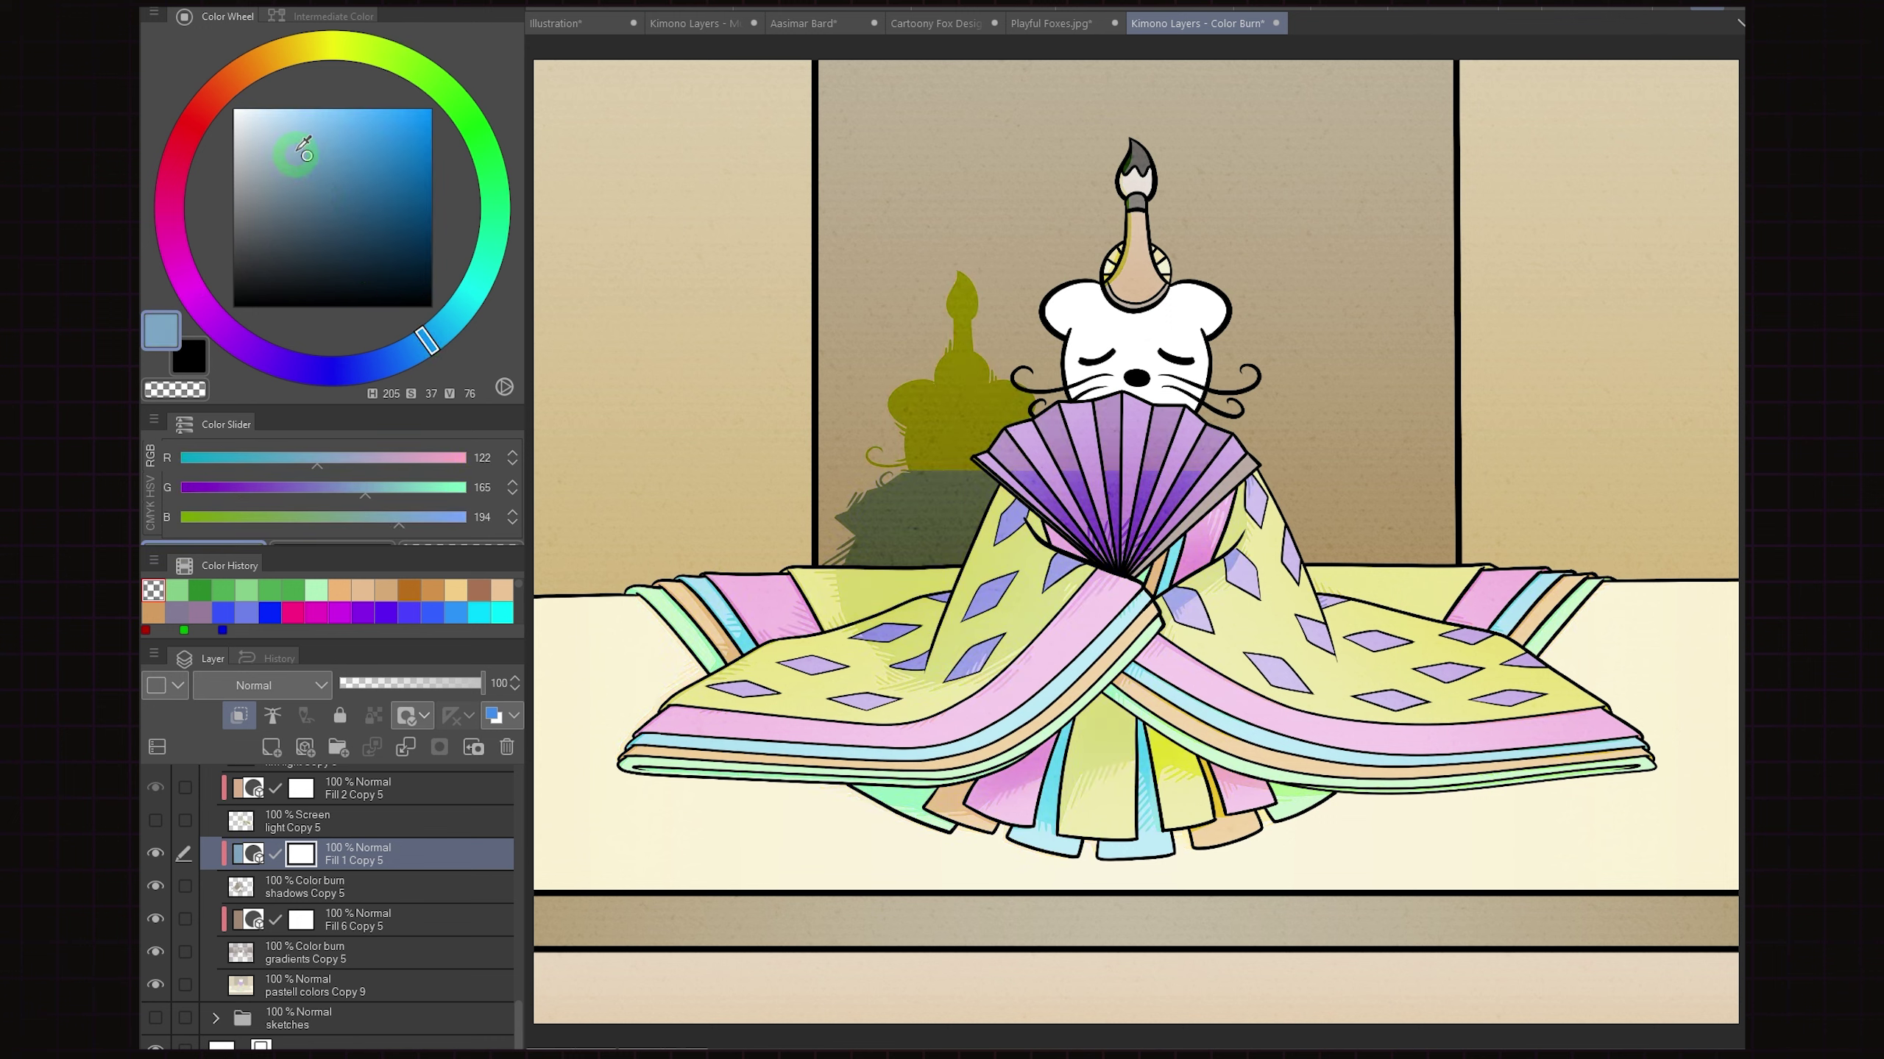
{"action": "left_click", "coordinate": [280, 123]}
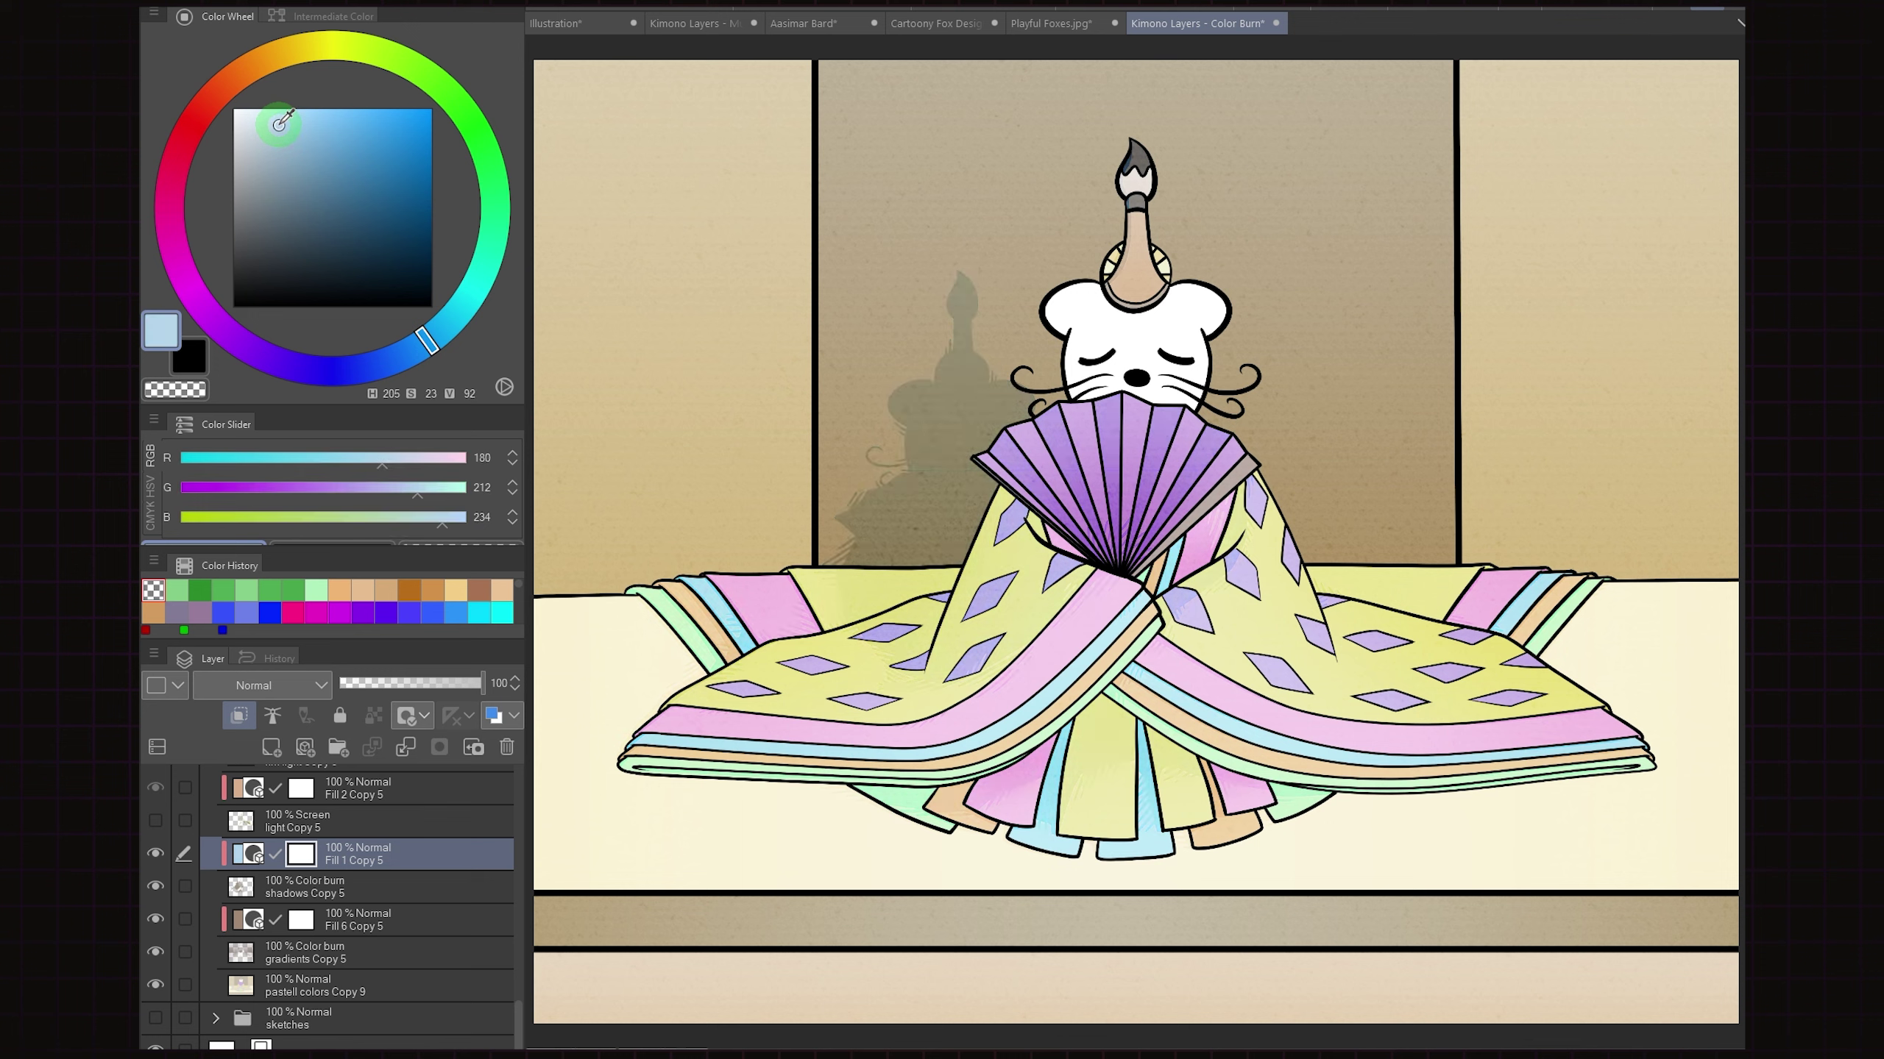
{"action": "left_click", "coordinate": [279, 123]}
Try dark blue (HSV 205, 86, 23), dark gray (205, 0, 23) and vivid blue (205, 91, 93) as the shadow color
{"action": "left_click_drag", "start_coordinate": [279, 123], "coordinate": [406, 256]}
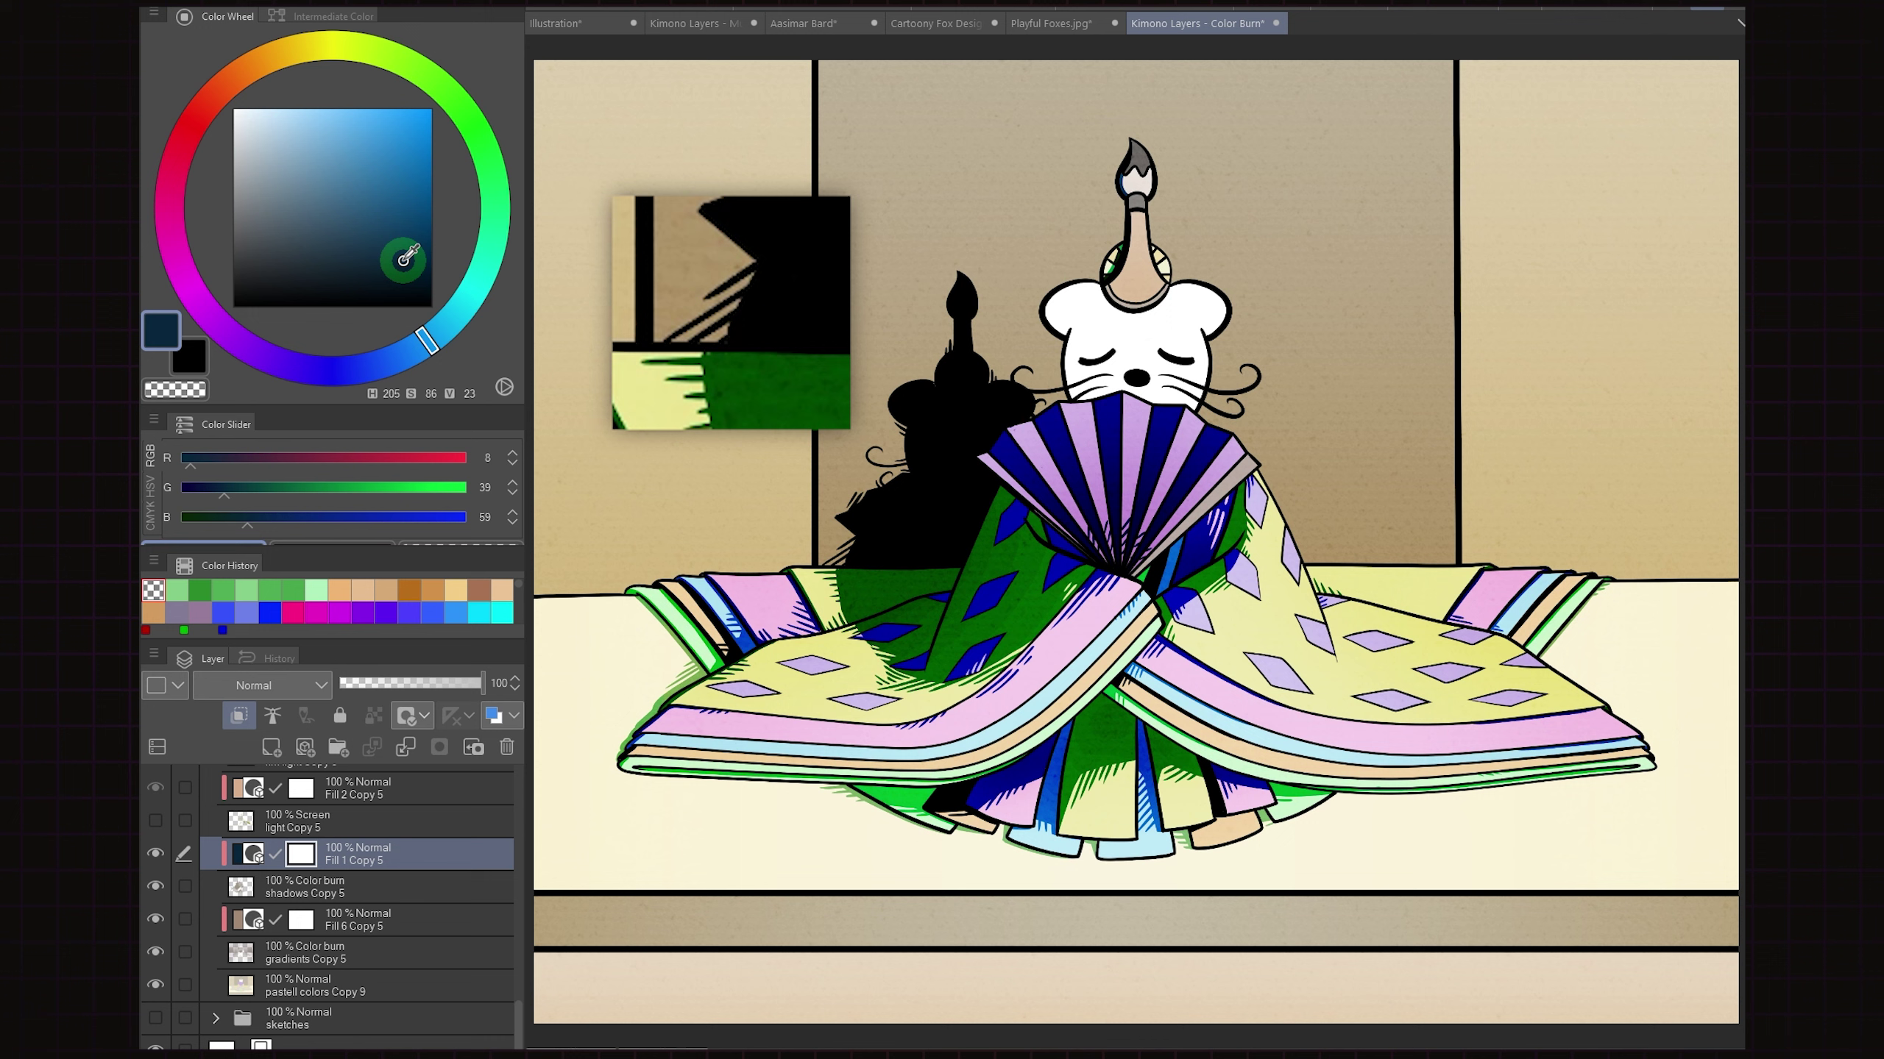
{"action": "left_click_drag", "start_coordinate": [406, 255], "coordinate": [232, 257]}
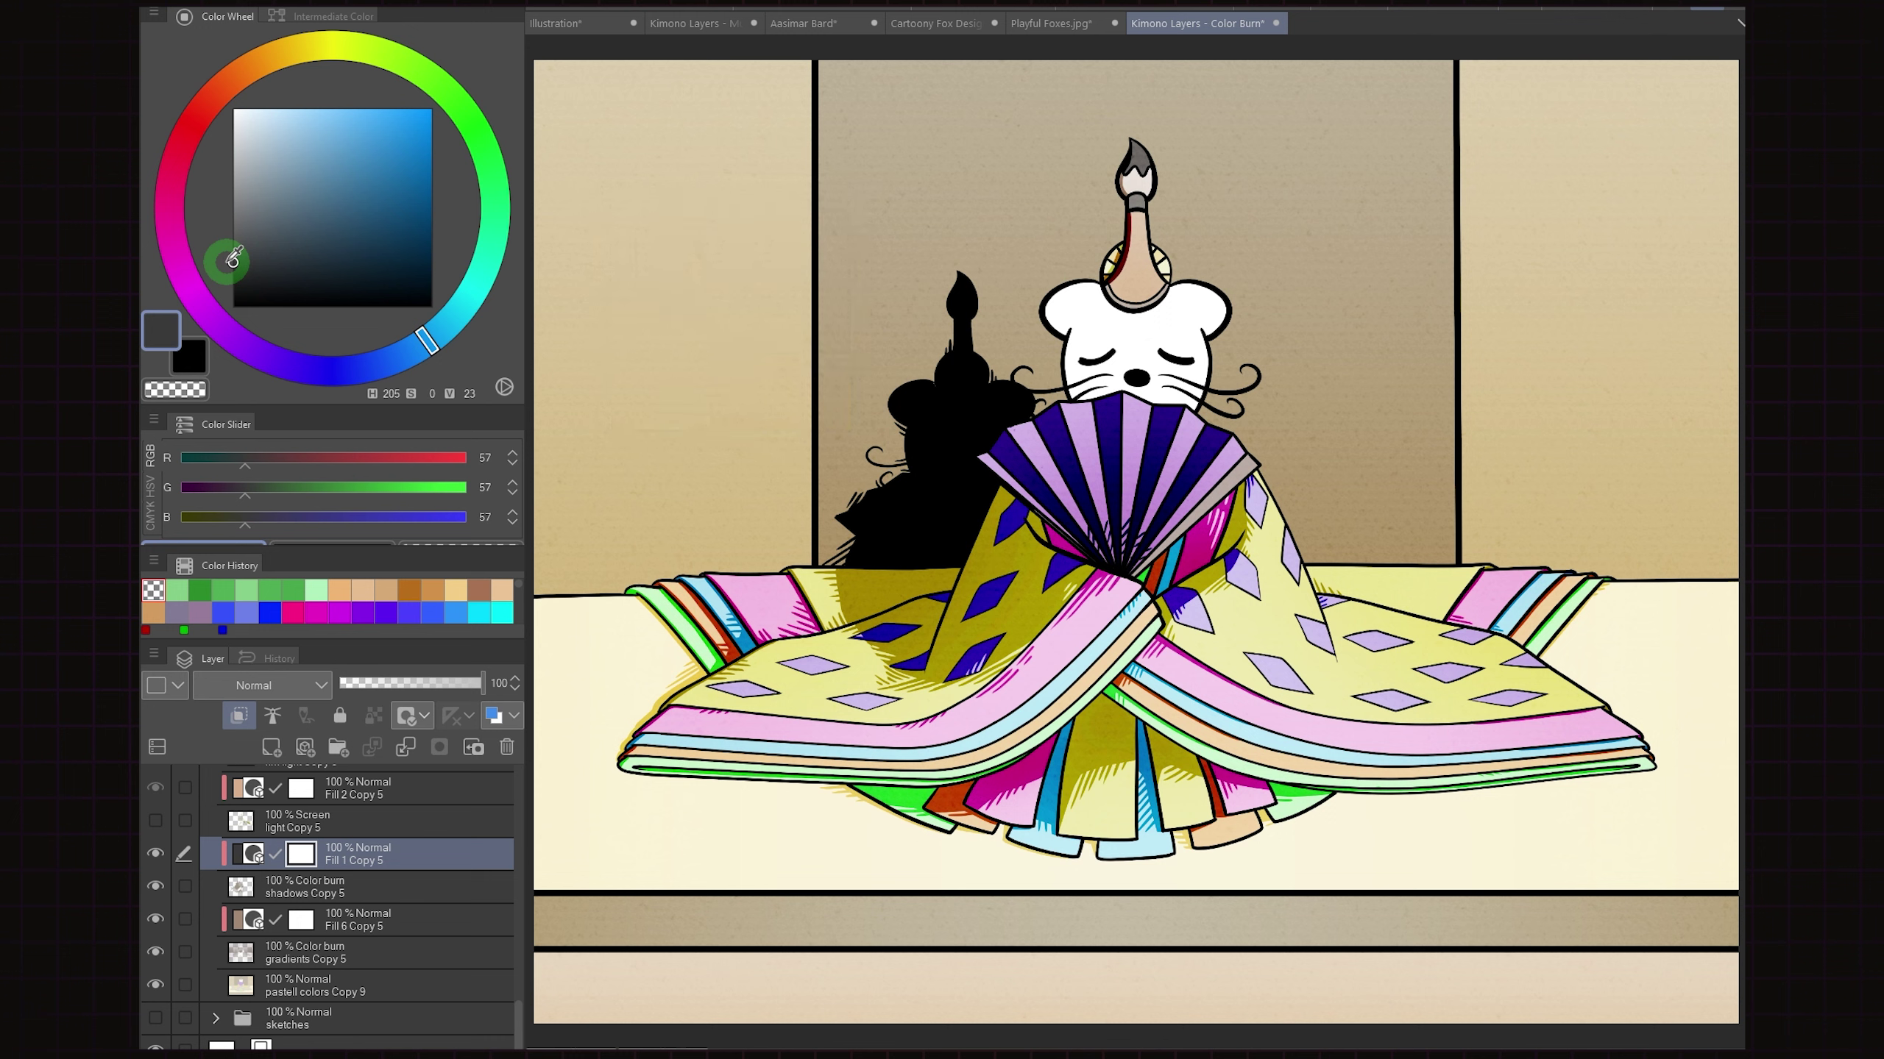
{"action": "left_click_drag", "start_coordinate": [233, 257], "coordinate": [414, 120]}
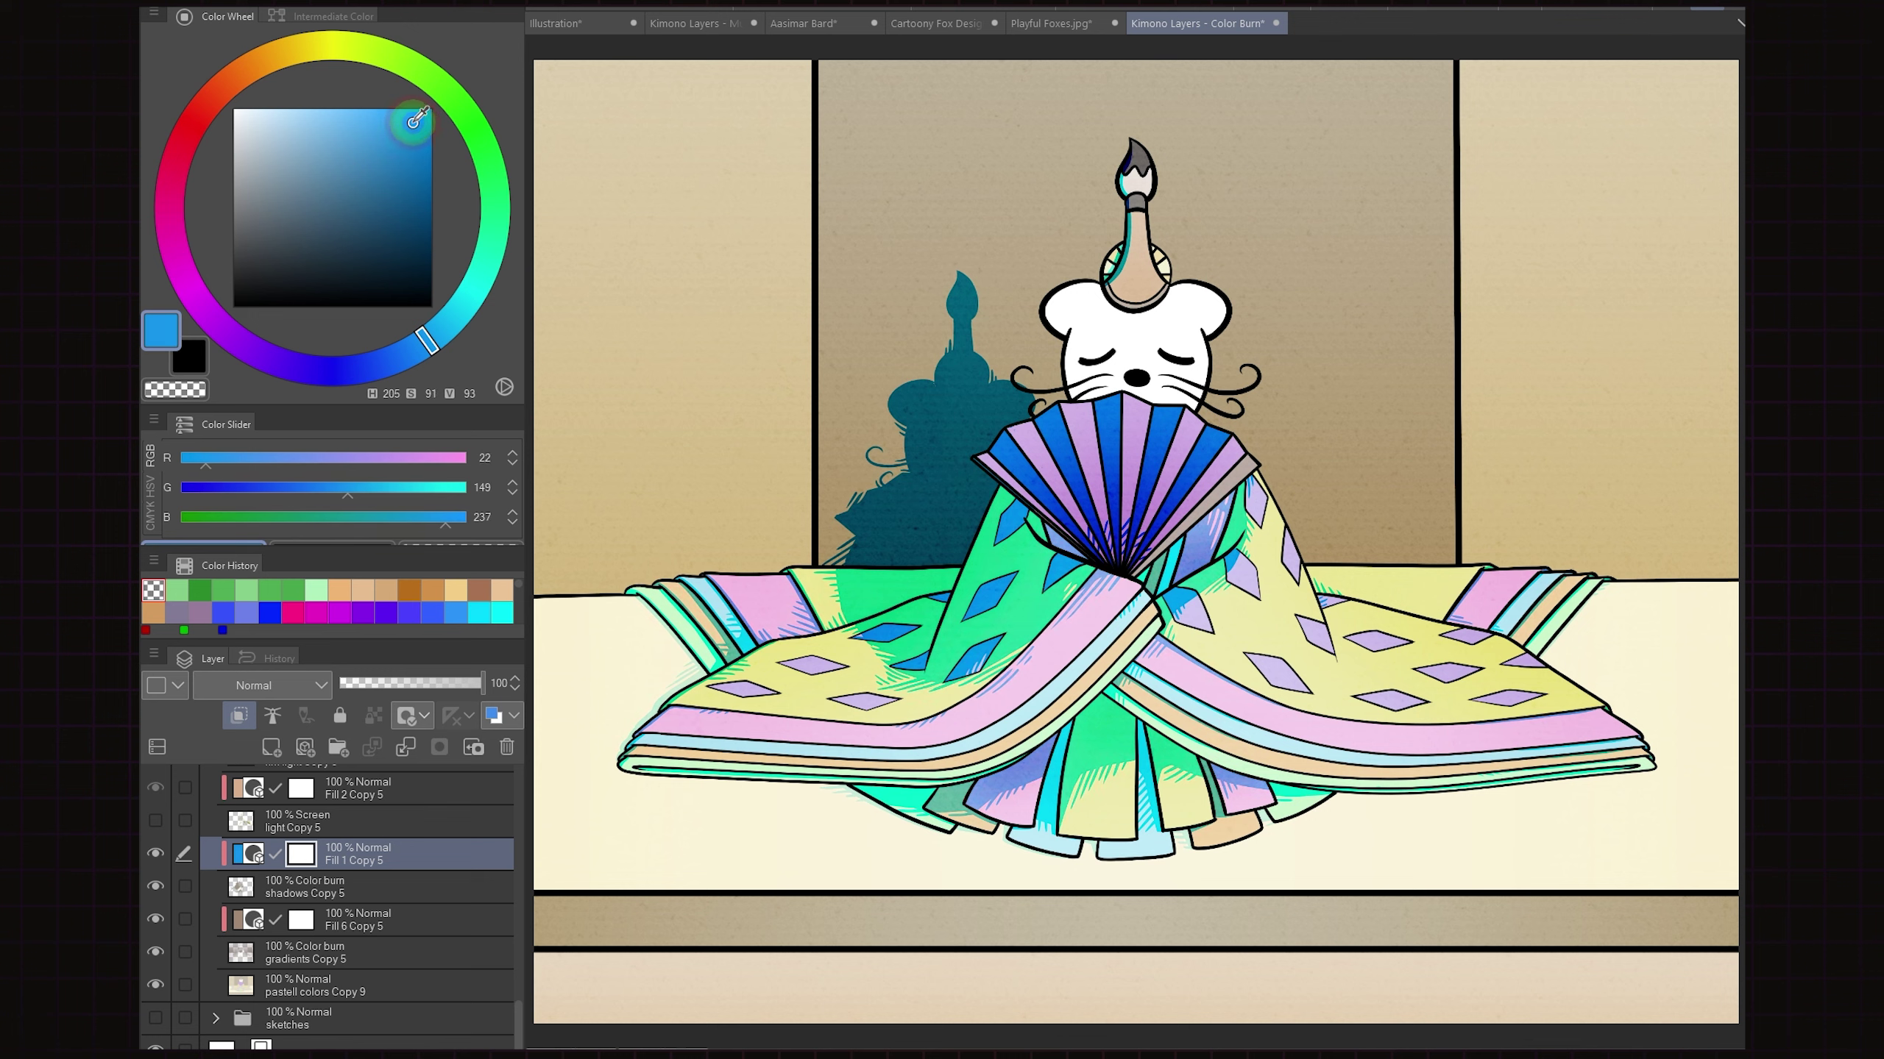
Set the Fill 1 Copy 5 shadow color to a saturated magenta, HSV 303, 78, 72
{"action": "mouse_move", "coordinate": [422, 339]}
{"action": "left_mouse_down"}
{"action": "mouse_move", "coordinate": [360, 363]}
{"action": "mouse_move", "coordinate": [287, 346]}
{"action": "mouse_move", "coordinate": [183, 243]}
{"action": "mouse_move", "coordinate": [185, 170]}
{"action": "mouse_move", "coordinate": [271, 74]}
{"action": "mouse_move", "coordinate": [372, 78]}
{"action": "mouse_move", "coordinate": [453, 167]}
{"action": "mouse_move", "coordinate": [448, 262]}
{"action": "mouse_move", "coordinate": [388, 303]}
{"action": "mouse_move", "coordinate": [189, 322]}
{"action": "mouse_move", "coordinate": [186, 289]}
{"action": "left_mouse_up"}
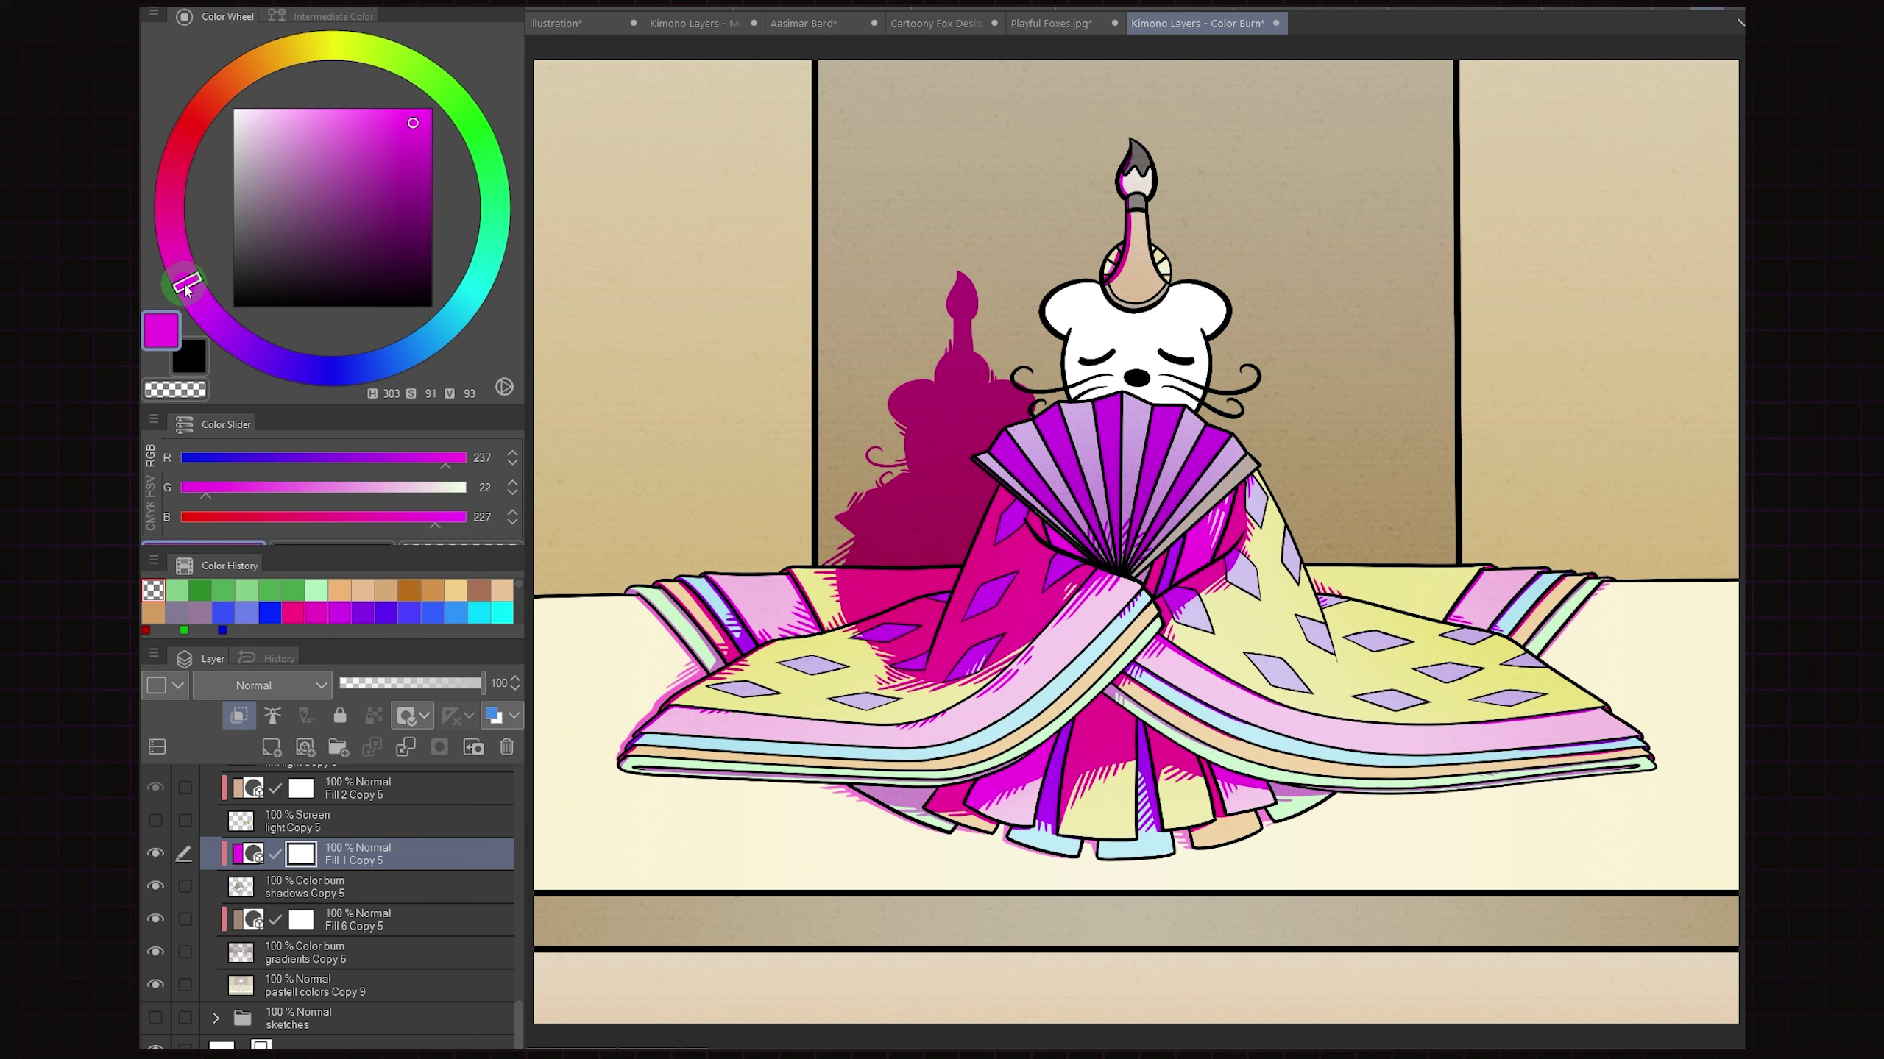
{"action": "mouse_move", "coordinate": [334, 155]}
{"action": "left_mouse_down"}
{"action": "mouse_move", "coordinate": [407, 147]}
{"action": "mouse_move", "coordinate": [389, 161]}
{"action": "left_mouse_up"}
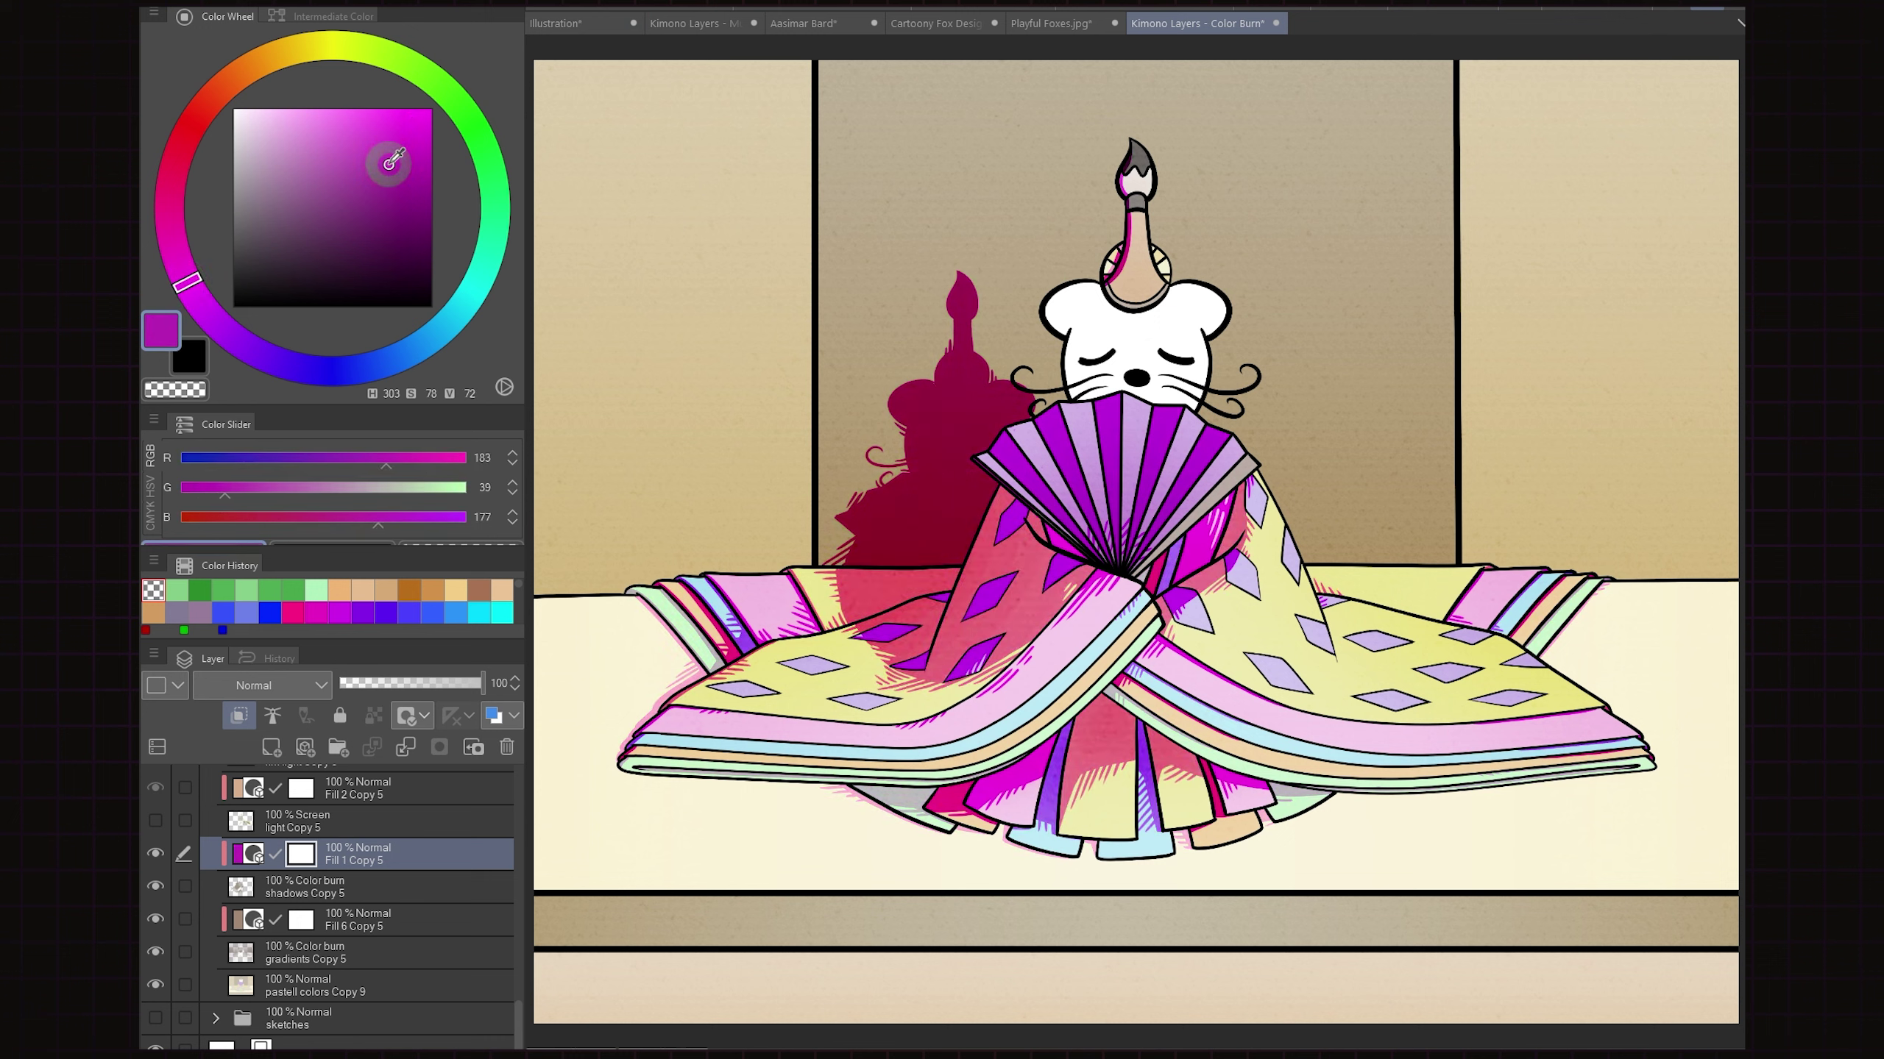
Show the Screen light Copy 5 layer and the Glow dodge rim light Copy 5 layer
{"action": "left_click", "coordinate": [156, 819]}
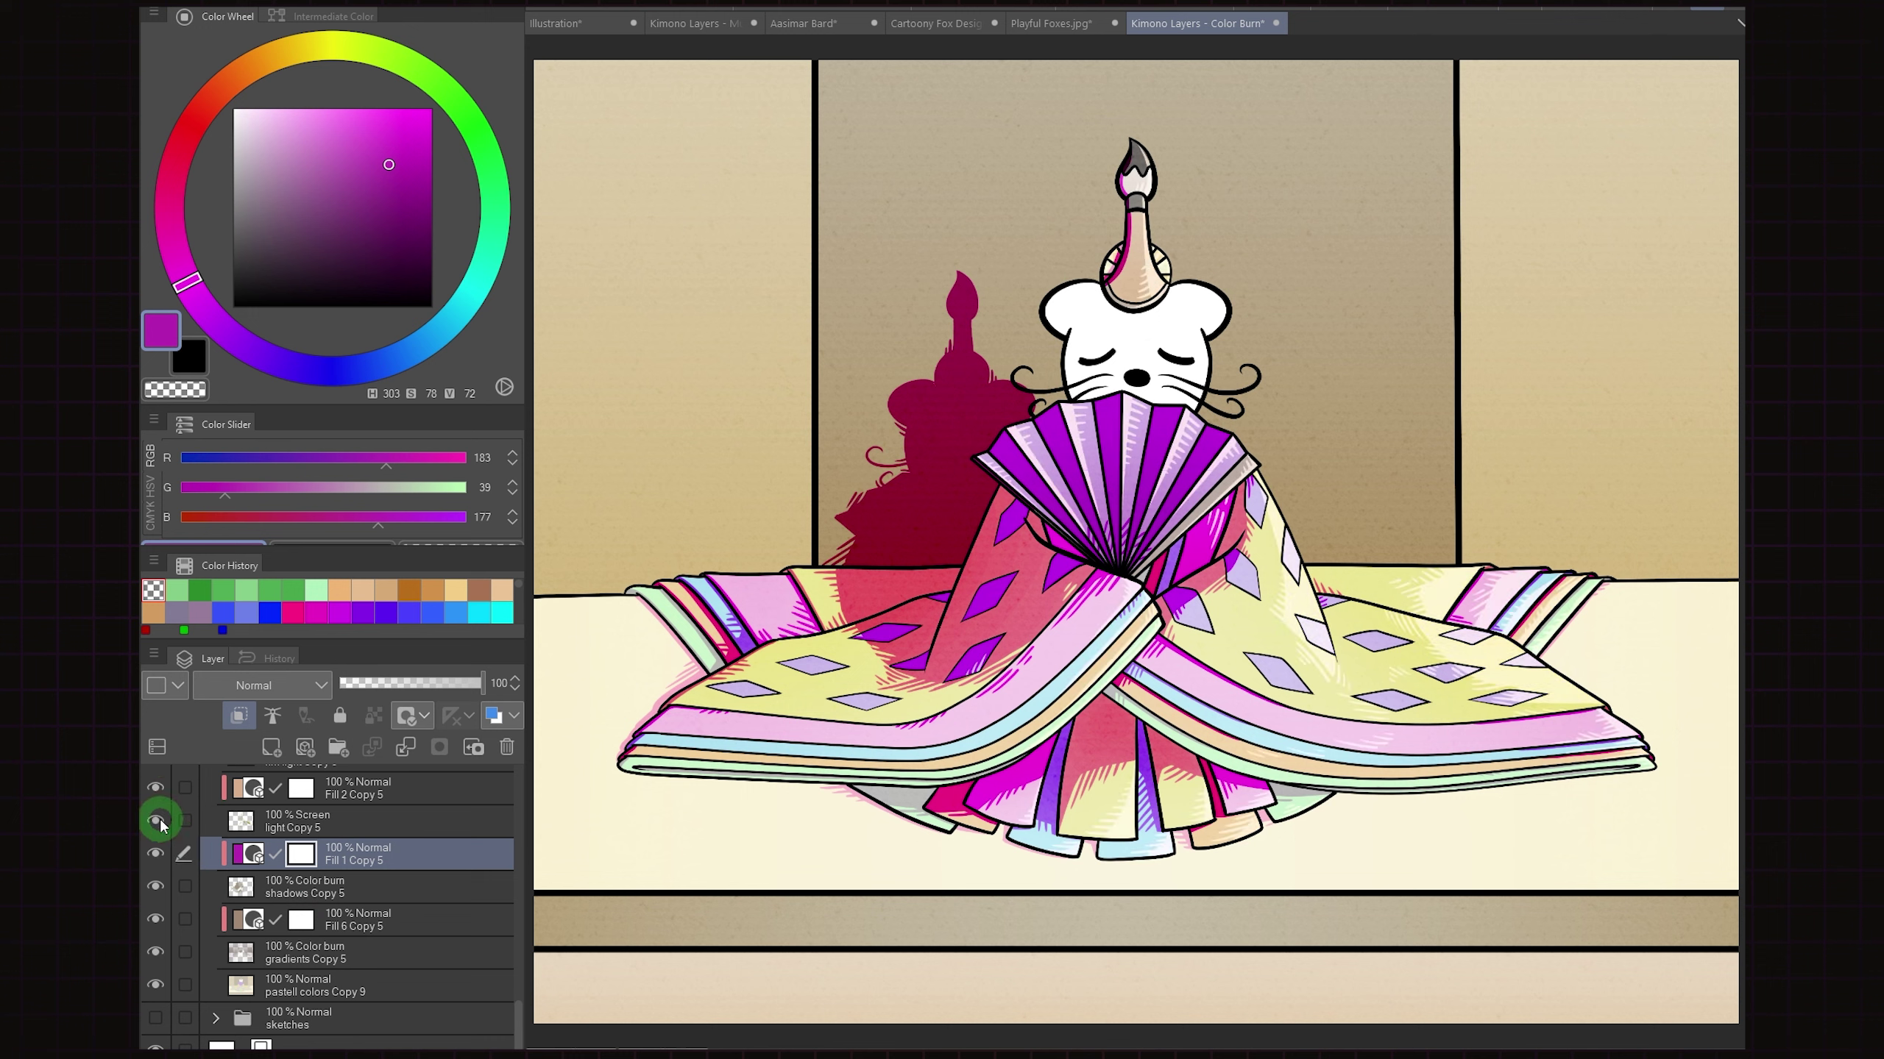
{"action": "scroll", "coordinate": [161, 838], "scroll_direction": "up", "scroll_amount": 4}
{"action": "left_click", "coordinate": [156, 907]}
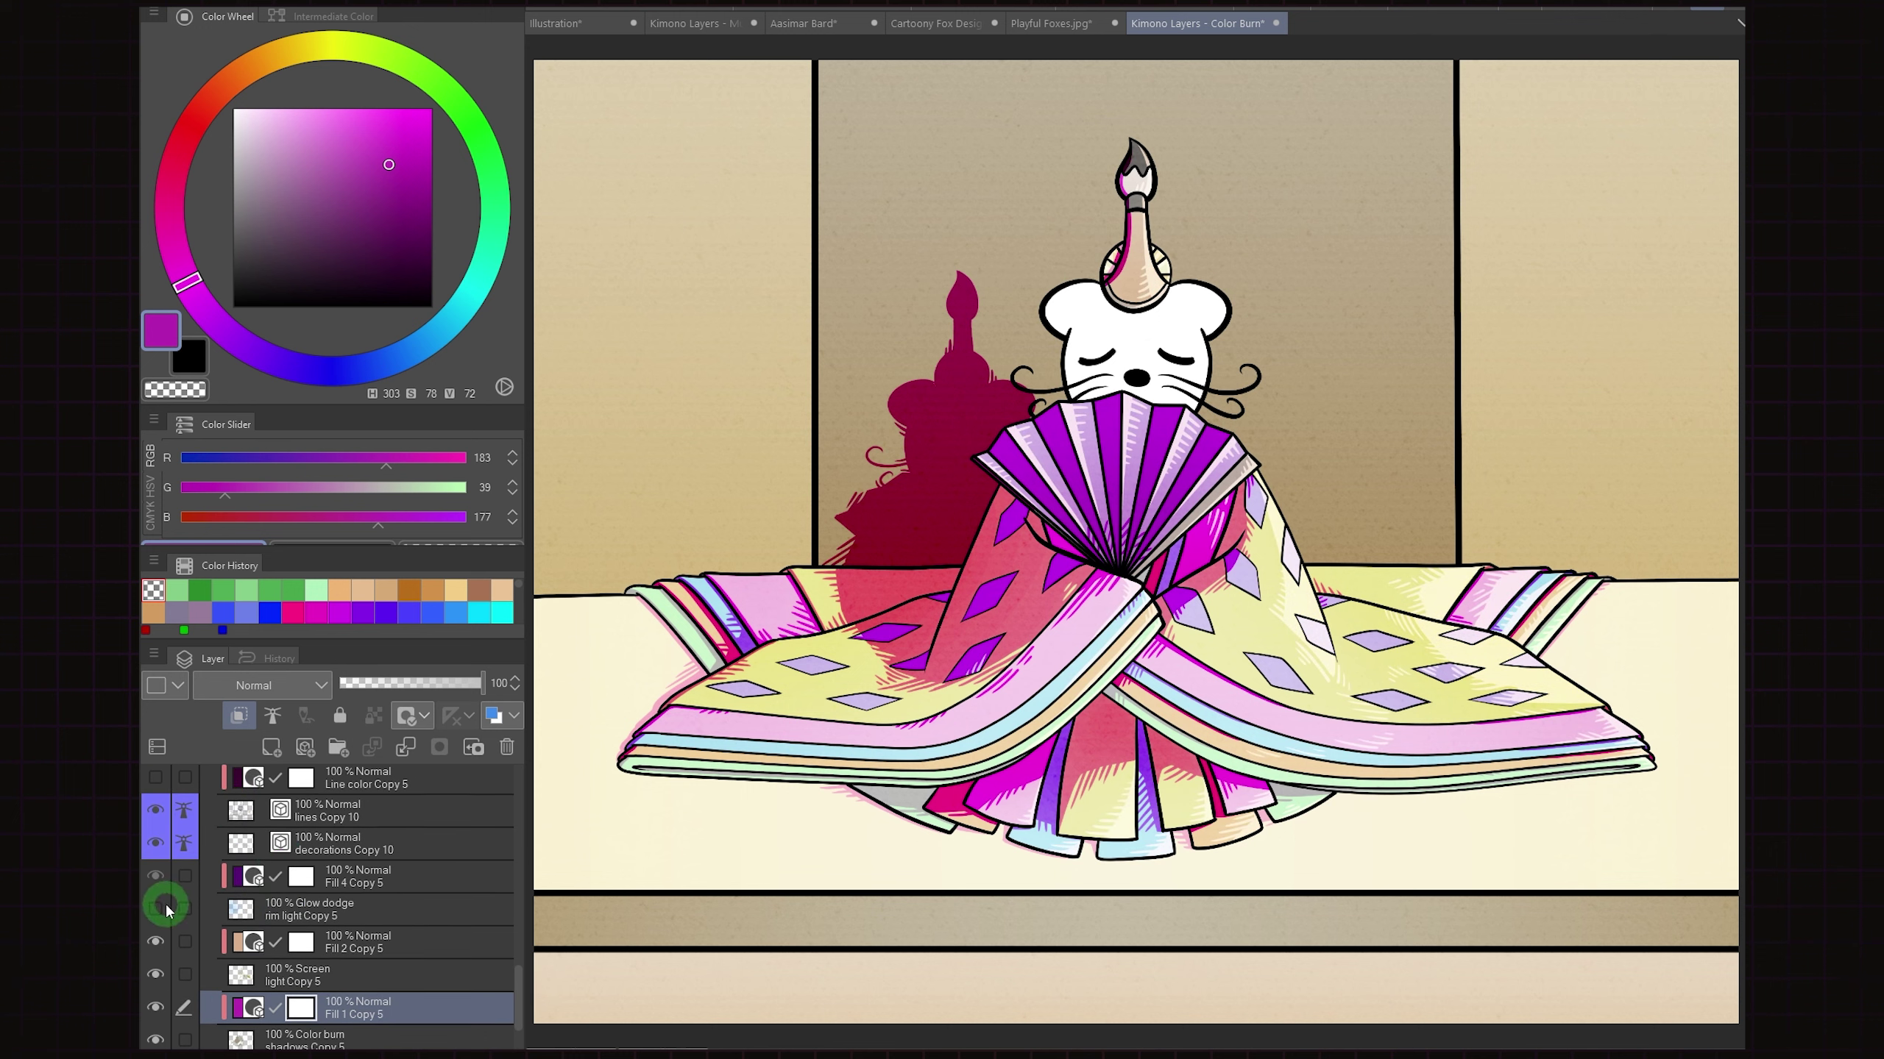
{"action": "left_click", "coordinate": [342, 902]}
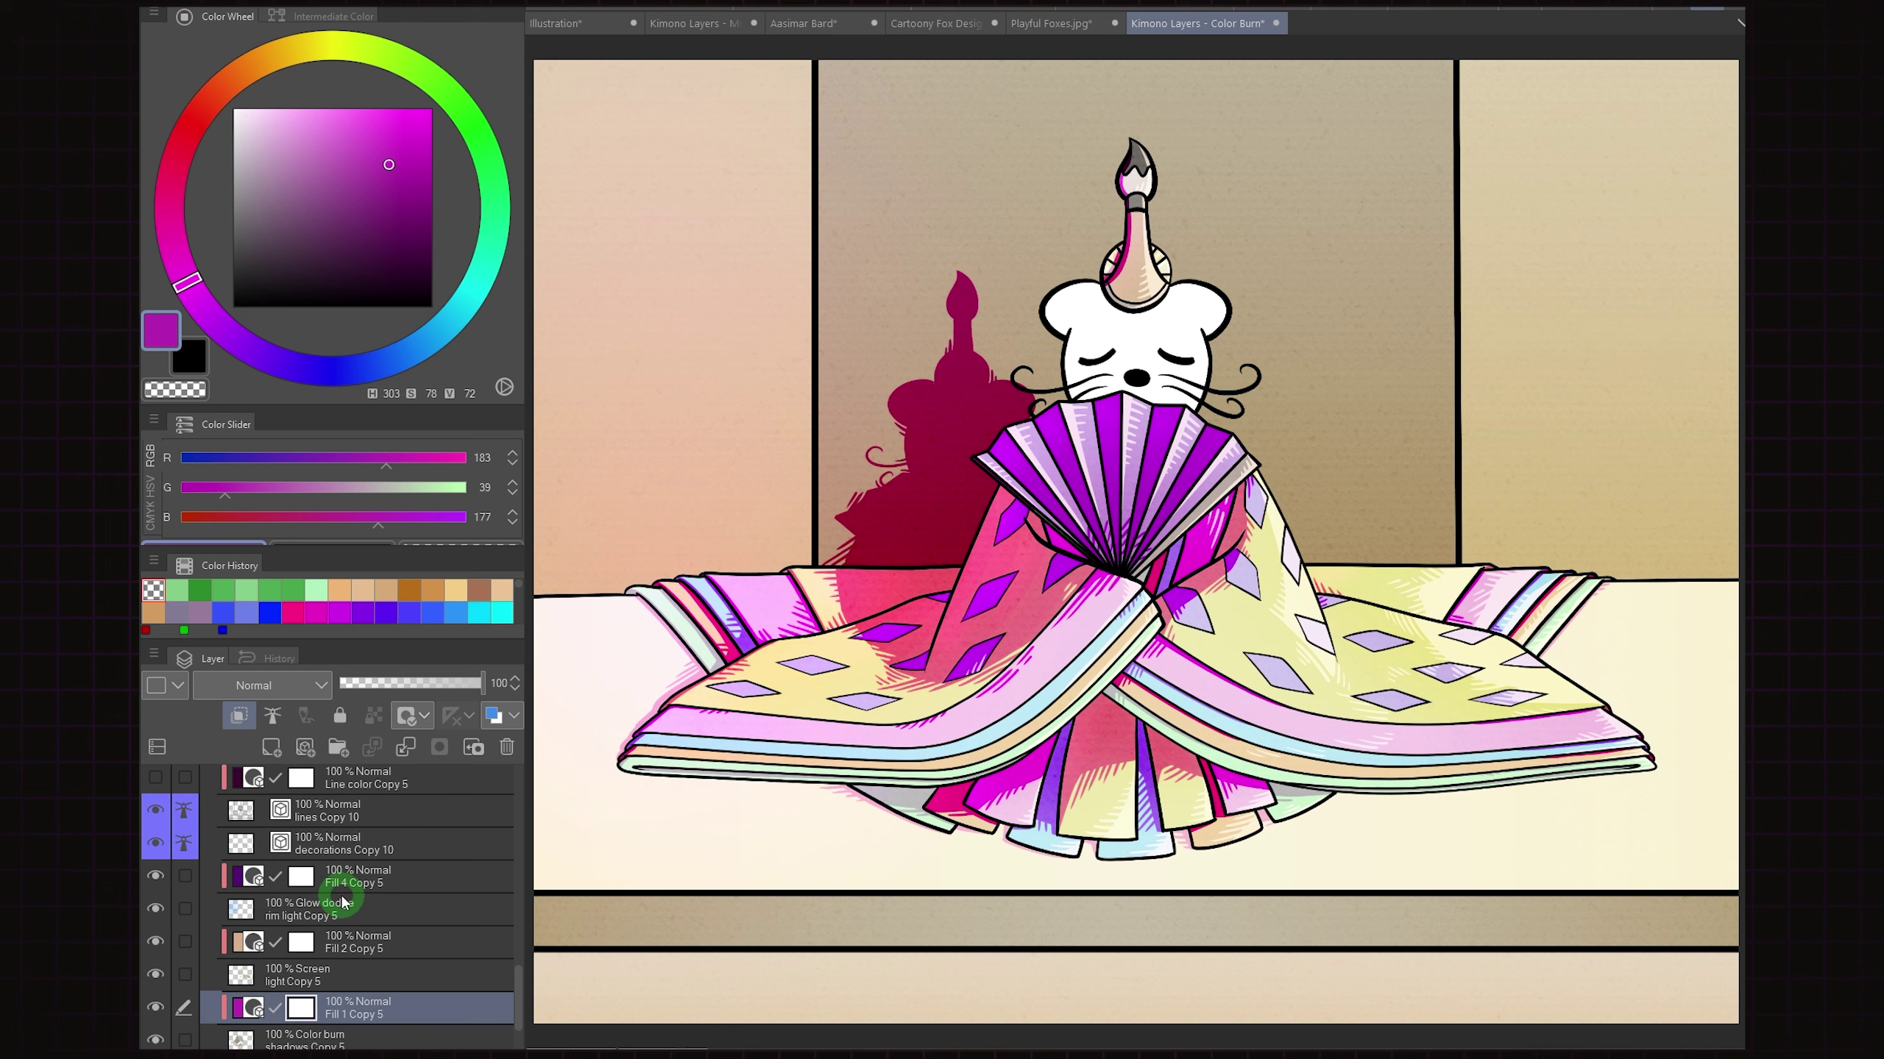
Show the Line color Copy 5, circles Copy 5 and sparkles Copy 5 layers
{"action": "scroll", "coordinate": [338, 898], "scroll_direction": "up", "scroll_amount": 5}
{"action": "left_click", "coordinate": [156, 957]}
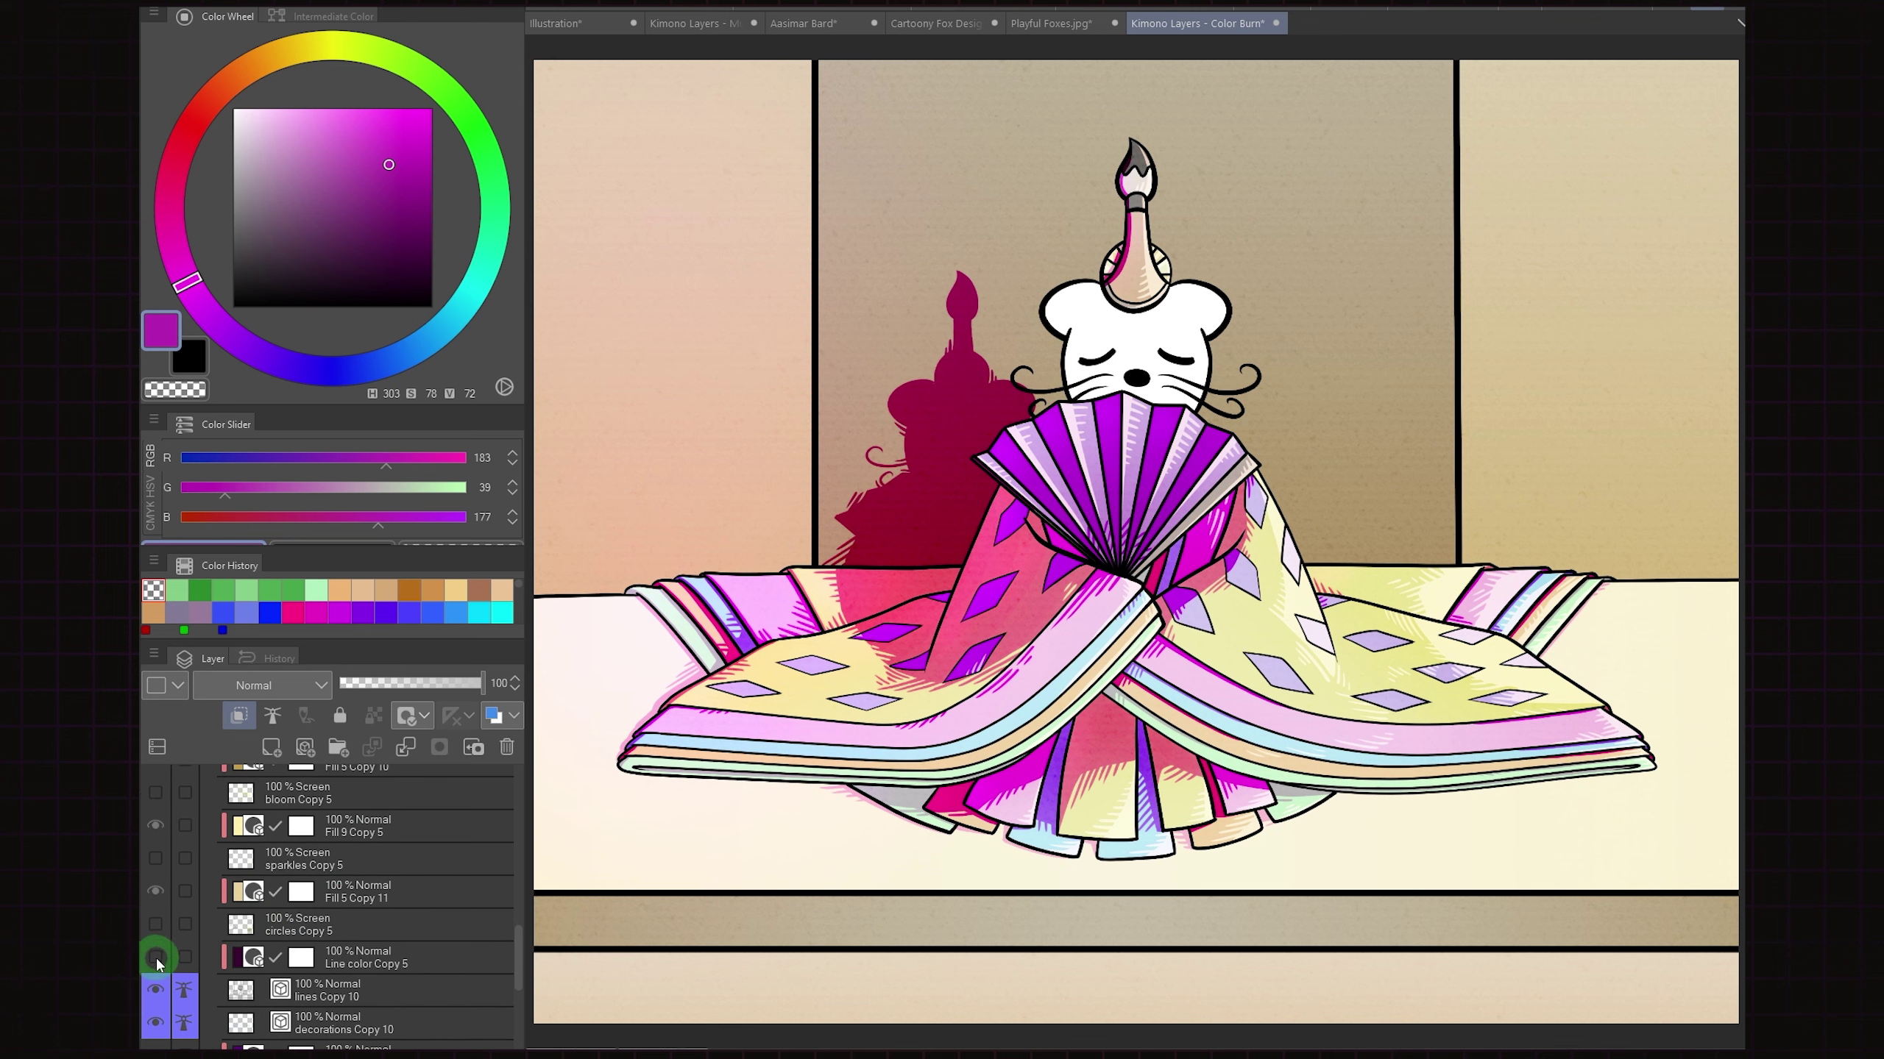
{"action": "left_click", "coordinate": [155, 923]}
{"action": "left_click", "coordinate": [156, 858]}
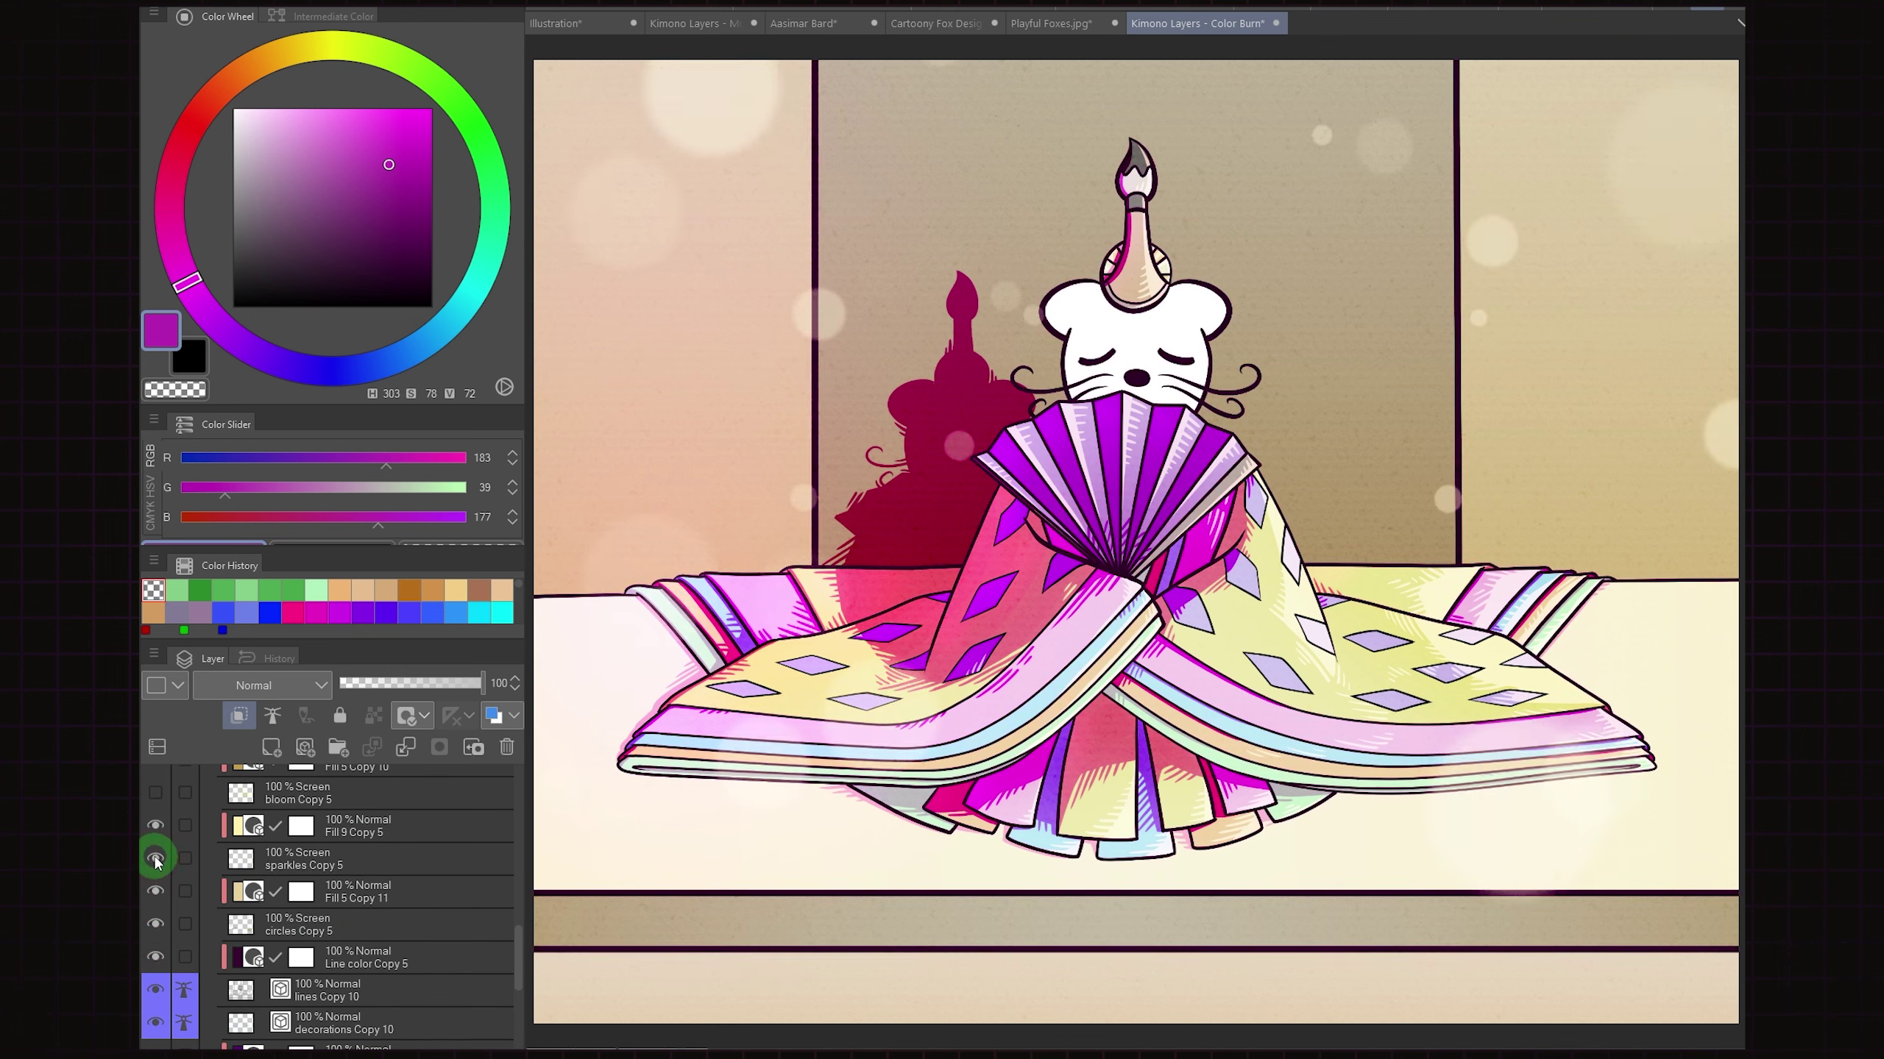
Show the bloom Copy 5 and vignette Copy 5 layers in the pastel colors demonstration folder
{"action": "left_click", "coordinate": [156, 792]}
{"action": "scroll", "coordinate": [322, 853], "scroll_direction": "up", "scroll_amount": 5}
{"action": "left_click", "coordinate": [323, 853]}
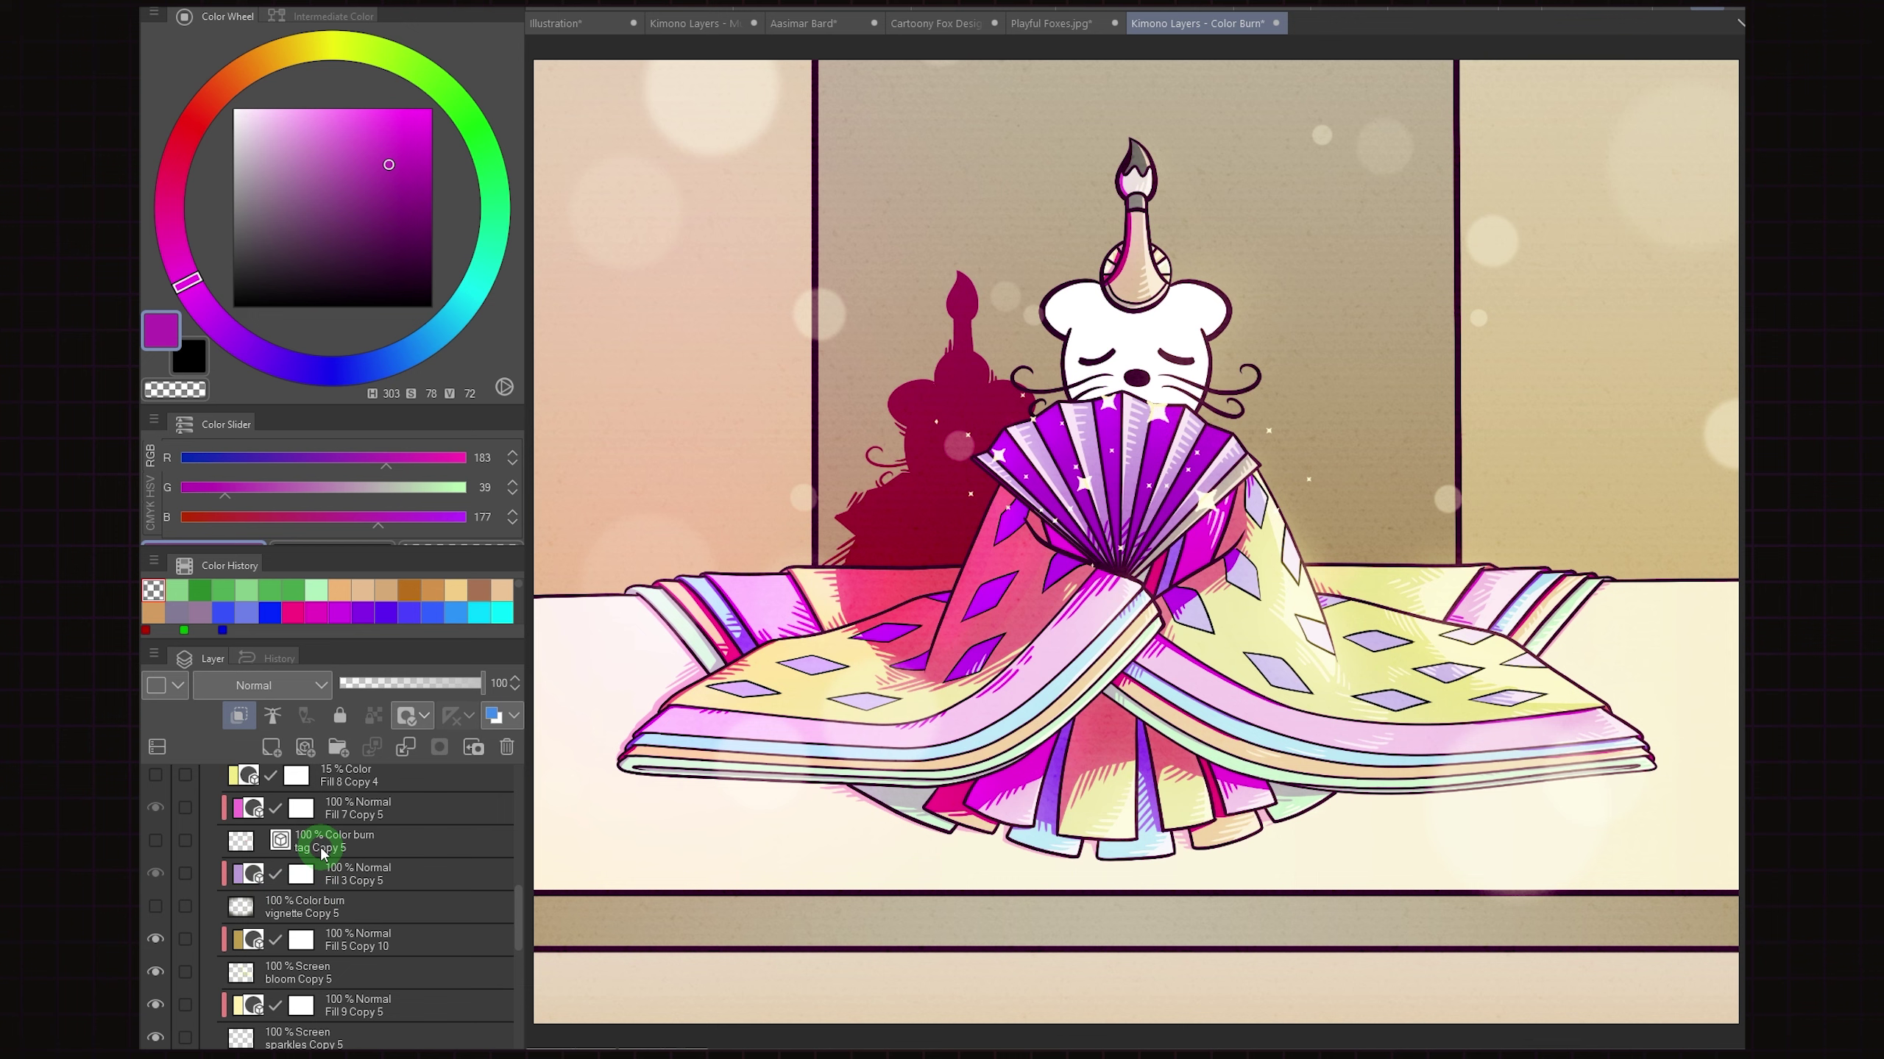
{"action": "left_click", "coordinate": [155, 906]}
Try dark violet (HSV 267, 31, 39), dark green (155, 87, 16), brown (28, 53, 67) and light orange (28, 43, 89) on Fill 3 Copy 5
{"action": "left_click", "coordinate": [393, 878]}
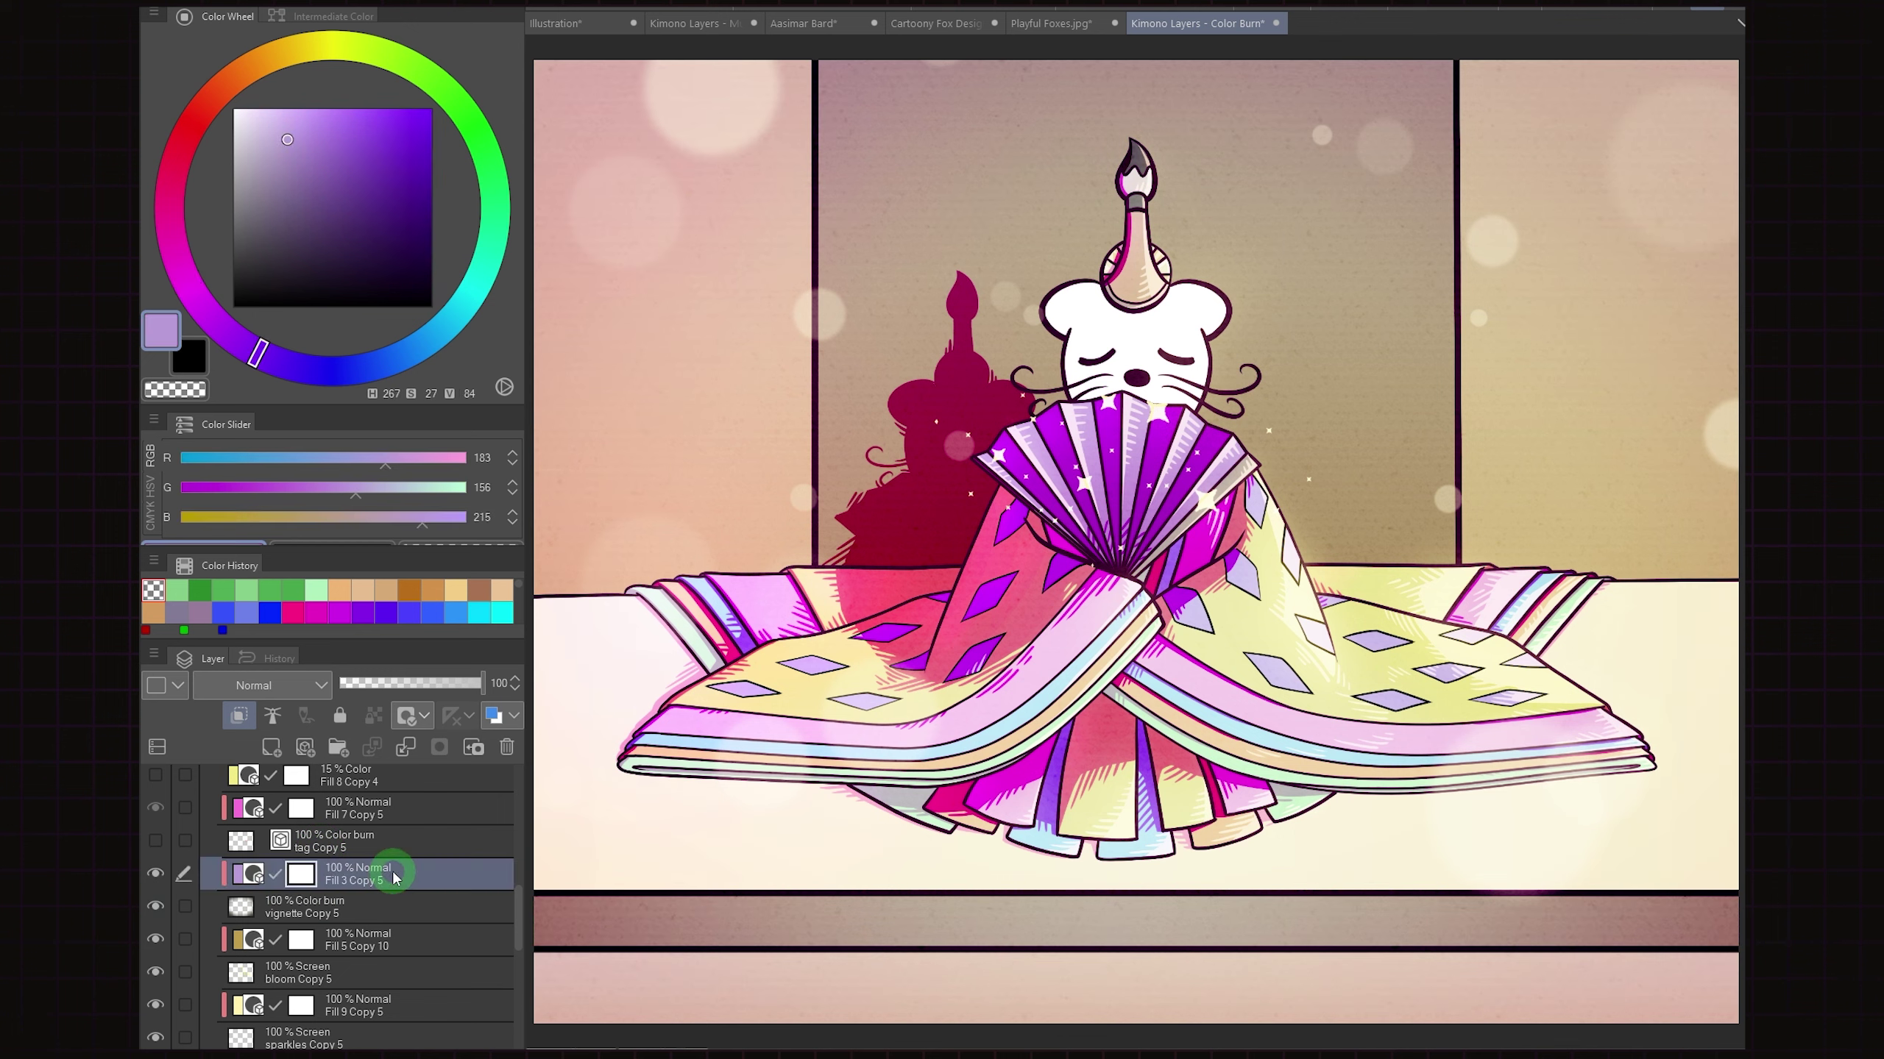
{"action": "left_click_drag", "start_coordinate": [349, 178], "coordinate": [295, 230]}
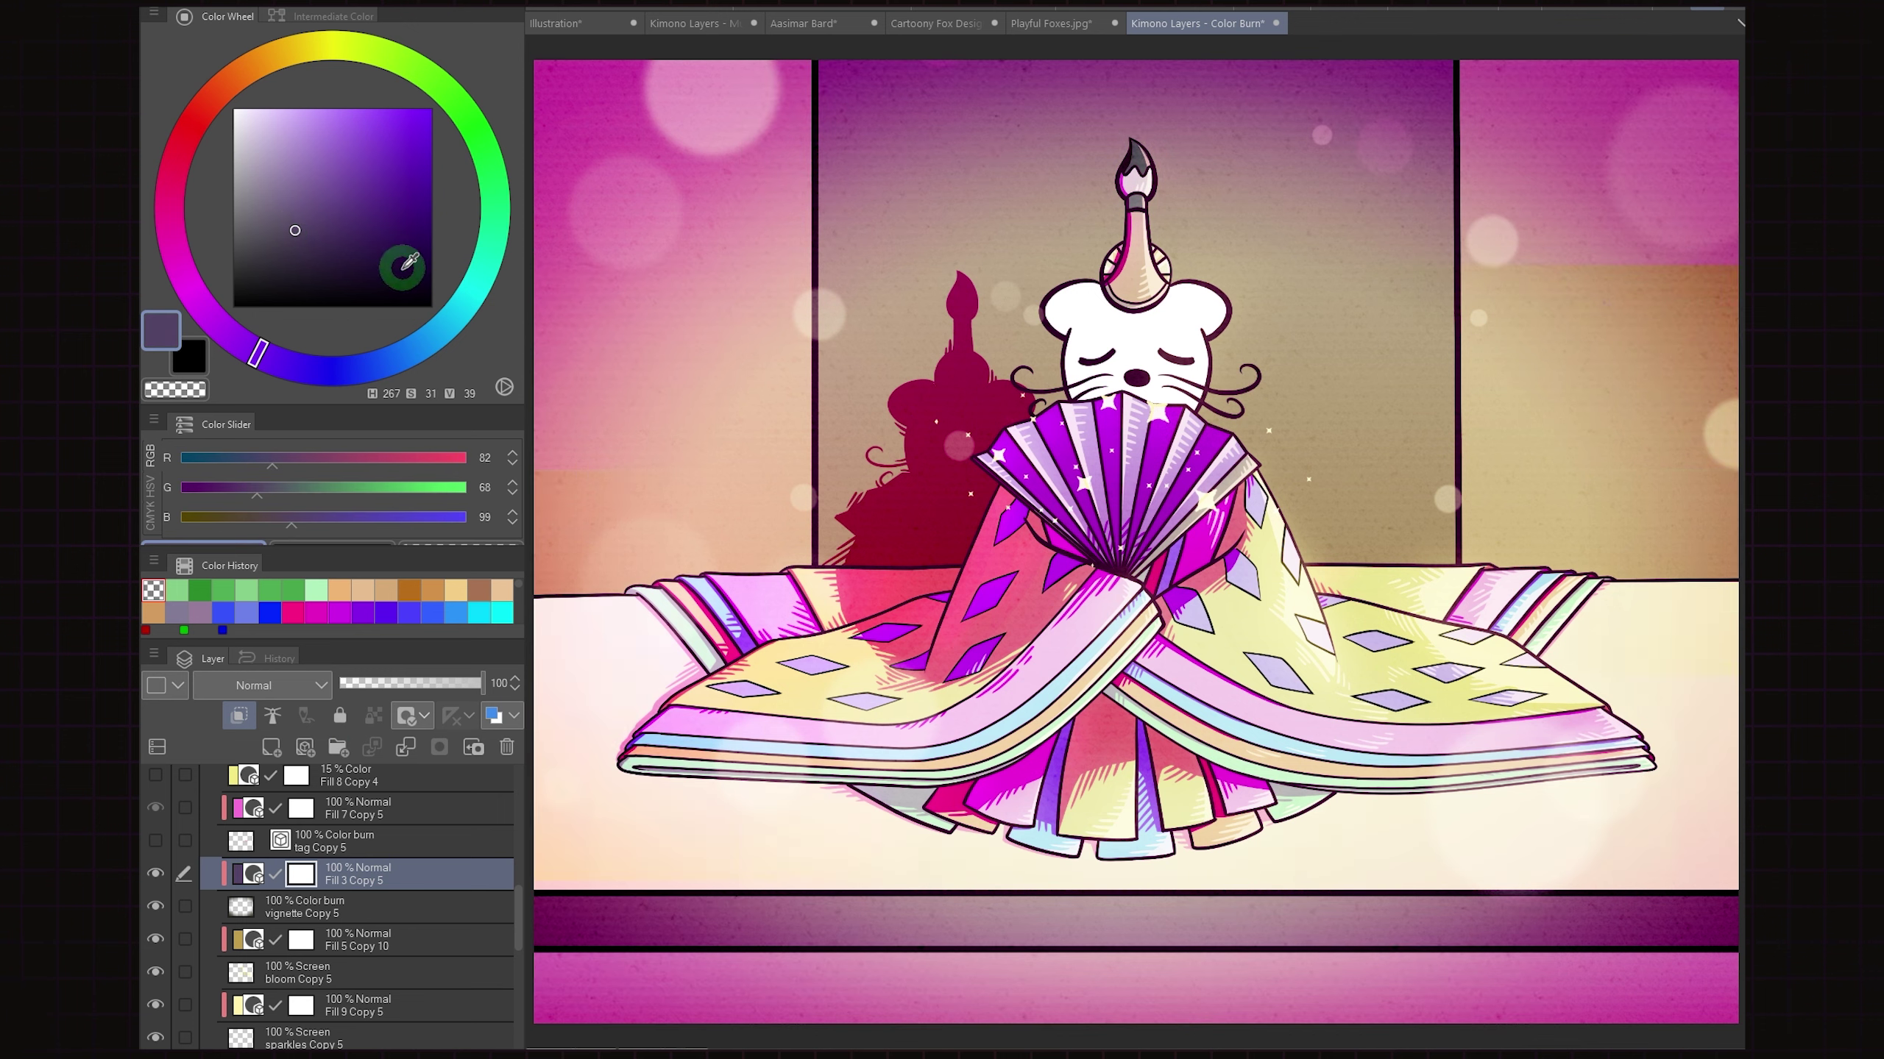
{"action": "left_click", "coordinate": [495, 222]}
{"action": "left_click", "coordinate": [404, 276]}
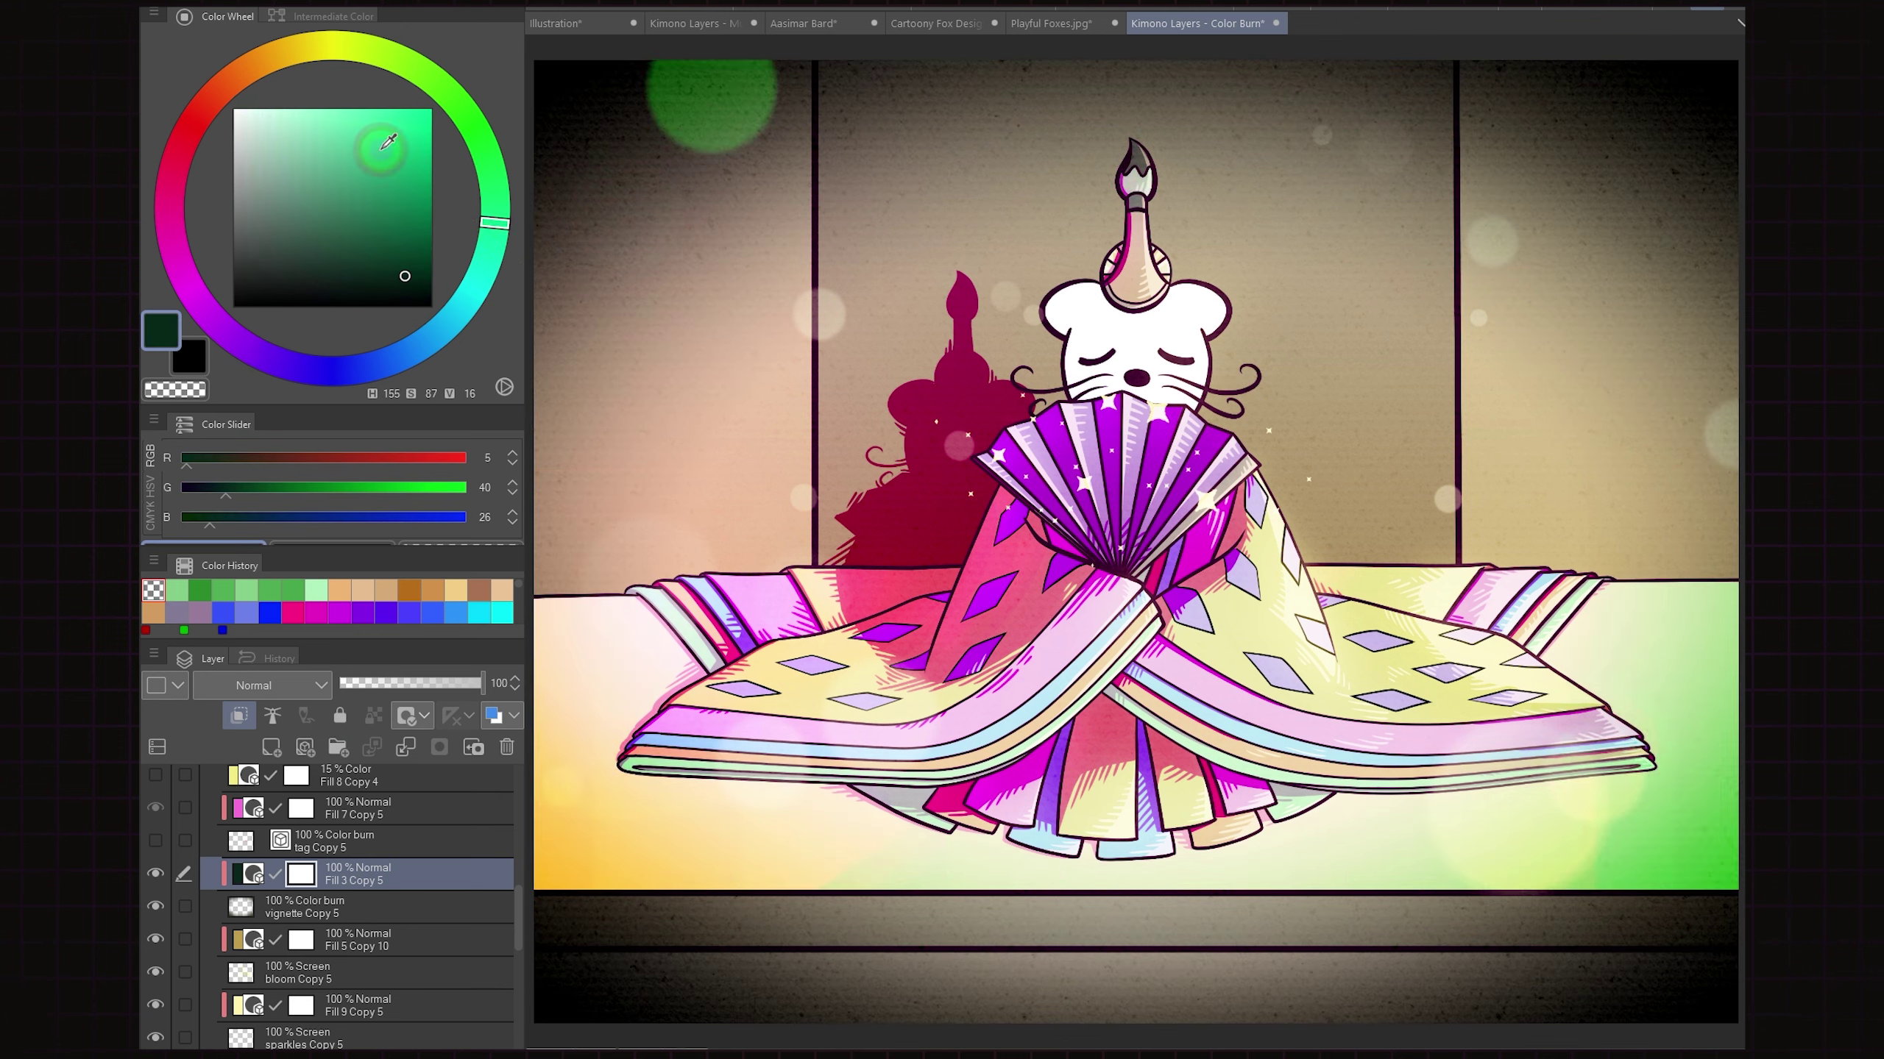
{"action": "left_click", "coordinate": [339, 174]}
{"action": "left_click", "coordinate": [245, 69]}
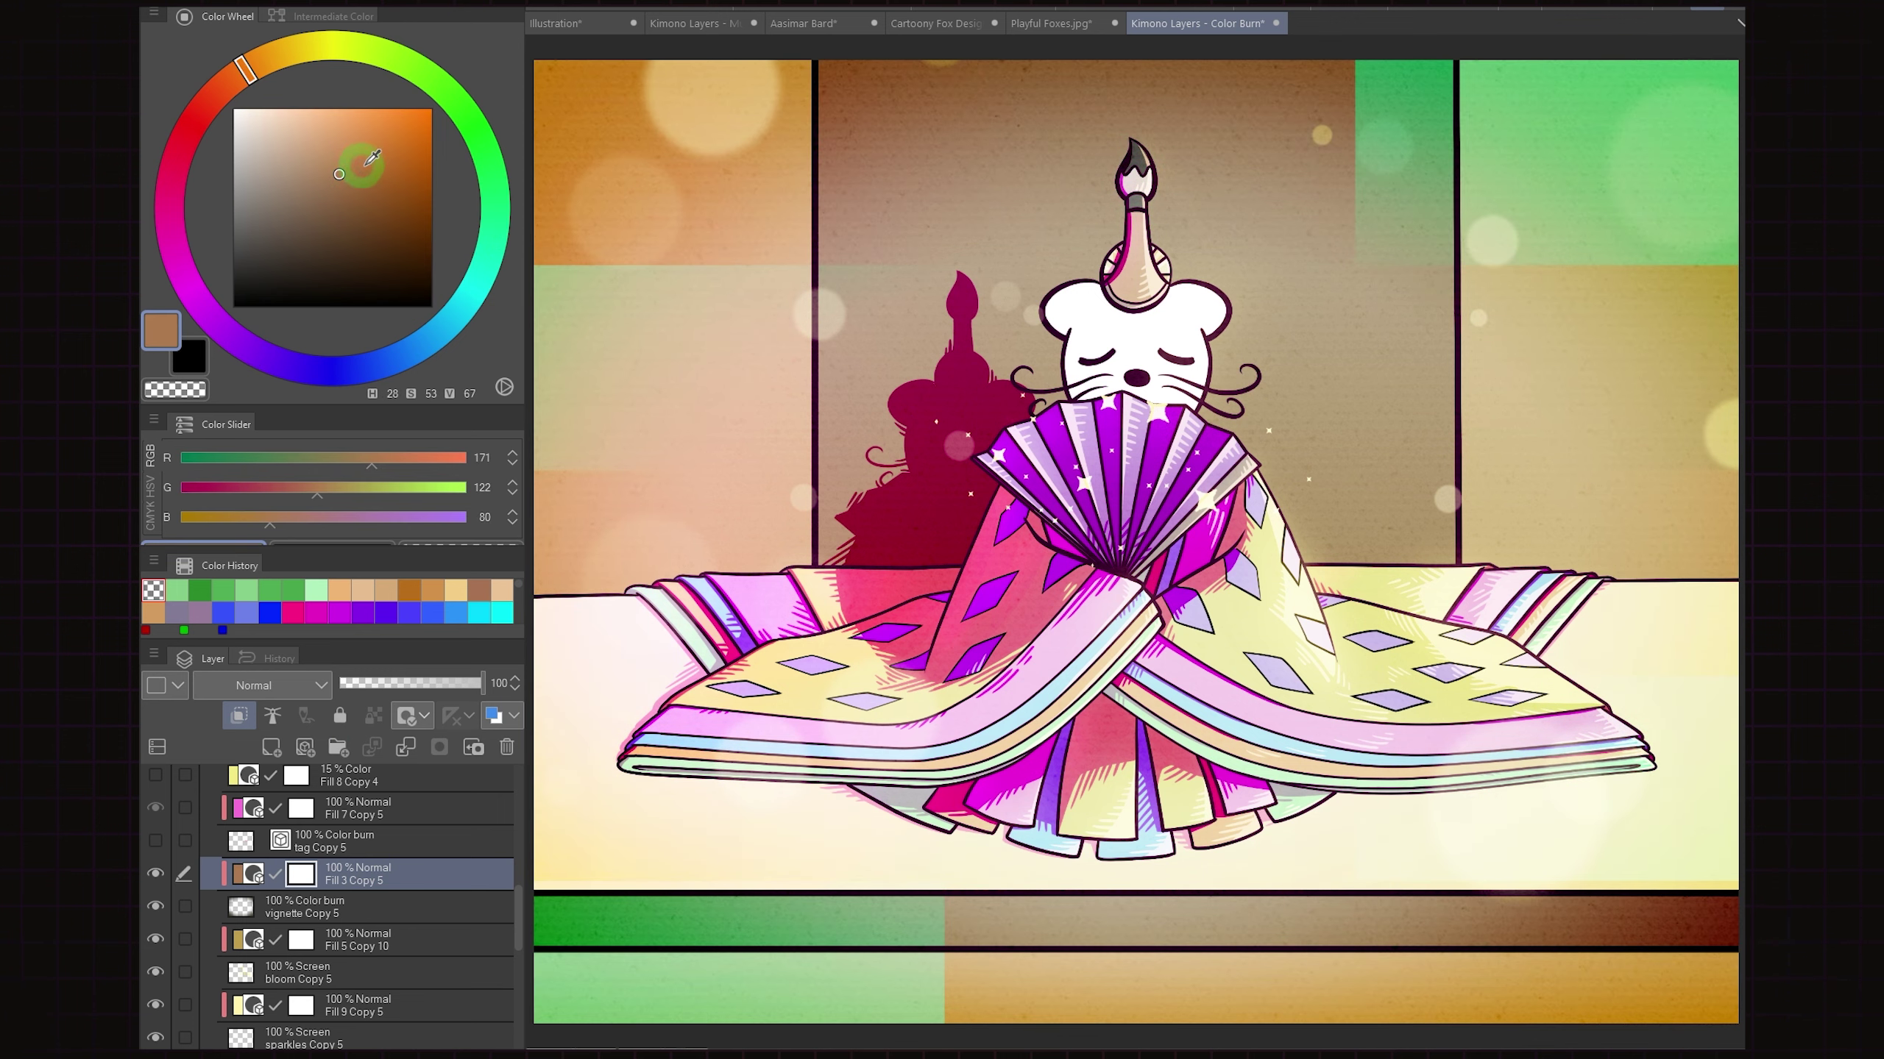
{"action": "left_click", "coordinate": [321, 129]}
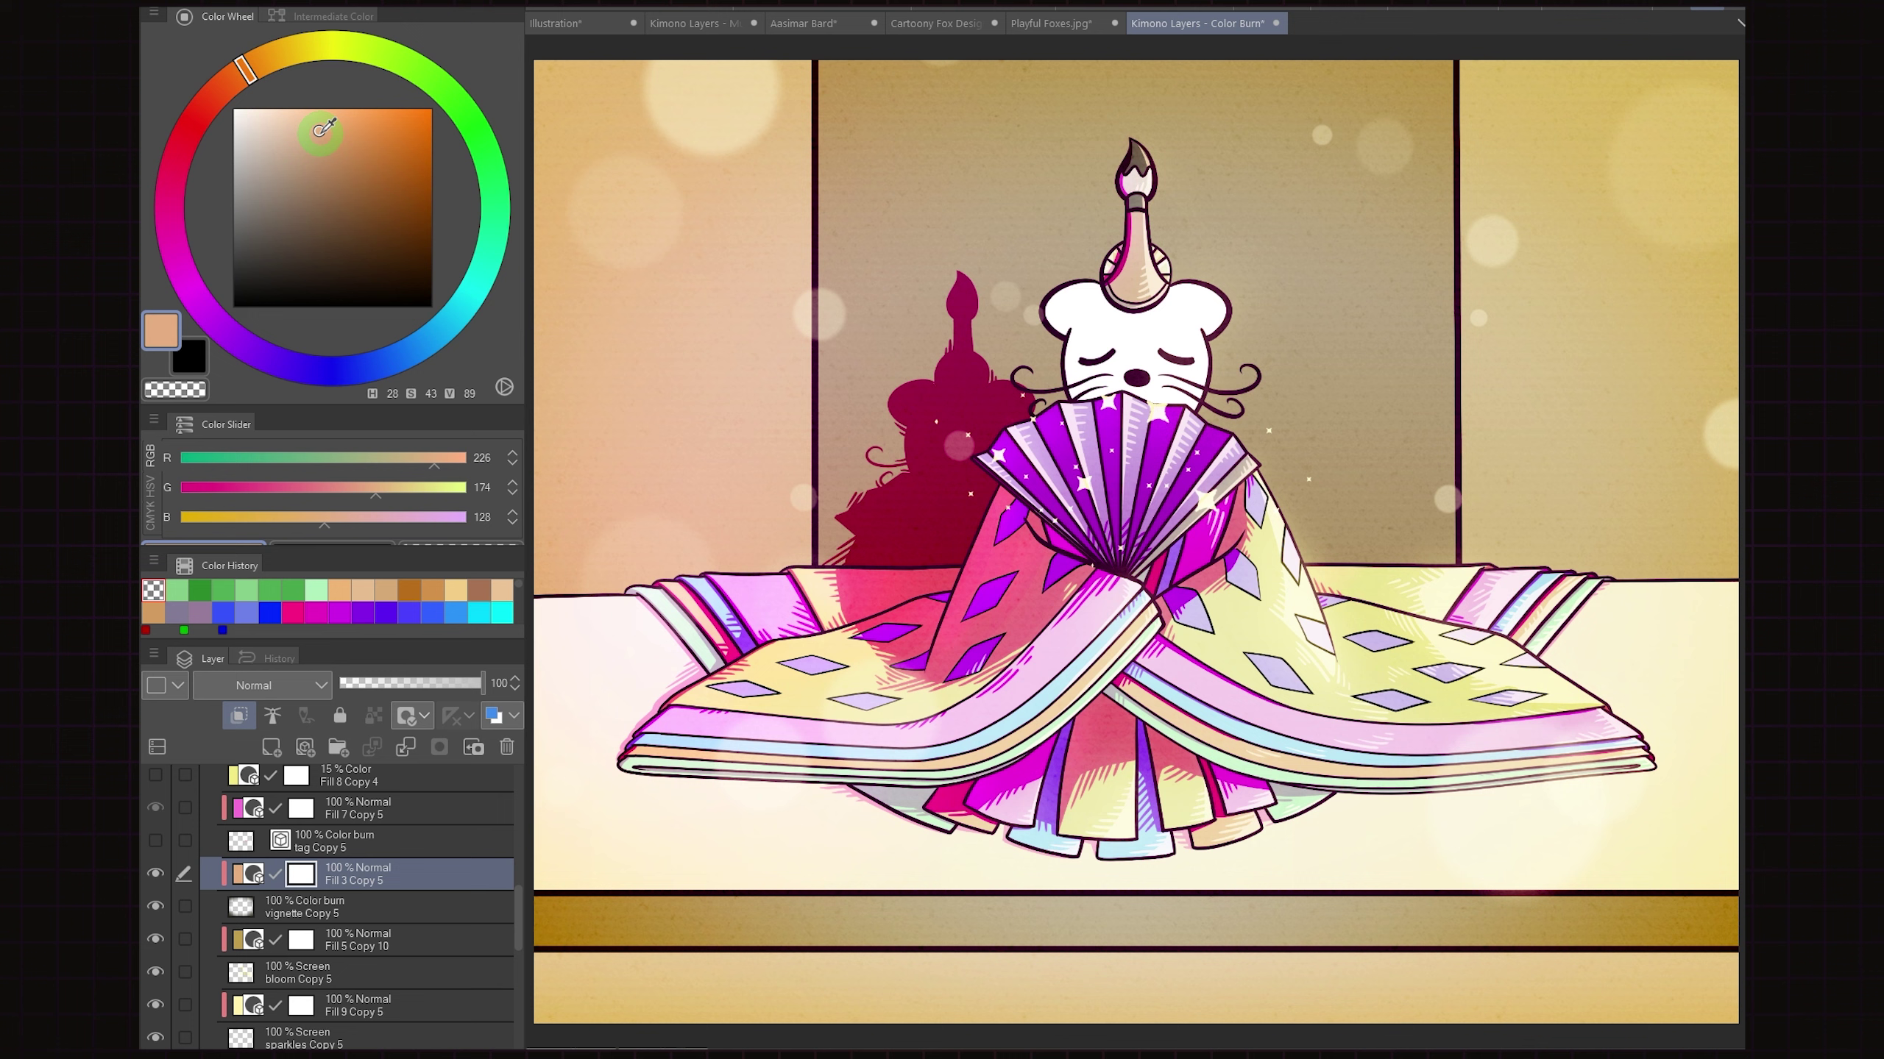
Set the Fill 3 Copy 5 vignette color to light violet, HSV 267, 27, 84, and show the tag Copy 5 layer
{"action": "left_click", "coordinate": [257, 355]}
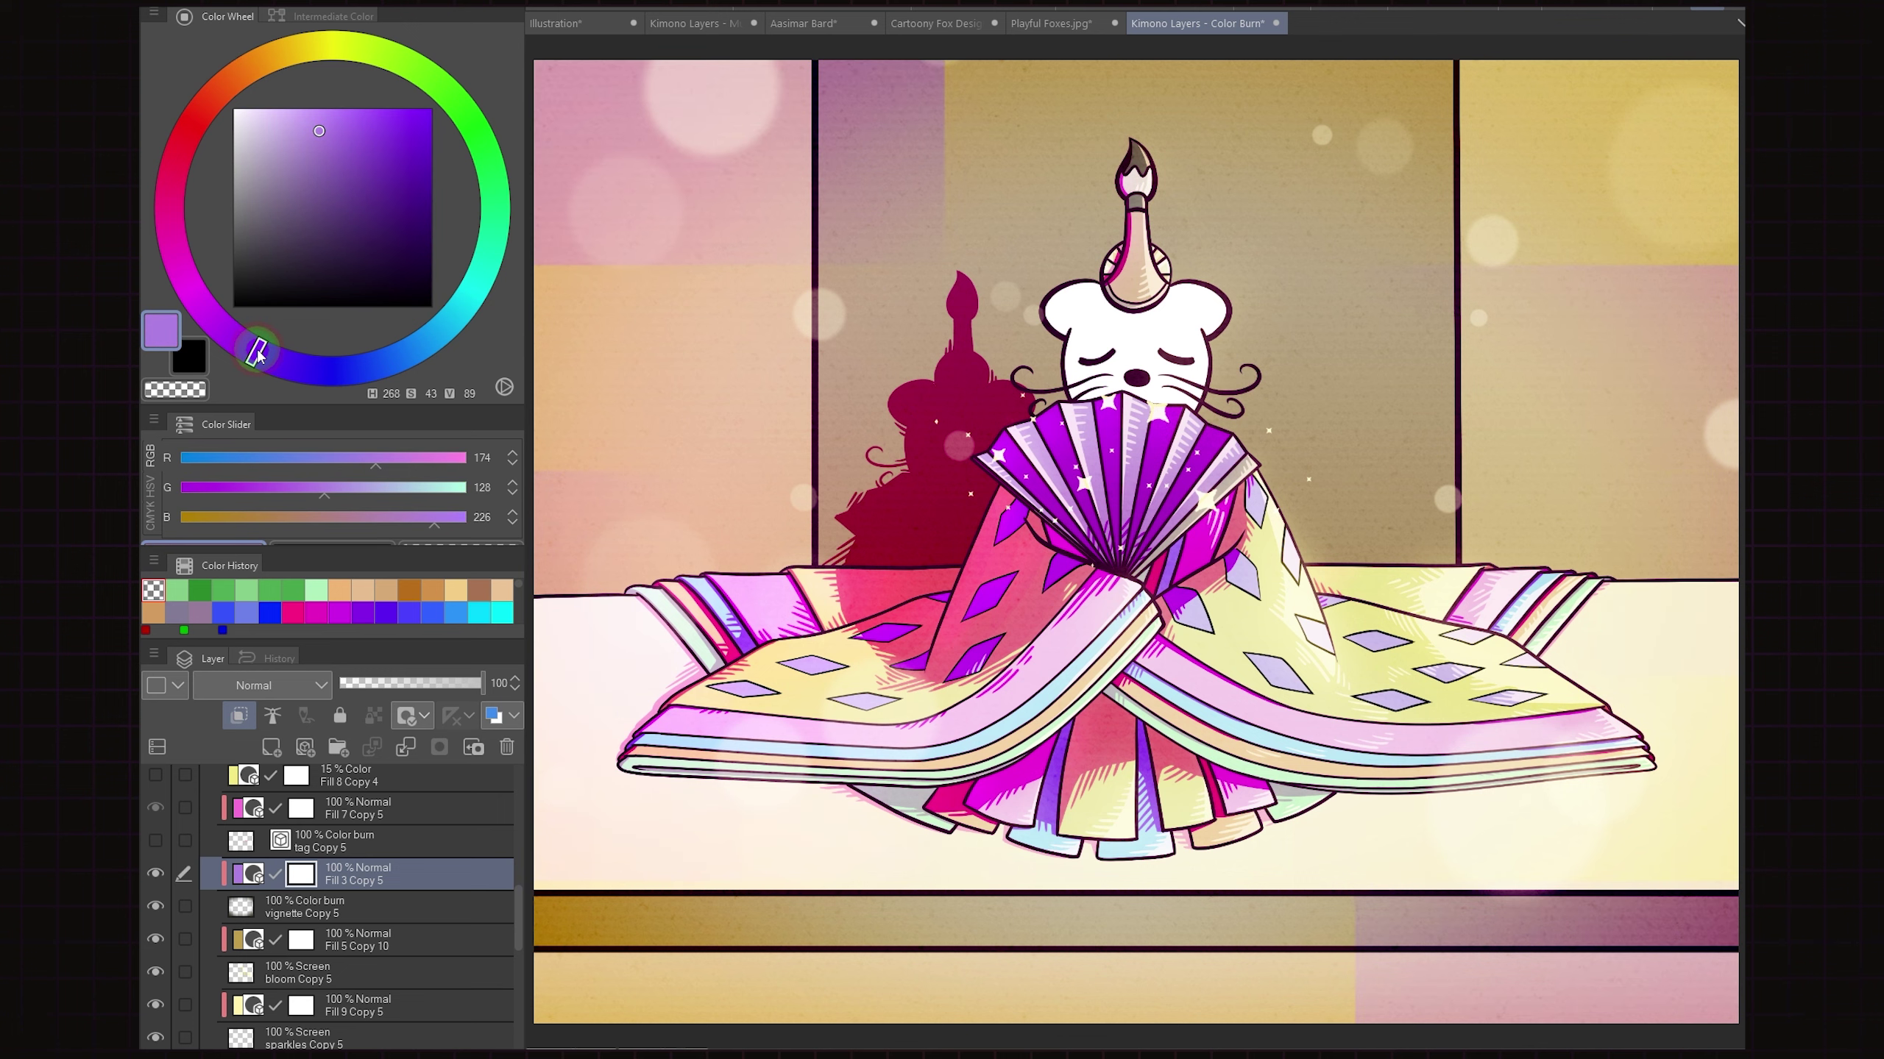
{"action": "left_click", "coordinate": [279, 144]}
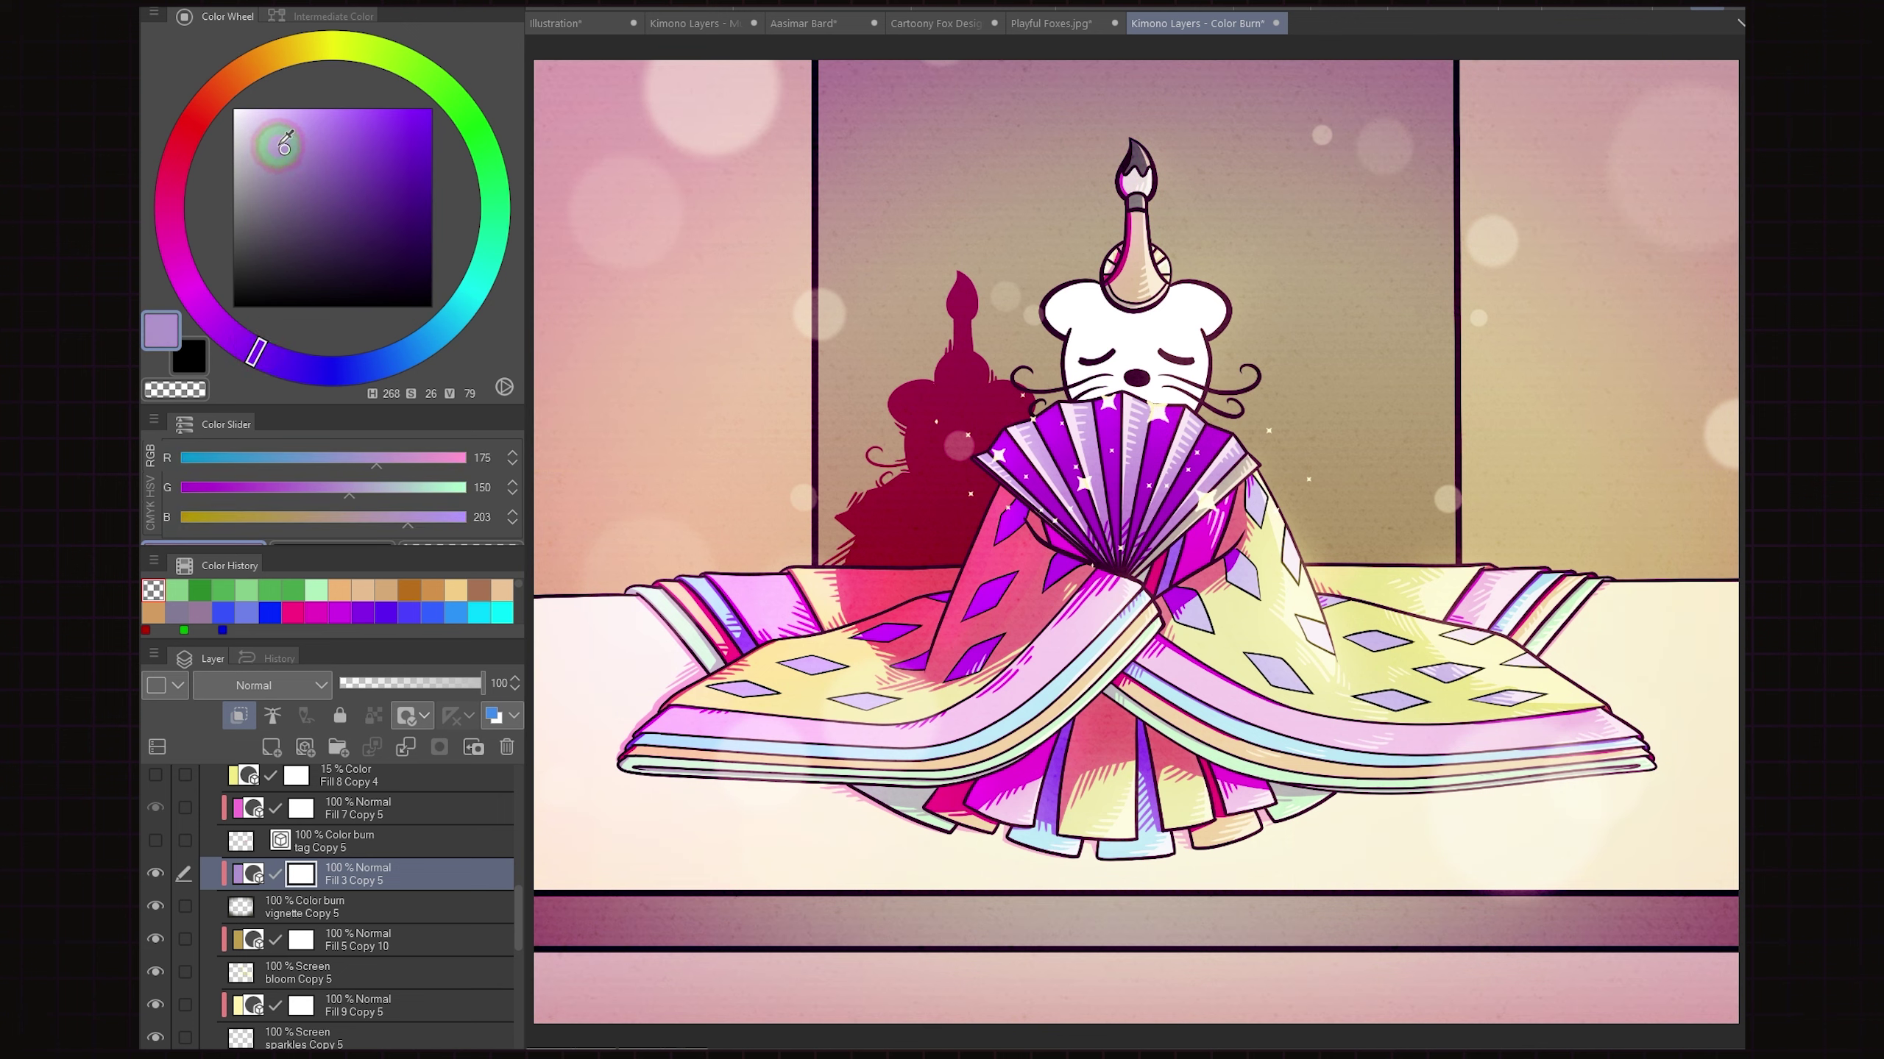
{"action": "left_click_drag", "start_coordinate": [279, 144], "coordinate": [287, 140]}
{"action": "left_click", "coordinate": [1296, 46]}
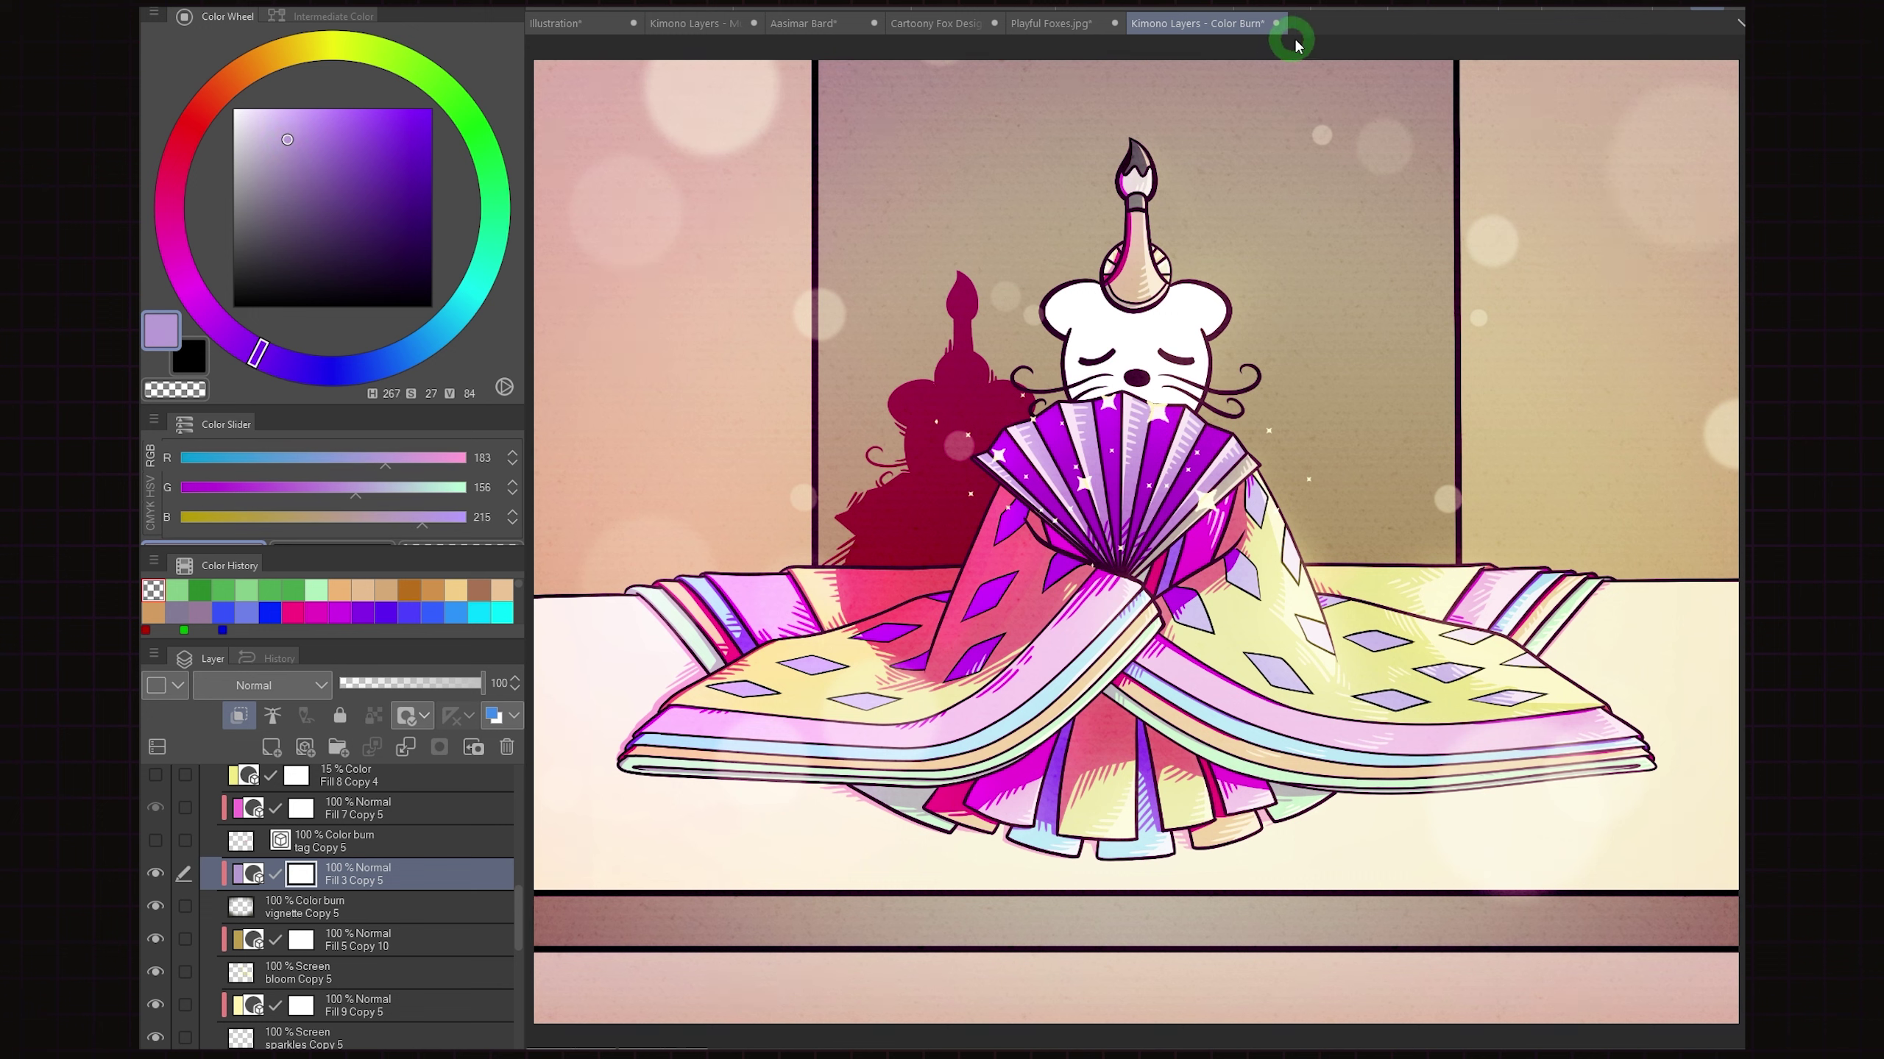
{"action": "left_click", "coordinate": [156, 840]}
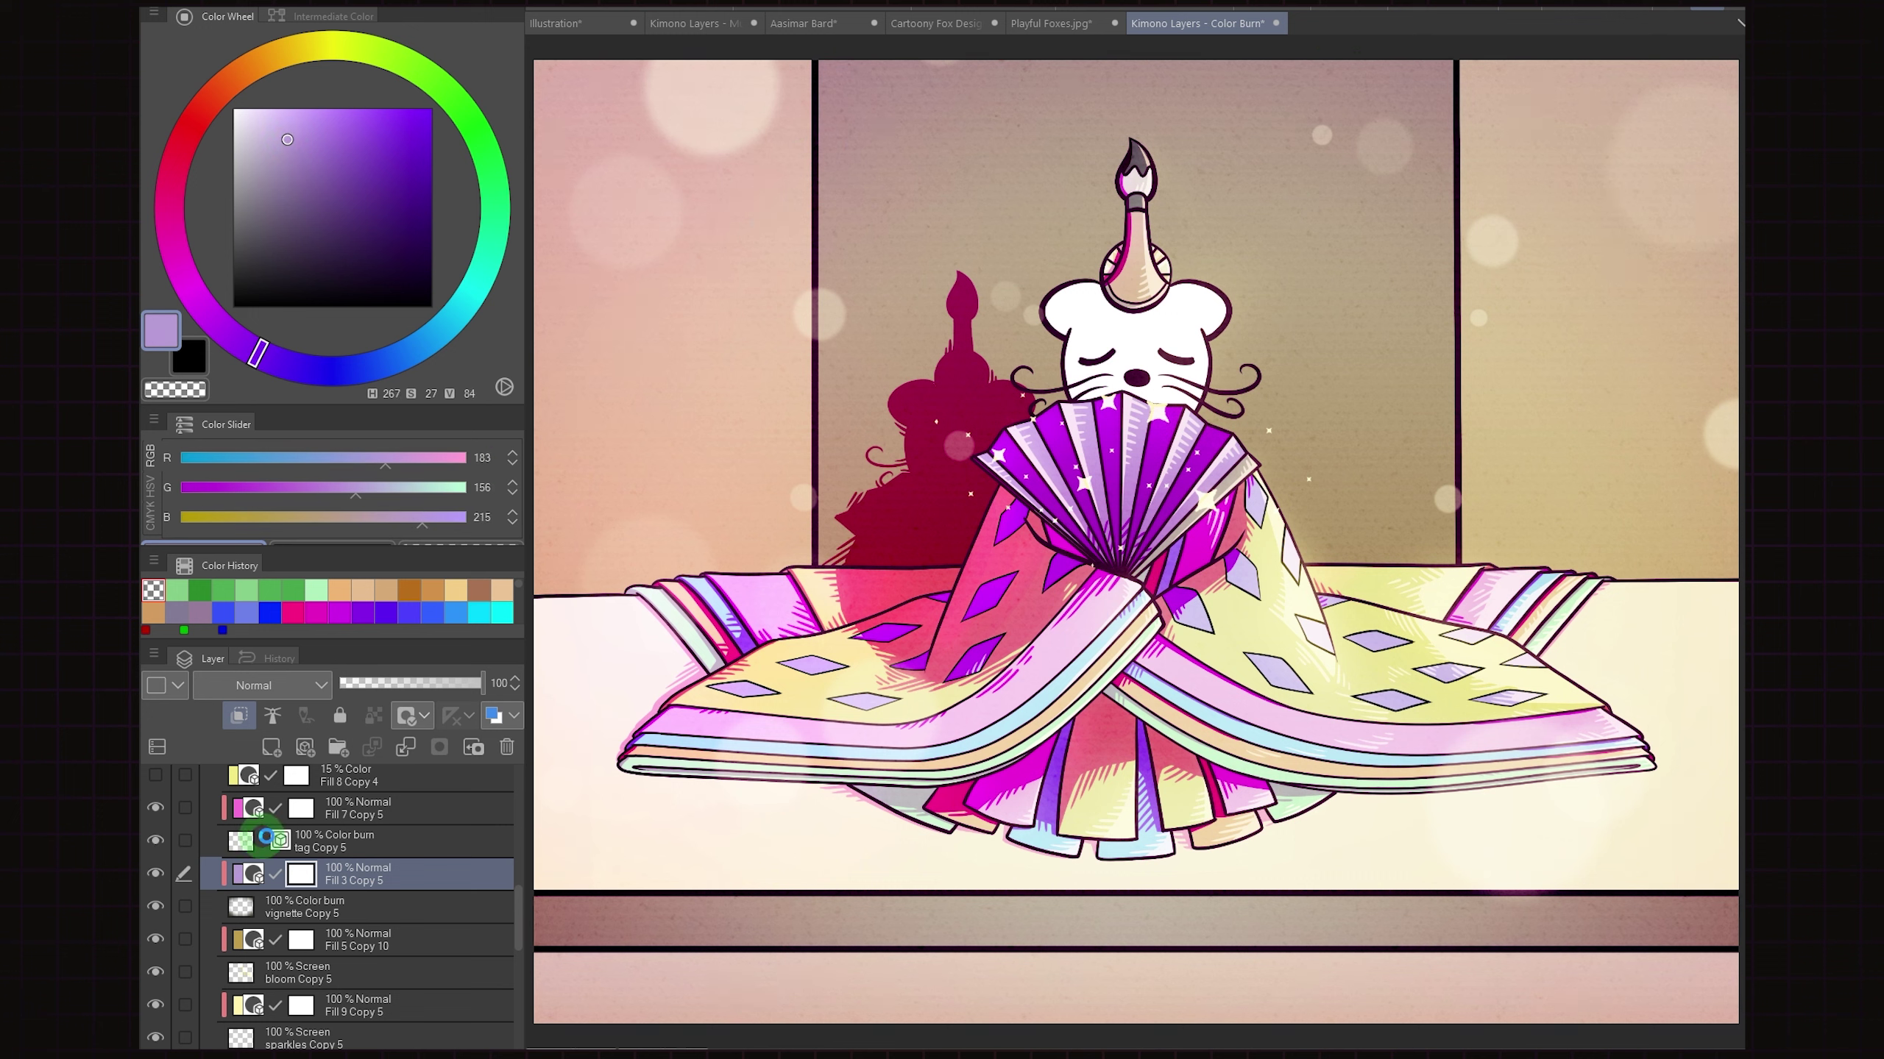
Try muted pink (HSV 313, 22, 71) and green (143, 84, 59) as the Fill 7 Copy 5 tag color
{"action": "left_click", "coordinate": [402, 811]}
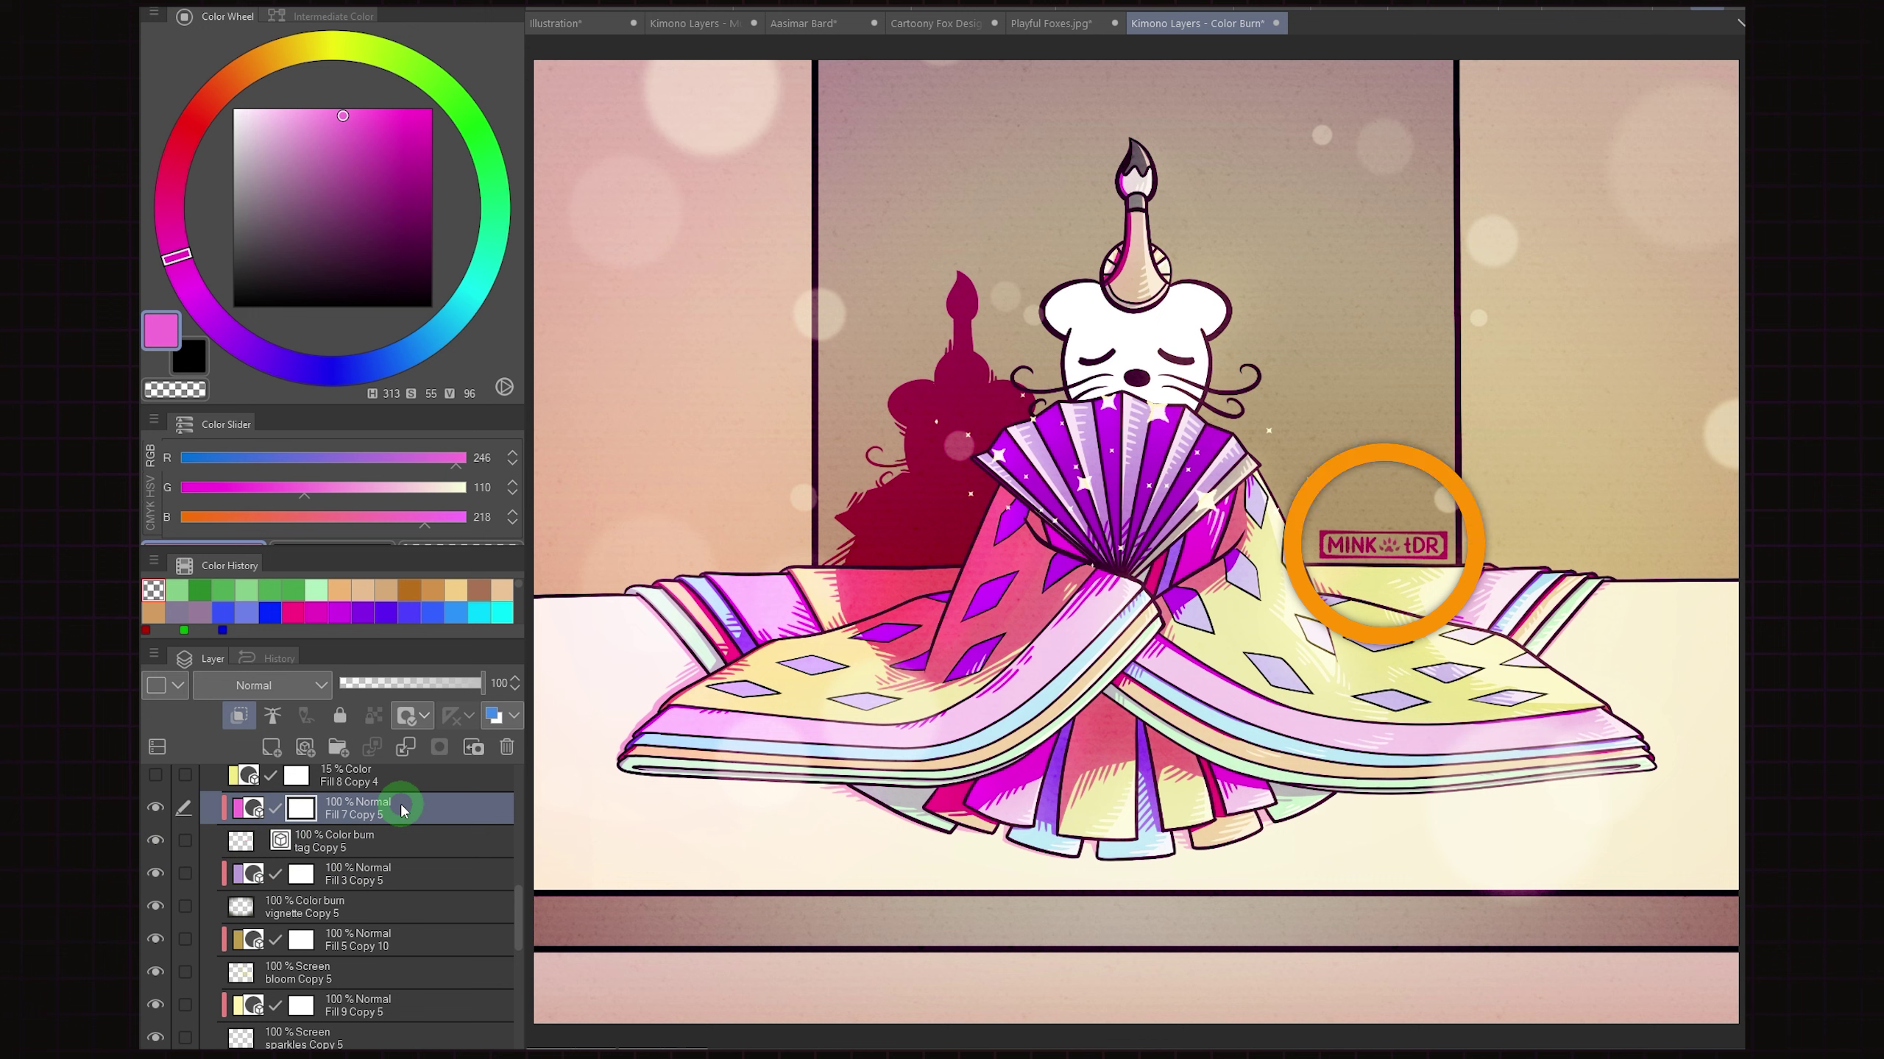
{"action": "left_click", "coordinate": [382, 209]}
{"action": "left_click", "coordinate": [277, 166]}
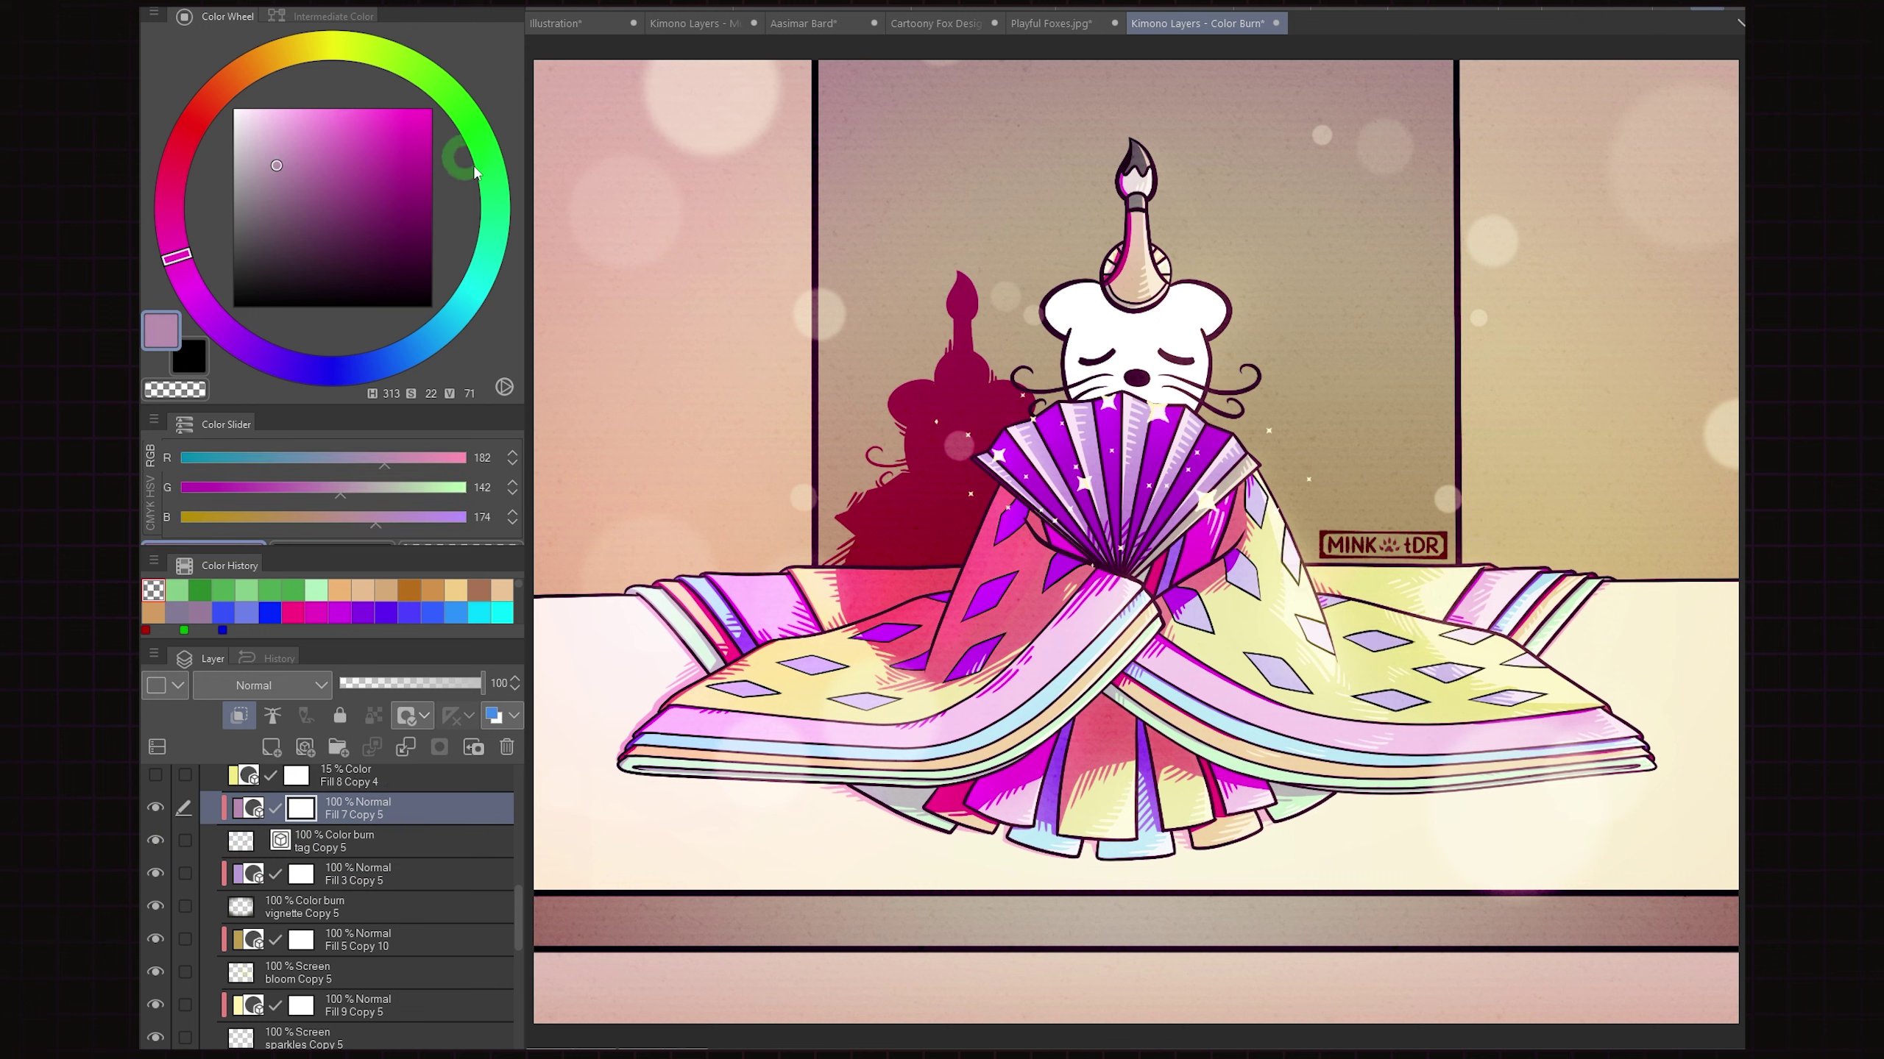
{"action": "left_click", "coordinate": [474, 172]}
{"action": "left_click", "coordinate": [370, 161]}
{"action": "left_click", "coordinate": [282, 121]}
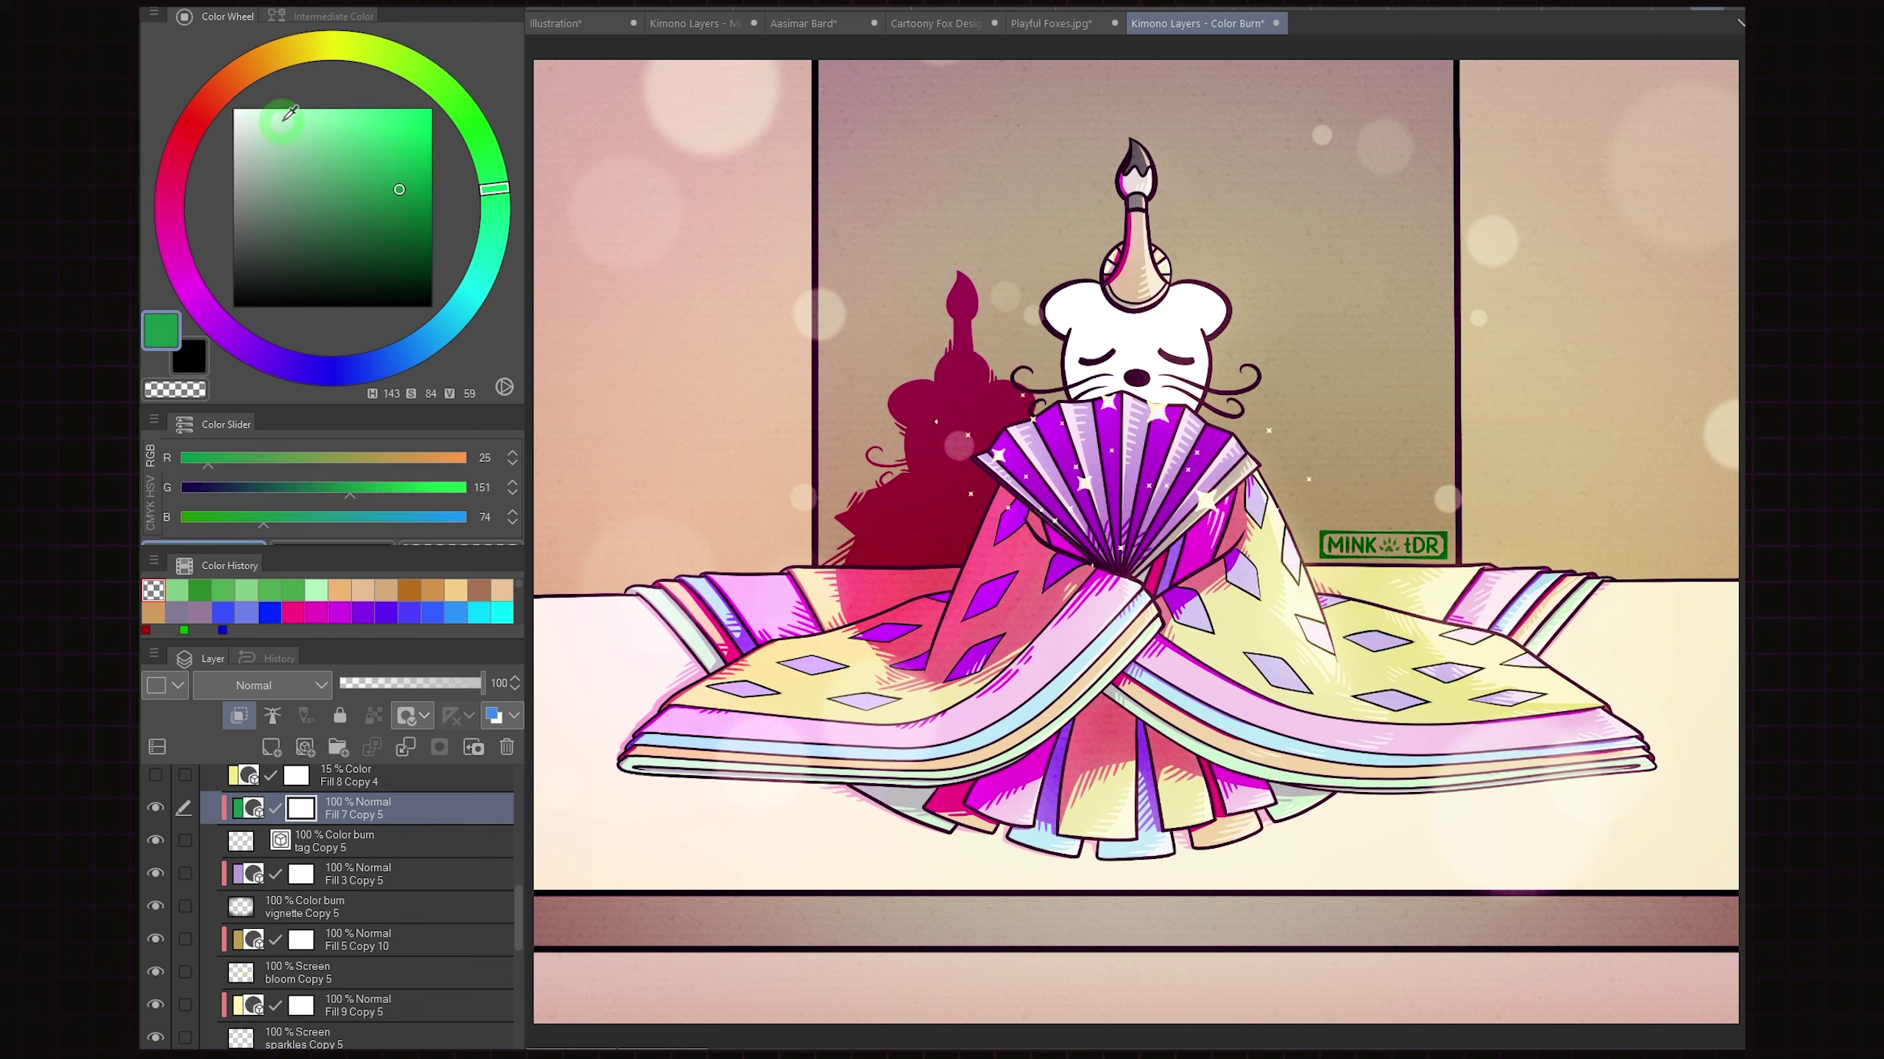
Undo the trial color changes on the Fill 7 Copy 5 tag color layer
{"action": "key", "text": "ctrl+z"}
{"action": "key", "text": "ctrl+z"}
{"action": "key", "text": "ctrl+z"}
{"action": "key", "text": "ctrl+z"}
{"action": "key", "text": "ctrl+z"}
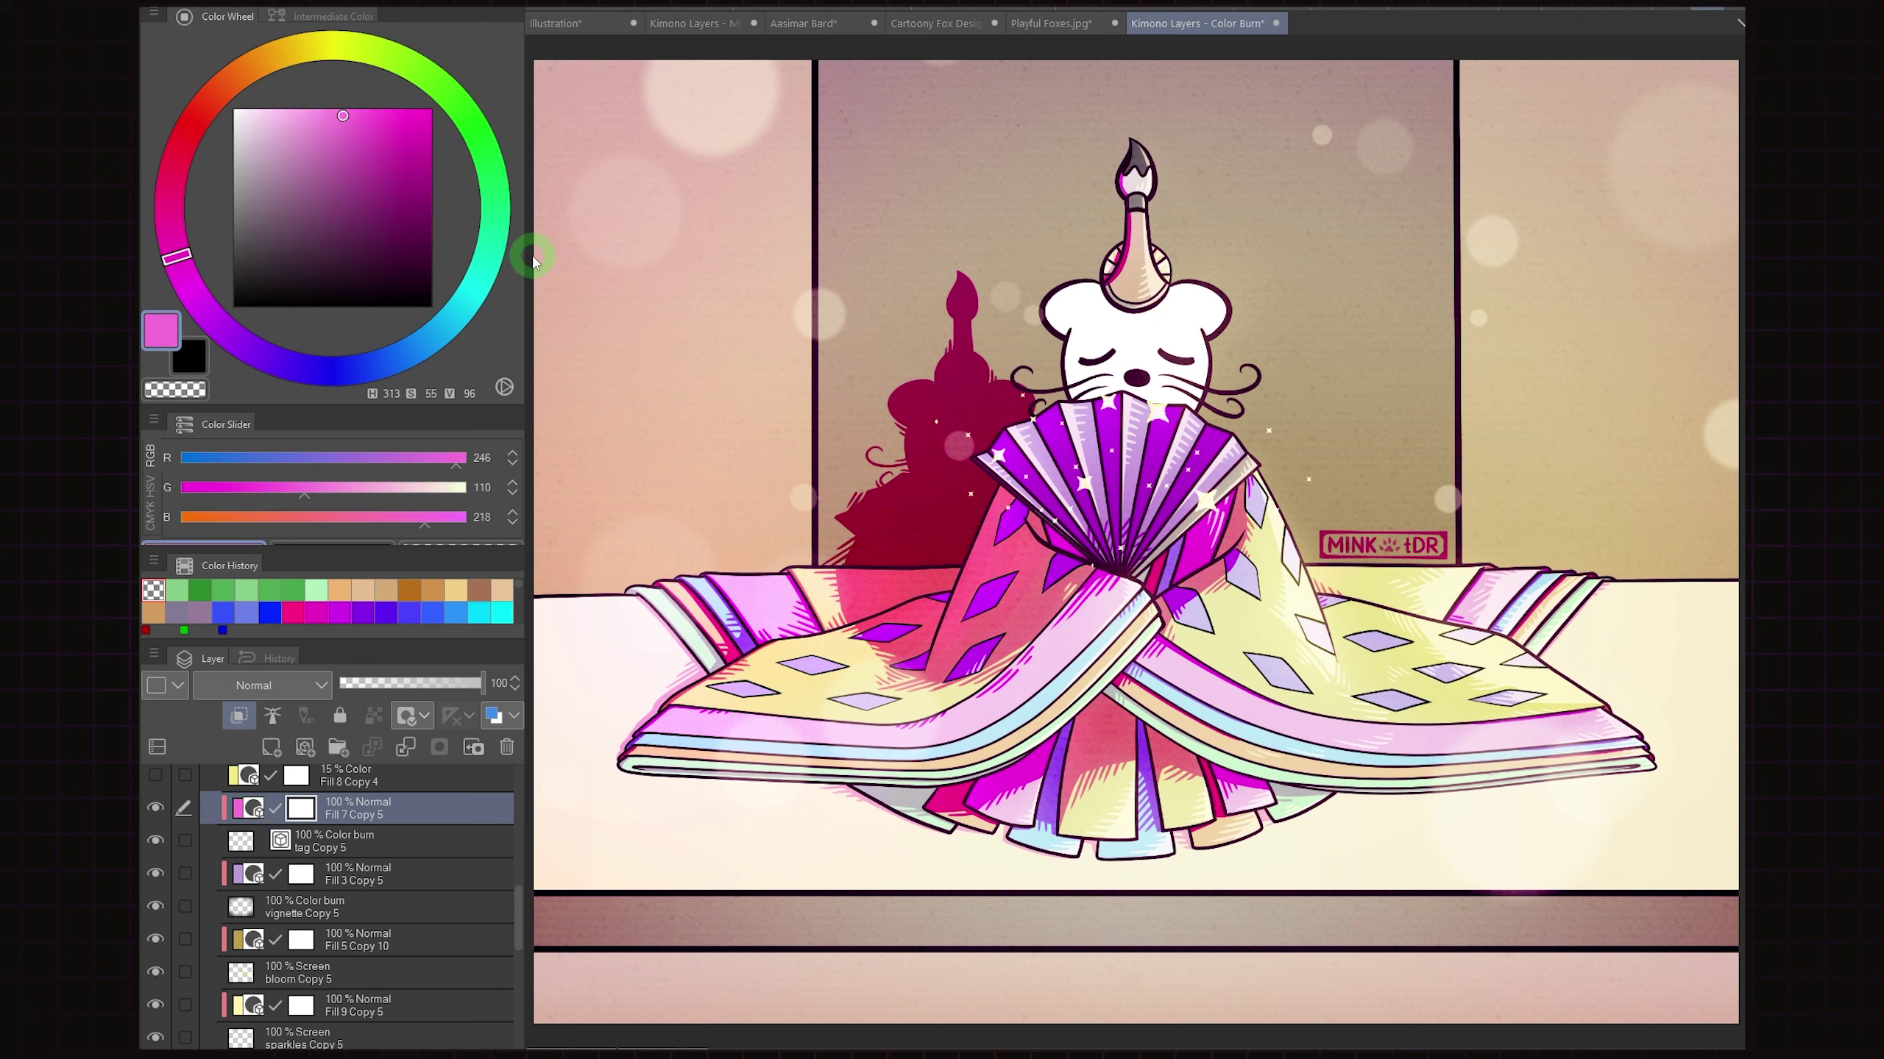
Show the Fill 8 Copy 4 layer, set to Color blending at 15 %
{"action": "scroll", "coordinate": [296, 882], "scroll_direction": "up", "scroll_amount": 2}
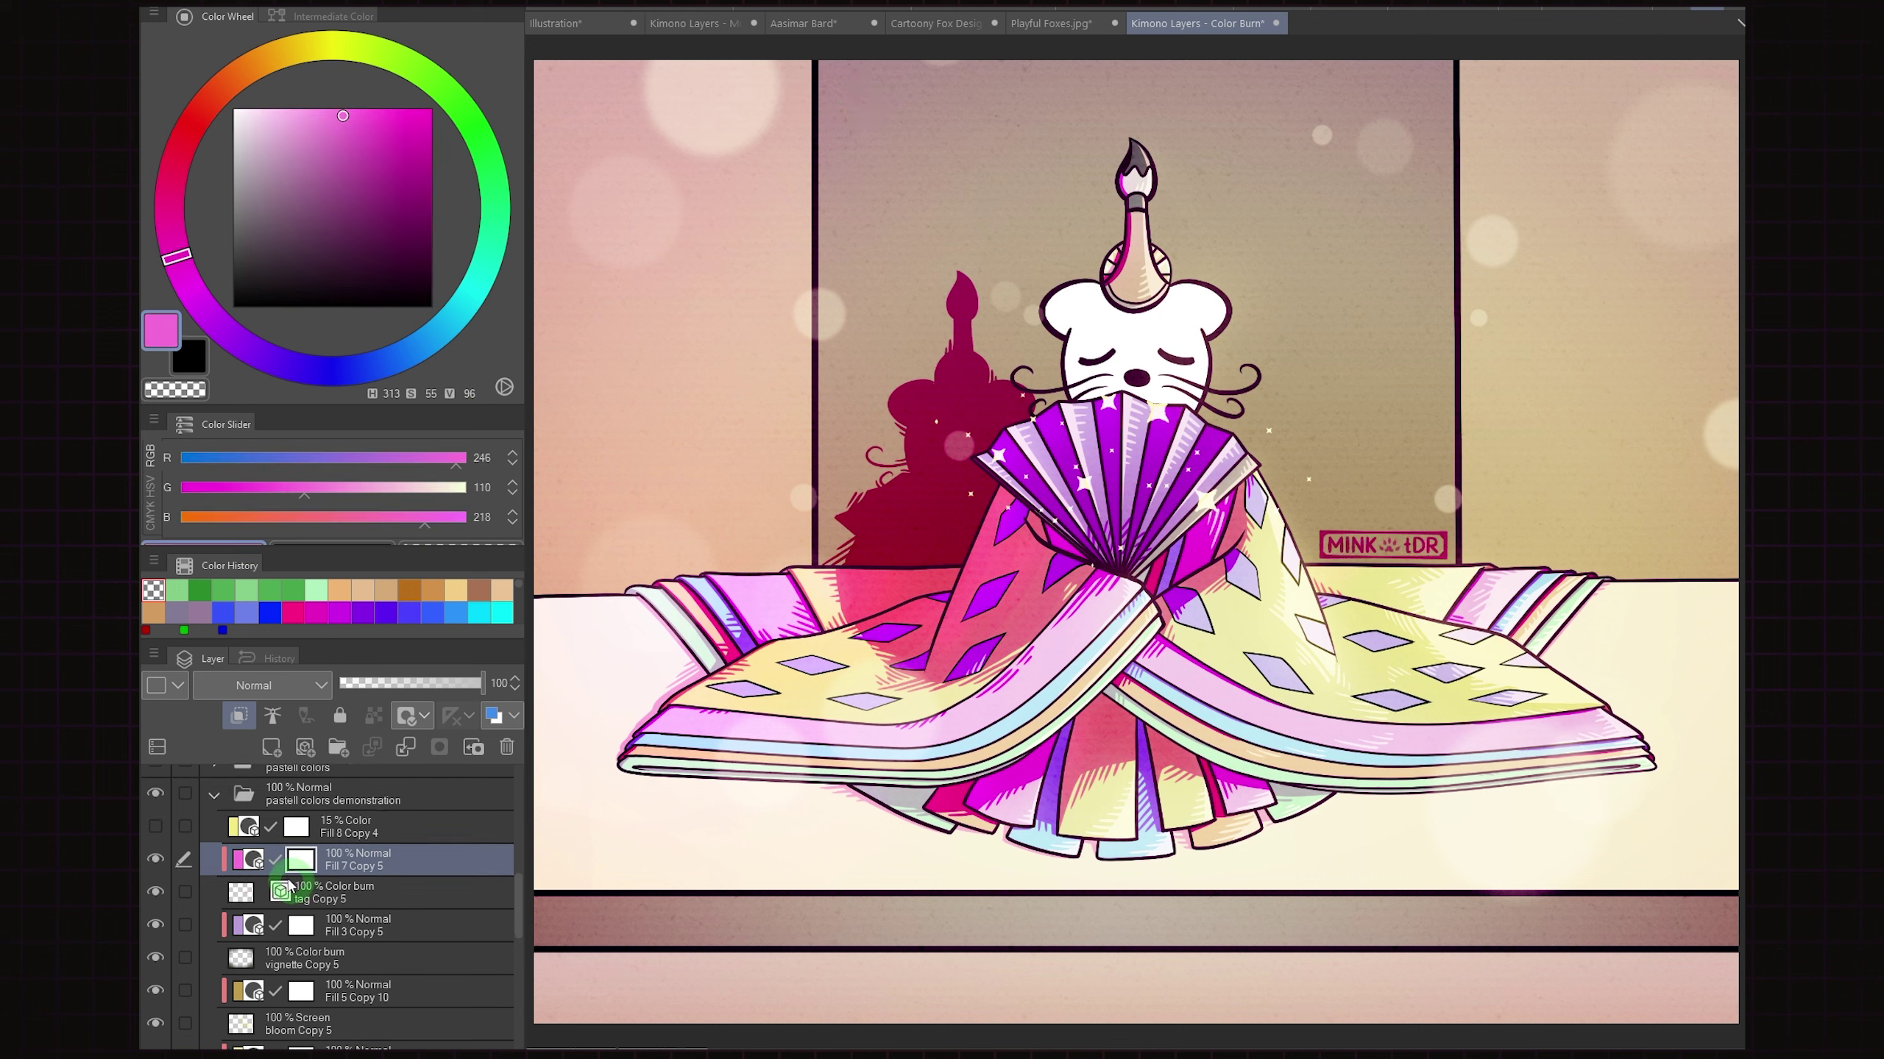
{"action": "left_click", "coordinate": [155, 827]}
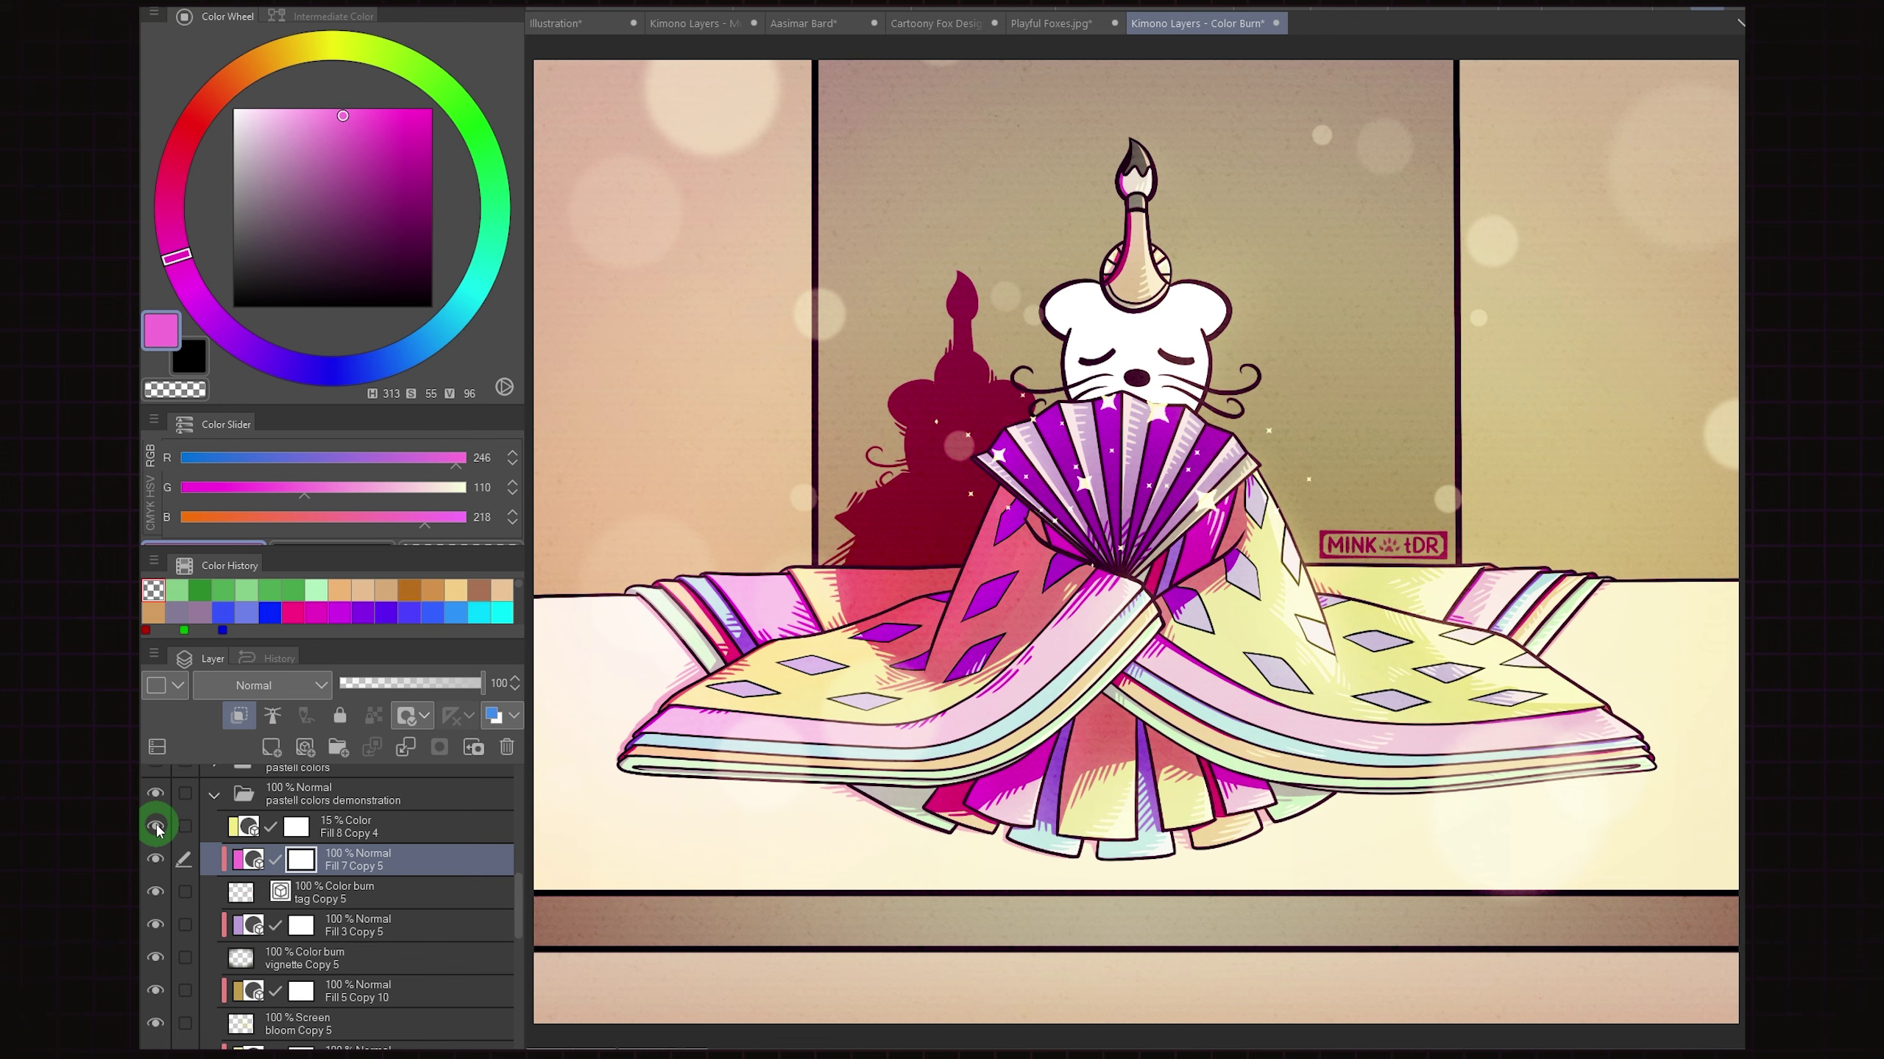
Expand the neutral colors folder and hide the base neutral colors folder to reveal the version with effects
{"action": "left_click", "coordinate": [217, 996]}
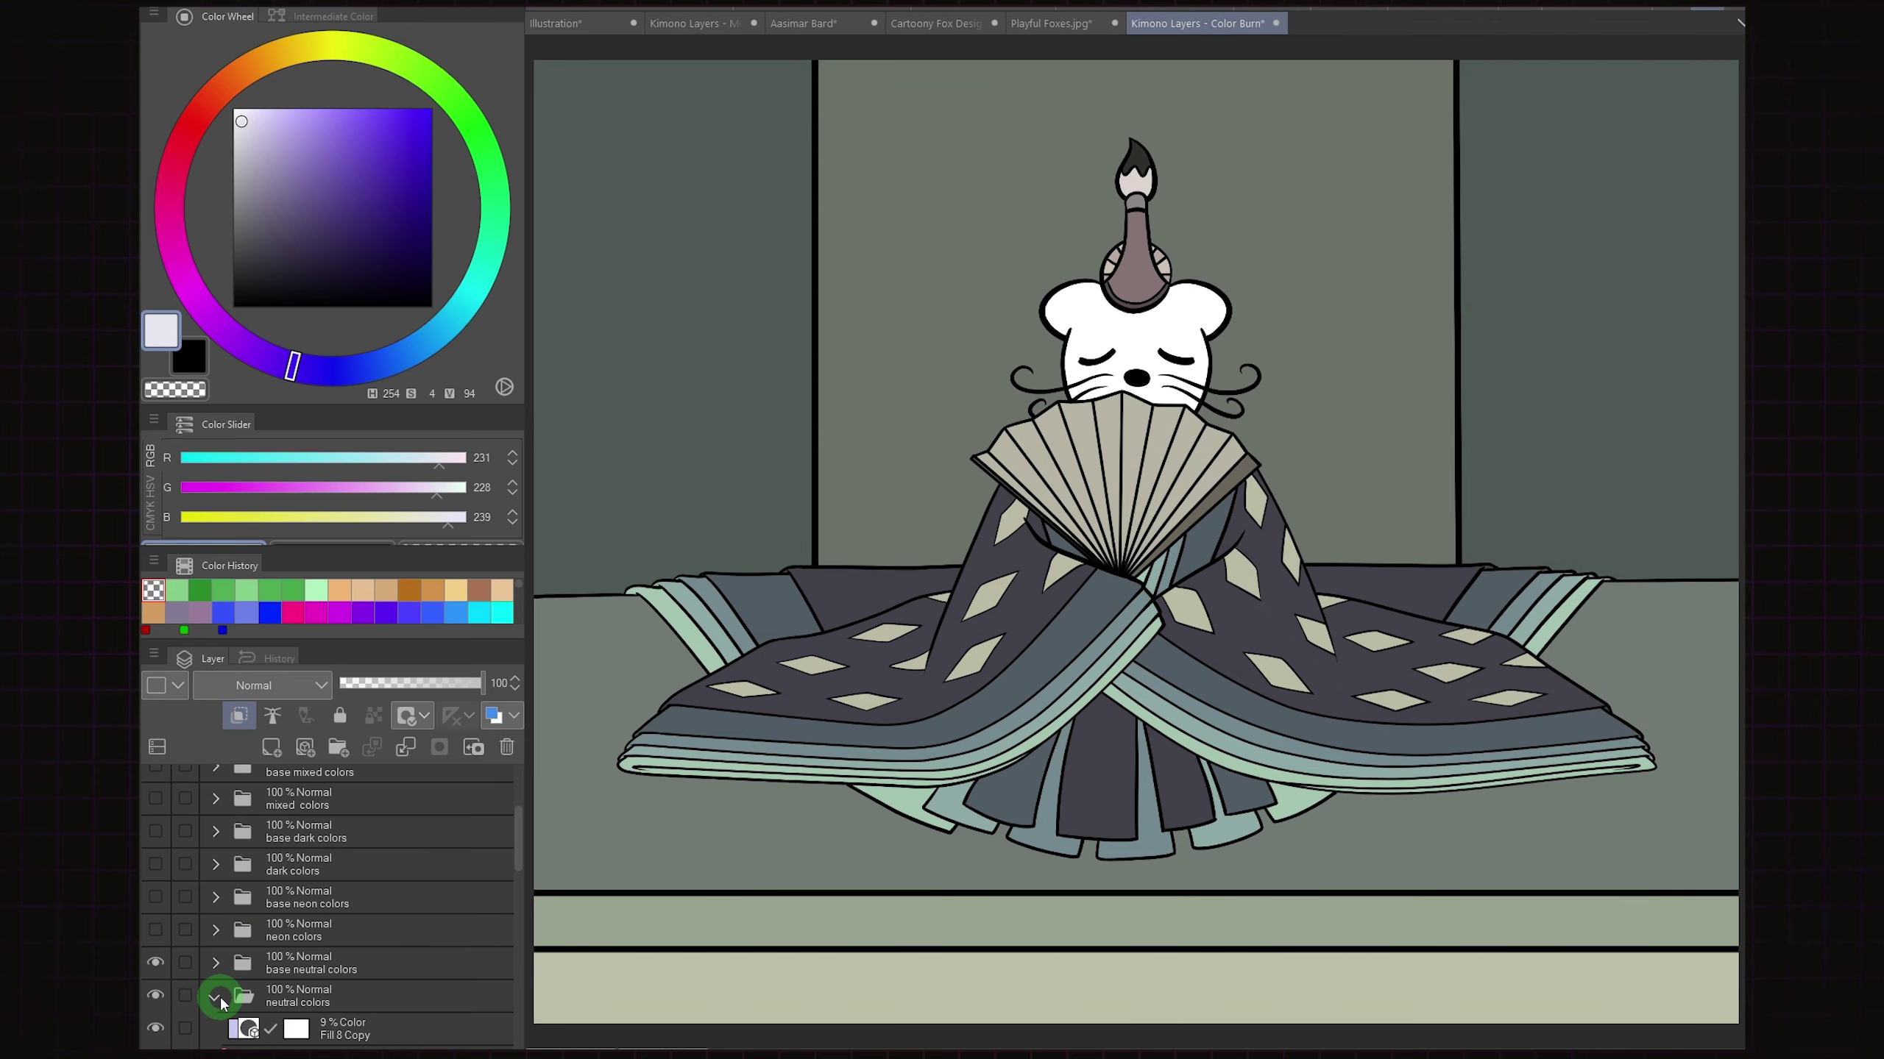
{"action": "scroll", "coordinate": [349, 947], "scroll_direction": "down", "scroll_amount": 1}
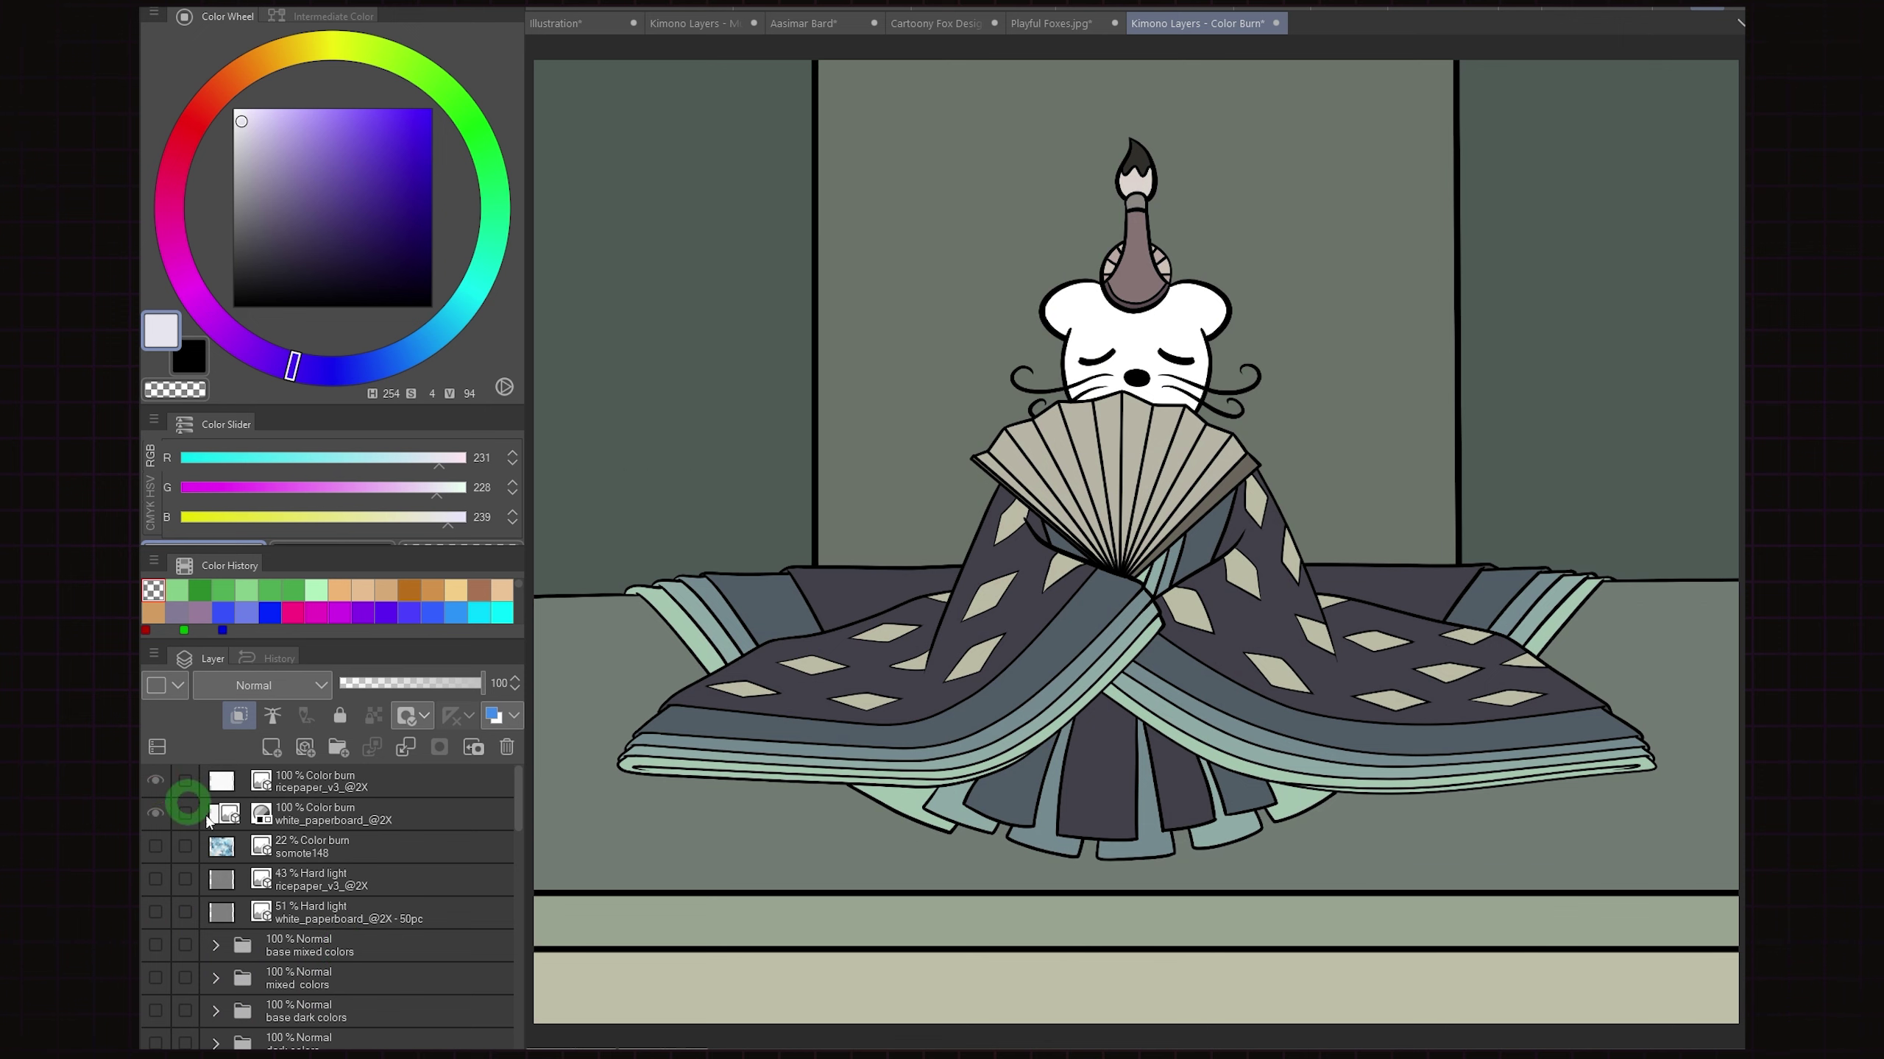
{"action": "left_click", "coordinate": [157, 941]}
{"action": "left_click", "coordinate": [348, 898]}
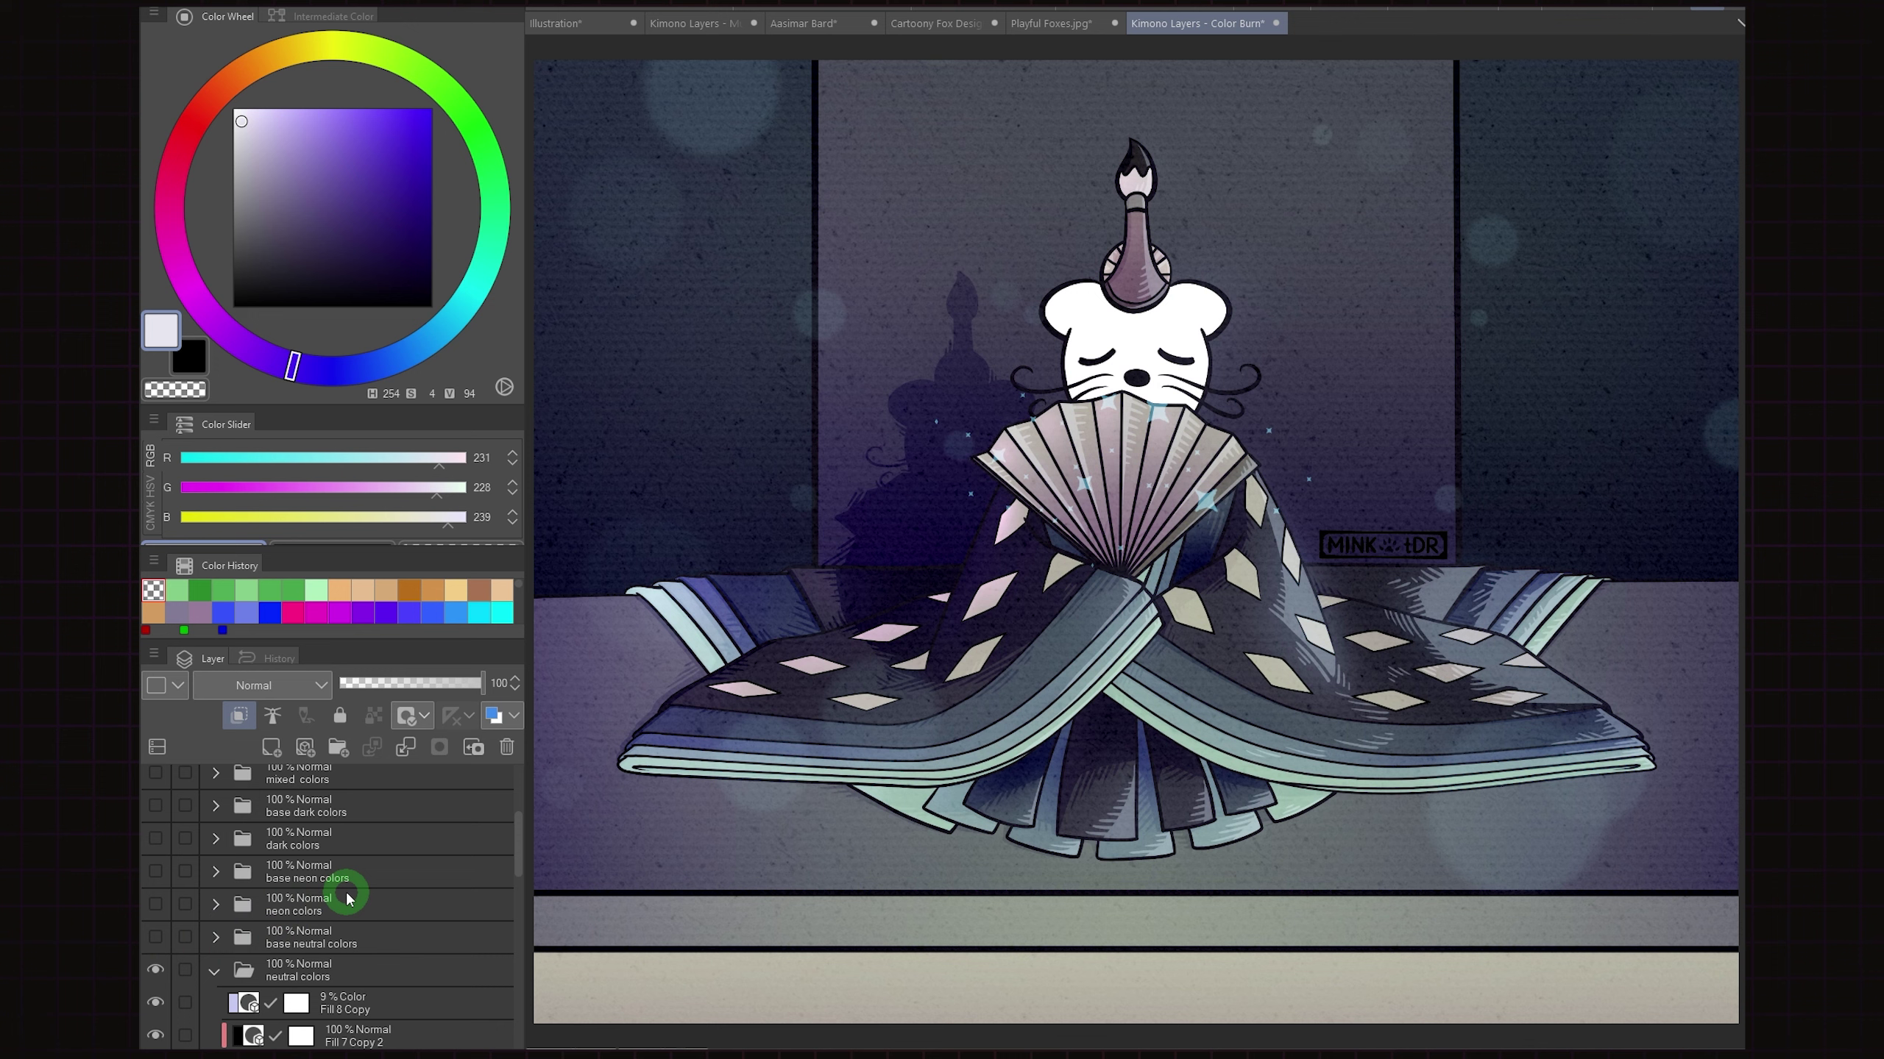
Try violet (HSV 254, 51, 60) and medium blue (206, 46, 77) as the Fill 1 Copy 2 shadow color
{"action": "scroll", "coordinate": [384, 909], "scroll_direction": "down", "scroll_amount": 20}
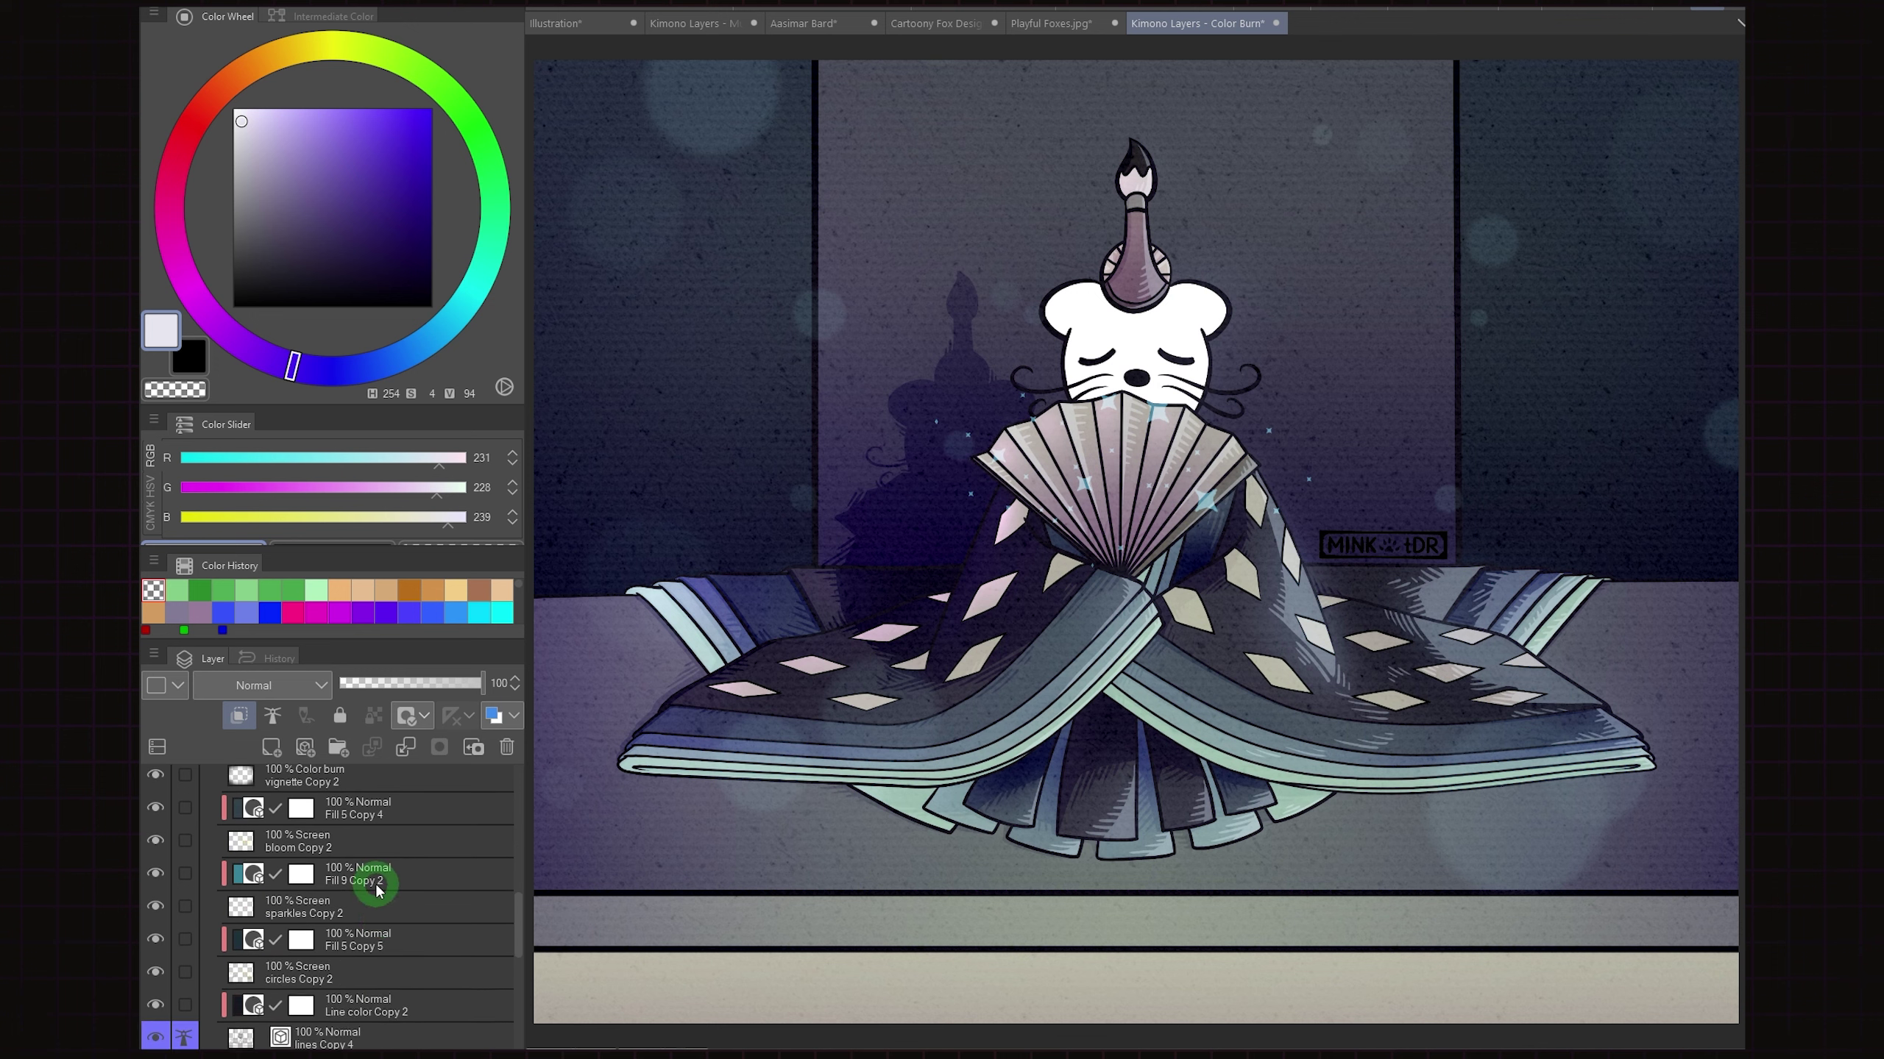
{"action": "scroll", "coordinate": [393, 943], "scroll_direction": "up", "scroll_amount": 1}
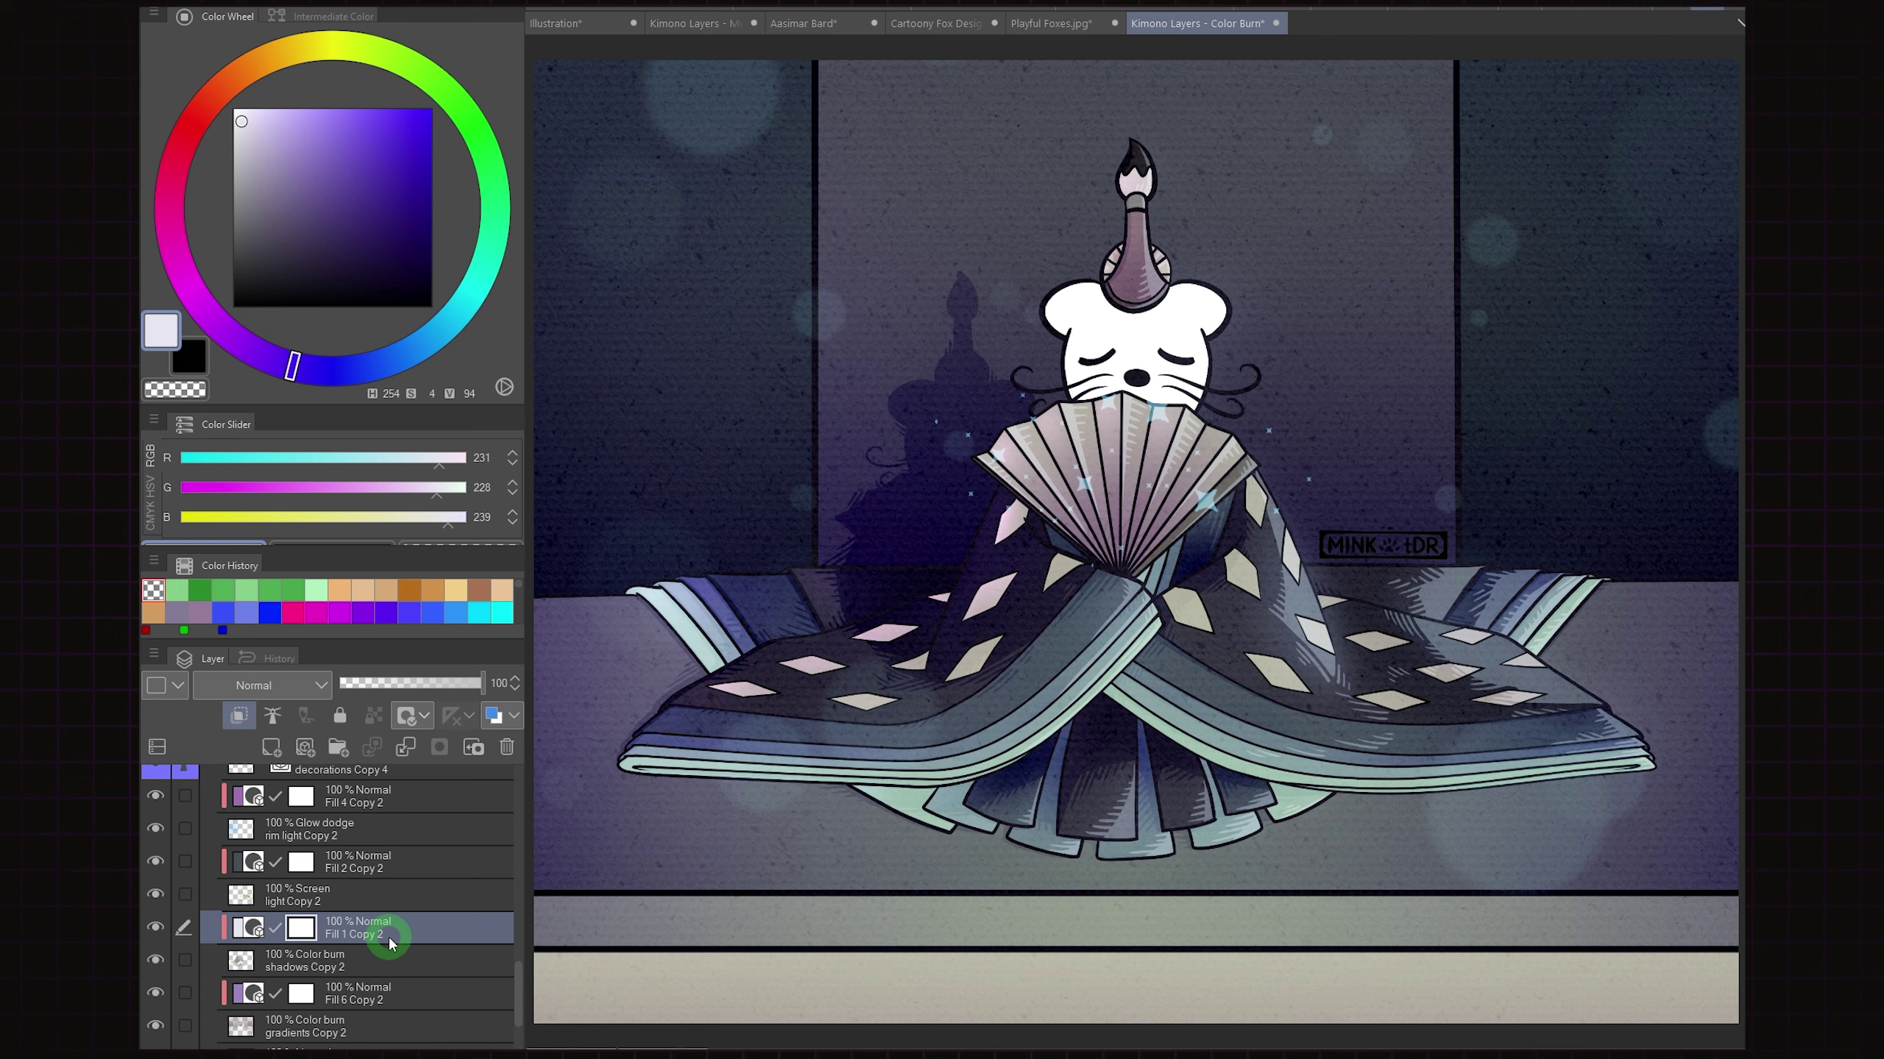
{"action": "left_click", "coordinate": [335, 188]}
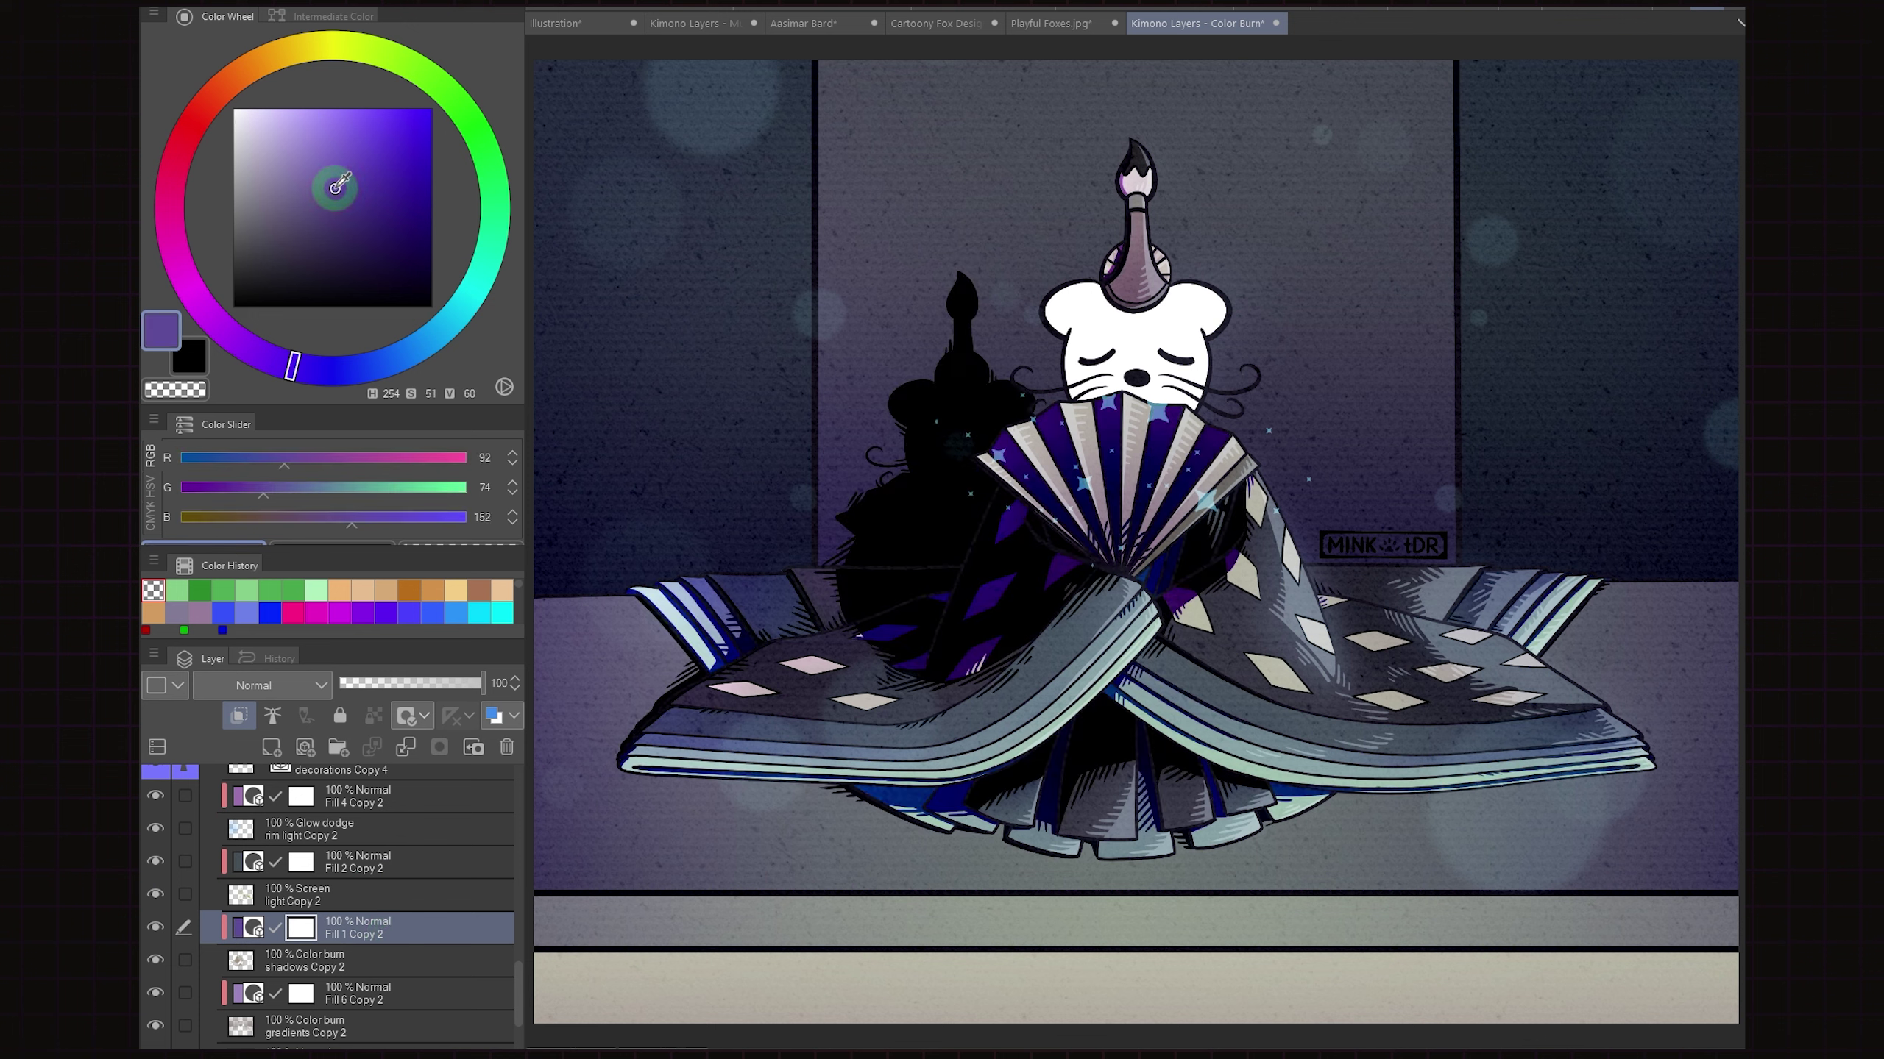
{"action": "left_click", "coordinate": [430, 356]}
{"action": "left_click", "coordinate": [324, 153]}
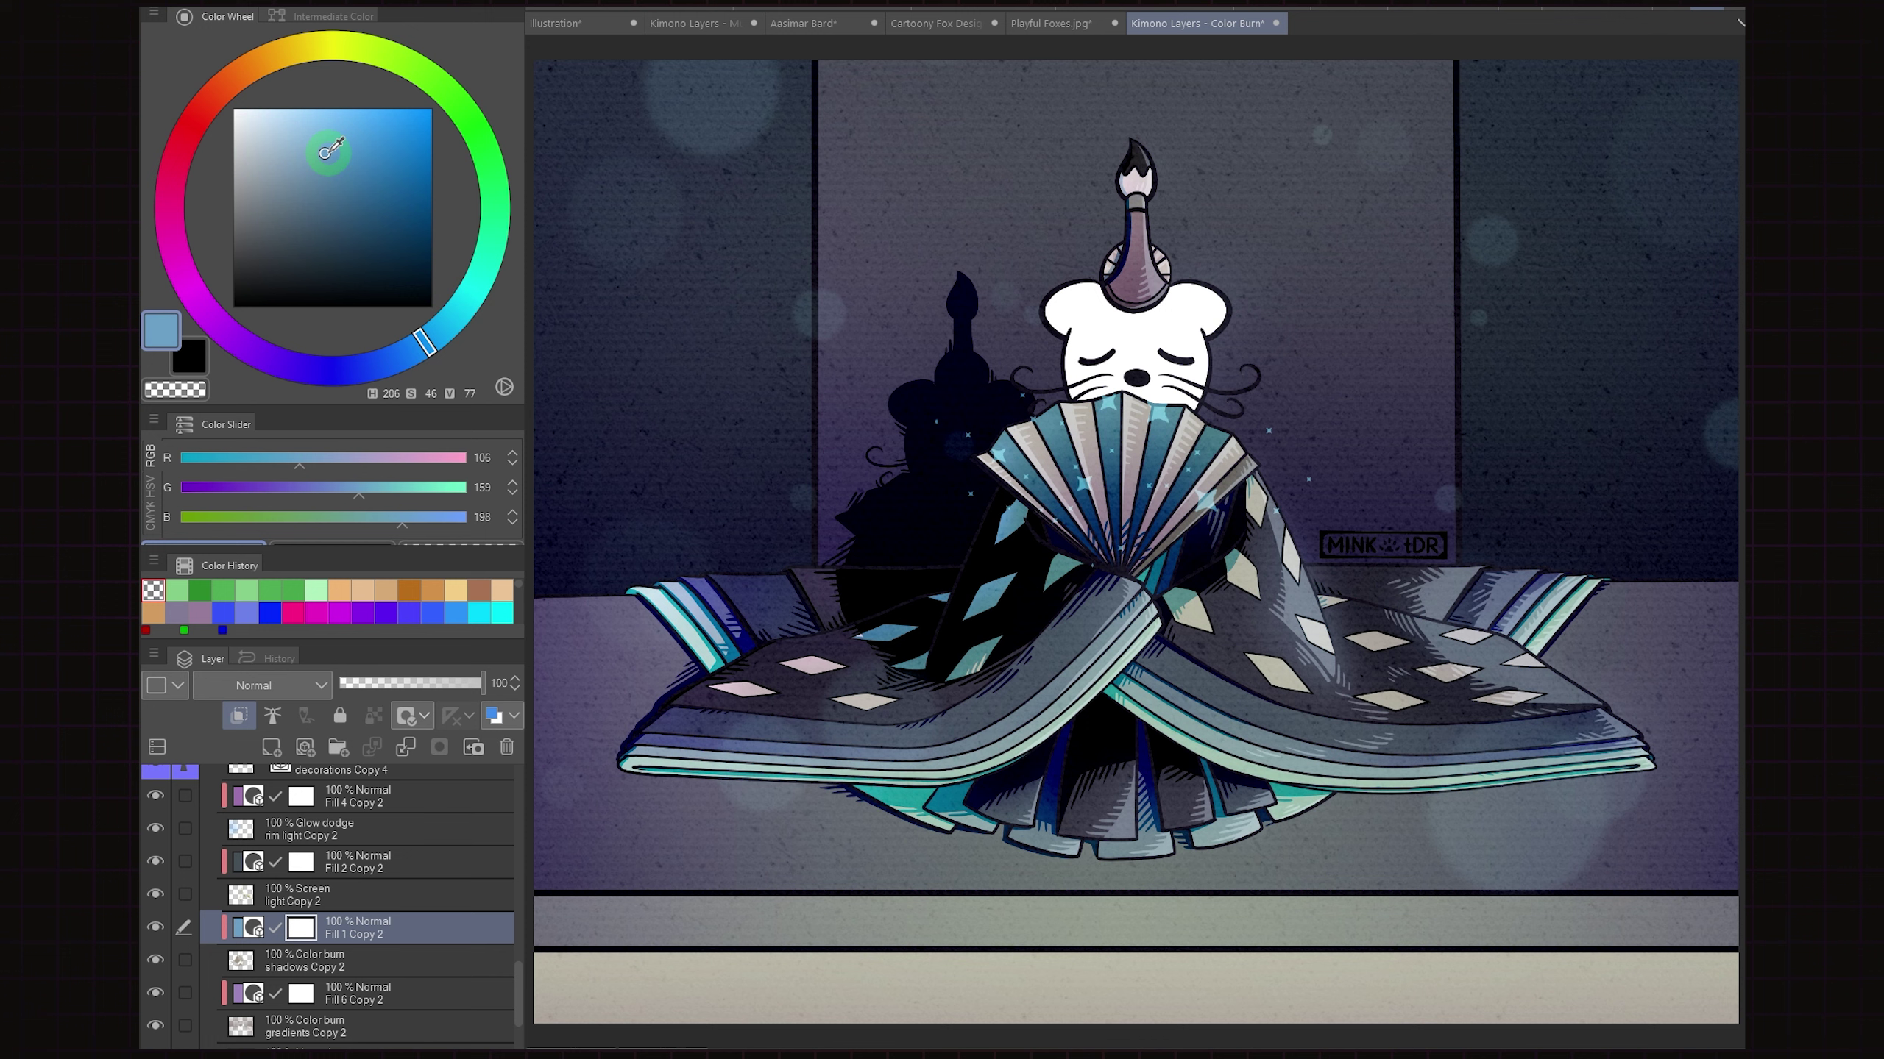
Try light purple (HSV 276, 27, 85), vivid purple (276, 85, 93) and pure red (10, 100, 100) as the neutral shadow color, and undo the trials
{"action": "left_click_drag", "start_coordinate": [172, 175], "coordinate": [238, 345]}
{"action": "left_click_drag", "start_coordinate": [292, 136], "coordinate": [289, 134]}
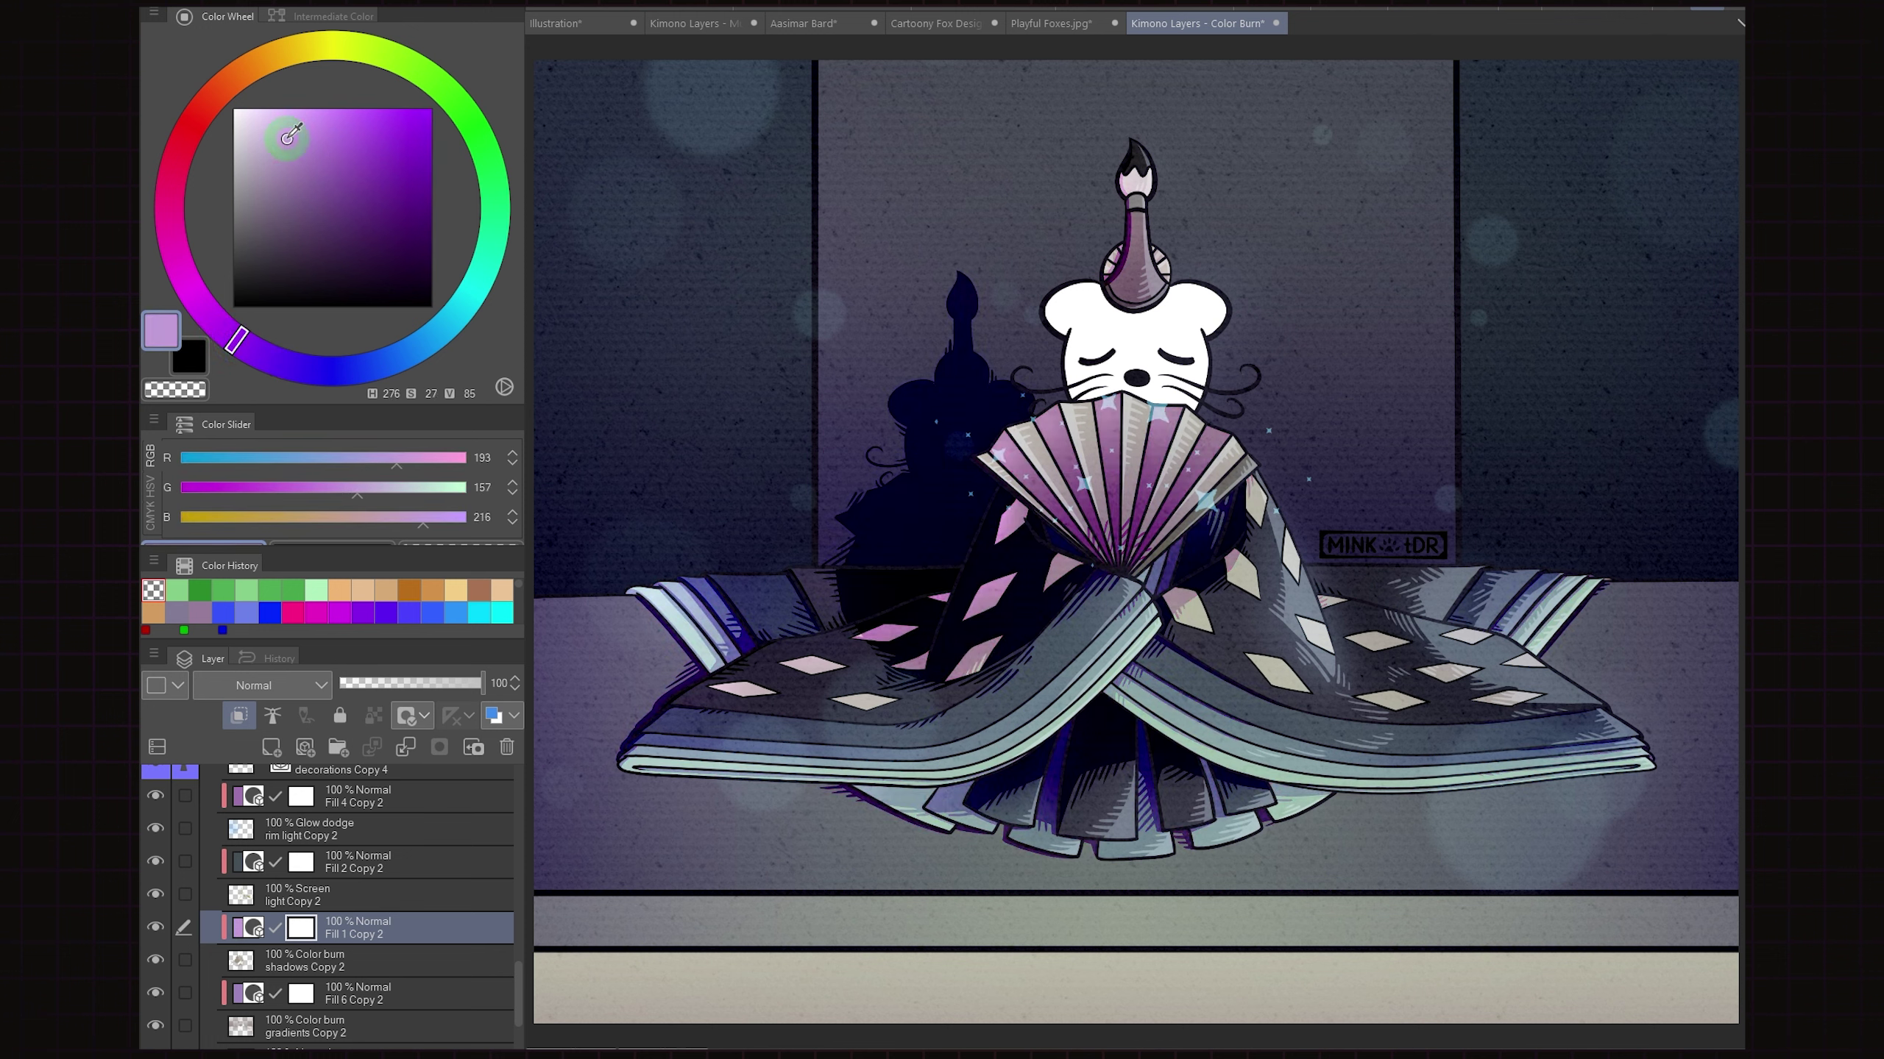
{"action": "left_click", "coordinate": [401, 121]}
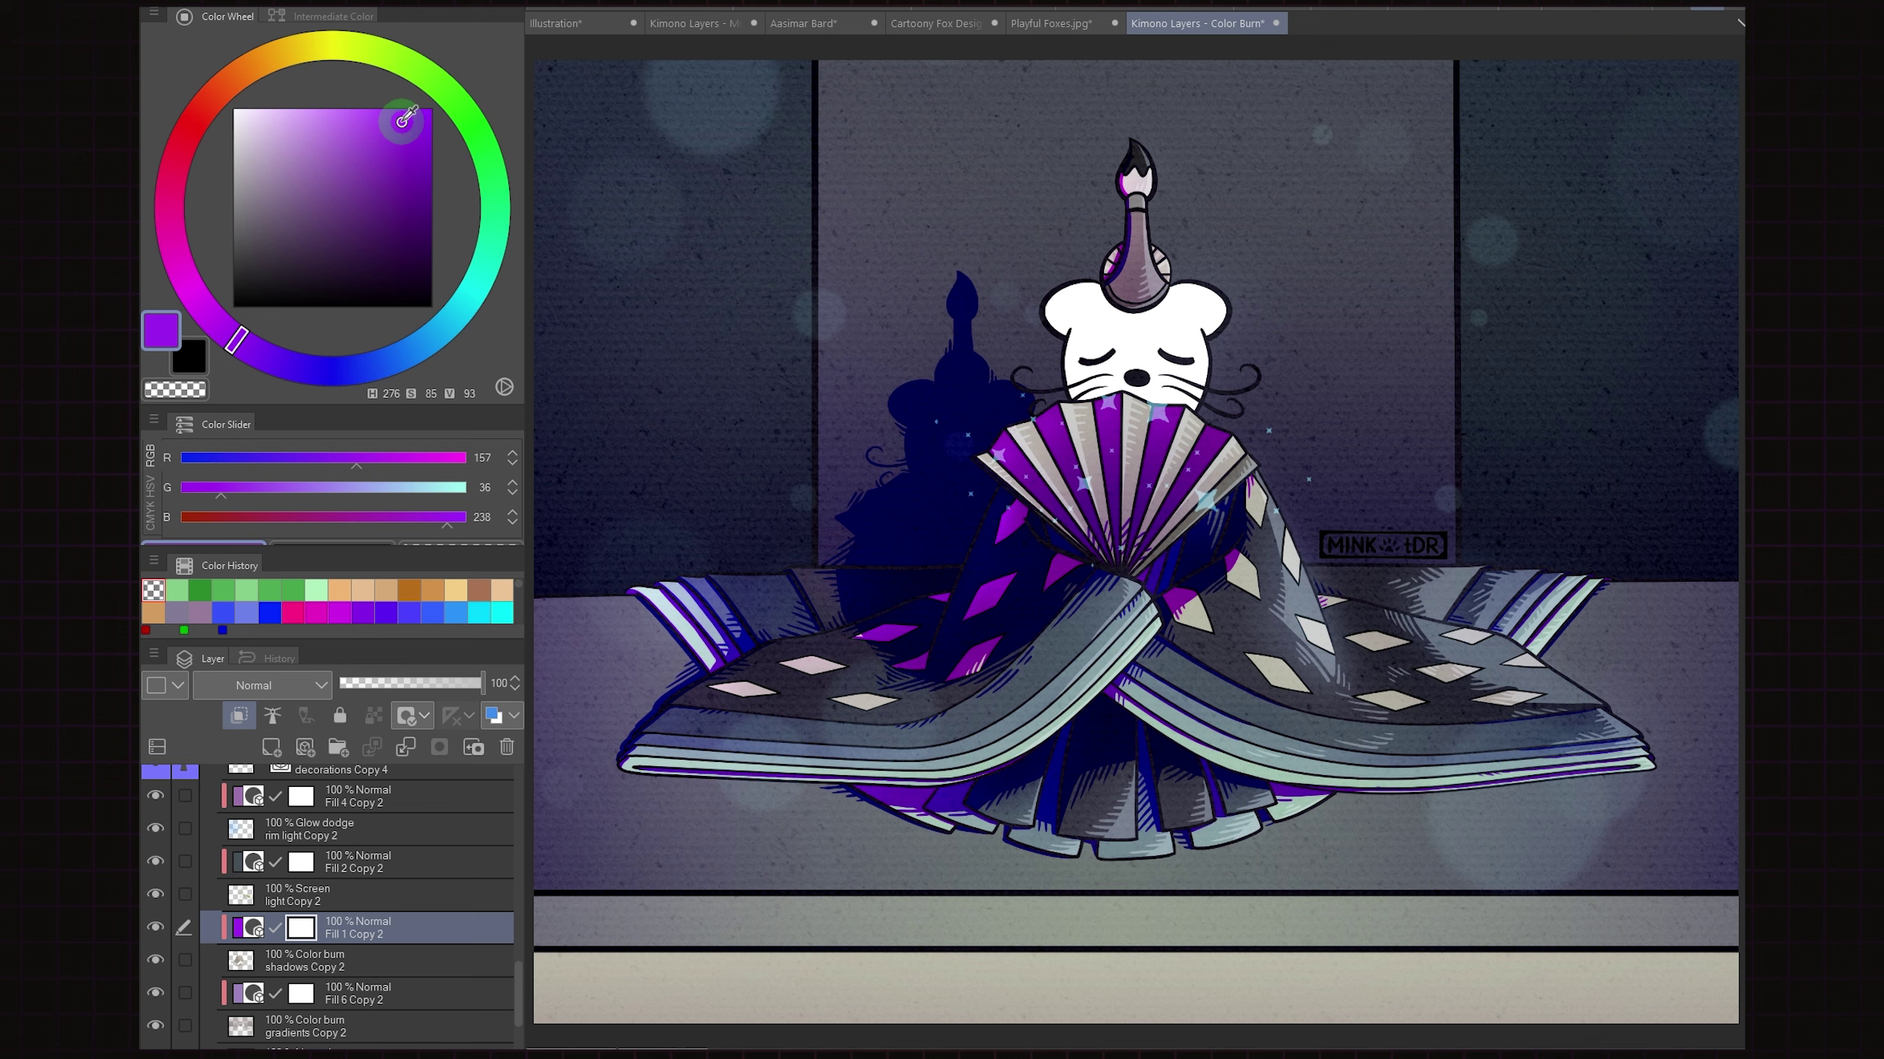
{"action": "mouse_move", "coordinate": [406, 357]}
{"action": "left_mouse_down"}
{"action": "mouse_move", "coordinate": [465, 302]}
{"action": "mouse_move", "coordinate": [496, 213]}
{"action": "mouse_move", "coordinate": [486, 156]}
{"action": "mouse_move", "coordinate": [401, 60]}
{"action": "mouse_move", "coordinate": [361, 47]}
{"action": "mouse_move", "coordinate": [208, 101]}
{"action": "left_mouse_up"}
{"action": "left_click", "coordinate": [431, 108]}
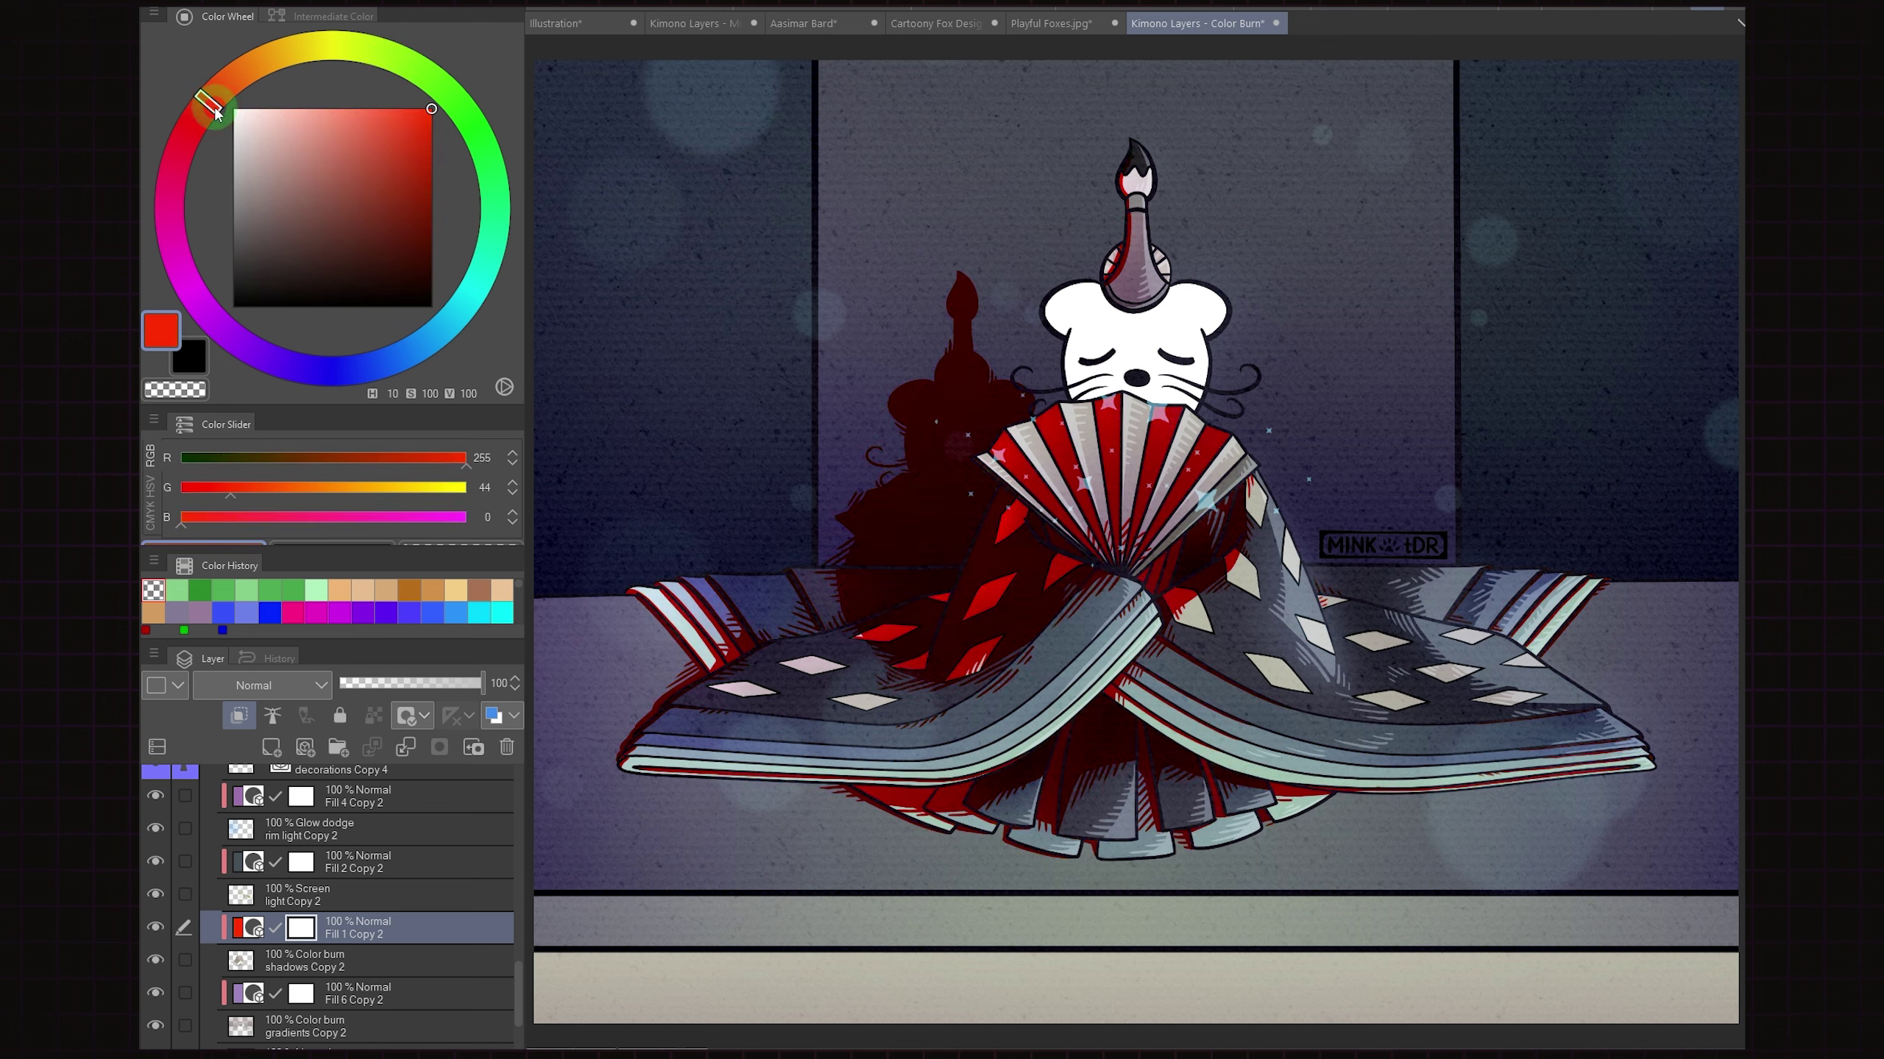
{"action": "left_click", "coordinate": [1330, 6]}
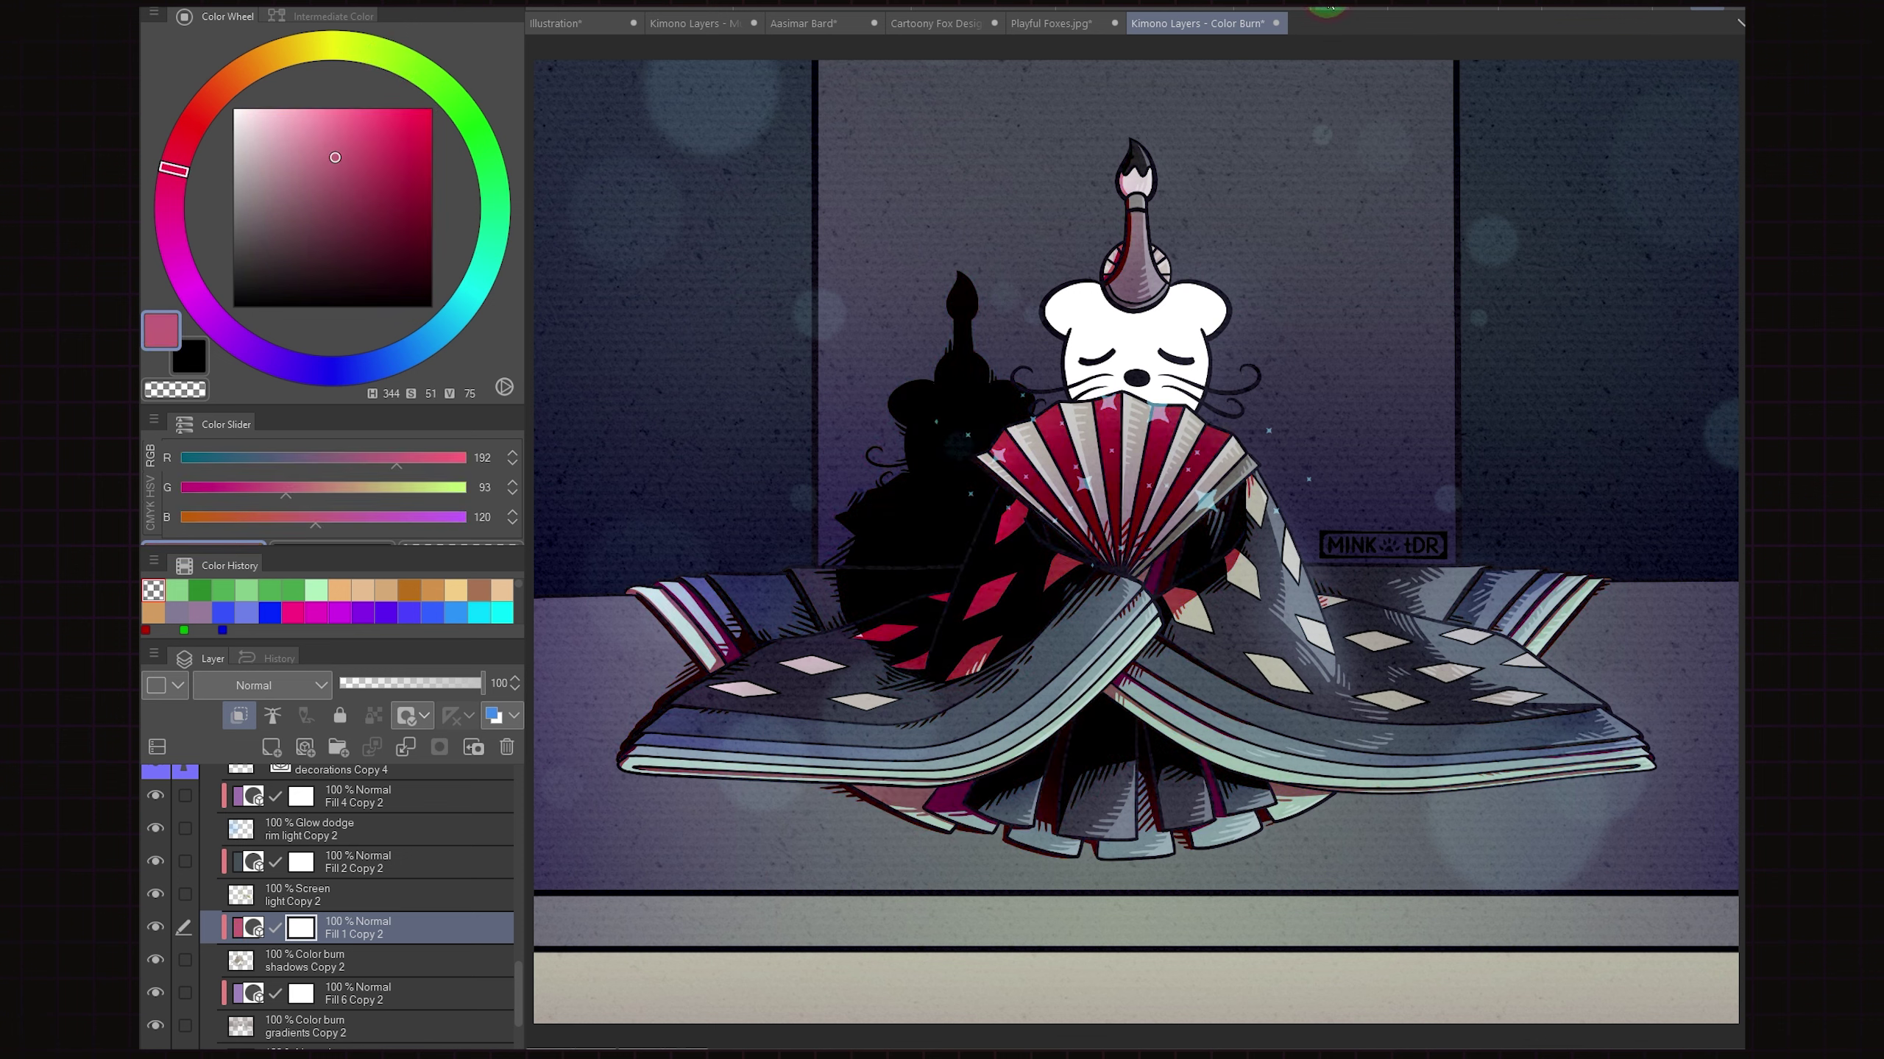
{"action": "left_click", "coordinate": [1329, 6]}
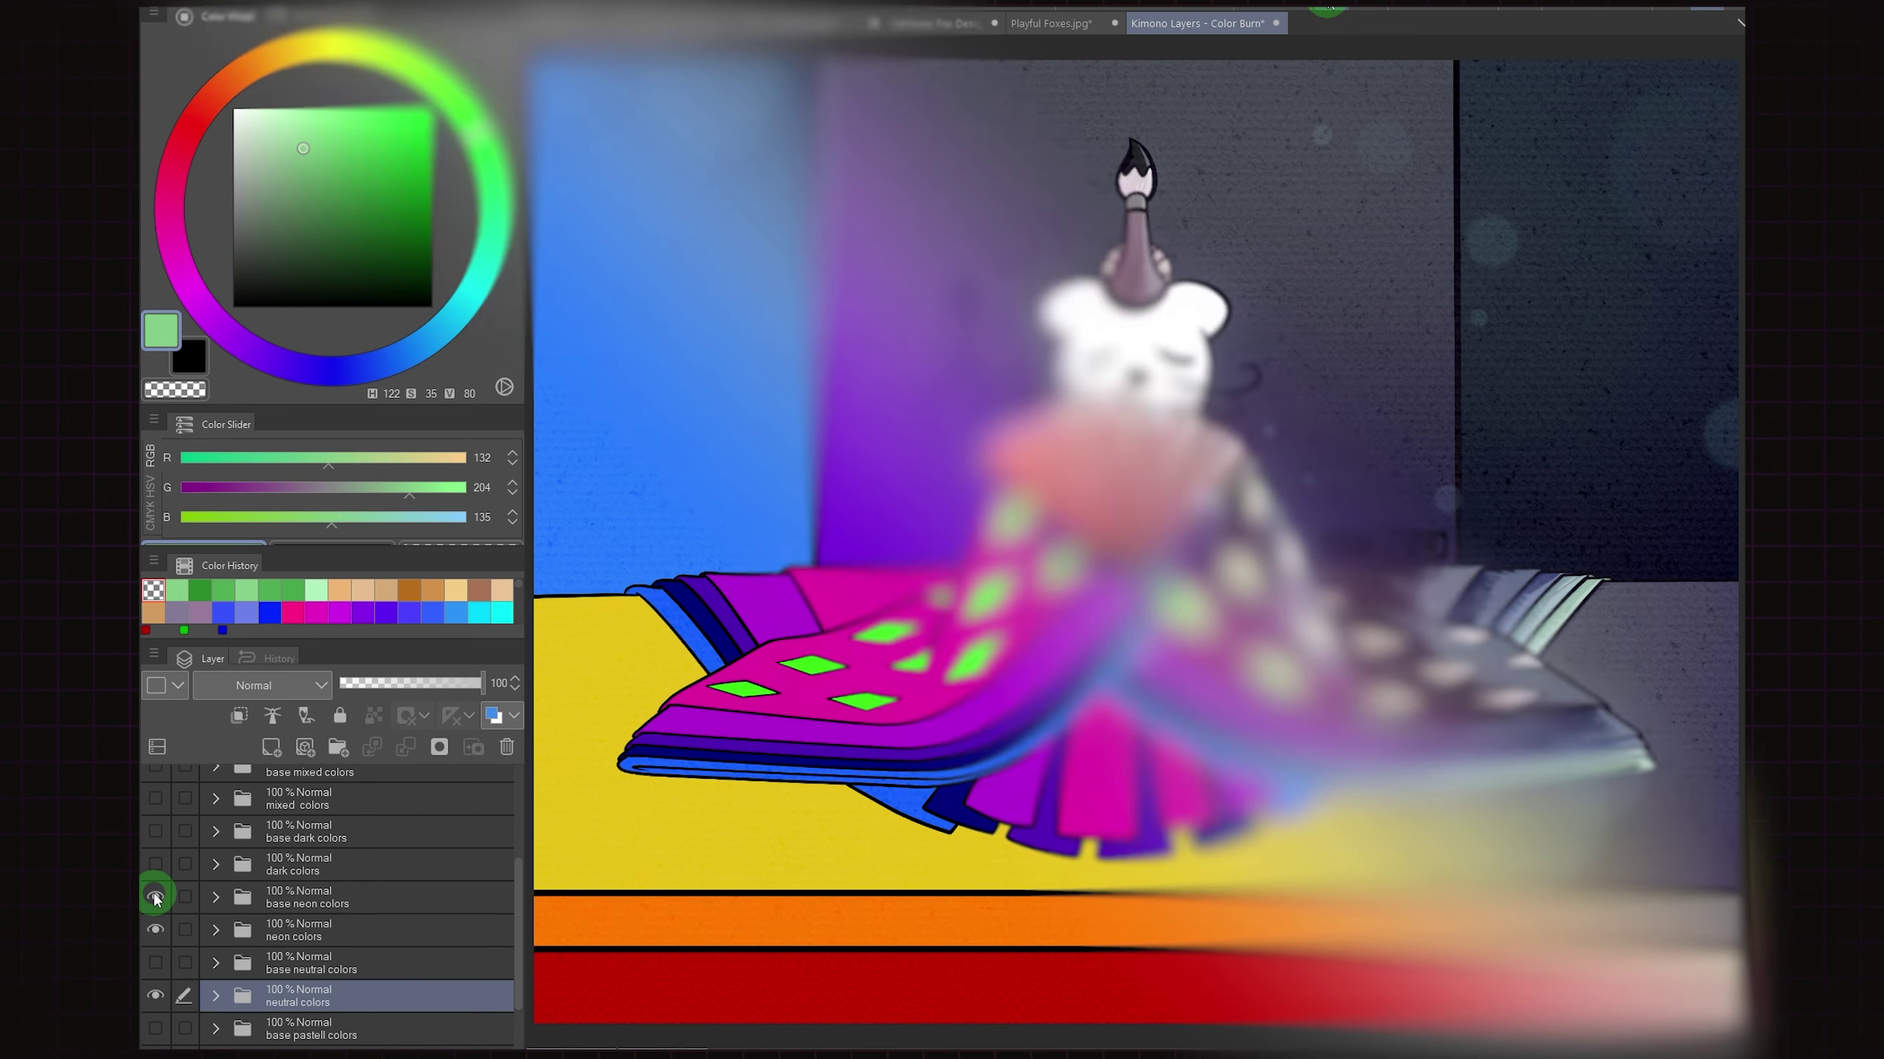
Hide the base neon colors folder to reveal the neon version with effects, and expand the neon colors folder
{"action": "left_click", "coordinate": [155, 898]}
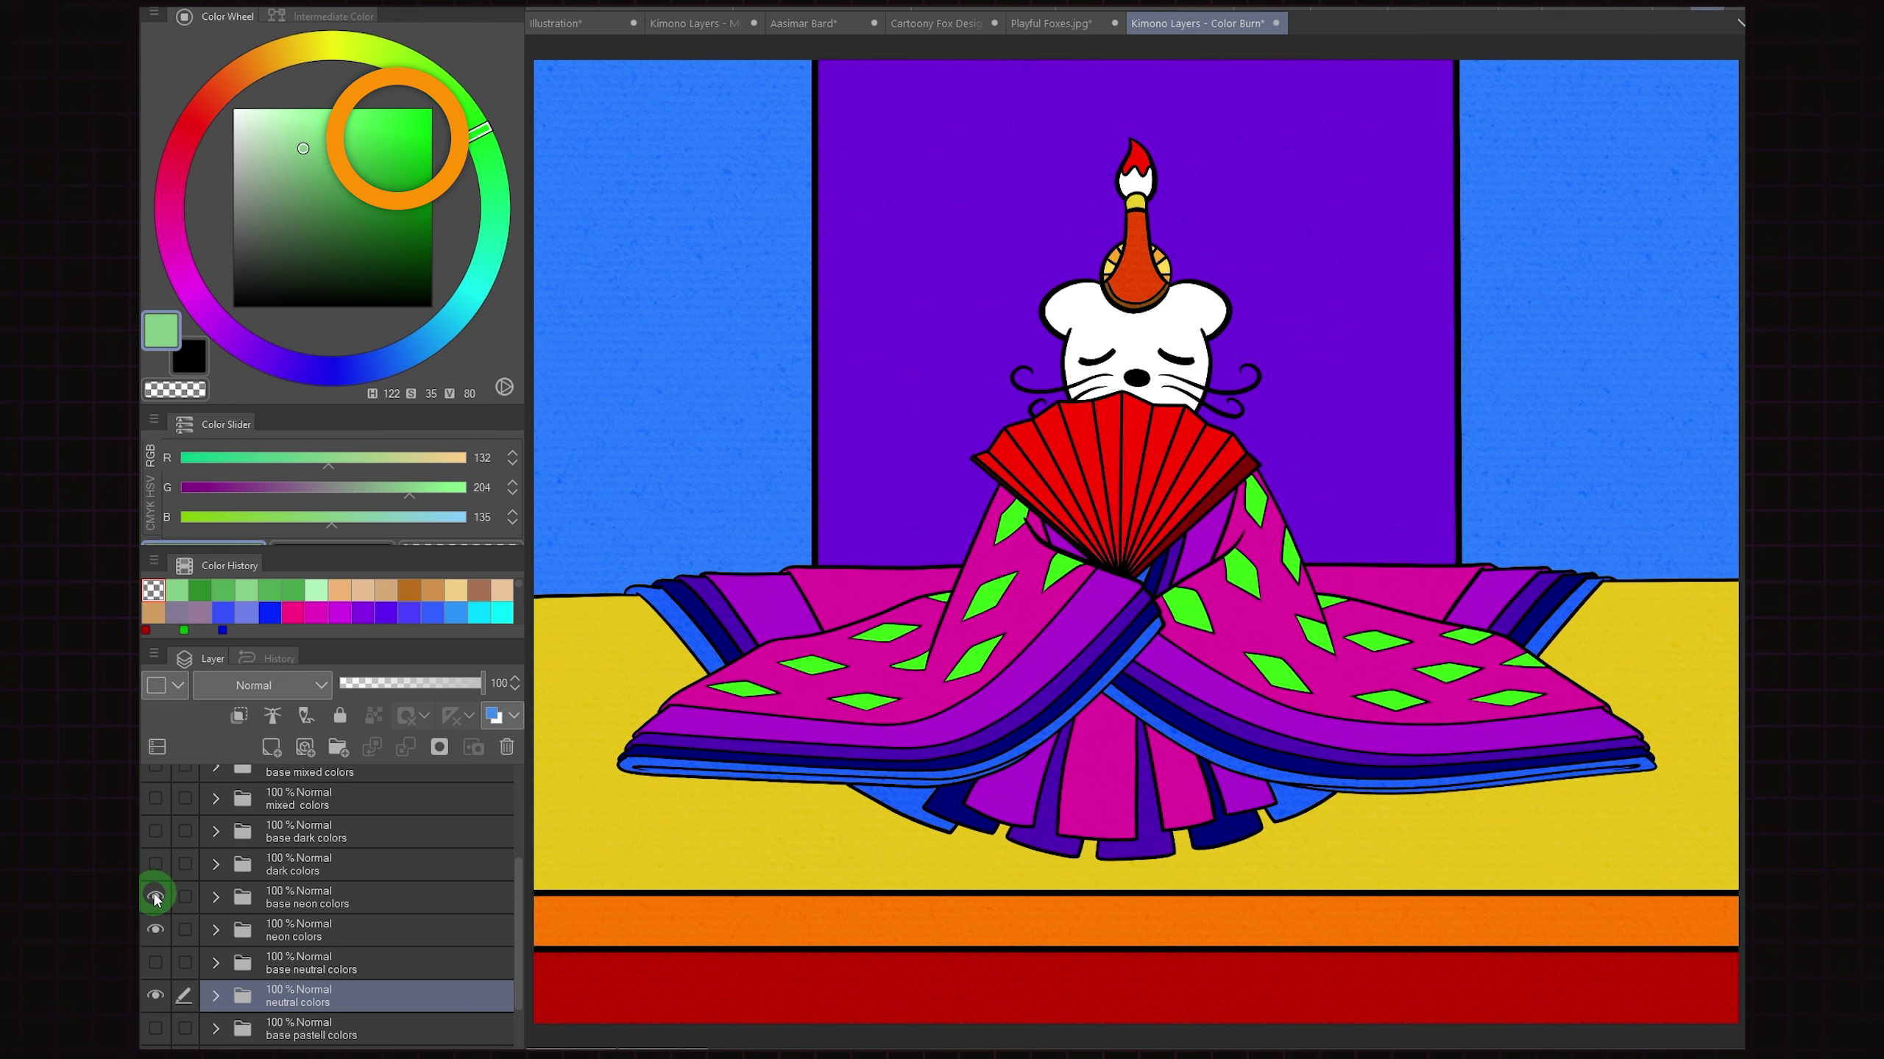
{"action": "left_click", "coordinate": [156, 898]}
{"action": "left_click", "coordinate": [214, 932]}
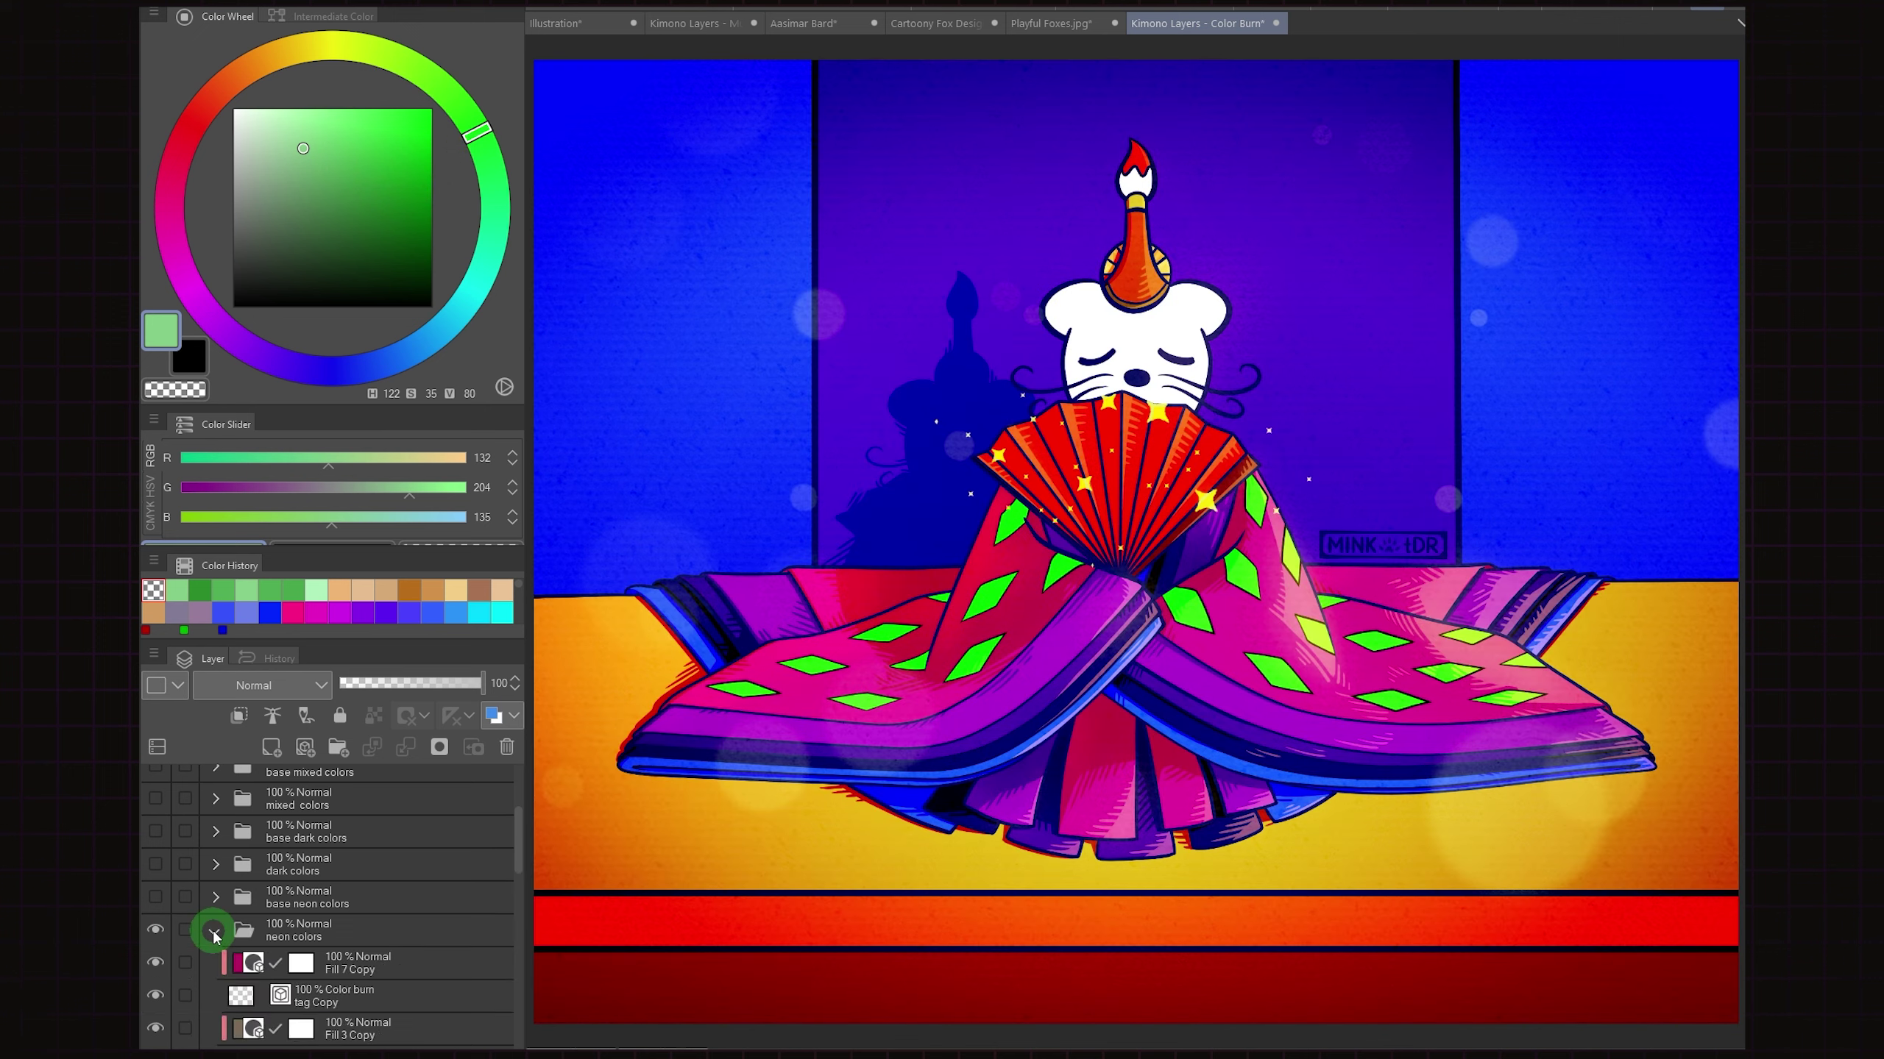
Try near-black (HSV 285, 89, 5) and fully saturated violet (282, 100, 100) as the Fill 1 Copy shadow color
{"action": "scroll", "coordinate": [362, 871], "scroll_direction": "down", "scroll_amount": 5}
{"action": "left_click", "coordinate": [407, 883]}
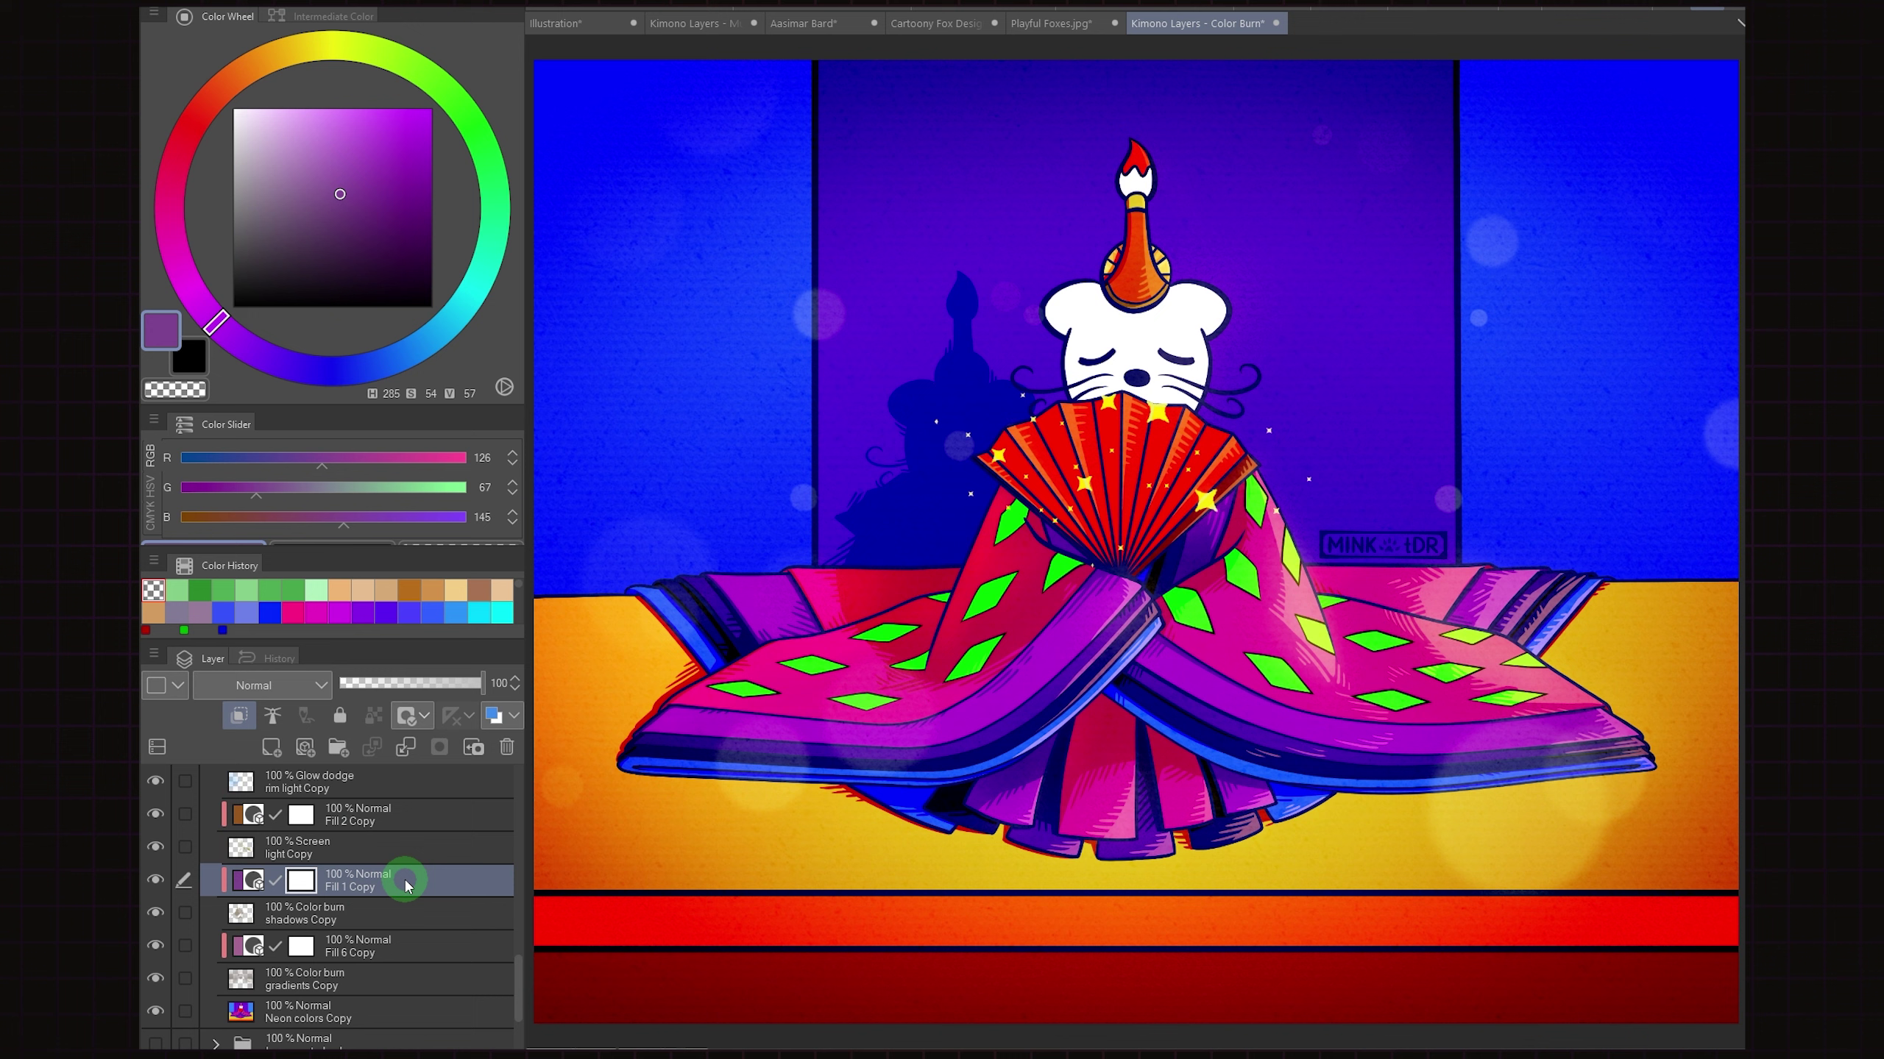
{"action": "left_click_drag", "start_coordinate": [341, 193], "coordinate": [412, 293]}
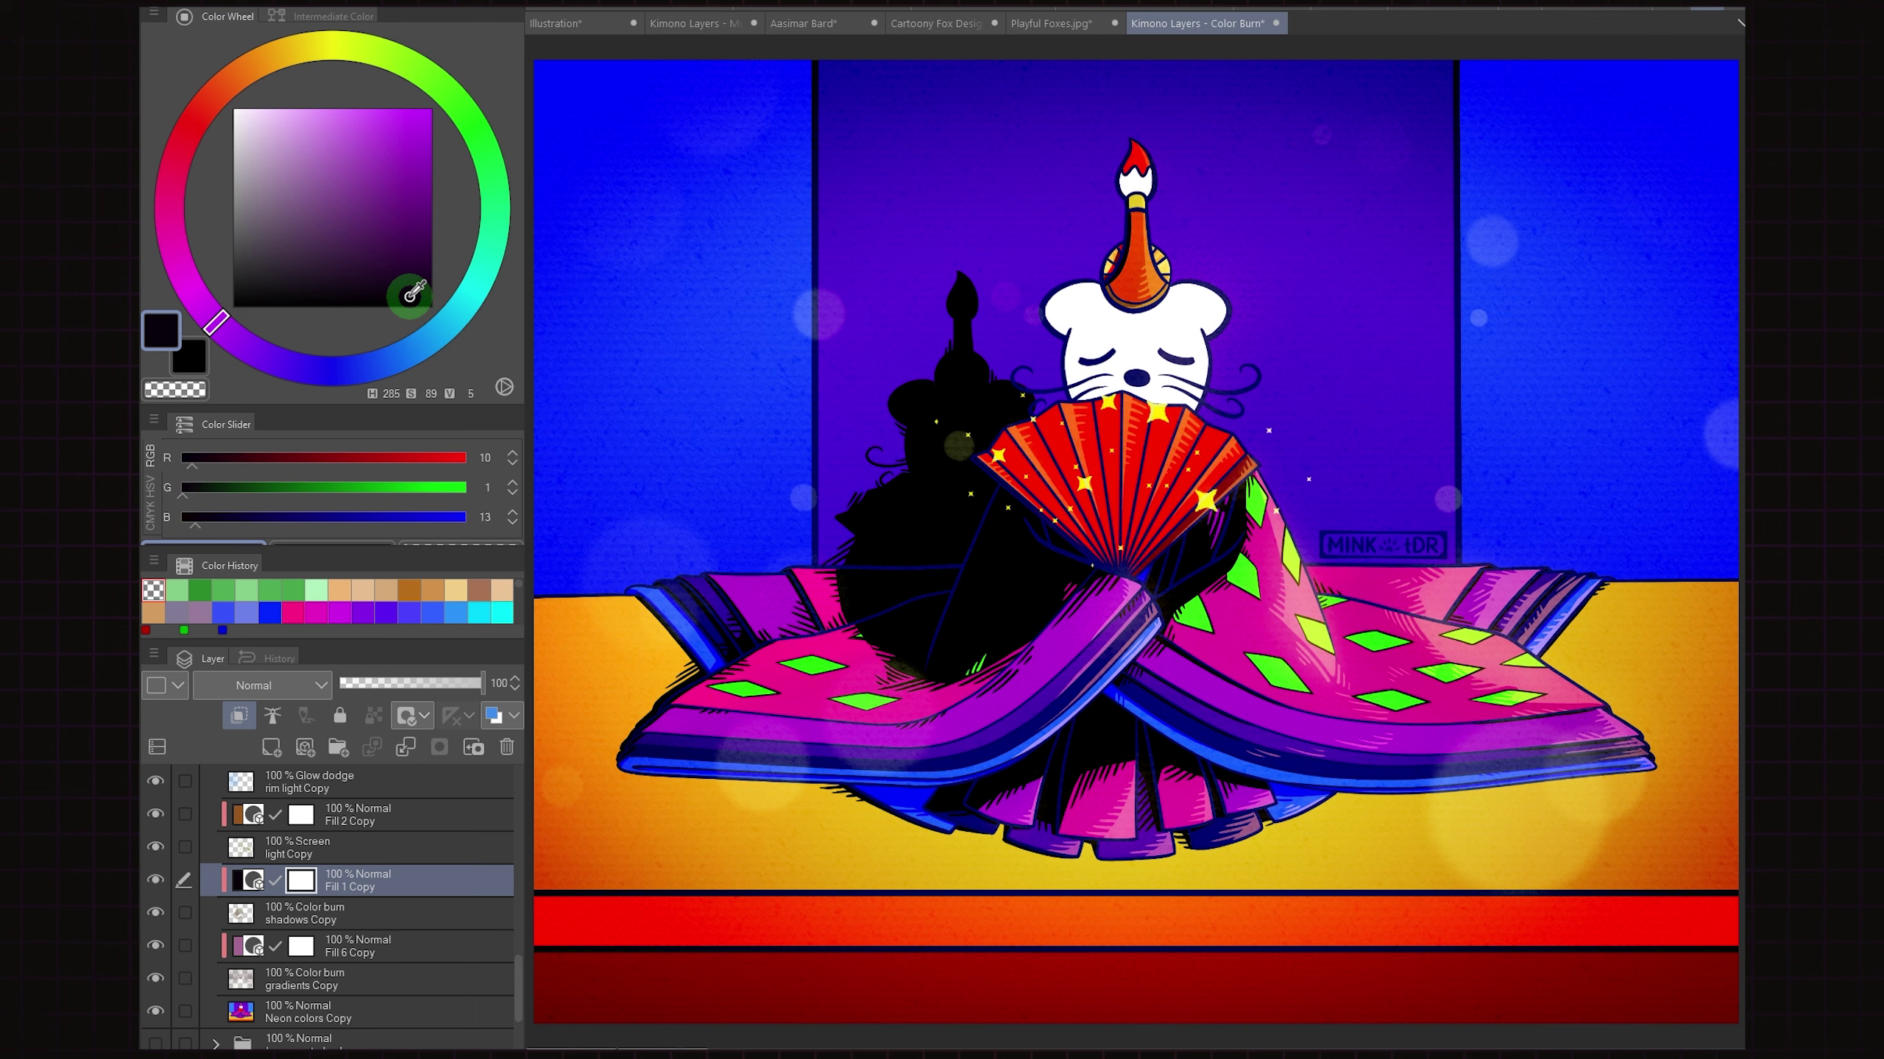
{"action": "left_click_drag", "start_coordinate": [411, 293], "coordinate": [431, 109]}
{"action": "mouse_move", "coordinate": [216, 323]}
{"action": "left_mouse_down"}
{"action": "mouse_move", "coordinate": [324, 358]}
{"action": "mouse_move", "coordinate": [416, 305]}
{"action": "mouse_move", "coordinate": [465, 204]}
{"action": "mouse_move", "coordinate": [450, 141]}
{"action": "mouse_move", "coordinate": [404, 95]}
{"action": "mouse_move", "coordinate": [336, 83]}
{"action": "mouse_move", "coordinate": [224, 147]}
{"action": "mouse_move", "coordinate": [211, 259]}
{"action": "mouse_move", "coordinate": [242, 308]}
{"action": "left_mouse_up"}
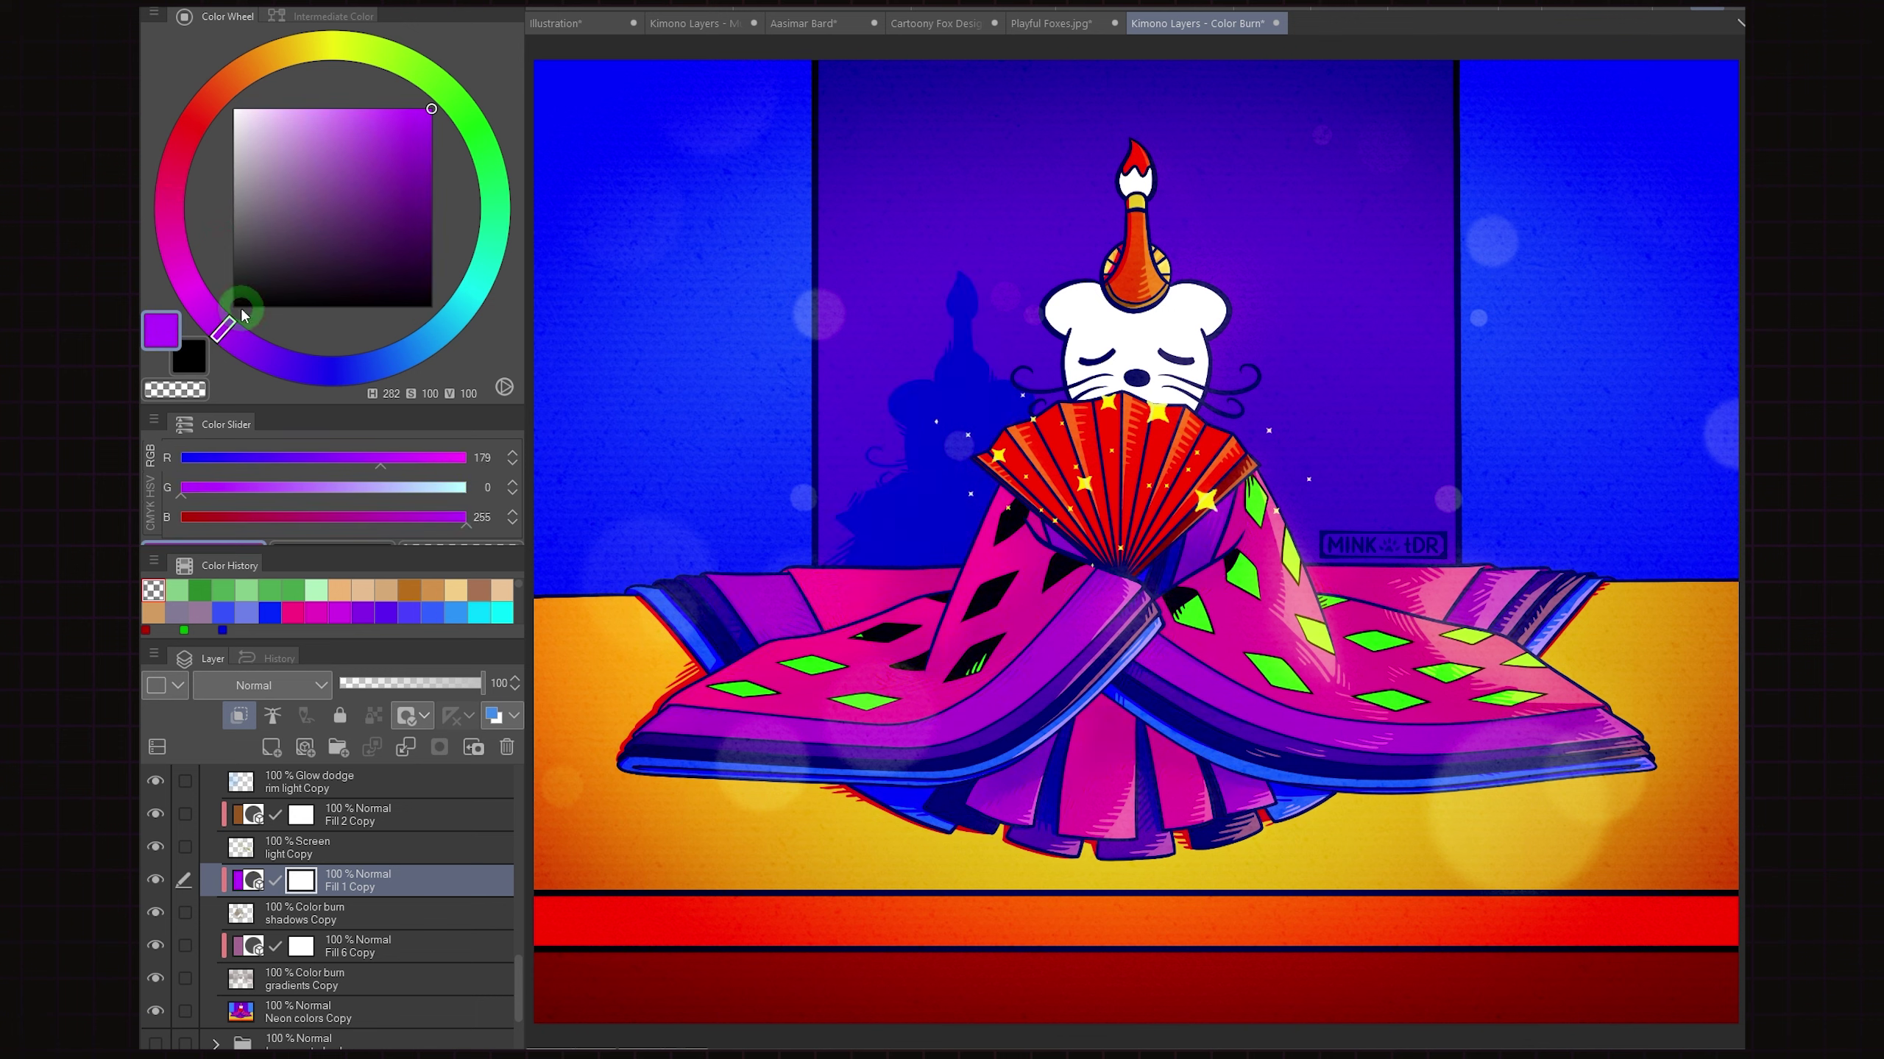
Sample the kimono's magenta base color from the Neon colors Copy layer
{"action": "left_click", "coordinate": [386, 1011]}
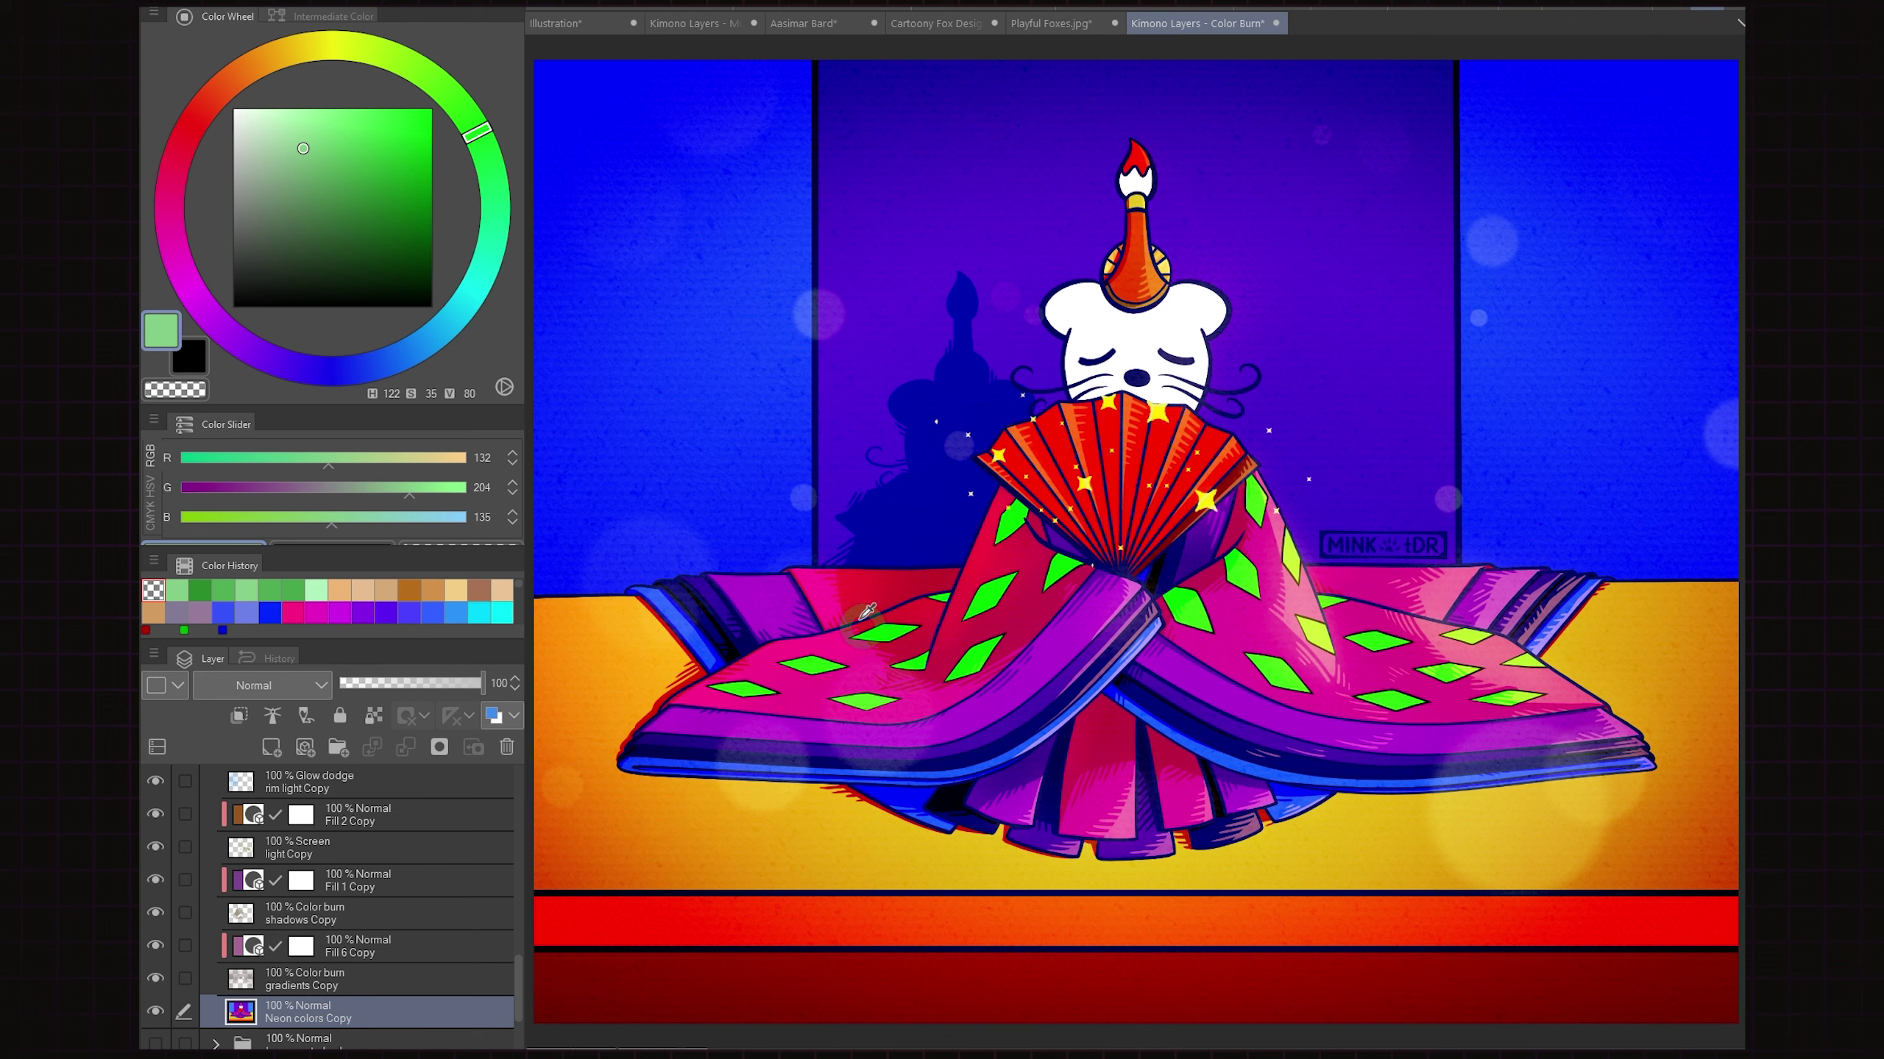
{"action": "left_click", "coordinate": [830, 581]}
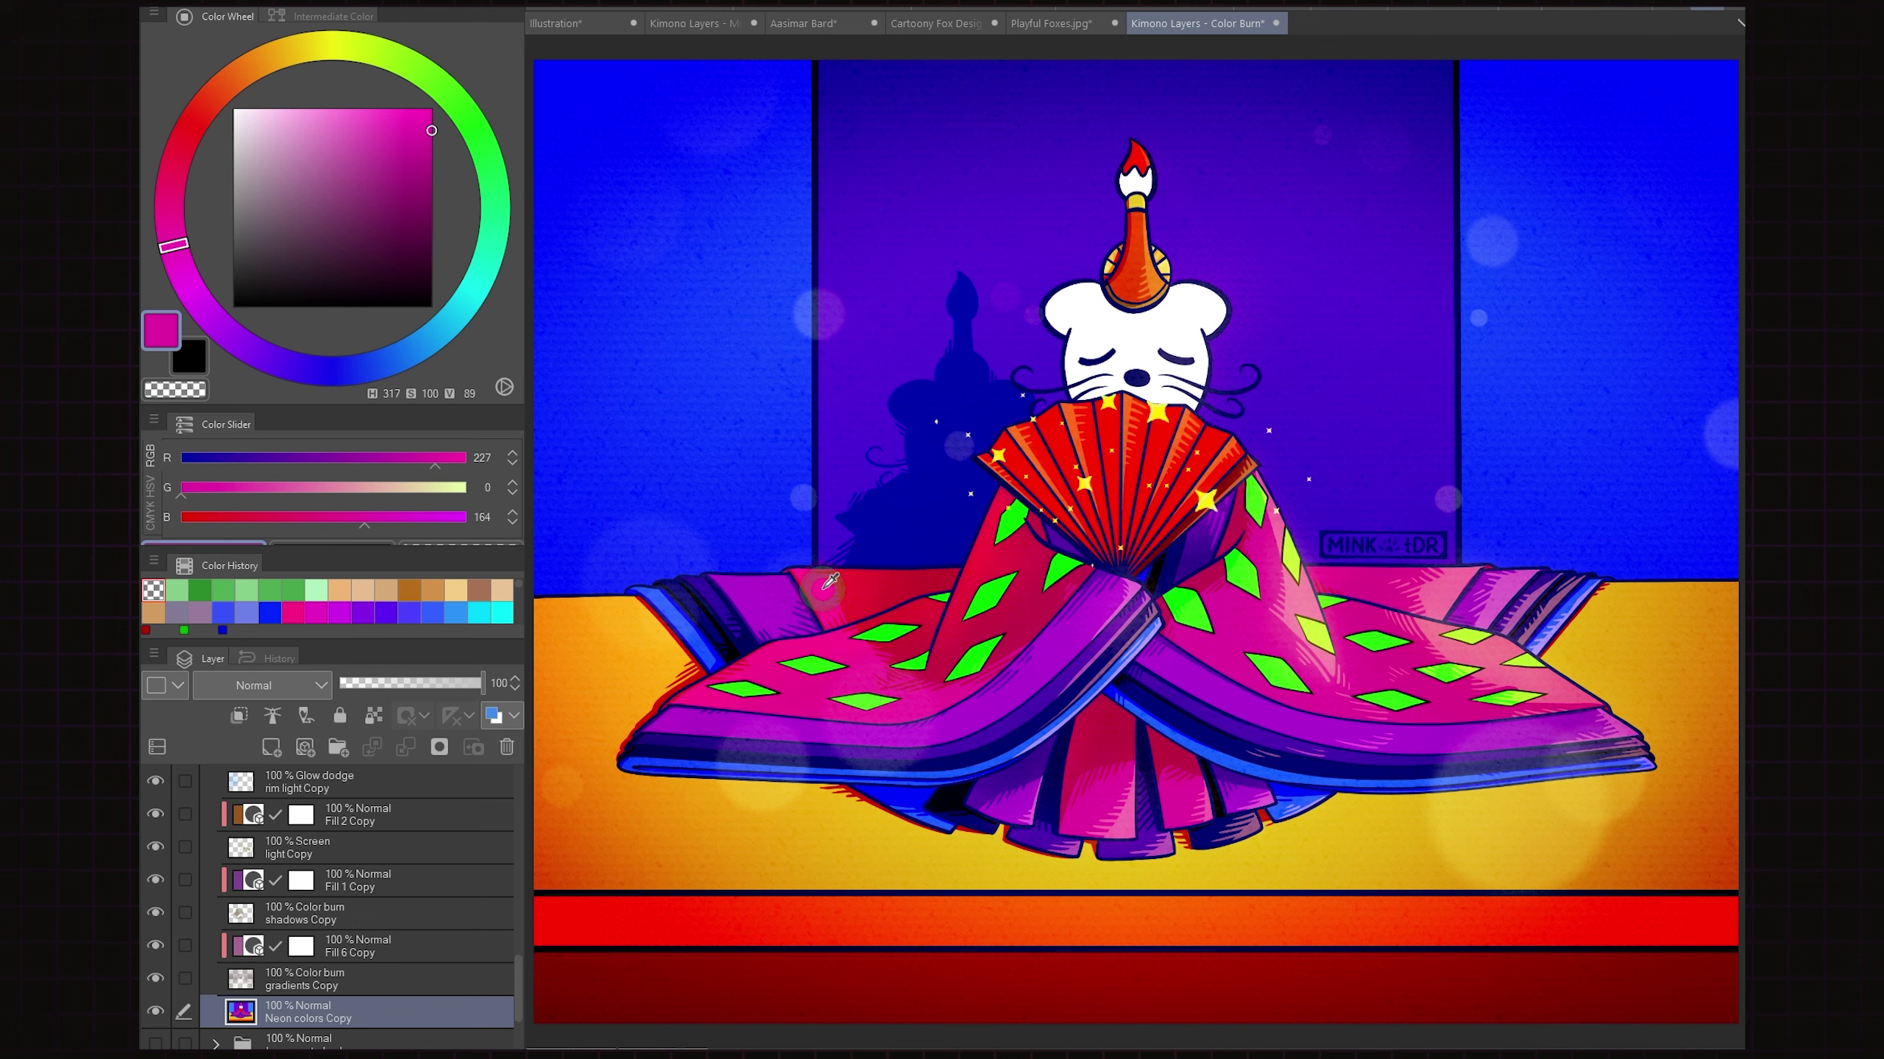
Sample the neon base's violet, red, magenta and green, and hide and reshow the shadows Copy layer for comparison
{"action": "left_click_drag", "start_coordinate": [830, 581], "coordinate": [858, 433]}
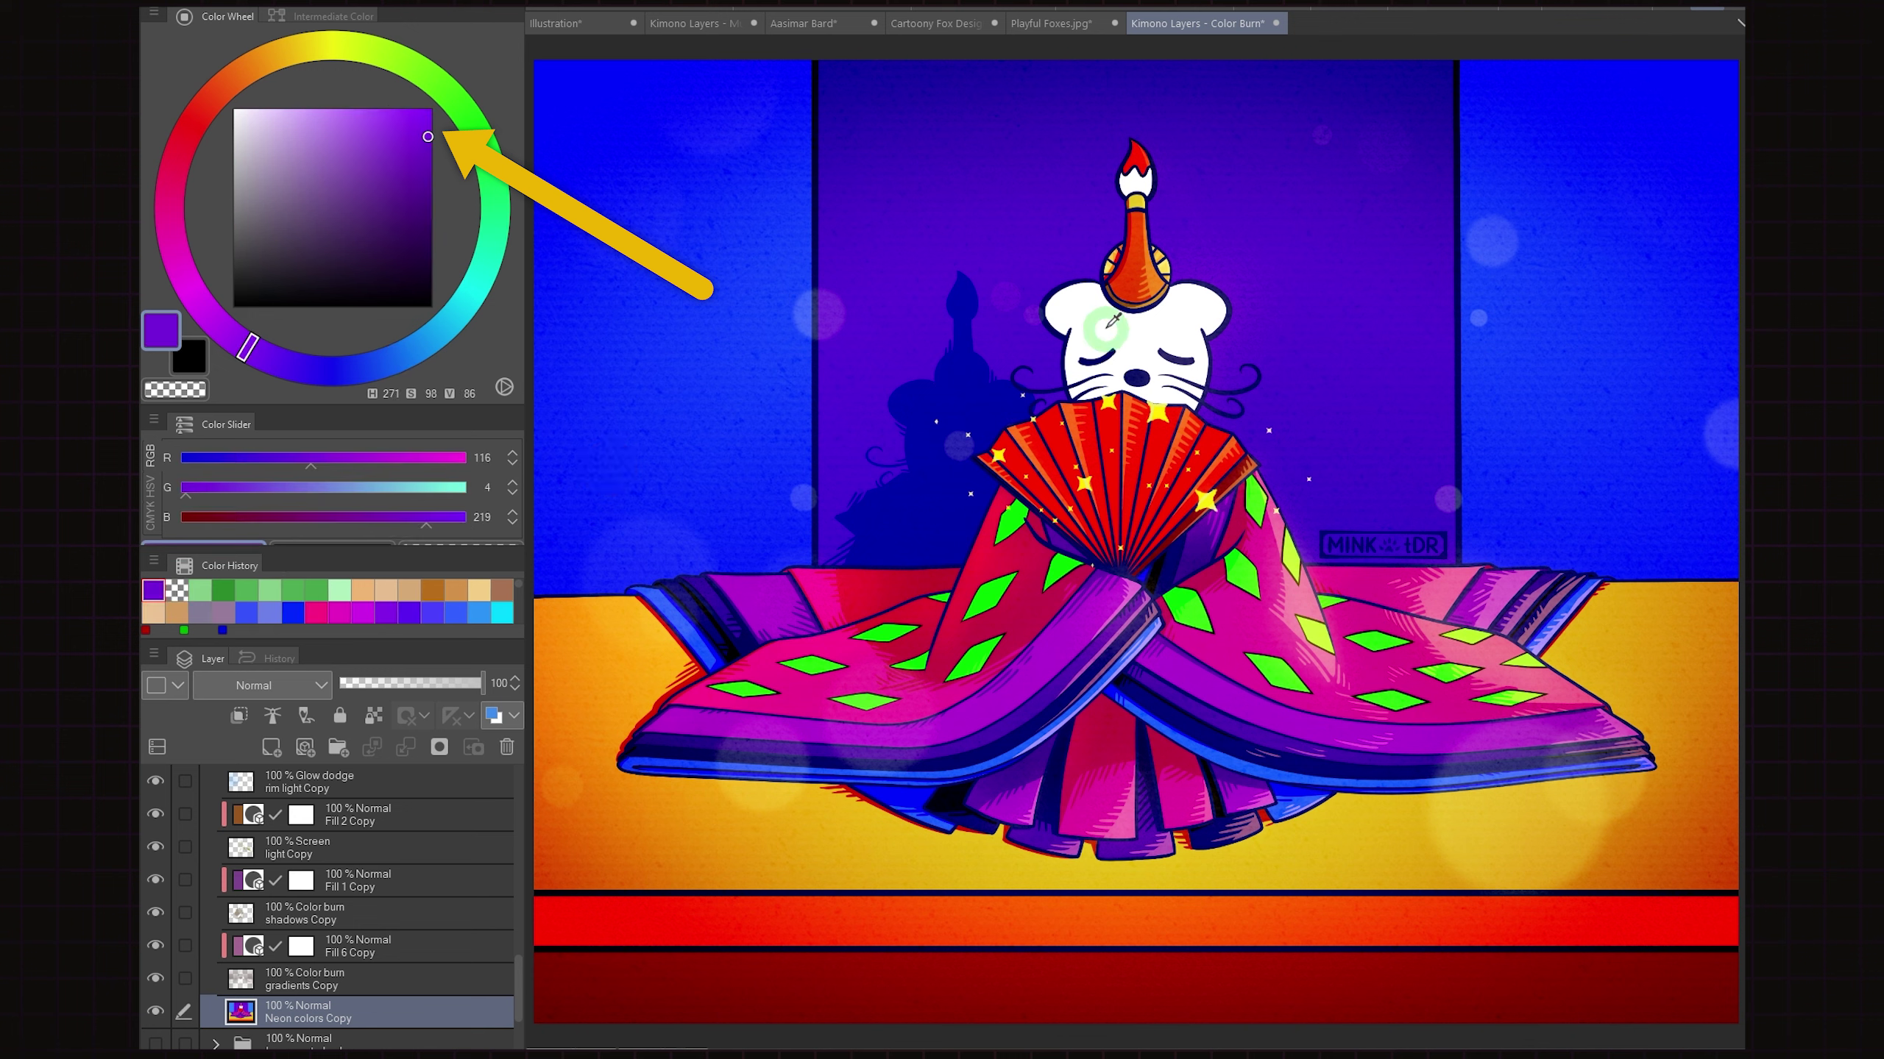
{"action": "left_click_drag", "start_coordinate": [1126, 276], "coordinate": [1112, 449]}
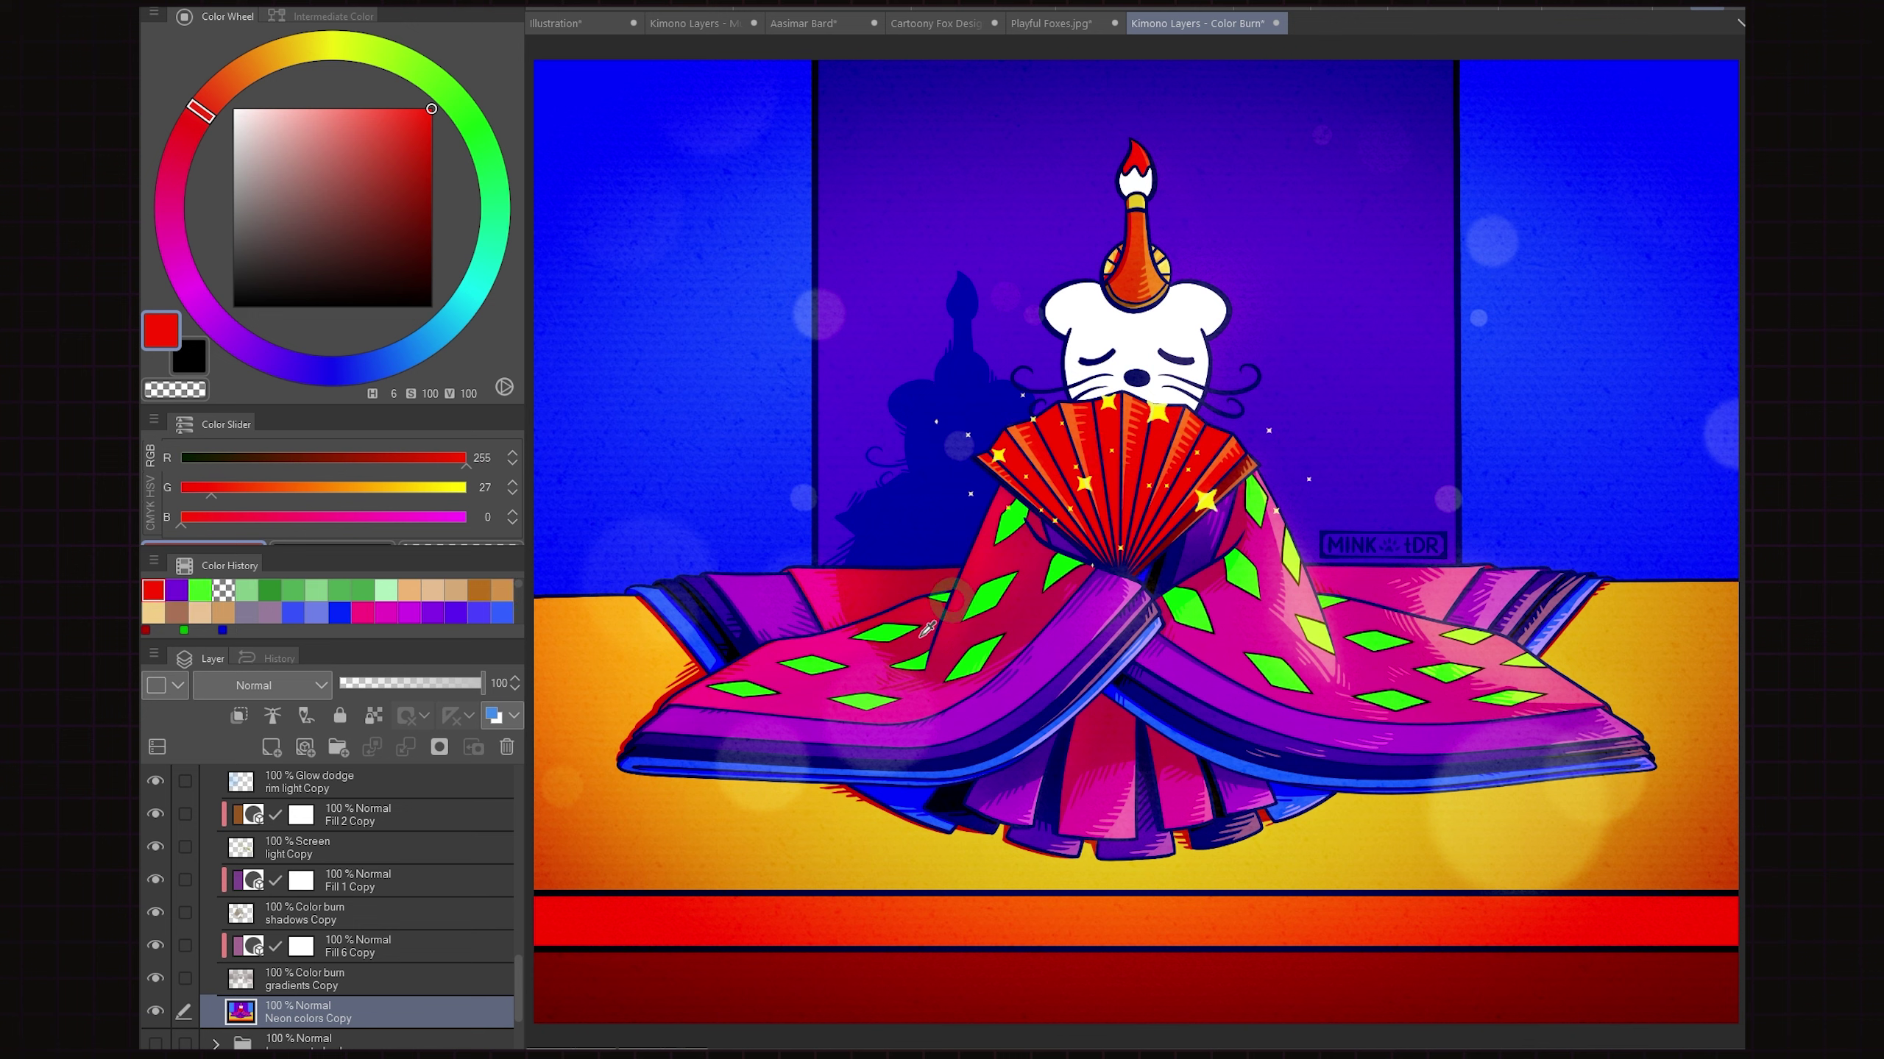
{"action": "left_click", "coordinate": [158, 913]}
{"action": "left_click", "coordinate": [157, 913]}
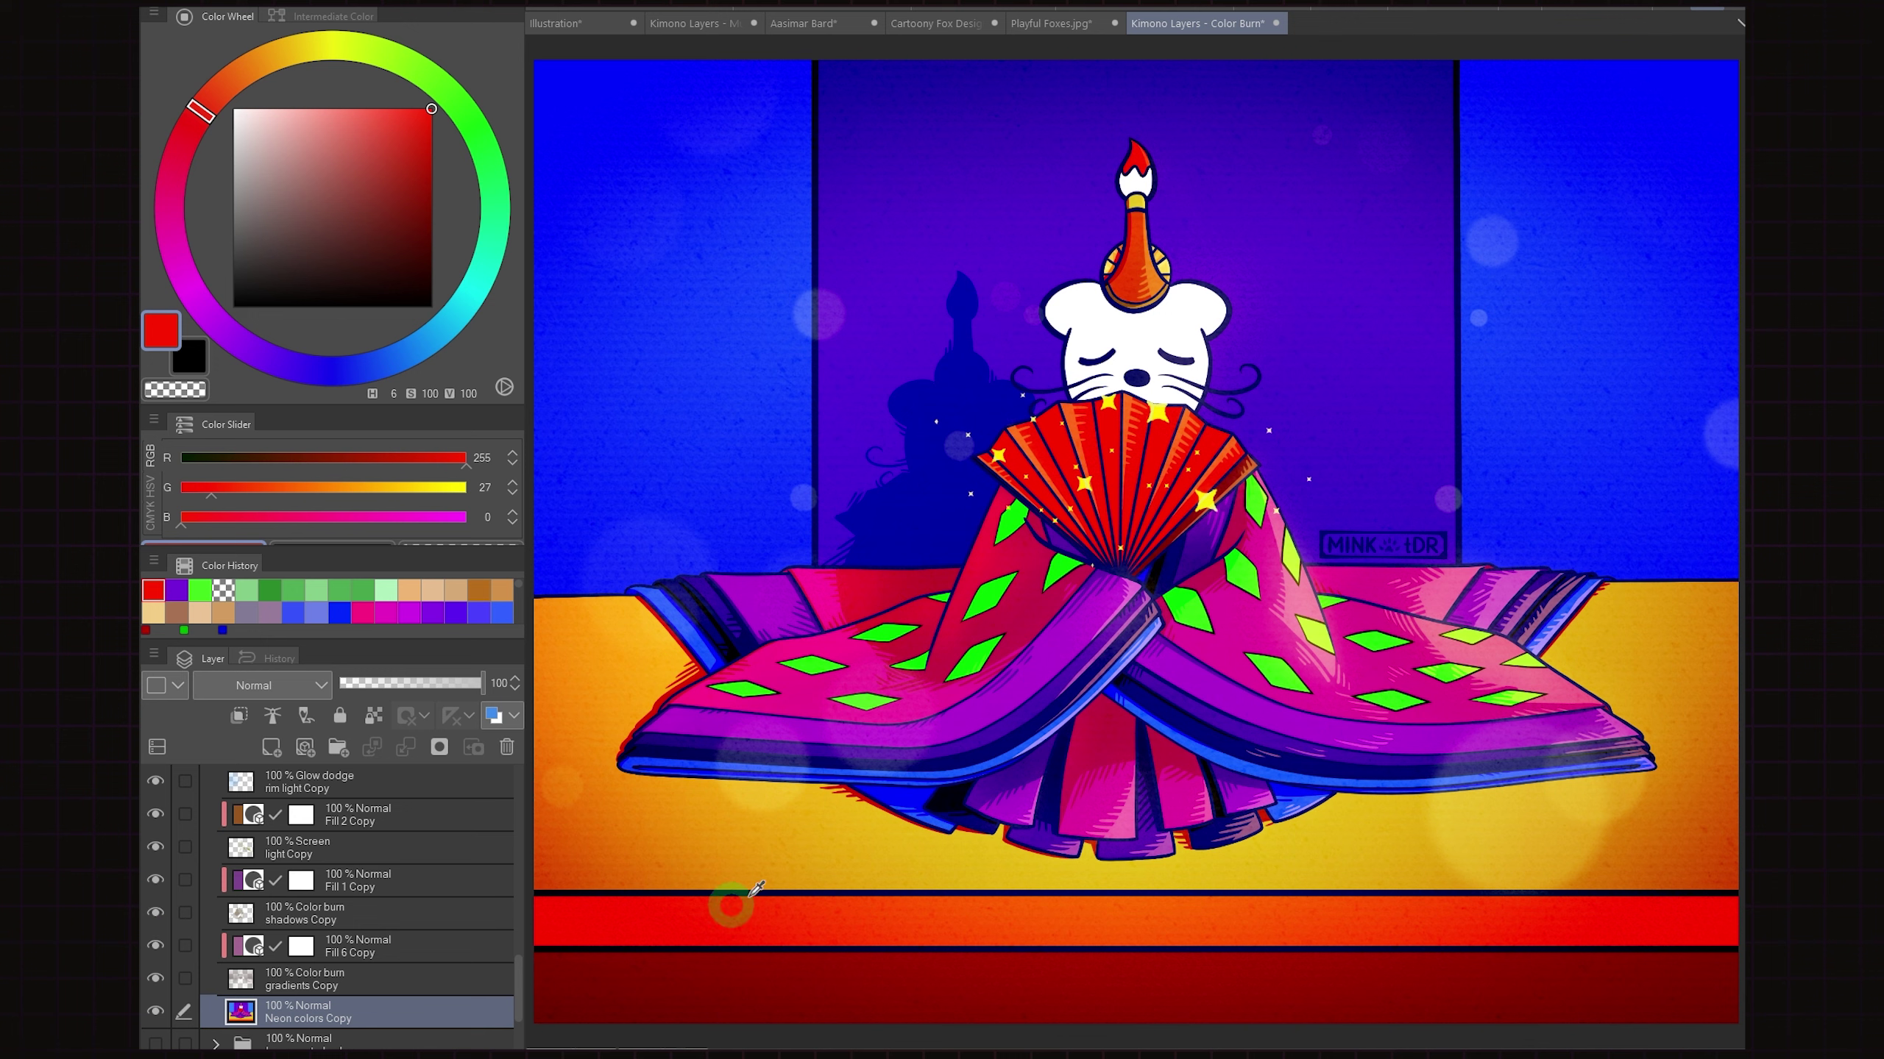
{"action": "left_click", "coordinate": [815, 686]}
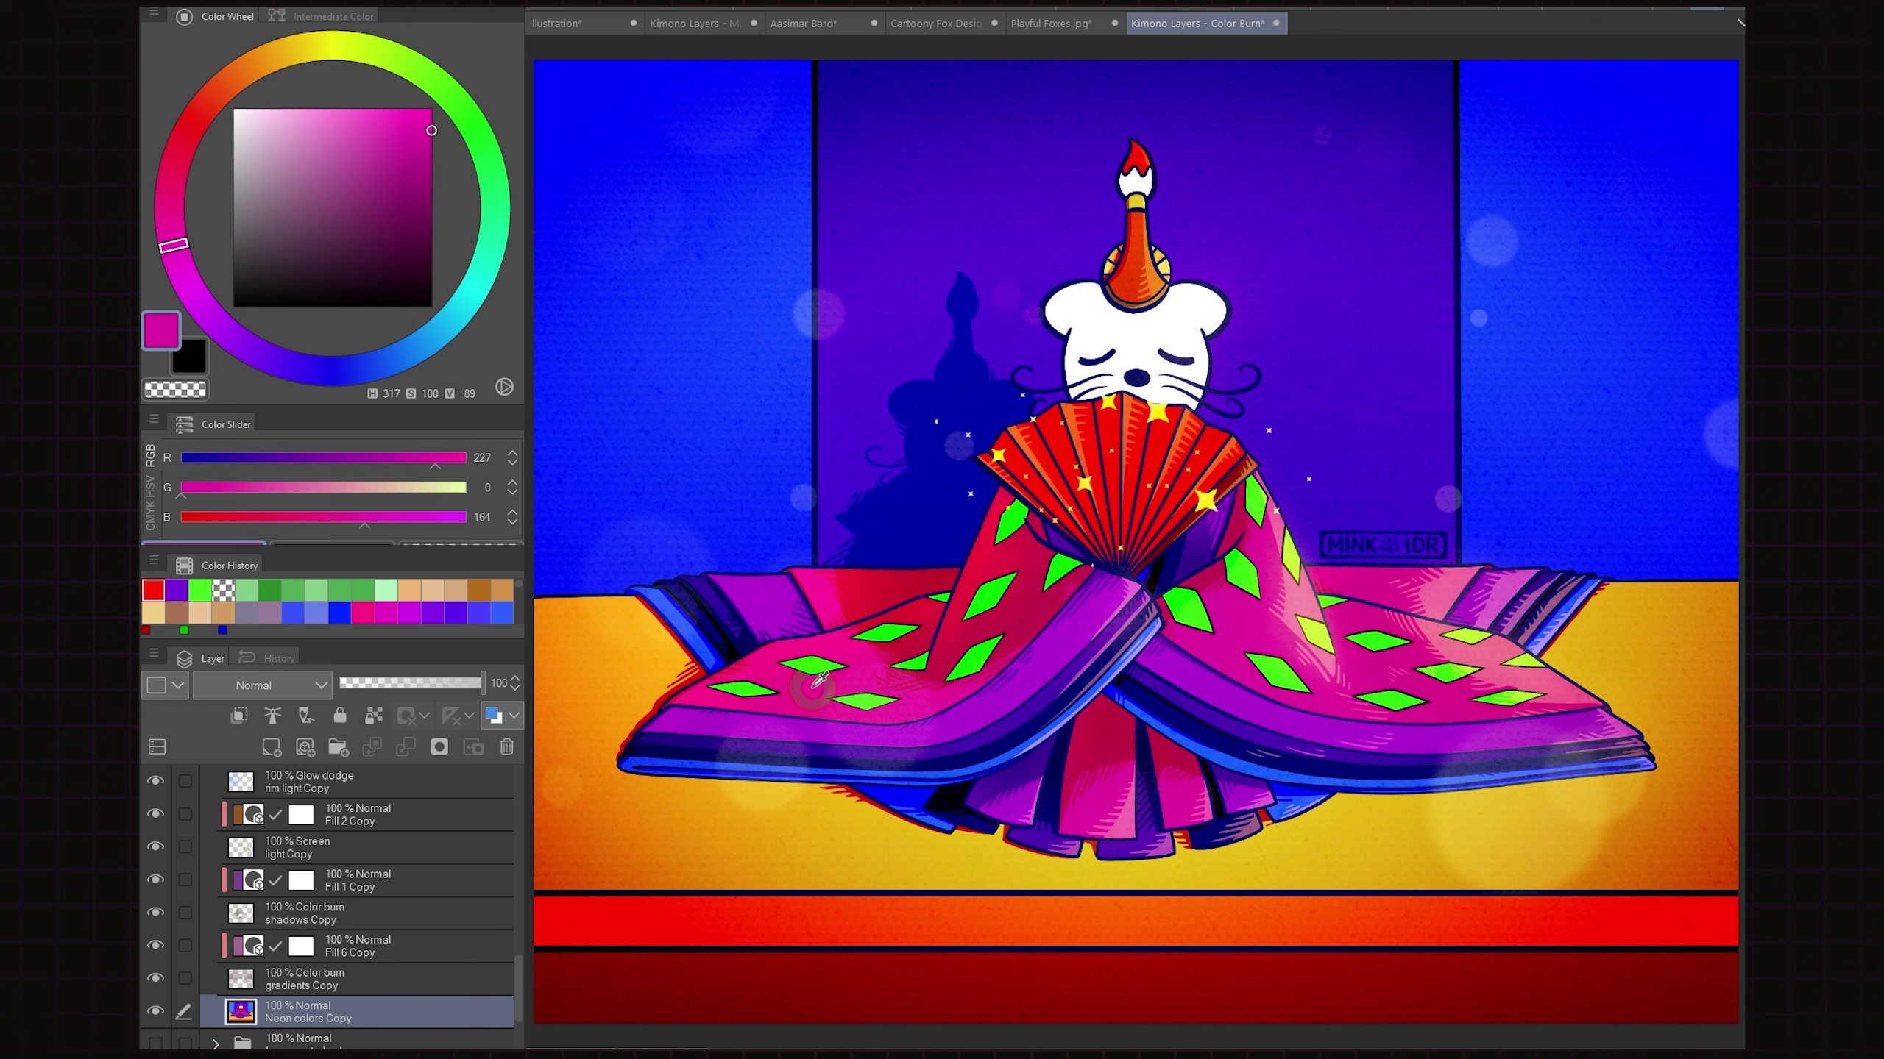
{"action": "left_click", "coordinate": [812, 657]}
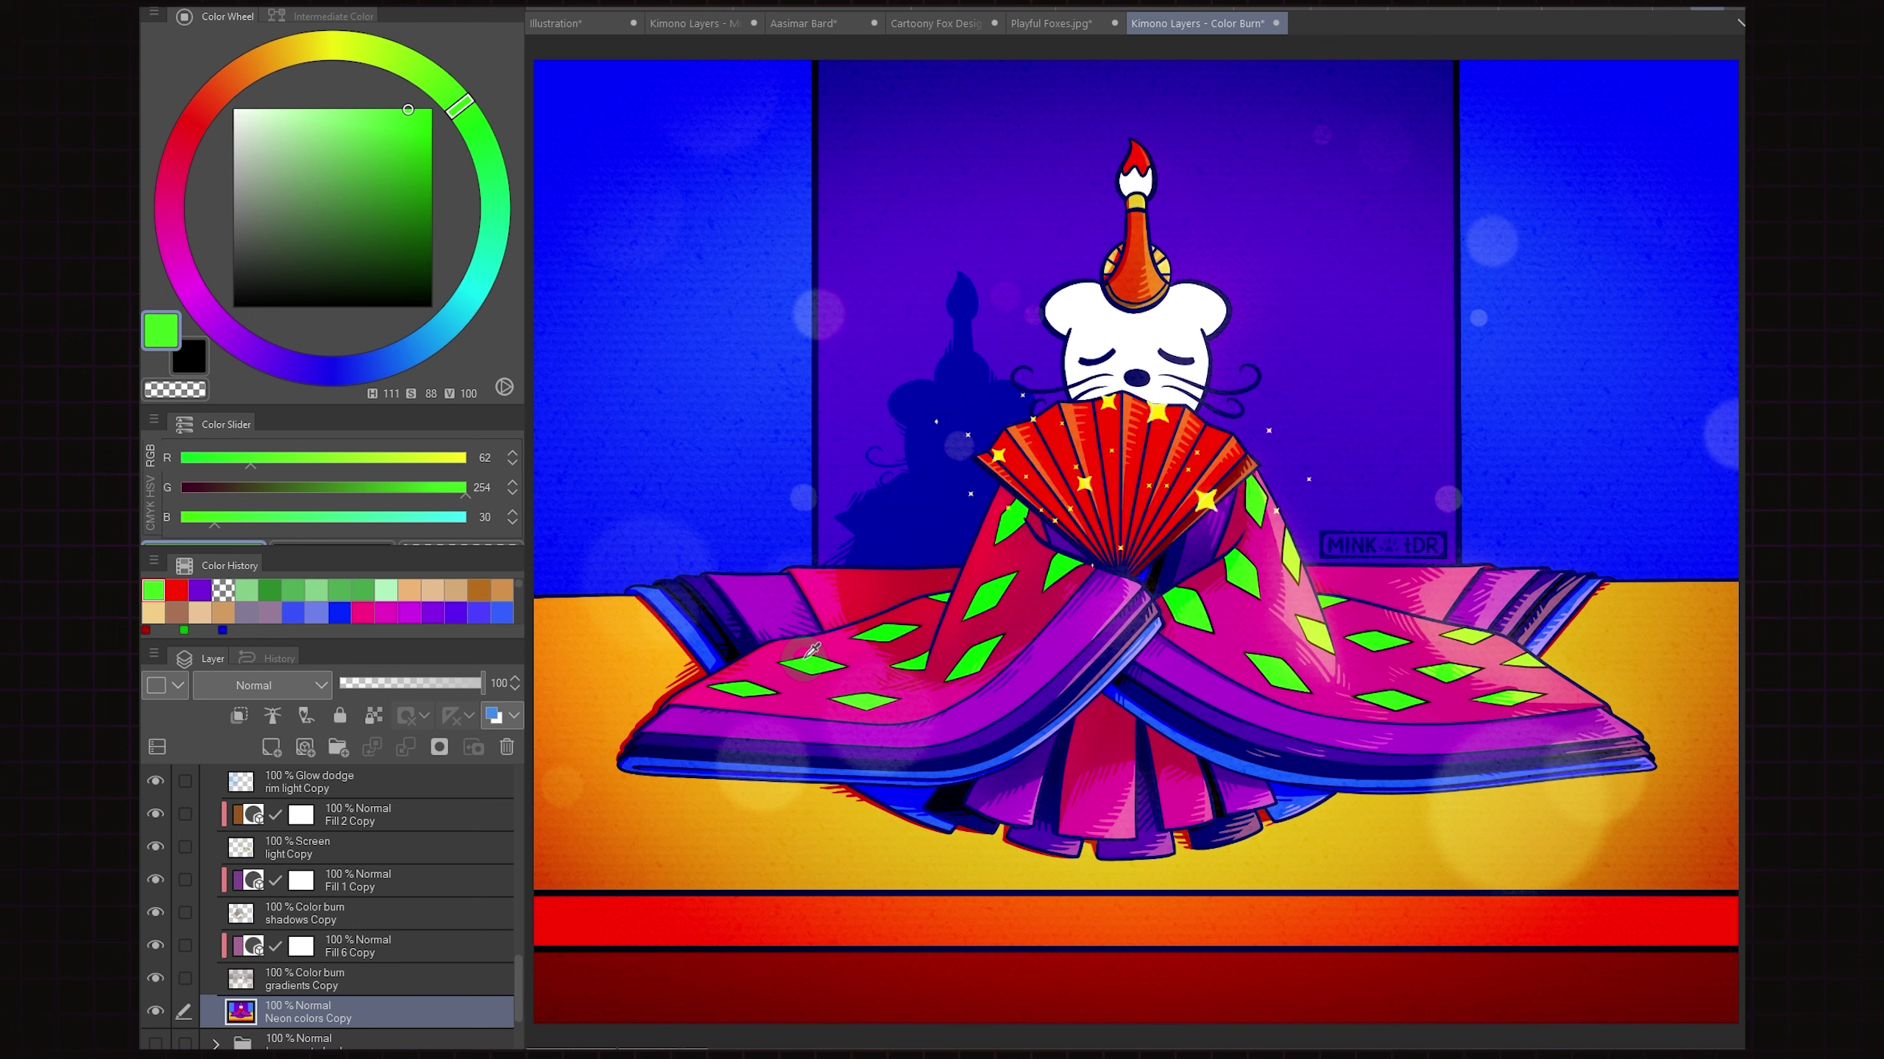
Select the neon version's Fill 7 Copy layer and sample colors across the middle of the kimono
{"action": "scroll", "coordinate": [395, 887], "scroll_direction": "down", "scroll_amount": 5}
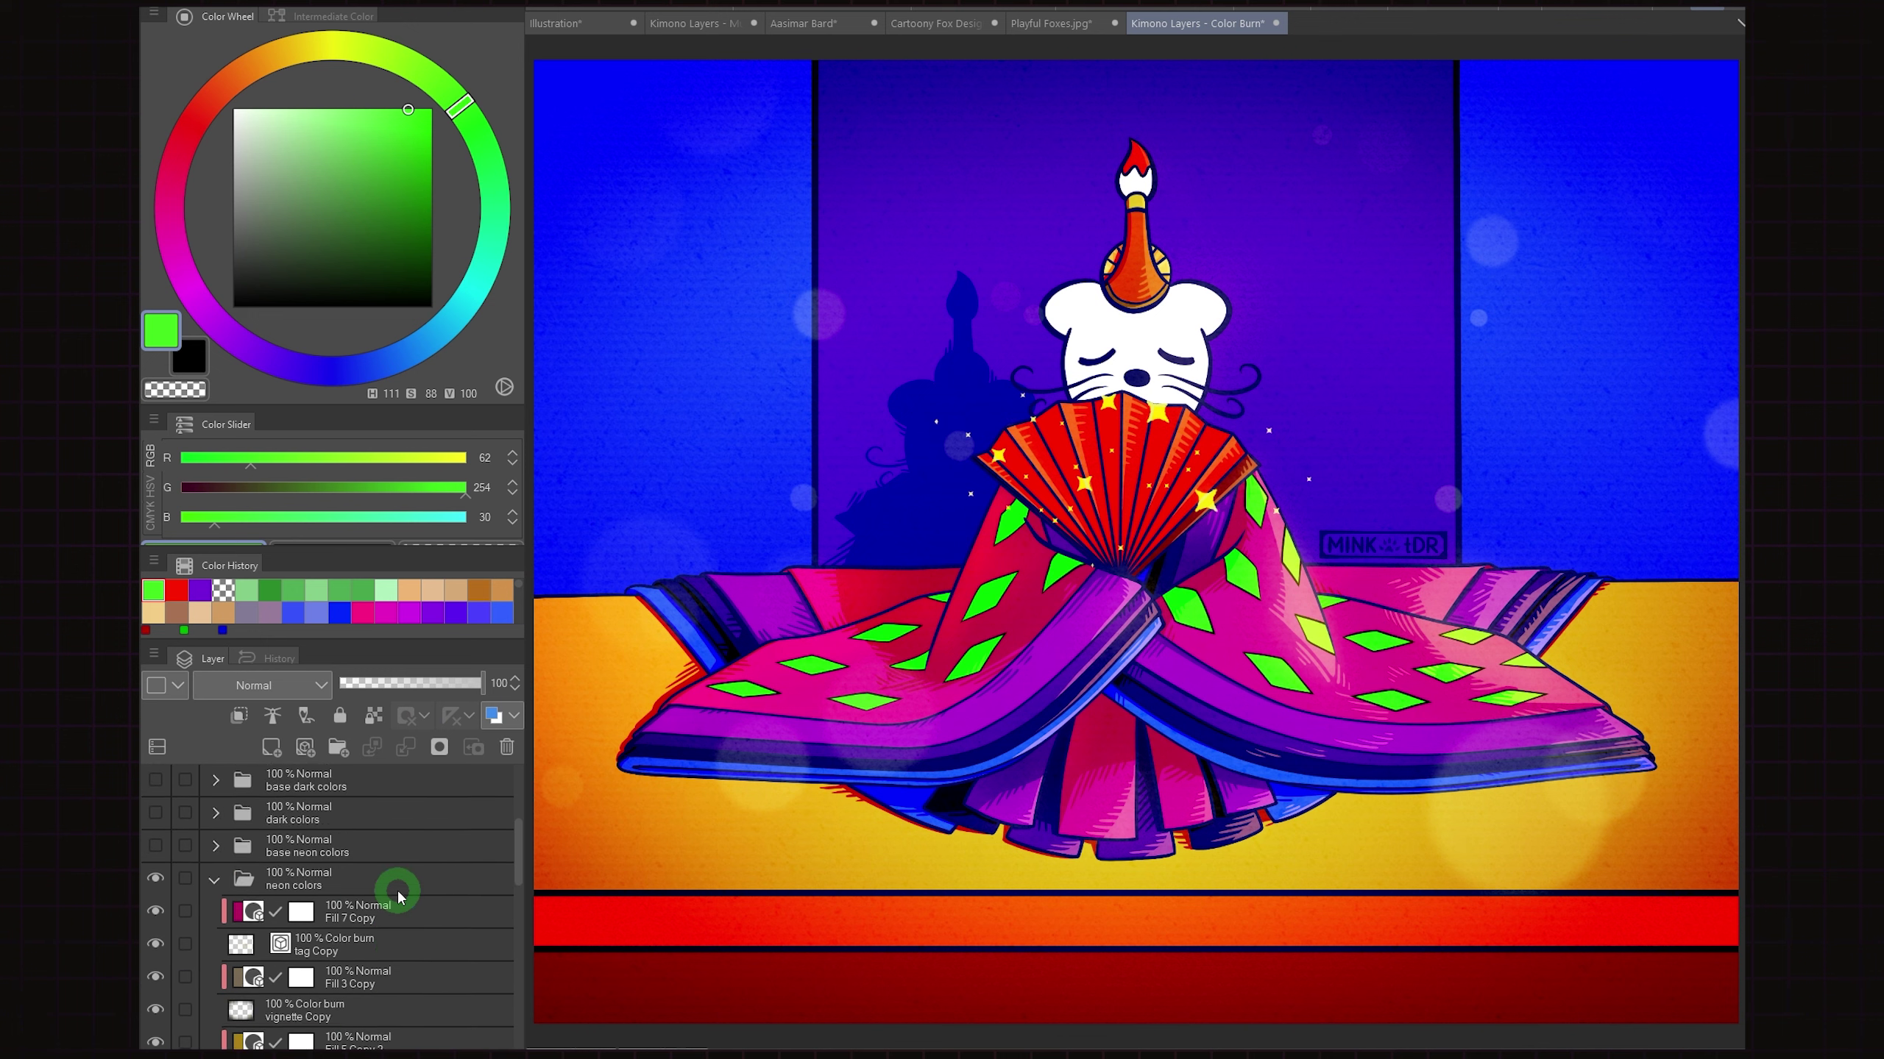
{"action": "left_click", "coordinate": [371, 912]}
{"action": "left_click_drag", "start_coordinate": [978, 605], "coordinate": [1193, 561]}
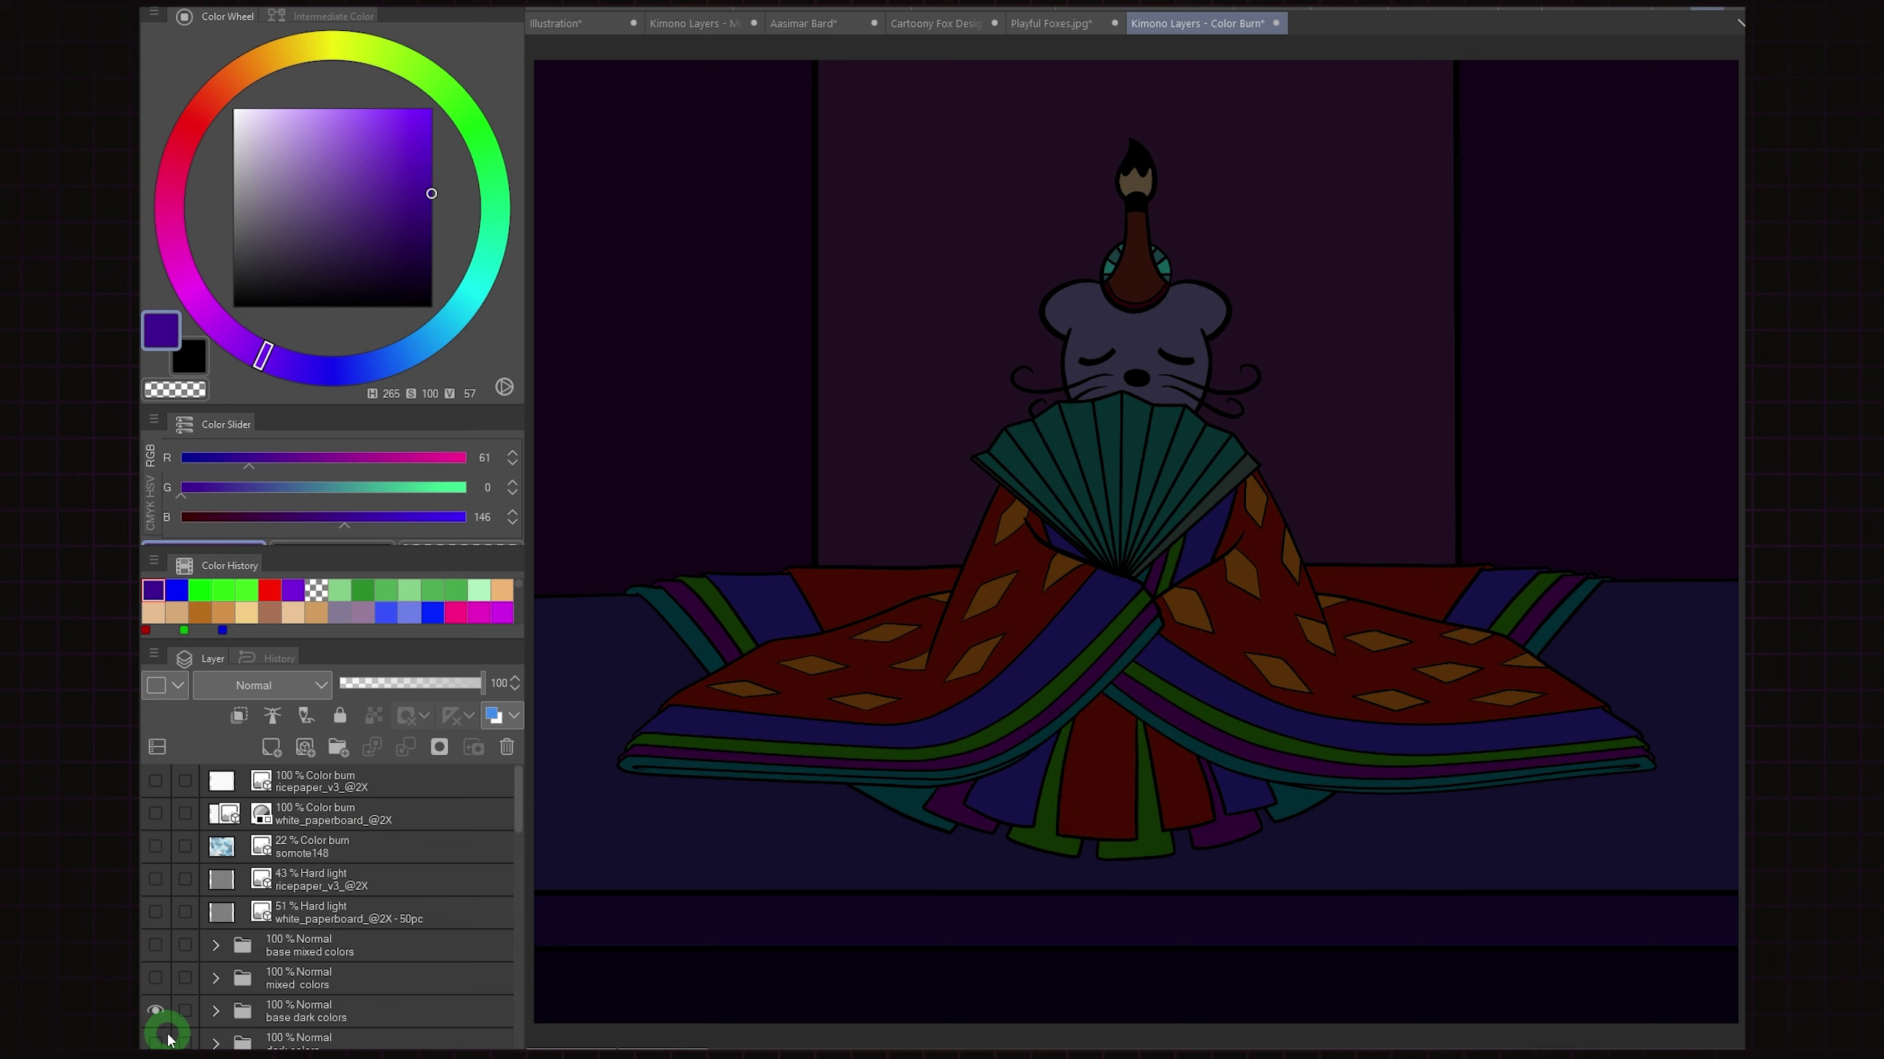
Select the base dark colors folder and sample flat dark colors from the kimono and the background
{"action": "left_click", "coordinate": [343, 1014]}
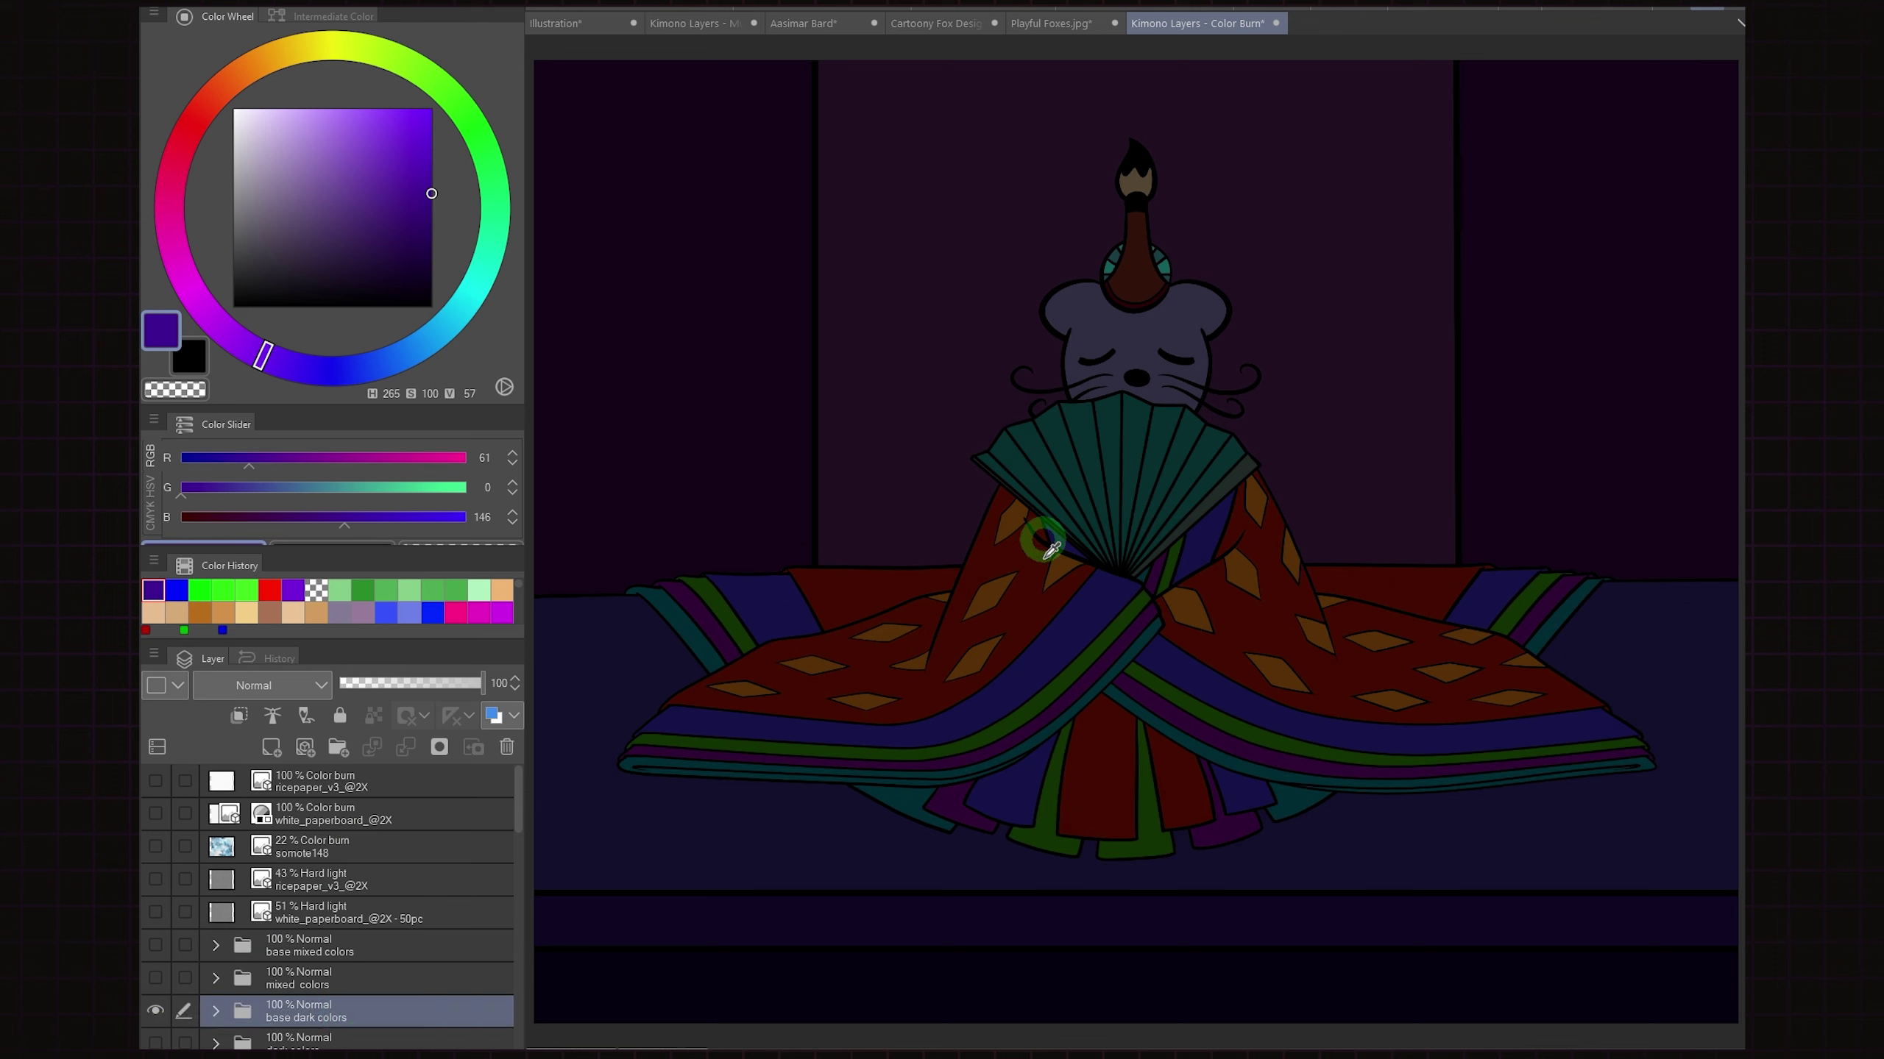
{"action": "left_click", "coordinate": [1045, 629]}
{"action": "left_click_drag", "start_coordinate": [1061, 628], "coordinate": [1383, 386]}
Show the two Color Burn paper textures and the dark colors folder, and hide the base dark colors folder
{"action": "left_click_drag", "start_coordinate": [155, 813], "coordinate": [155, 781]}
{"action": "left_click", "coordinate": [157, 1043]}
{"action": "left_click", "coordinate": [156, 1011]}
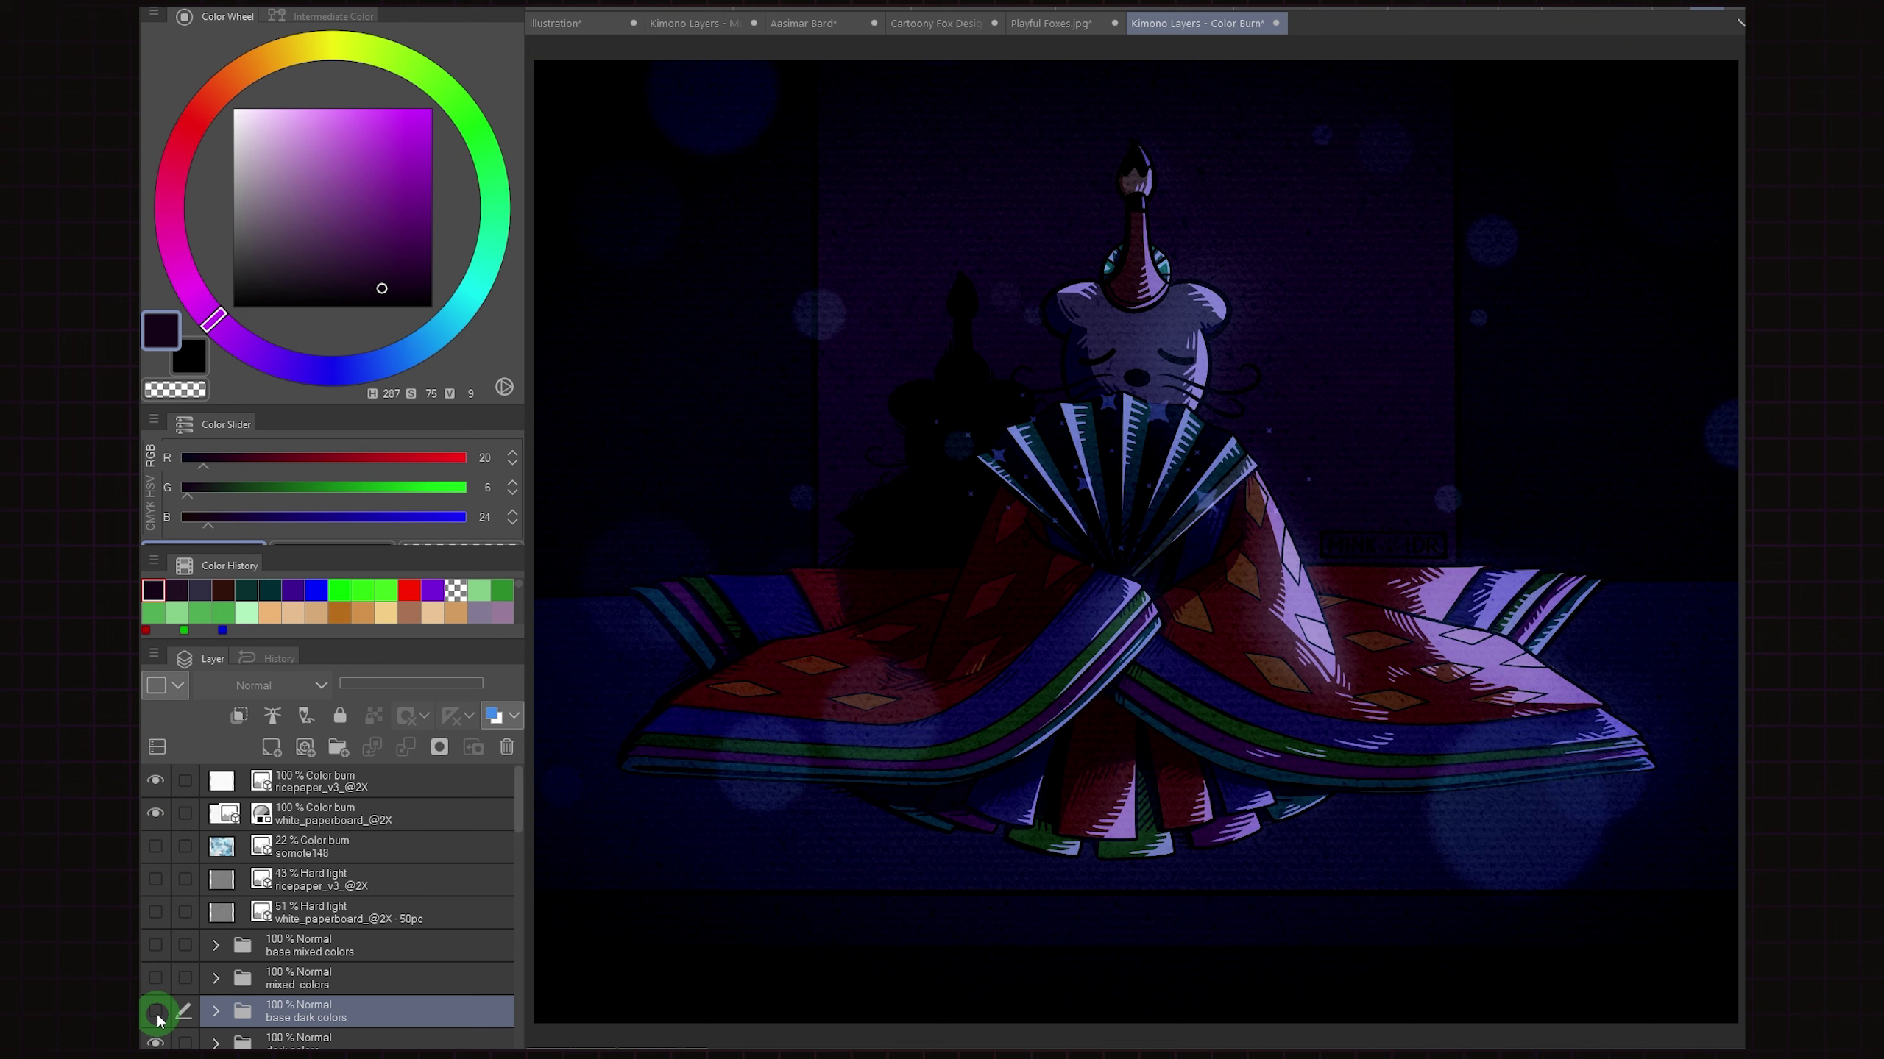
Try grayish lavender shades (HSV 271, 7, 84 and 271, 16, 74) as the Fill 1 Copy 3 shadow color
{"action": "scroll", "coordinate": [326, 905], "scroll_direction": "down", "scroll_amount": 10}
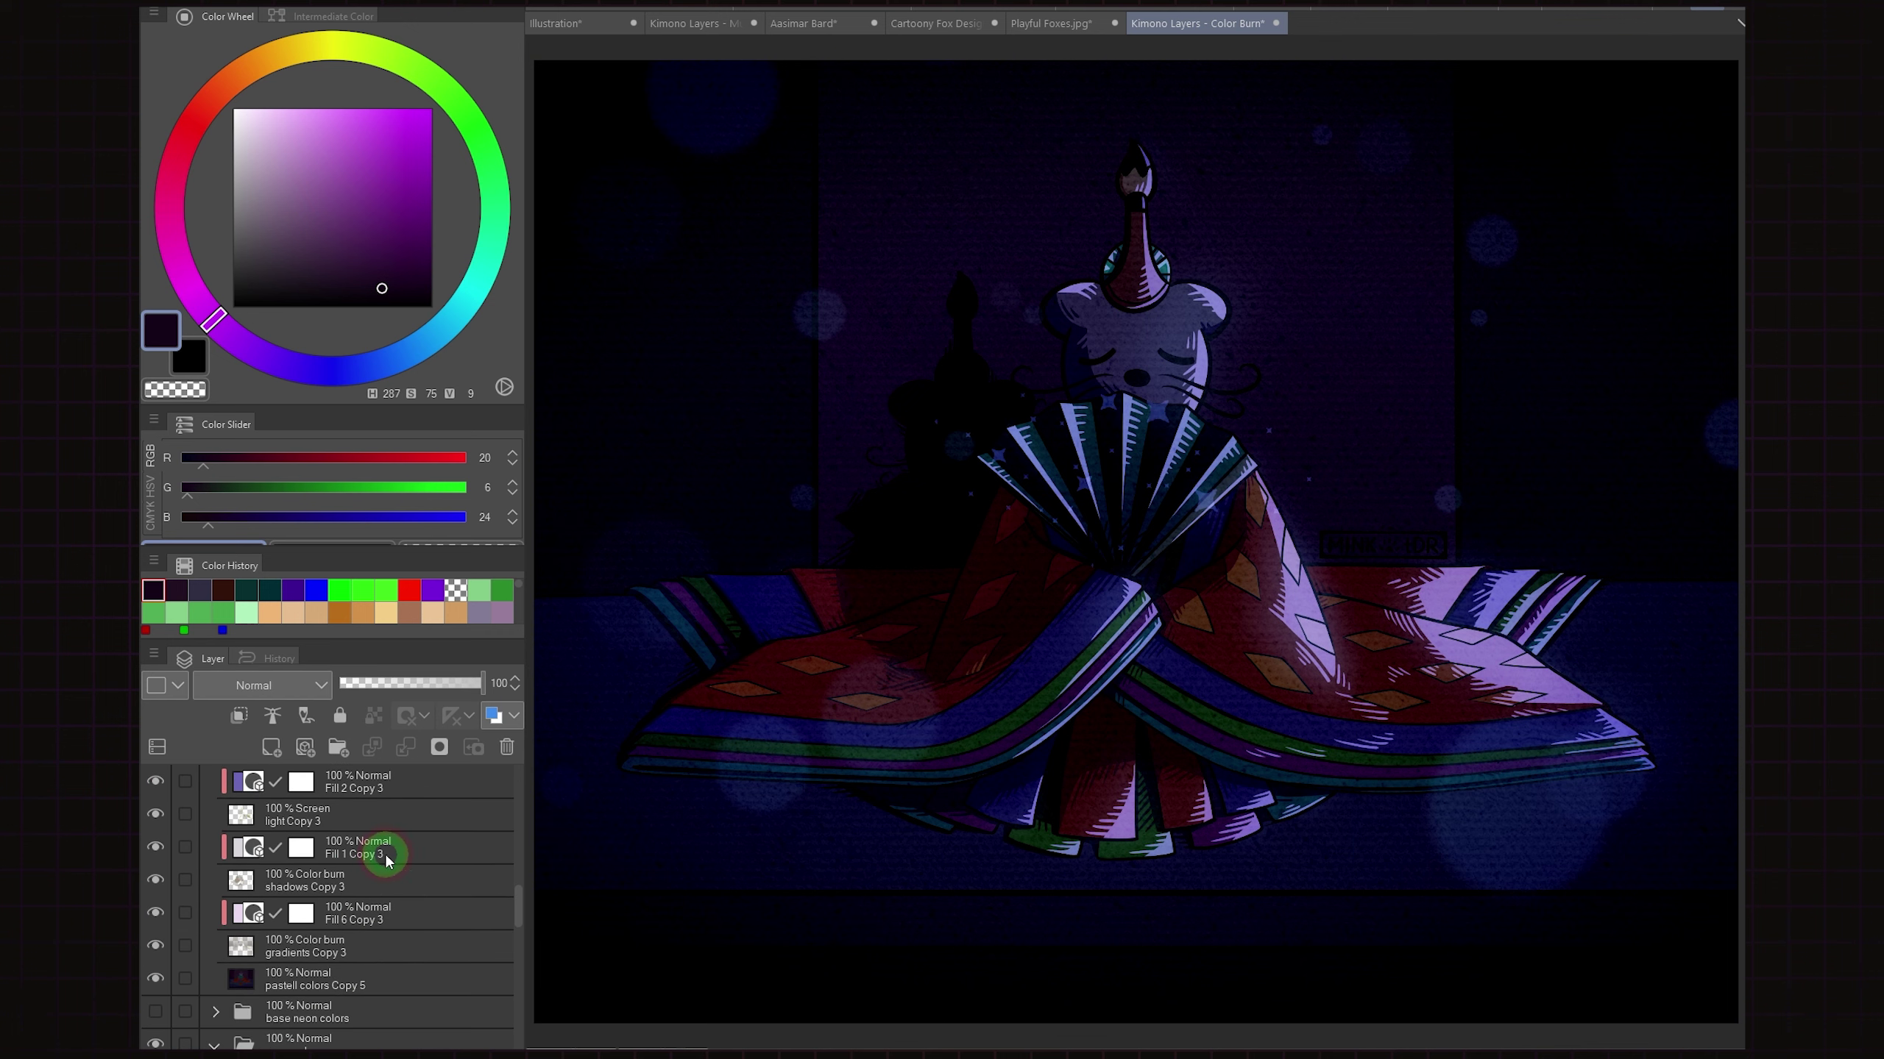
{"action": "left_click", "coordinate": [378, 853]}
{"action": "left_click", "coordinate": [252, 143]}
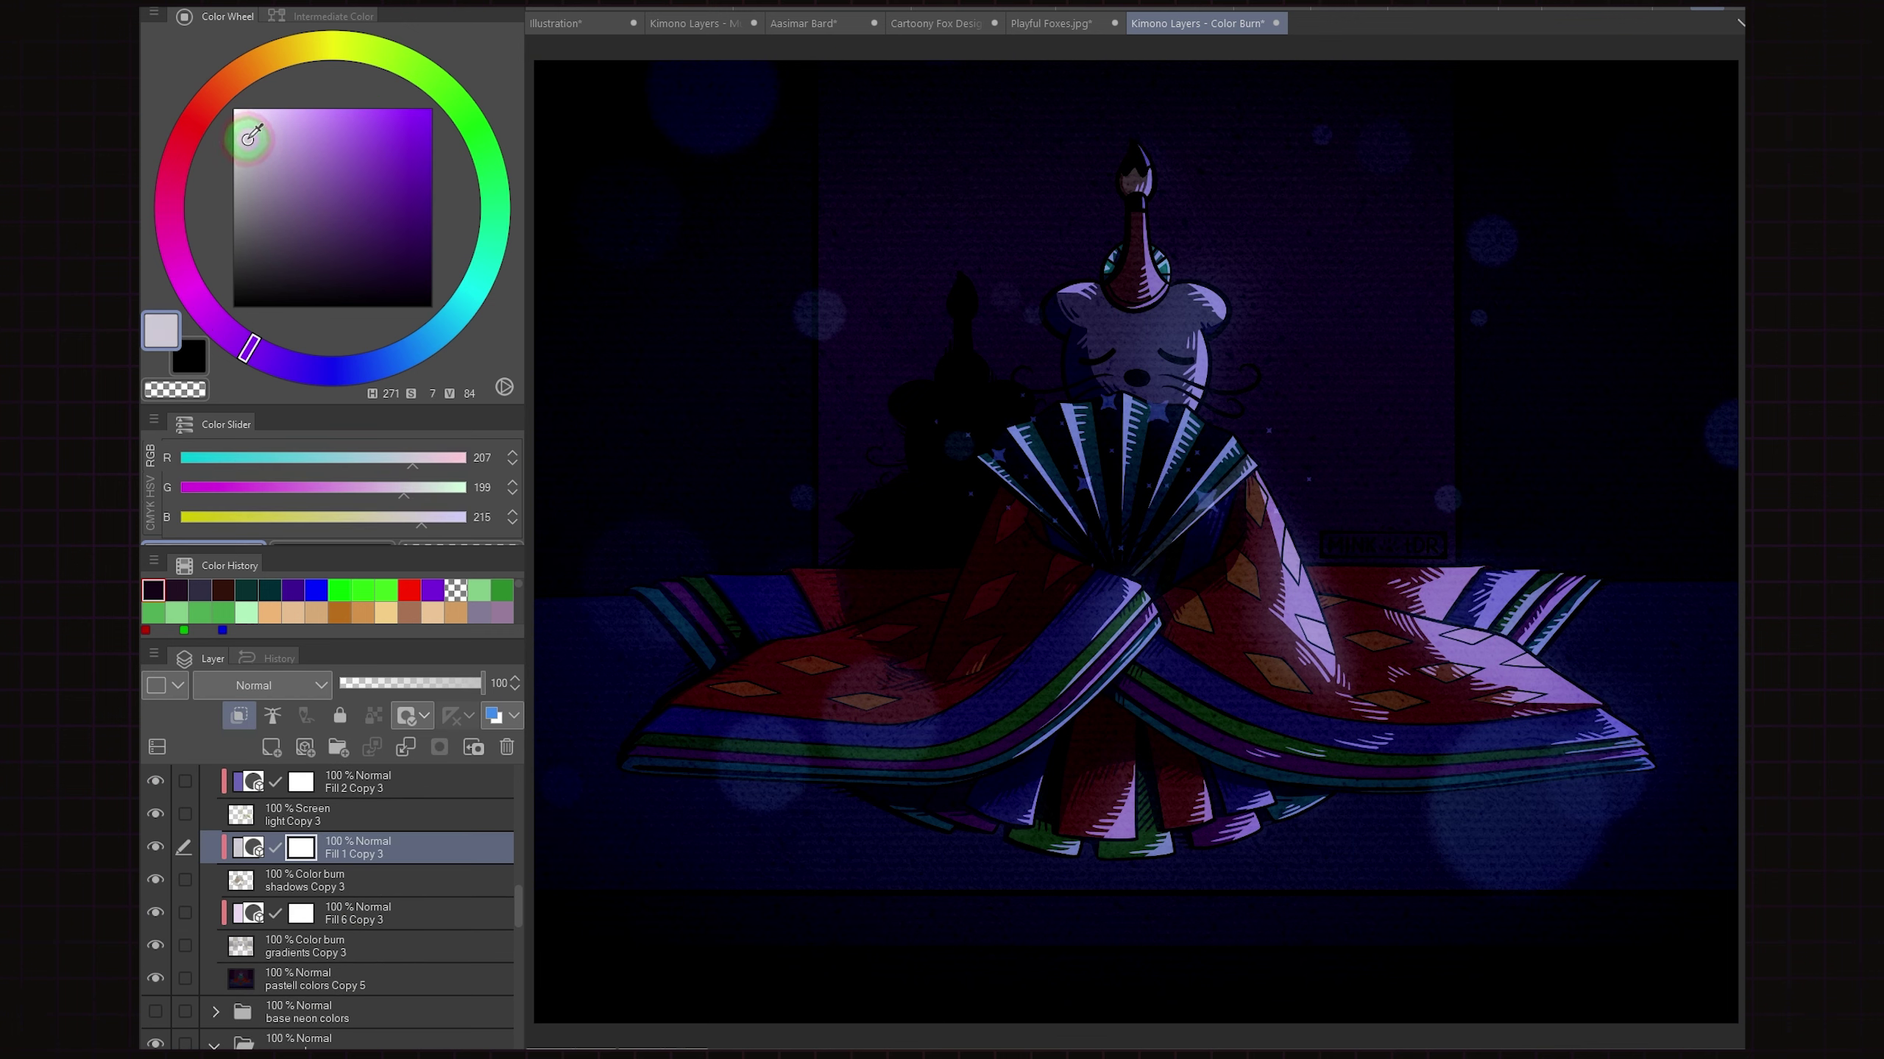
{"action": "left_click", "coordinate": [259, 148]}
{"action": "left_click", "coordinate": [267, 156]}
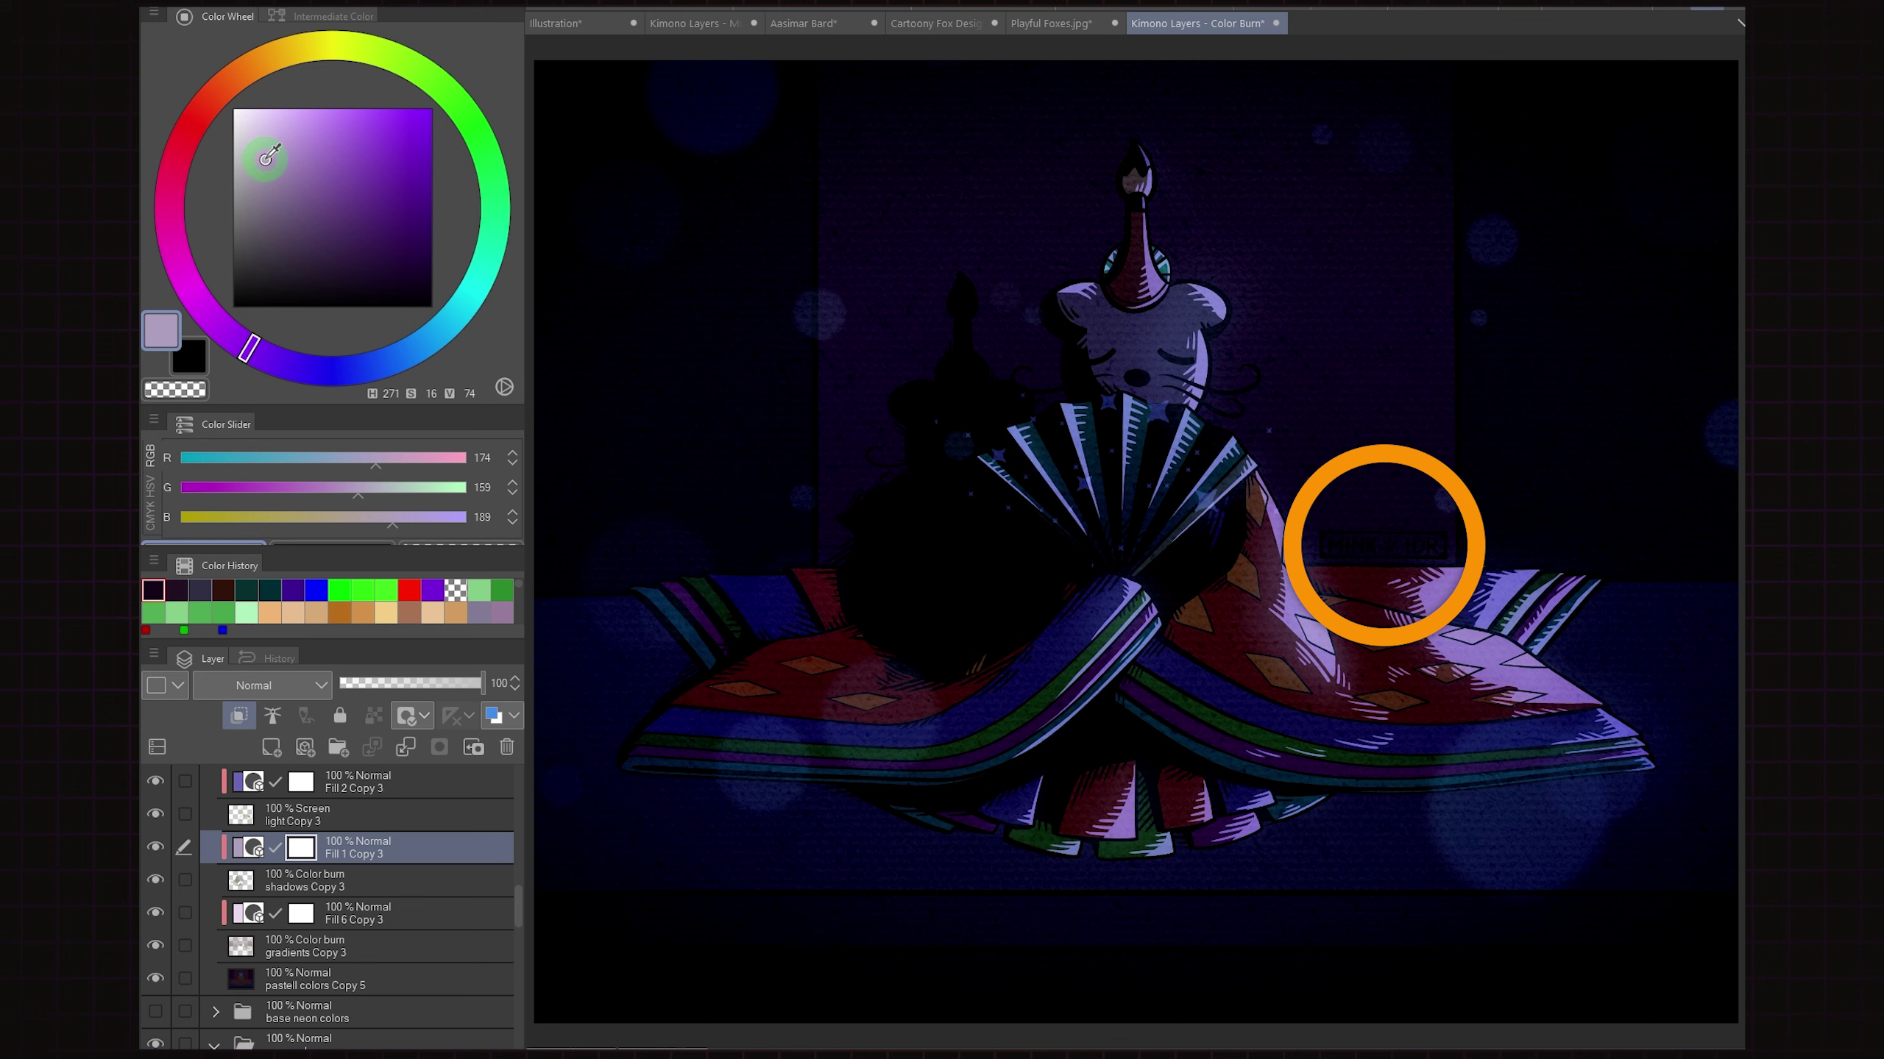
Try violet (HSV 271, 100, 100), orange-red (12, 100, 100) and pure red (0, 100, 100) as the dark version's shadow color, and undo the trials
{"action": "left_click_drag", "start_coordinate": [267, 156], "coordinate": [456, 96]}
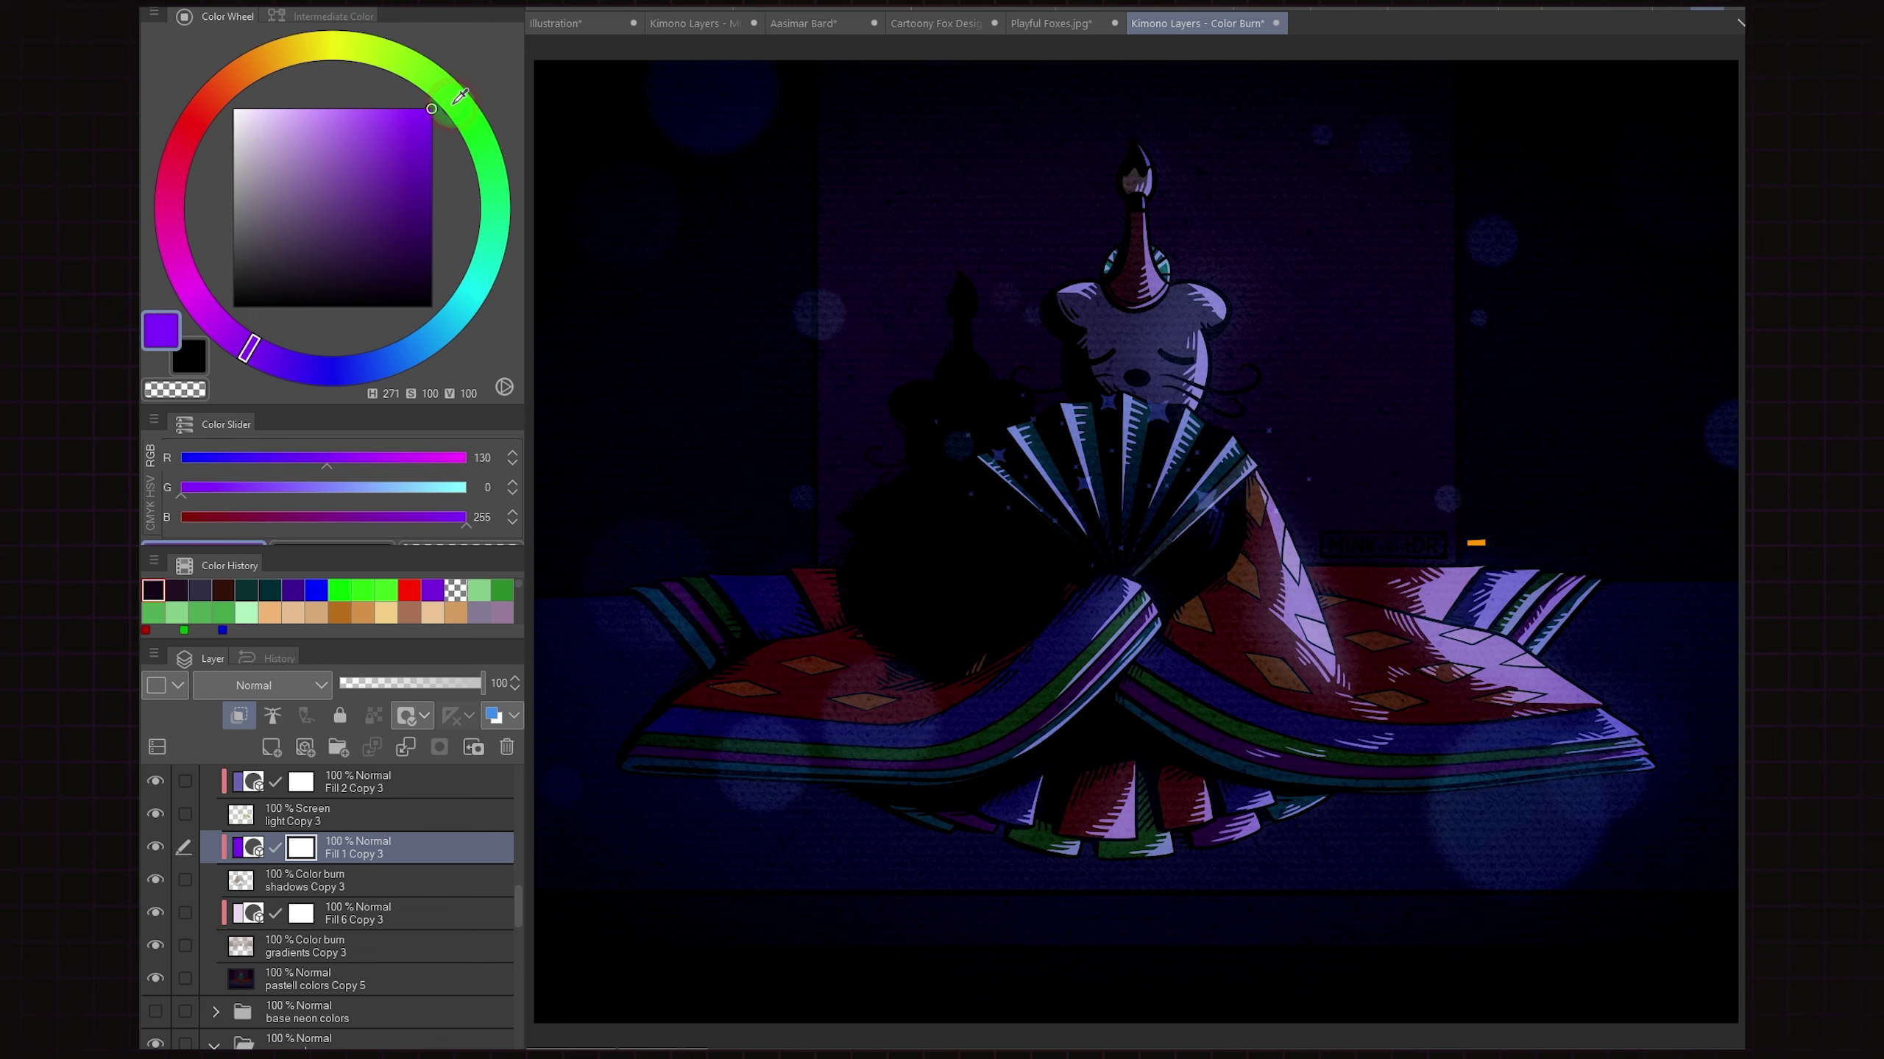
{"action": "mouse_move", "coordinate": [281, 359]}
{"action": "left_mouse_down"}
{"action": "mouse_move", "coordinate": [375, 349]}
{"action": "mouse_move", "coordinate": [420, 302]}
{"action": "mouse_move", "coordinate": [458, 198]}
{"action": "mouse_move", "coordinate": [352, 85]}
{"action": "mouse_move", "coordinate": [287, 80]}
{"action": "mouse_move", "coordinate": [239, 119]}
{"action": "left_mouse_up"}
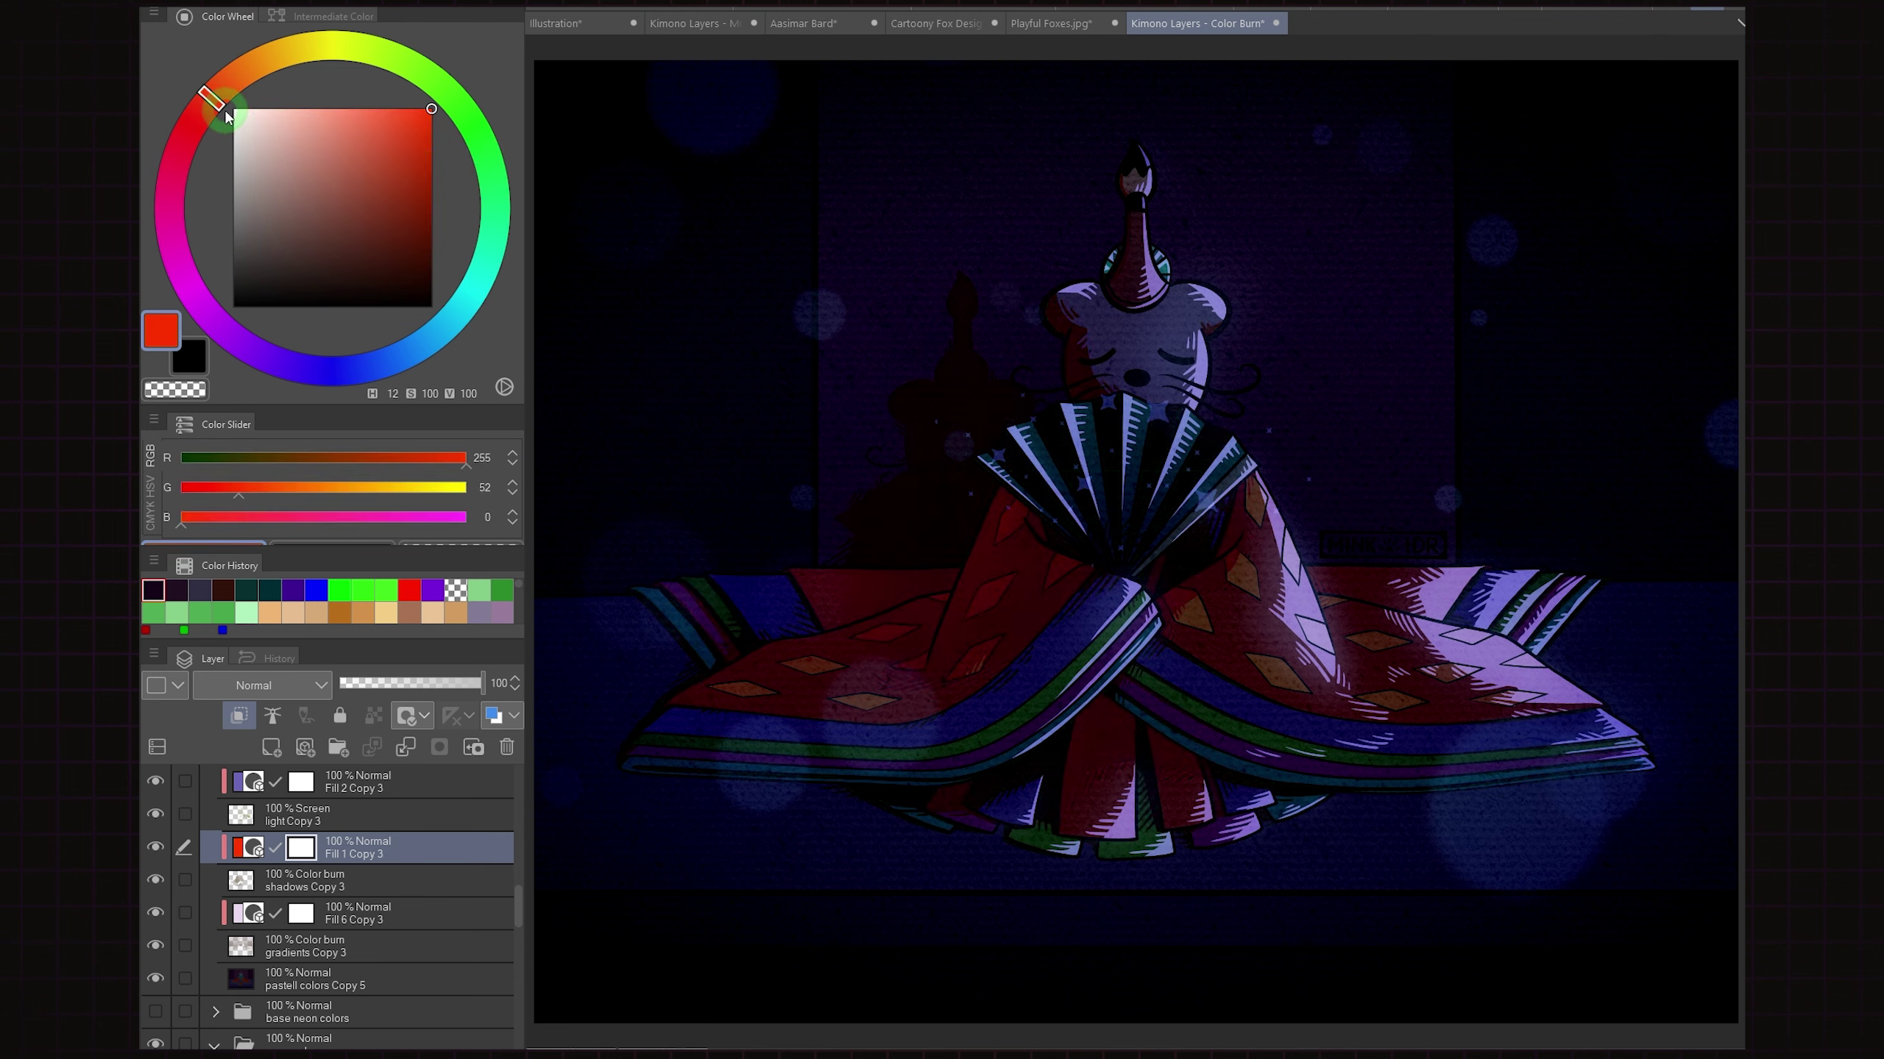
{"action": "left_click", "coordinate": [182, 487]}
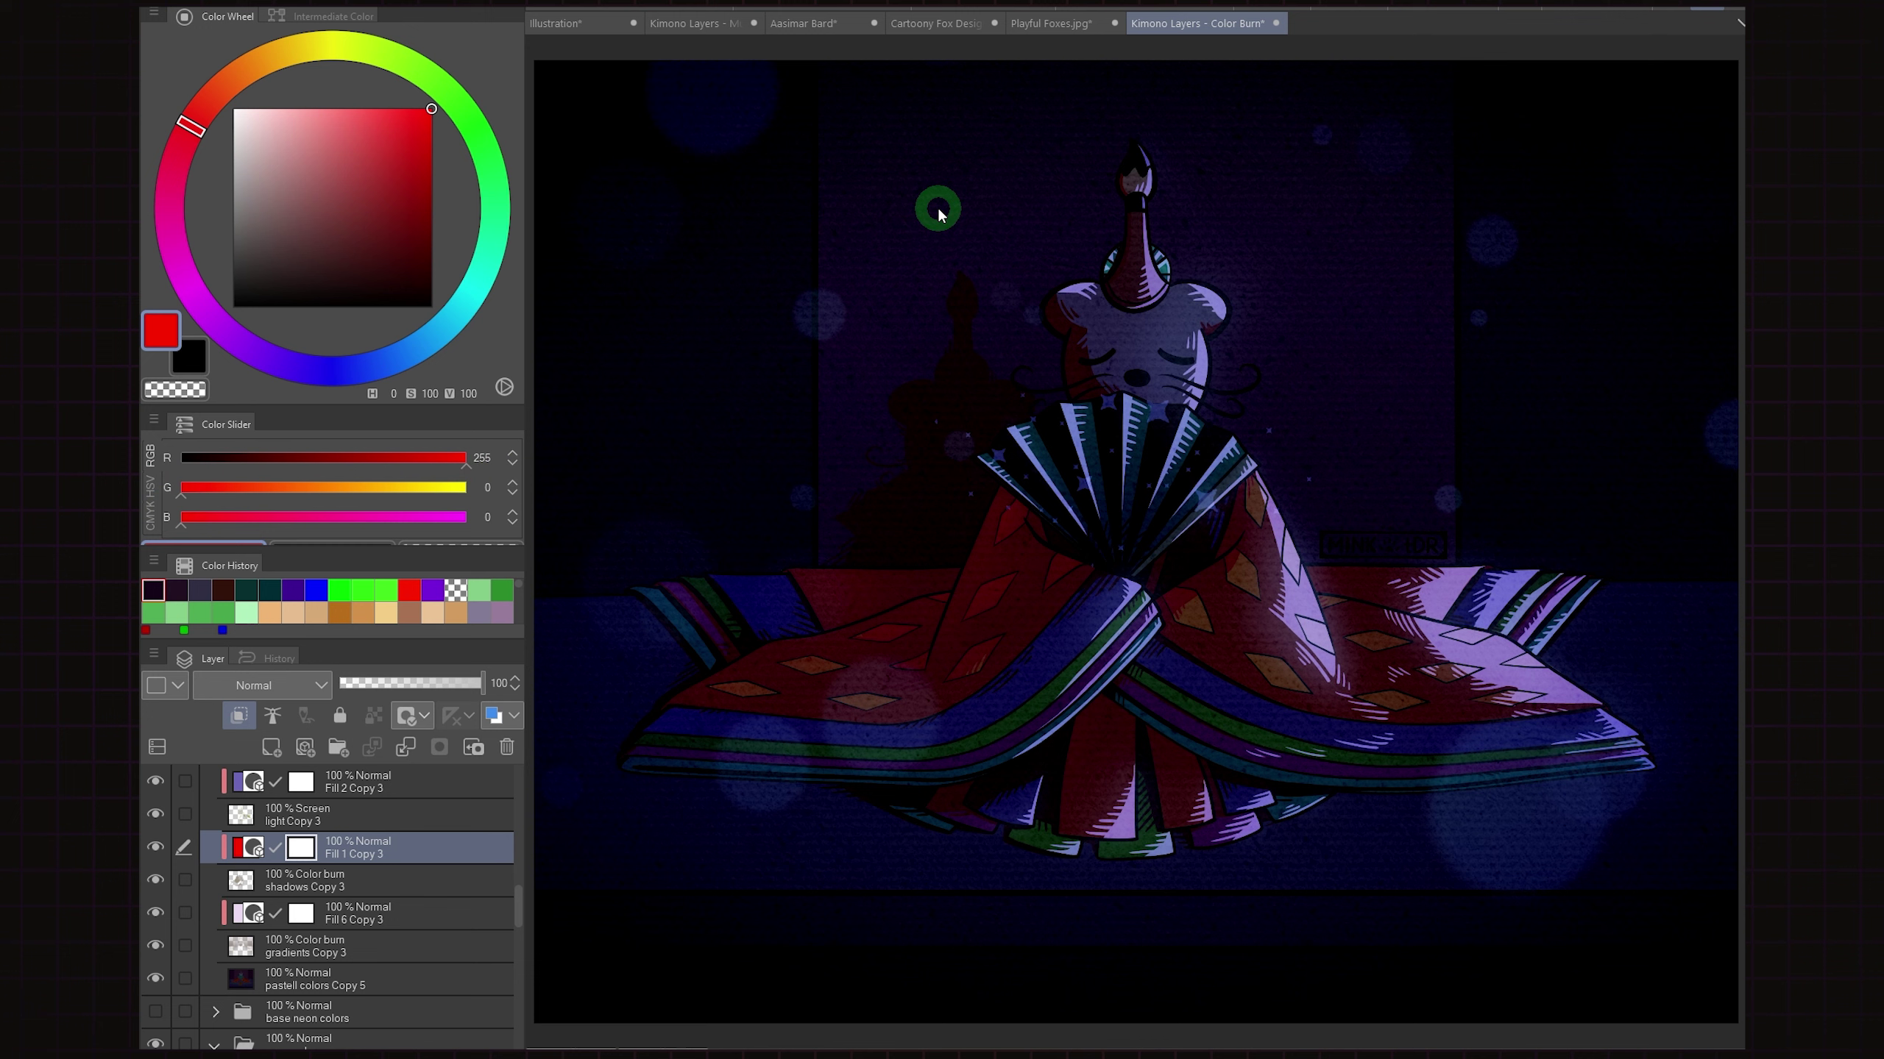
{"action": "left_click", "coordinate": [1333, 6]}
{"action": "left_click", "coordinate": [1334, 7]}
{"action": "left_click", "coordinate": [1333, 7]}
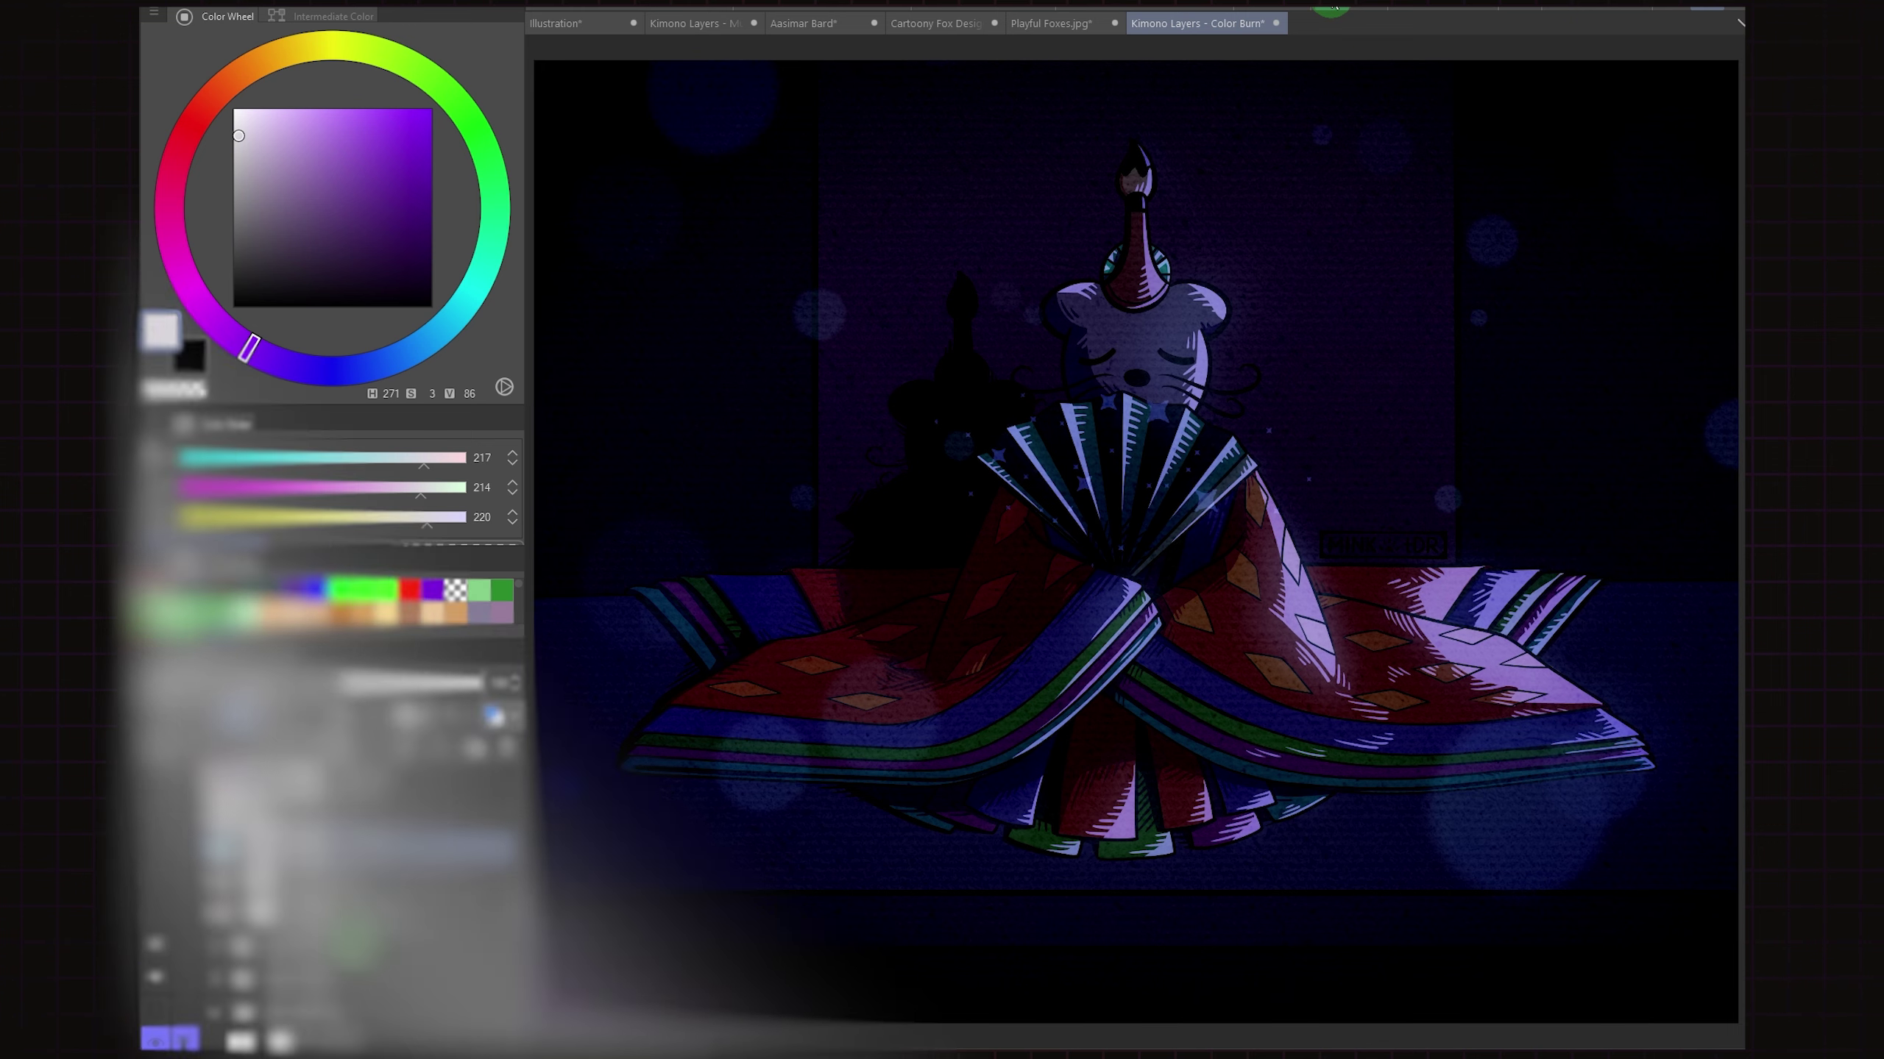
Select the base mixed colors folder and sample the kimono's turquoise trim and the headpiece's cyan and yellow
{"action": "left_click", "coordinate": [356, 946]}
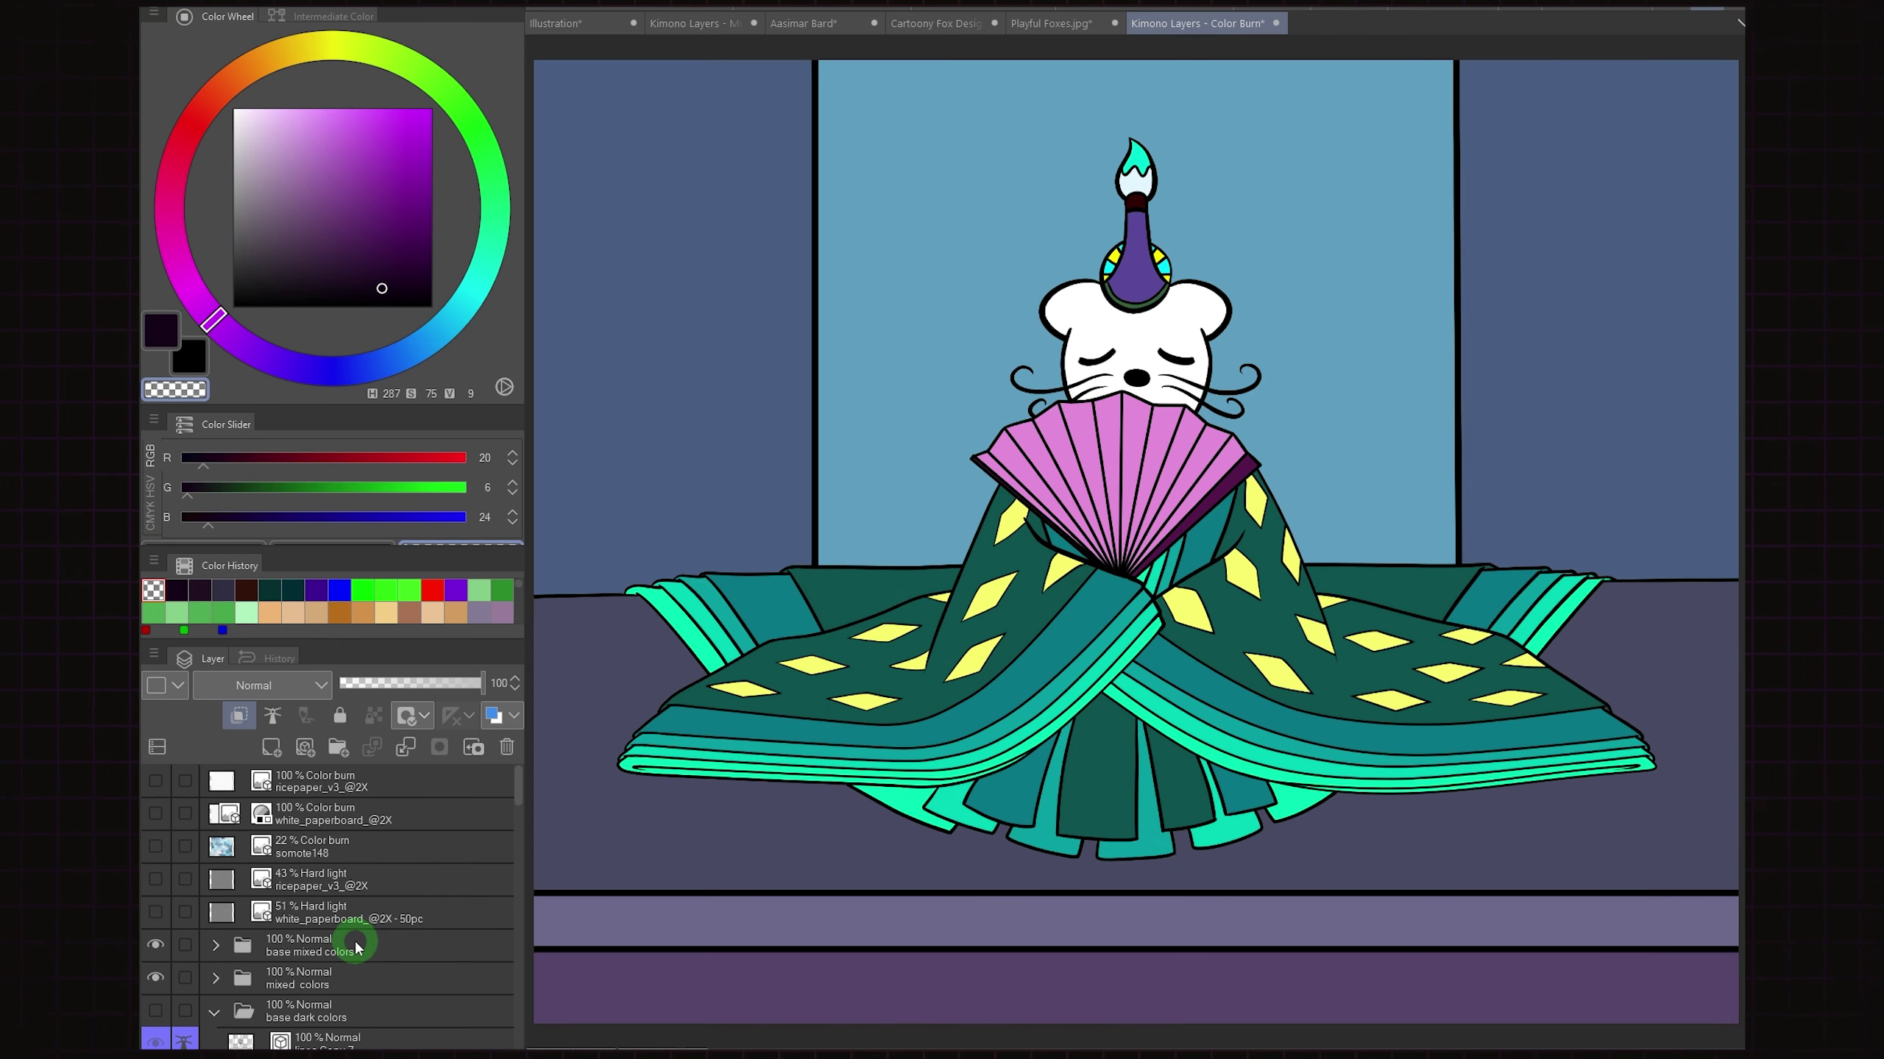
{"action": "left_click_drag", "start_coordinate": [816, 705], "coordinate": [795, 762]}
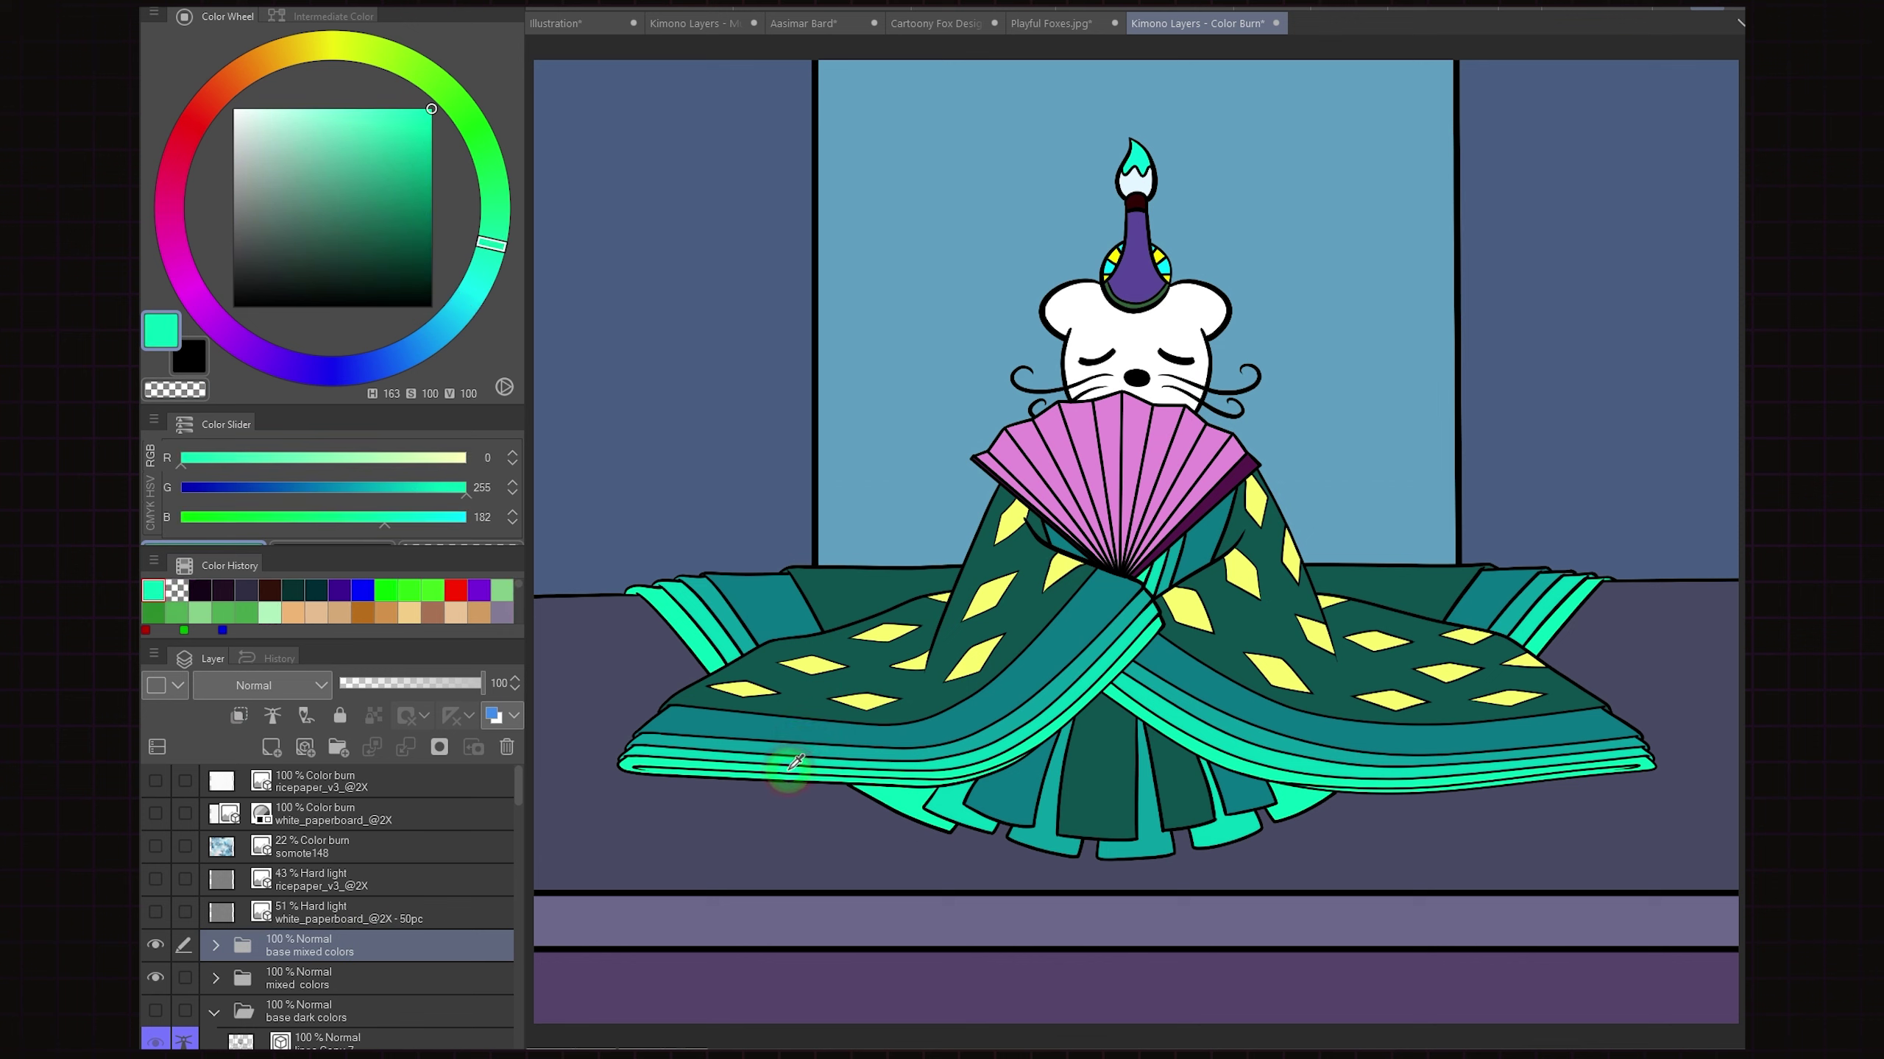
{"action": "left_click", "coordinate": [1136, 276]}
{"action": "left_click", "coordinate": [1112, 269]}
{"action": "left_click", "coordinate": [1108, 264]}
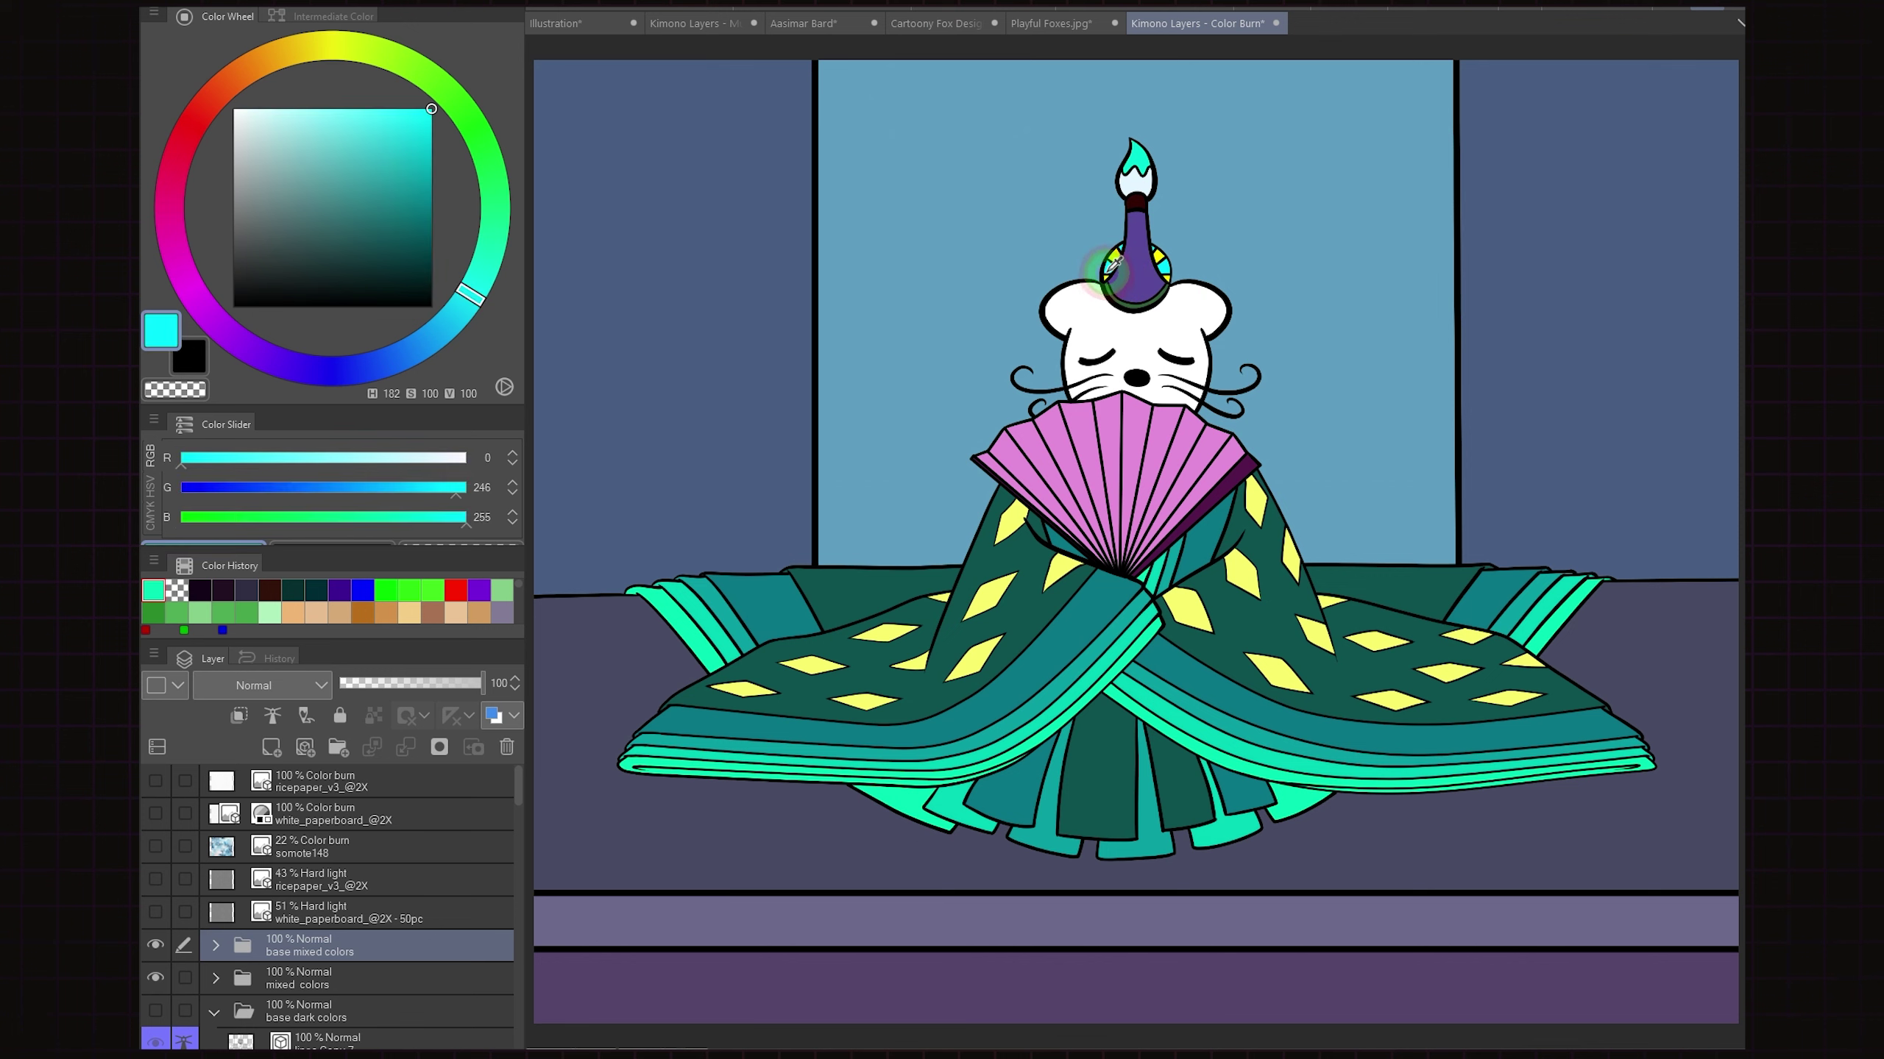
{"action": "left_click", "coordinate": [1115, 258]}
Sample the mixed version's background blues, floor color, pink fan and the two purple stripes below the floor
{"action": "left_click", "coordinate": [1384, 235]}
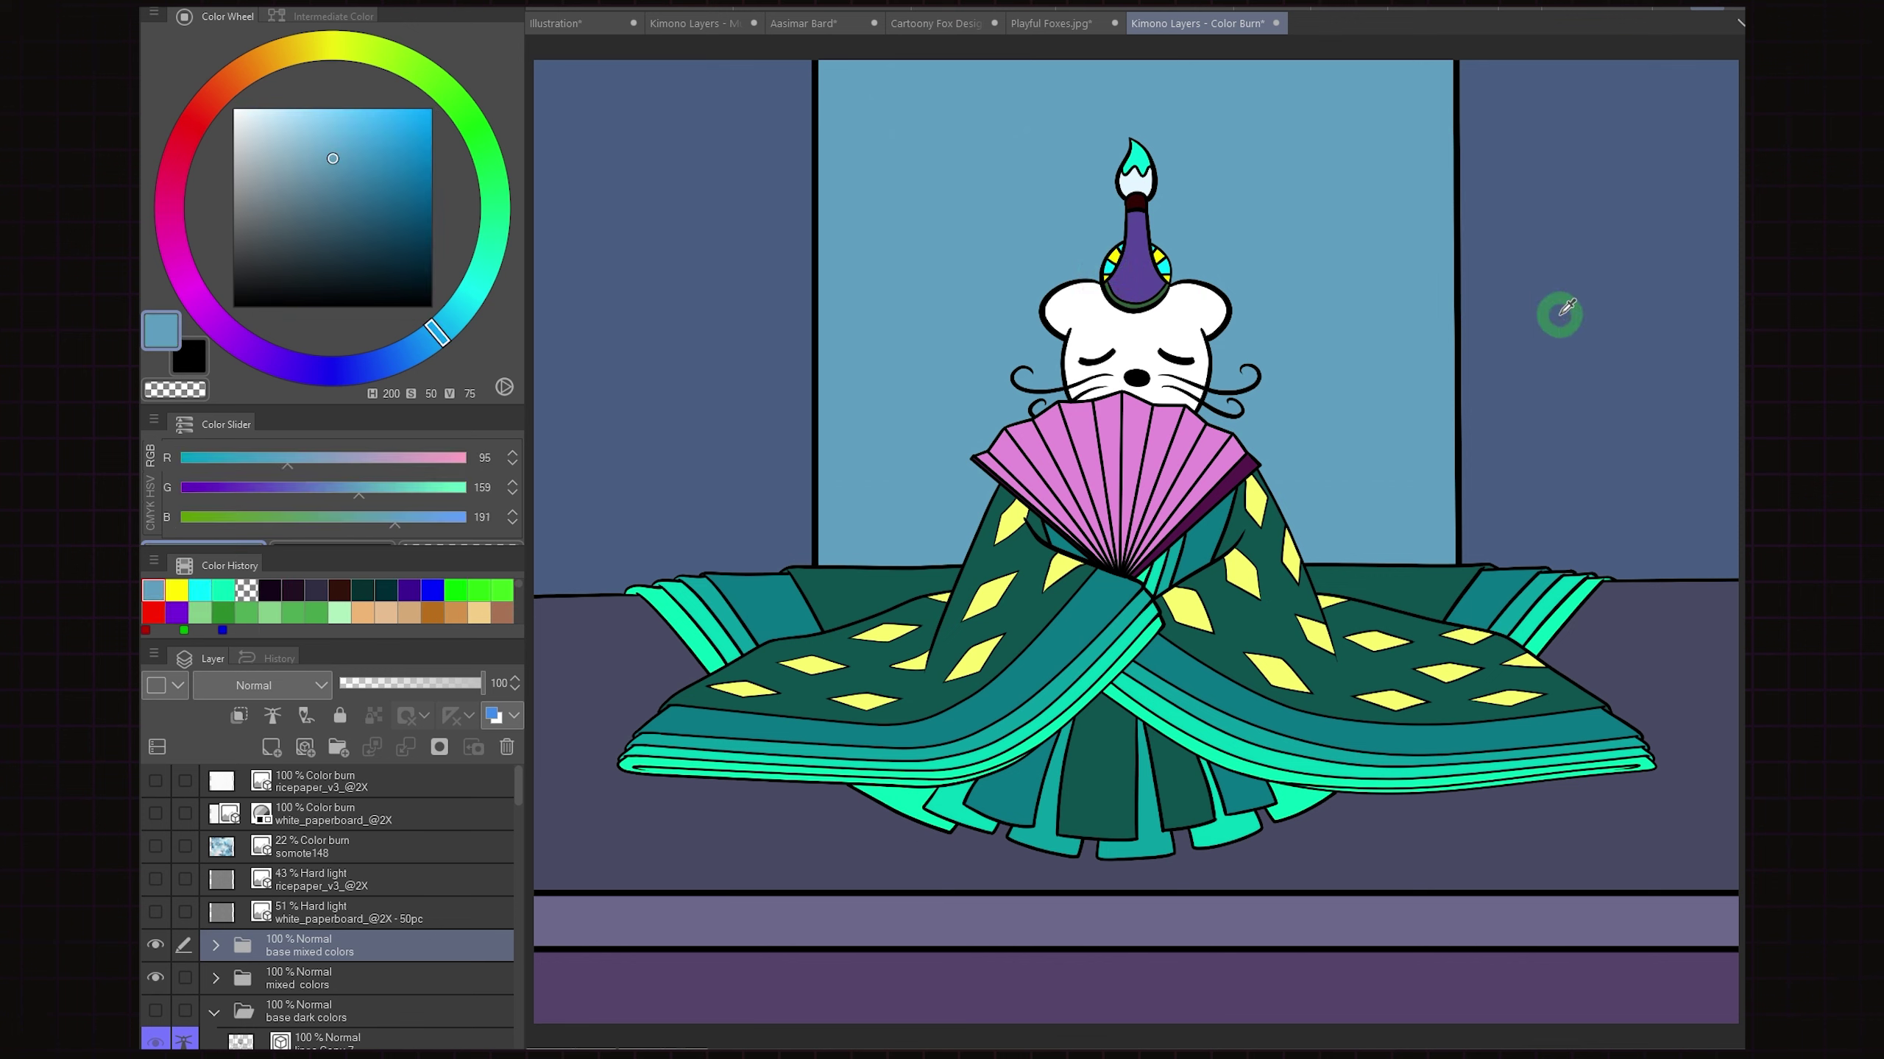
{"action": "left_click", "coordinate": [1598, 526]}
{"action": "left_click", "coordinate": [1674, 660]}
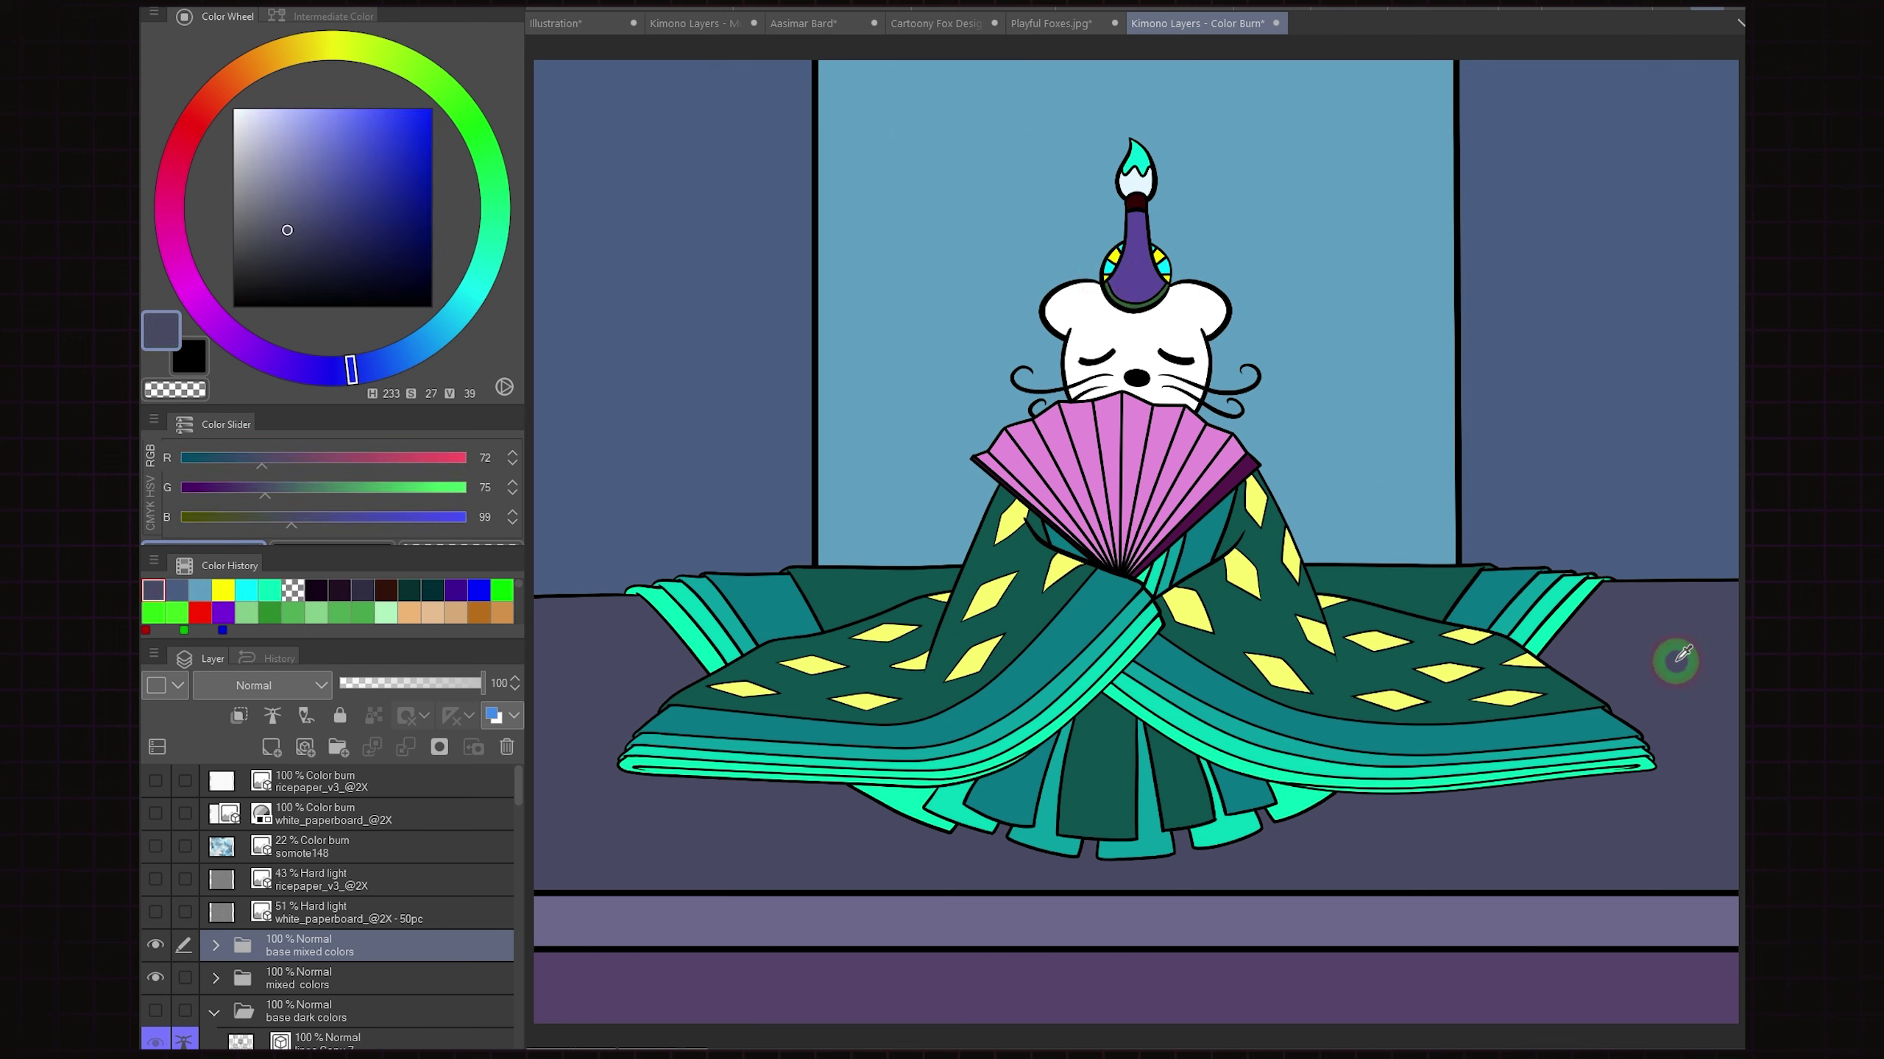
{"action": "left_click", "coordinate": [1133, 480]}
{"action": "left_click", "coordinate": [980, 973]}
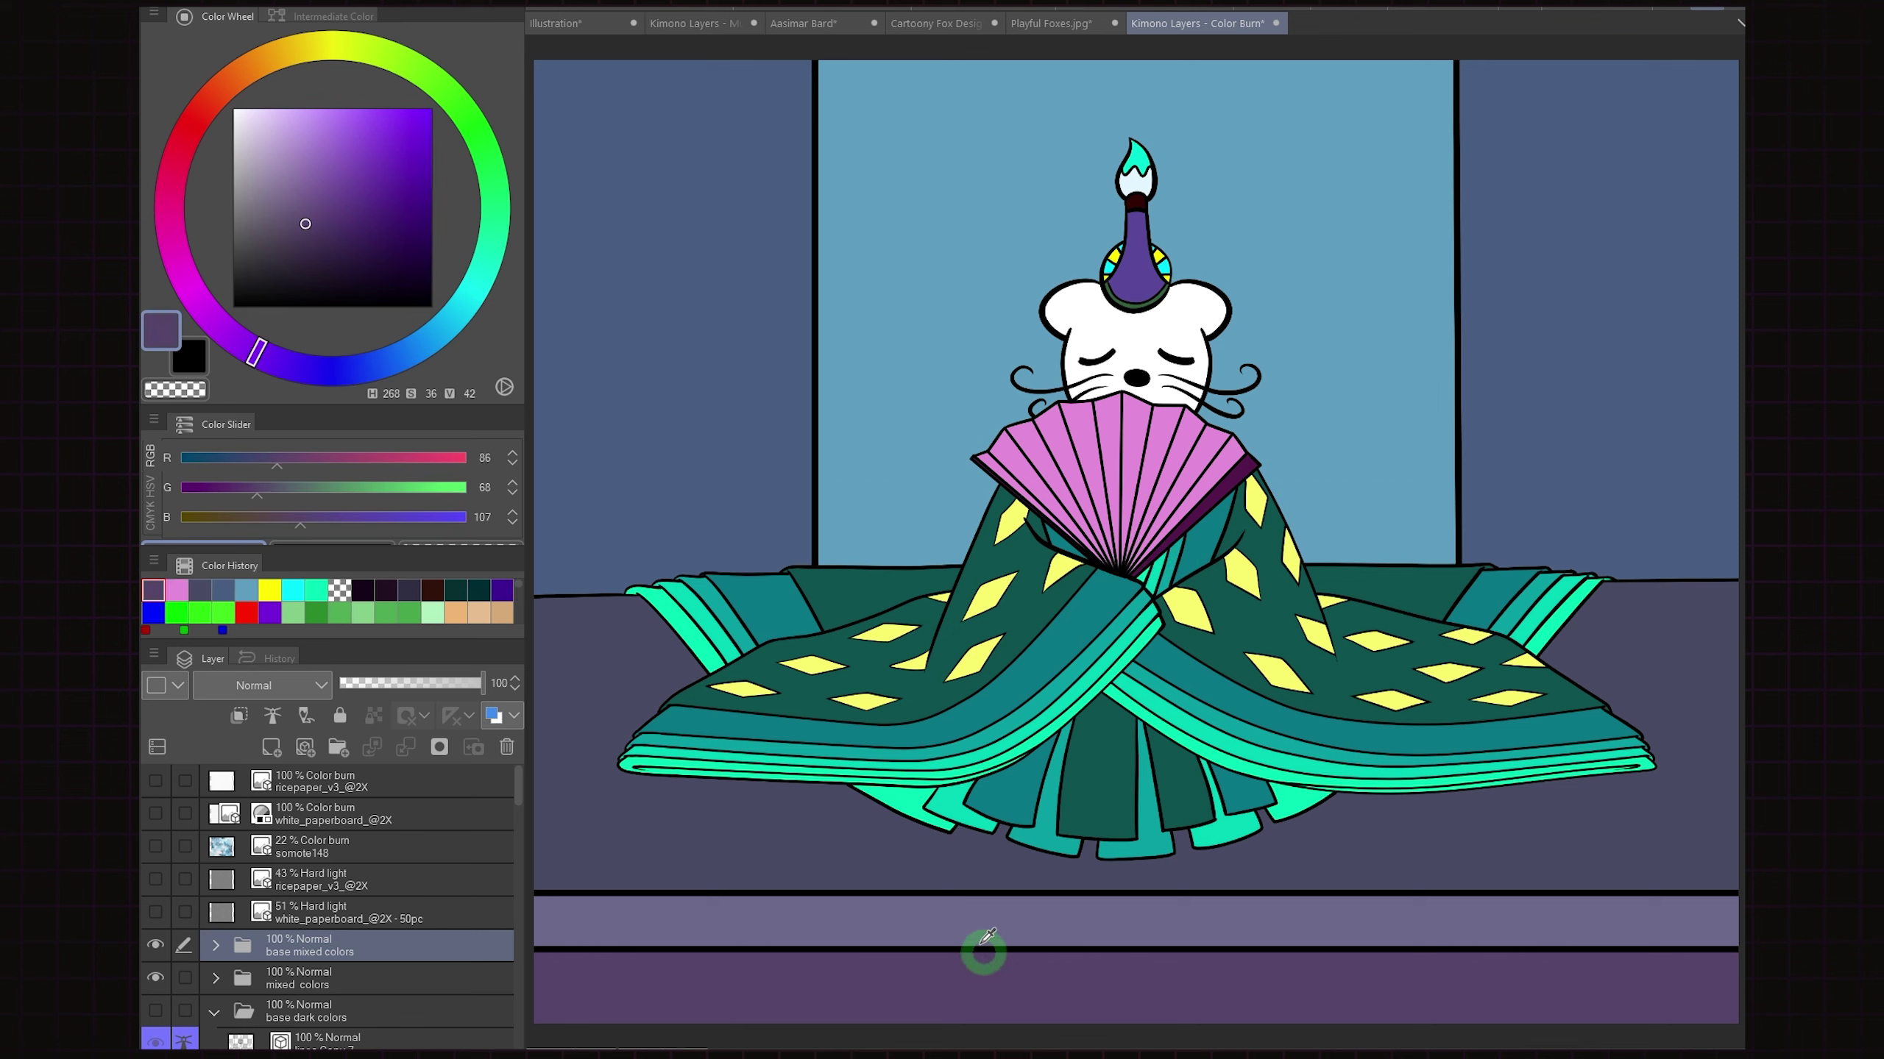
{"action": "left_click", "coordinate": [966, 910]}
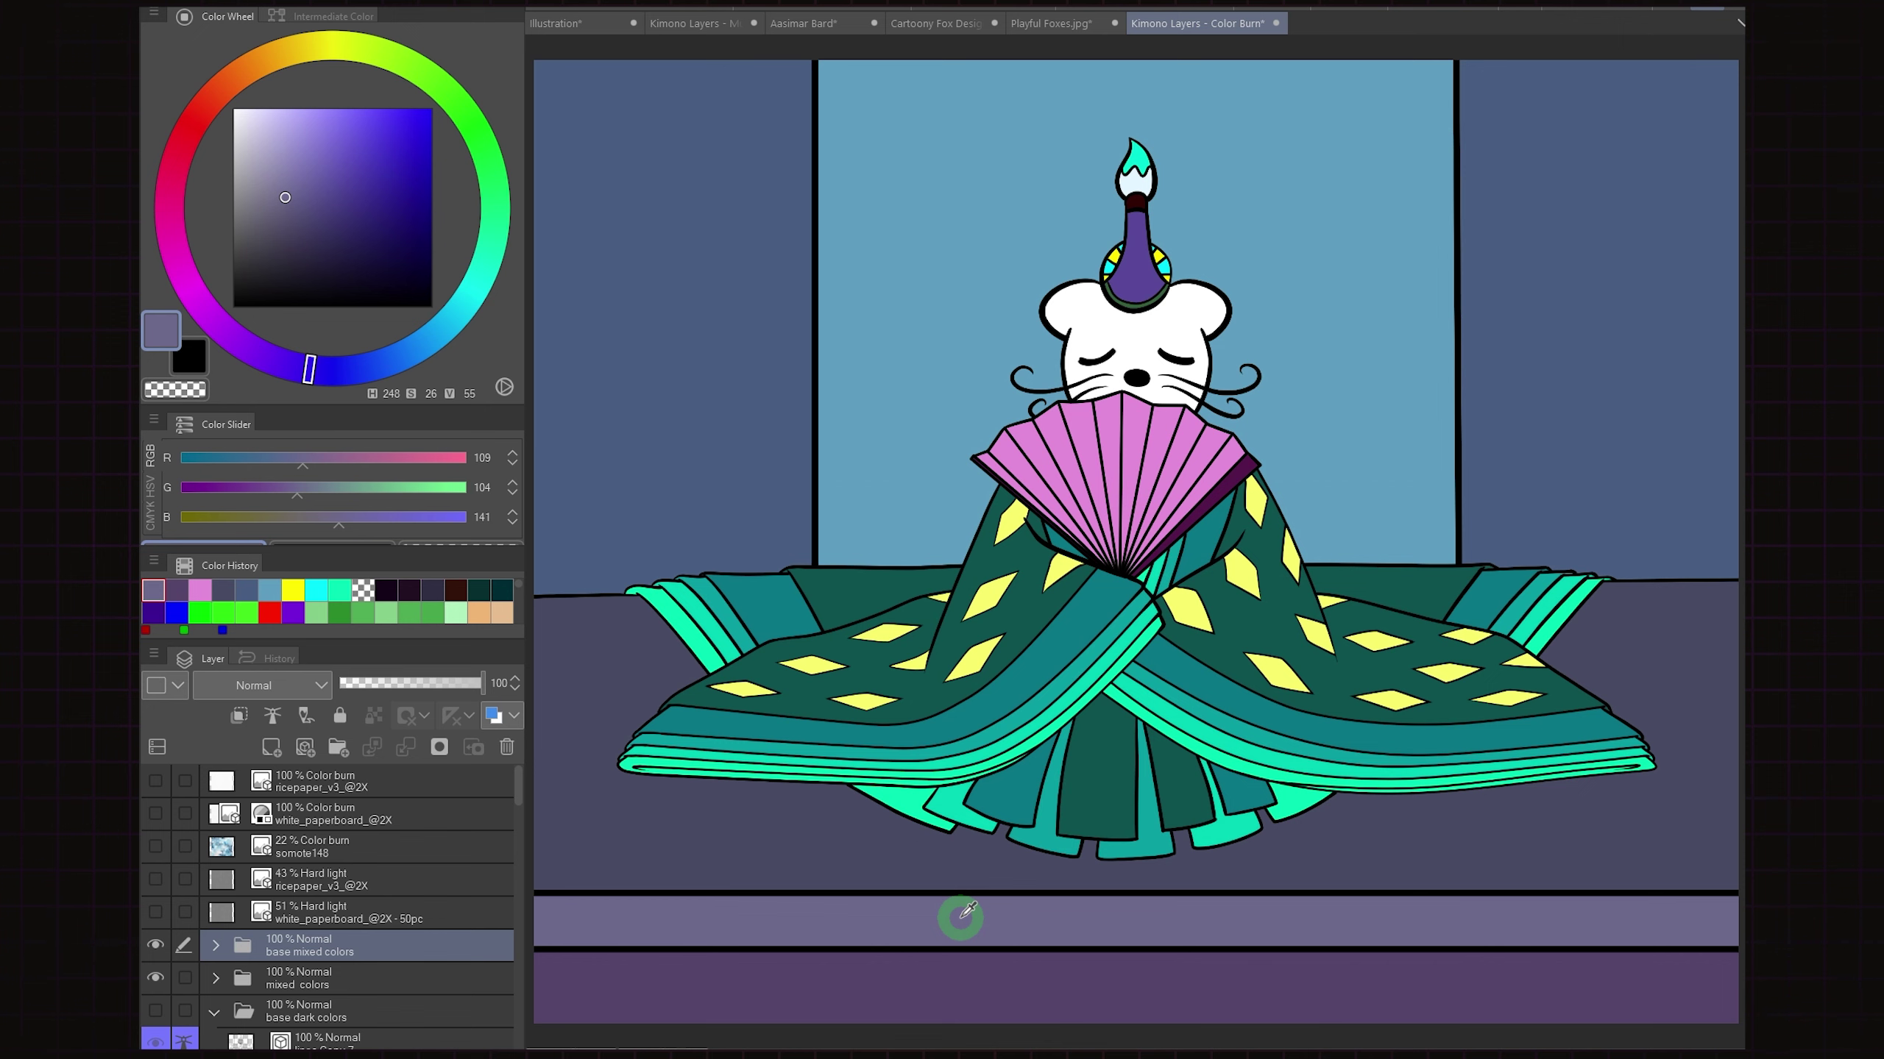
Hide the base mixed colors folder and show the two Color Burn paper textures over the mixed version
{"action": "left_click", "coordinate": [155, 945]}
{"action": "left_click_drag", "start_coordinate": [155, 813], "coordinate": [155, 783]}
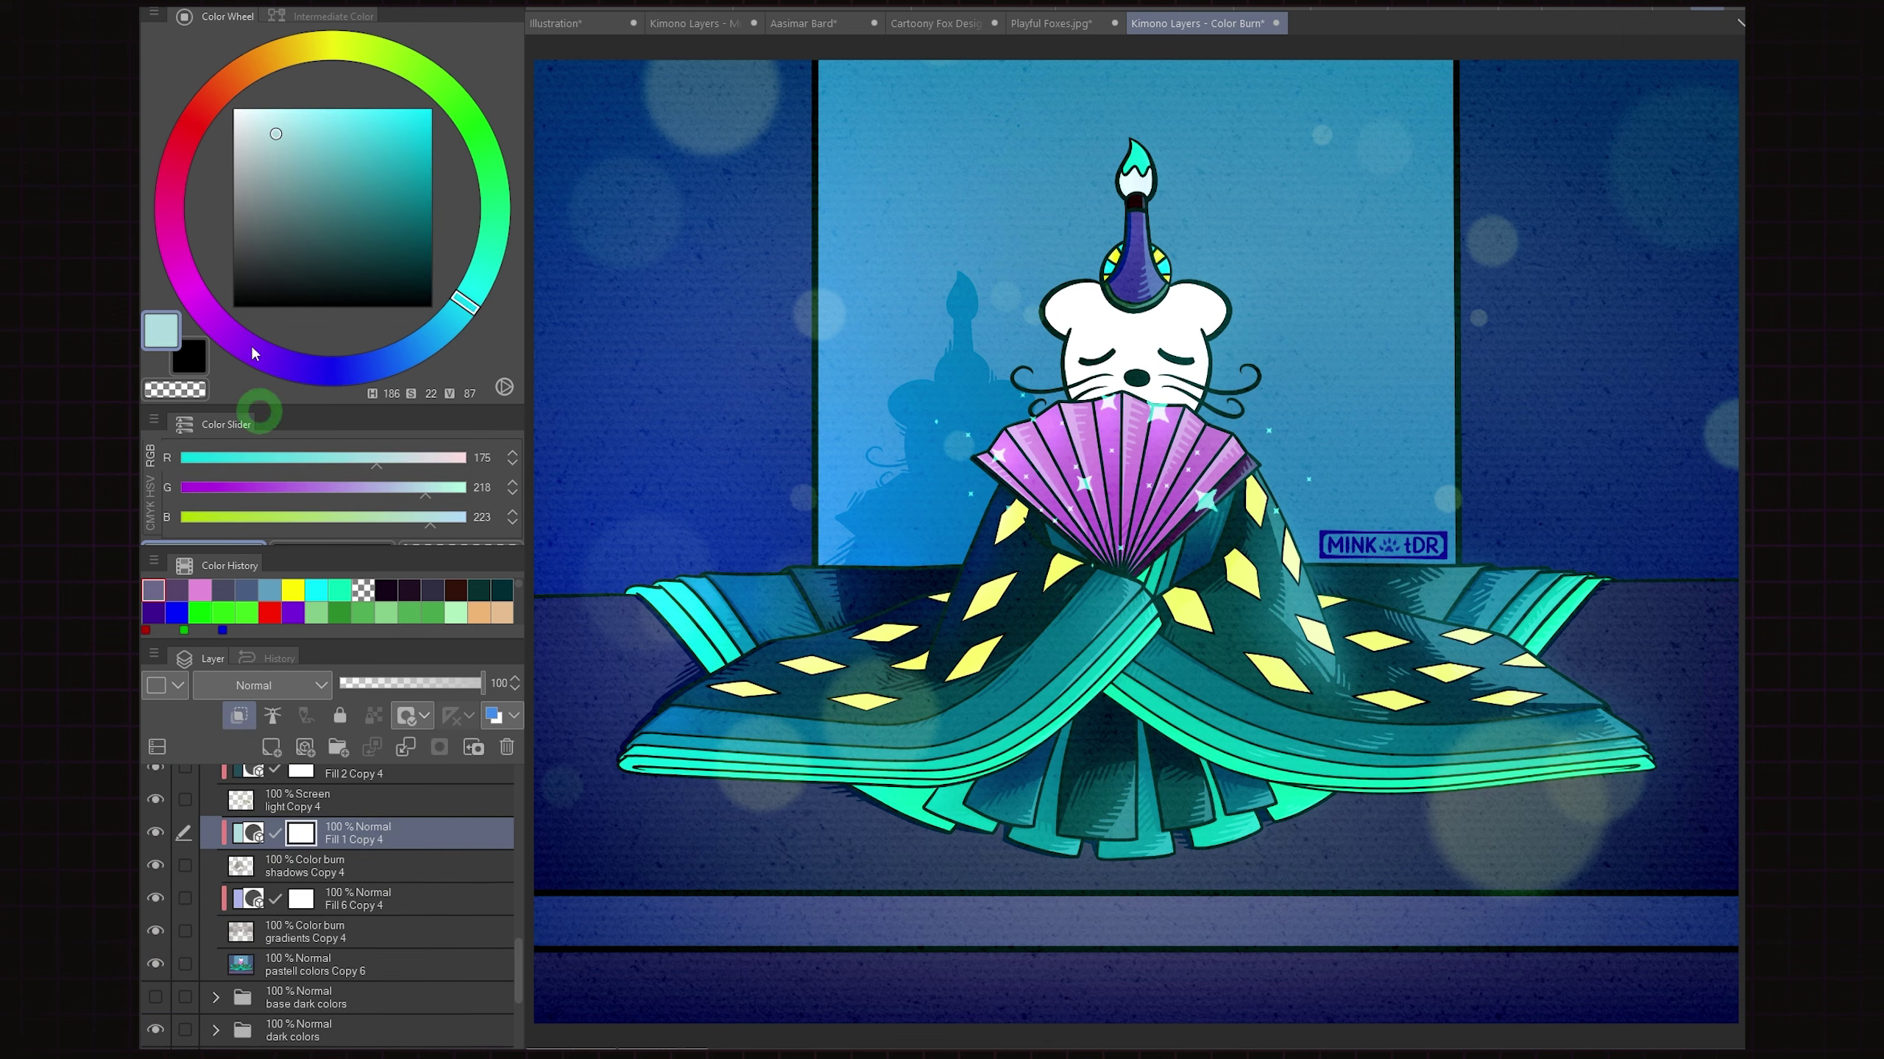
Try more saturated shadow colors on the Fill 1 Copy 4 layer, shifting the hue from cyan to red
{"action": "left_click_drag", "start_coordinate": [312, 193], "coordinate": [460, 104]}
{"action": "mouse_move", "coordinate": [468, 296]}
{"action": "left_mouse_down"}
{"action": "mouse_move", "coordinate": [499, 207]}
{"action": "mouse_move", "coordinate": [460, 100]}
{"action": "mouse_move", "coordinate": [242, 78]}
{"action": "mouse_move", "coordinate": [197, 131]}
{"action": "left_mouse_up"}
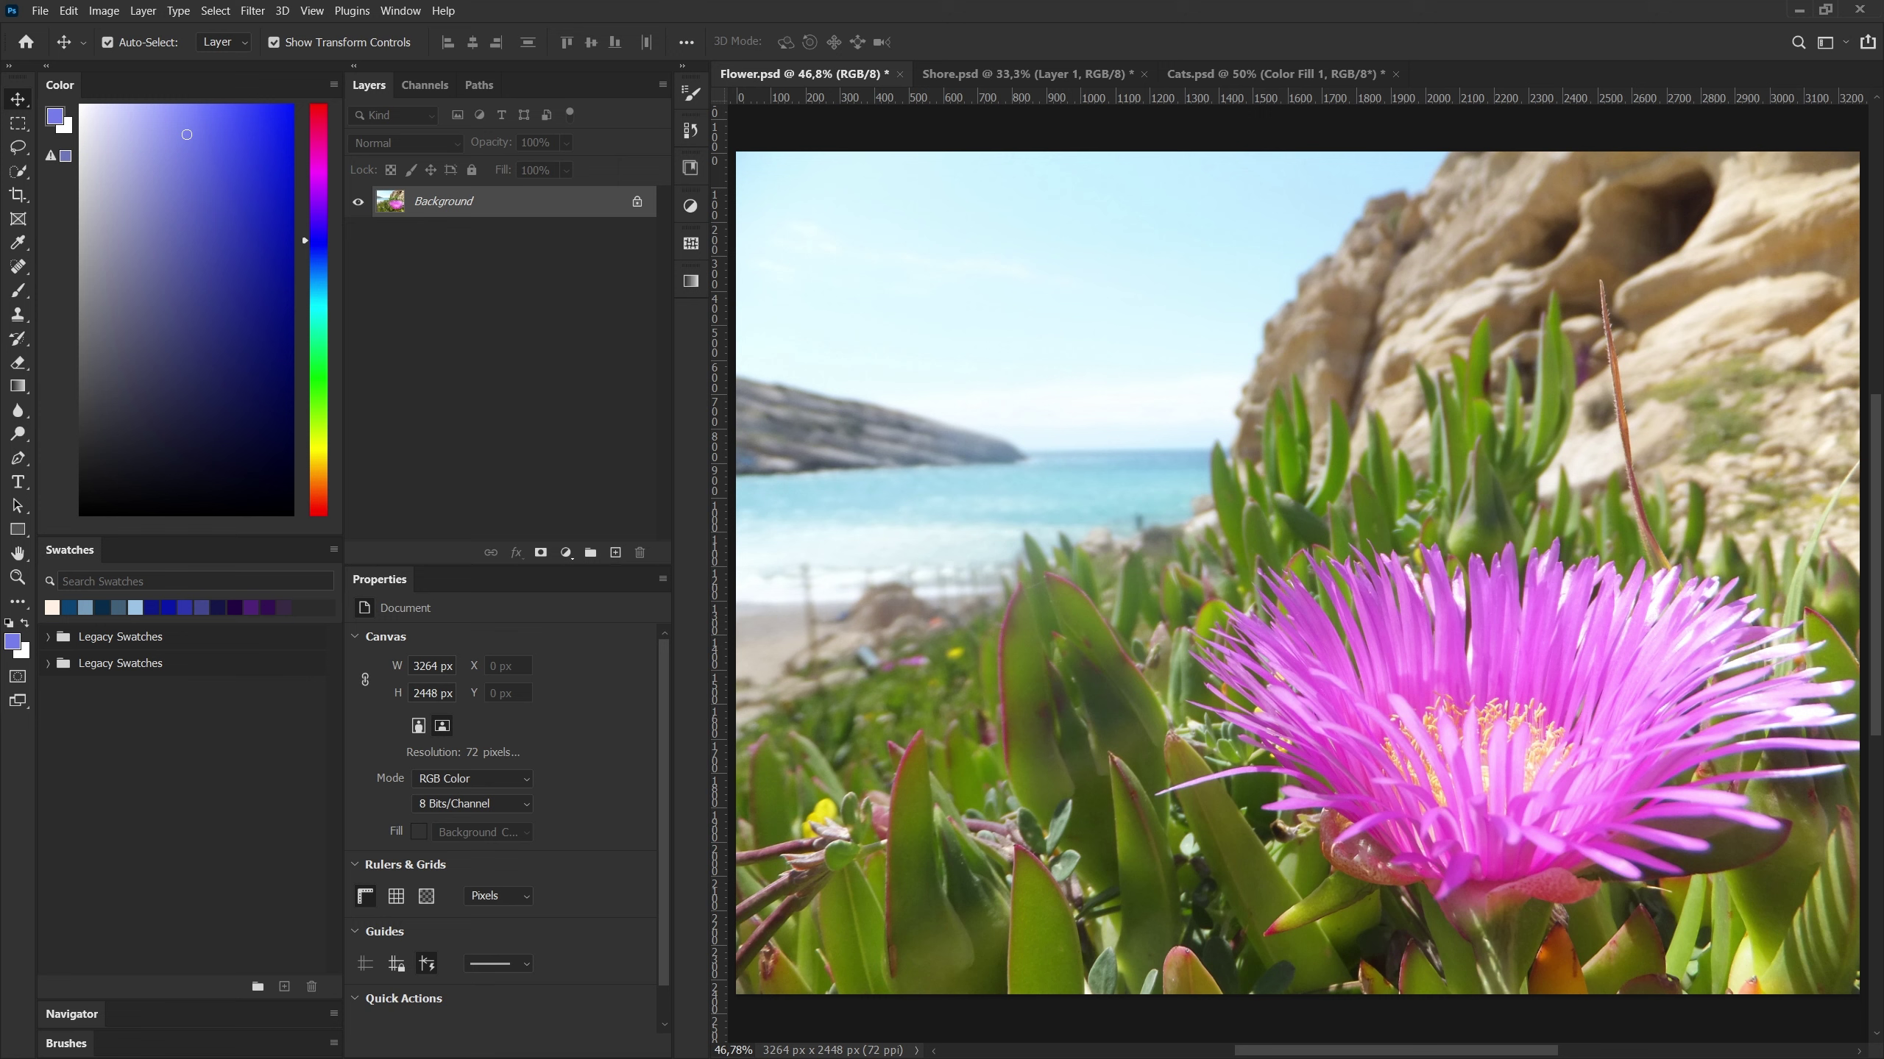
Switch to Photoshop and duplicate the Background layer of Flower.psd under the name Background copy
{"action": "left_click", "coordinate": [495, 211]}
{"action": "right_click", "coordinate": [495, 211]}
{"action": "left_click", "coordinate": [560, 245]}
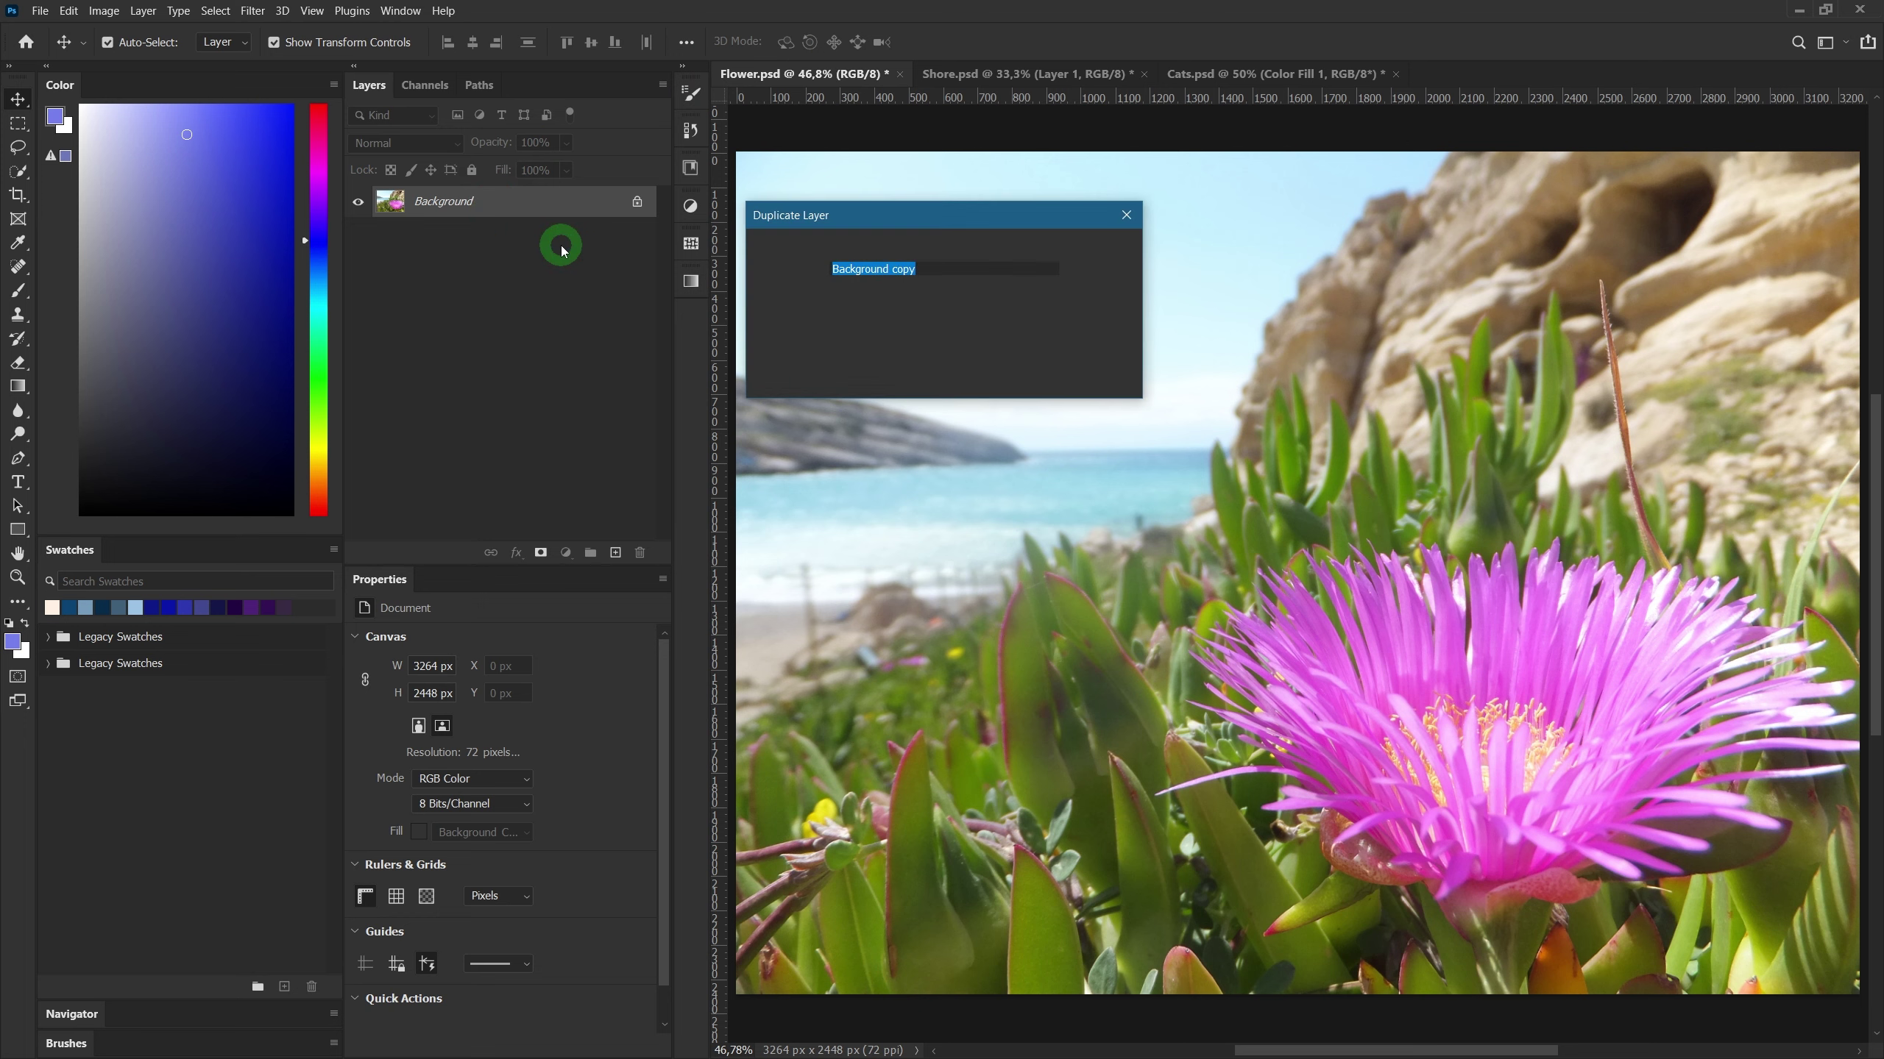
{"action": "key", "text": "Return"}
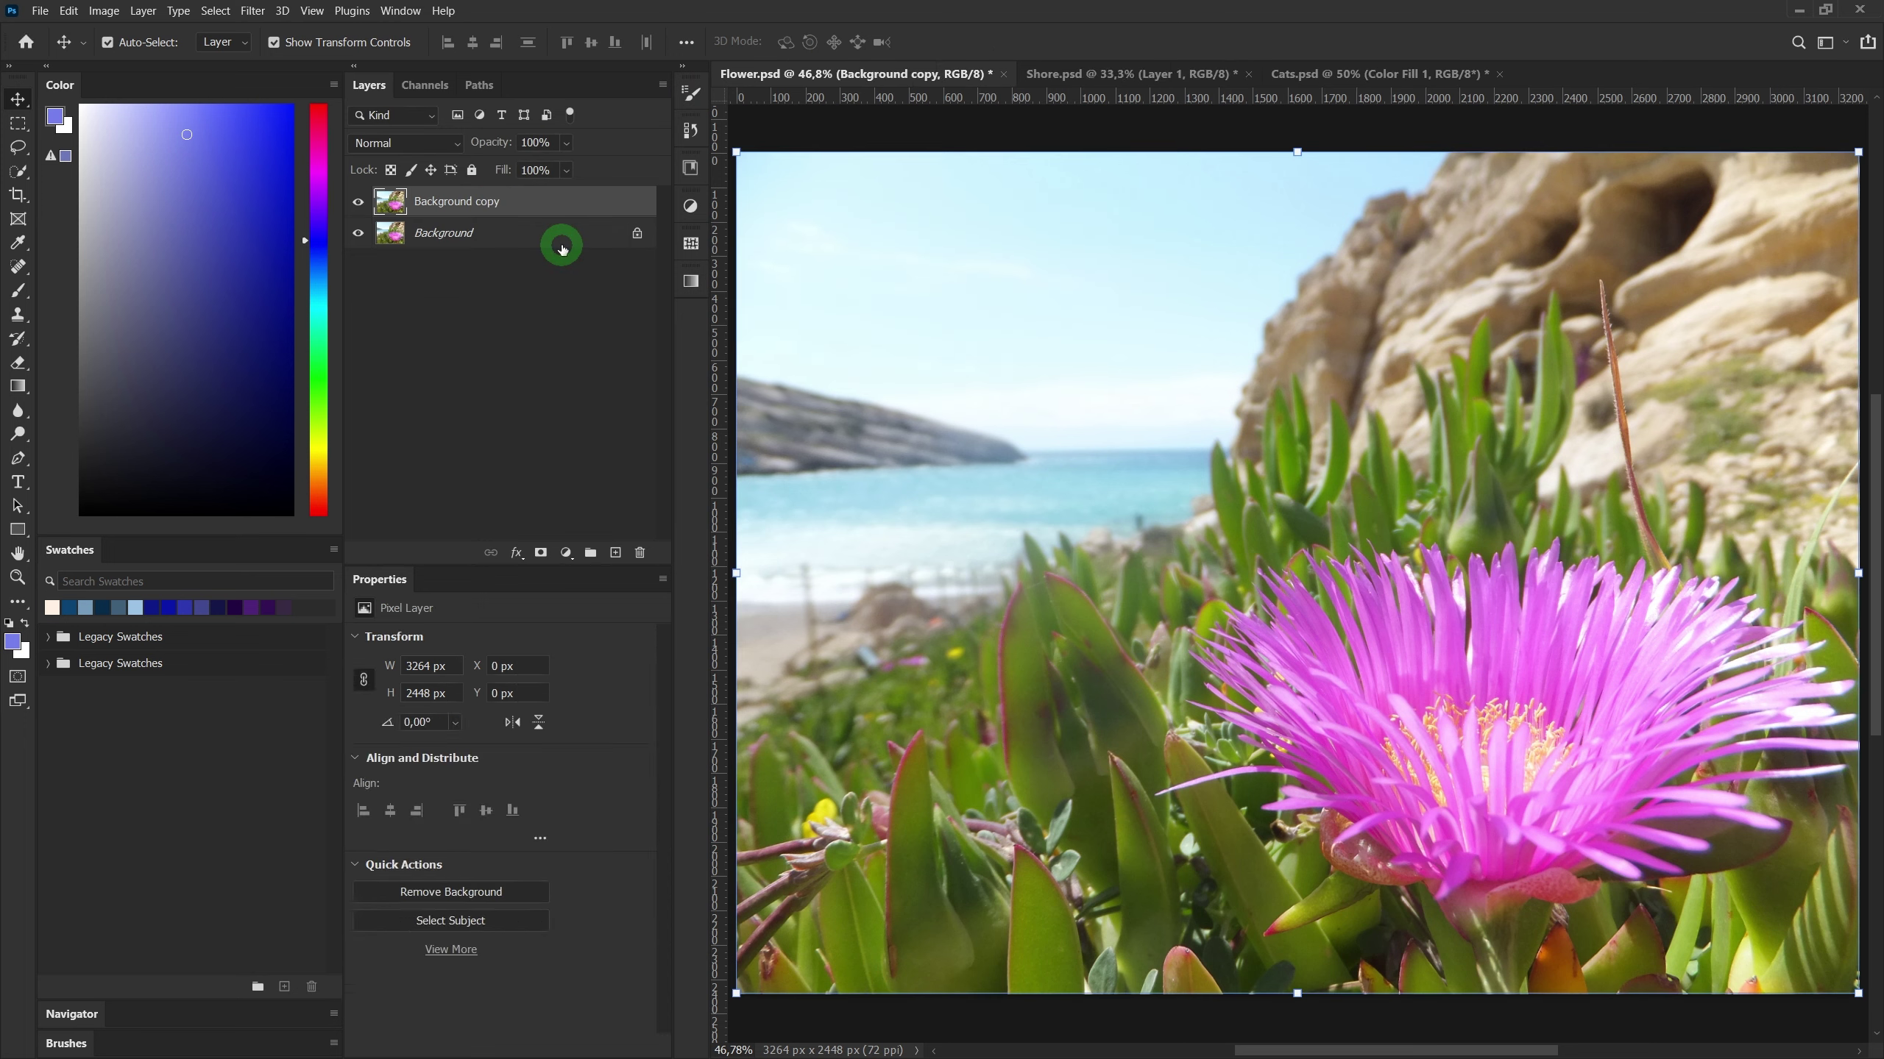
Set the Background copy layer's blending mode to Color Burn and its opacity to 25%
{"action": "left_click", "coordinate": [454, 142]}
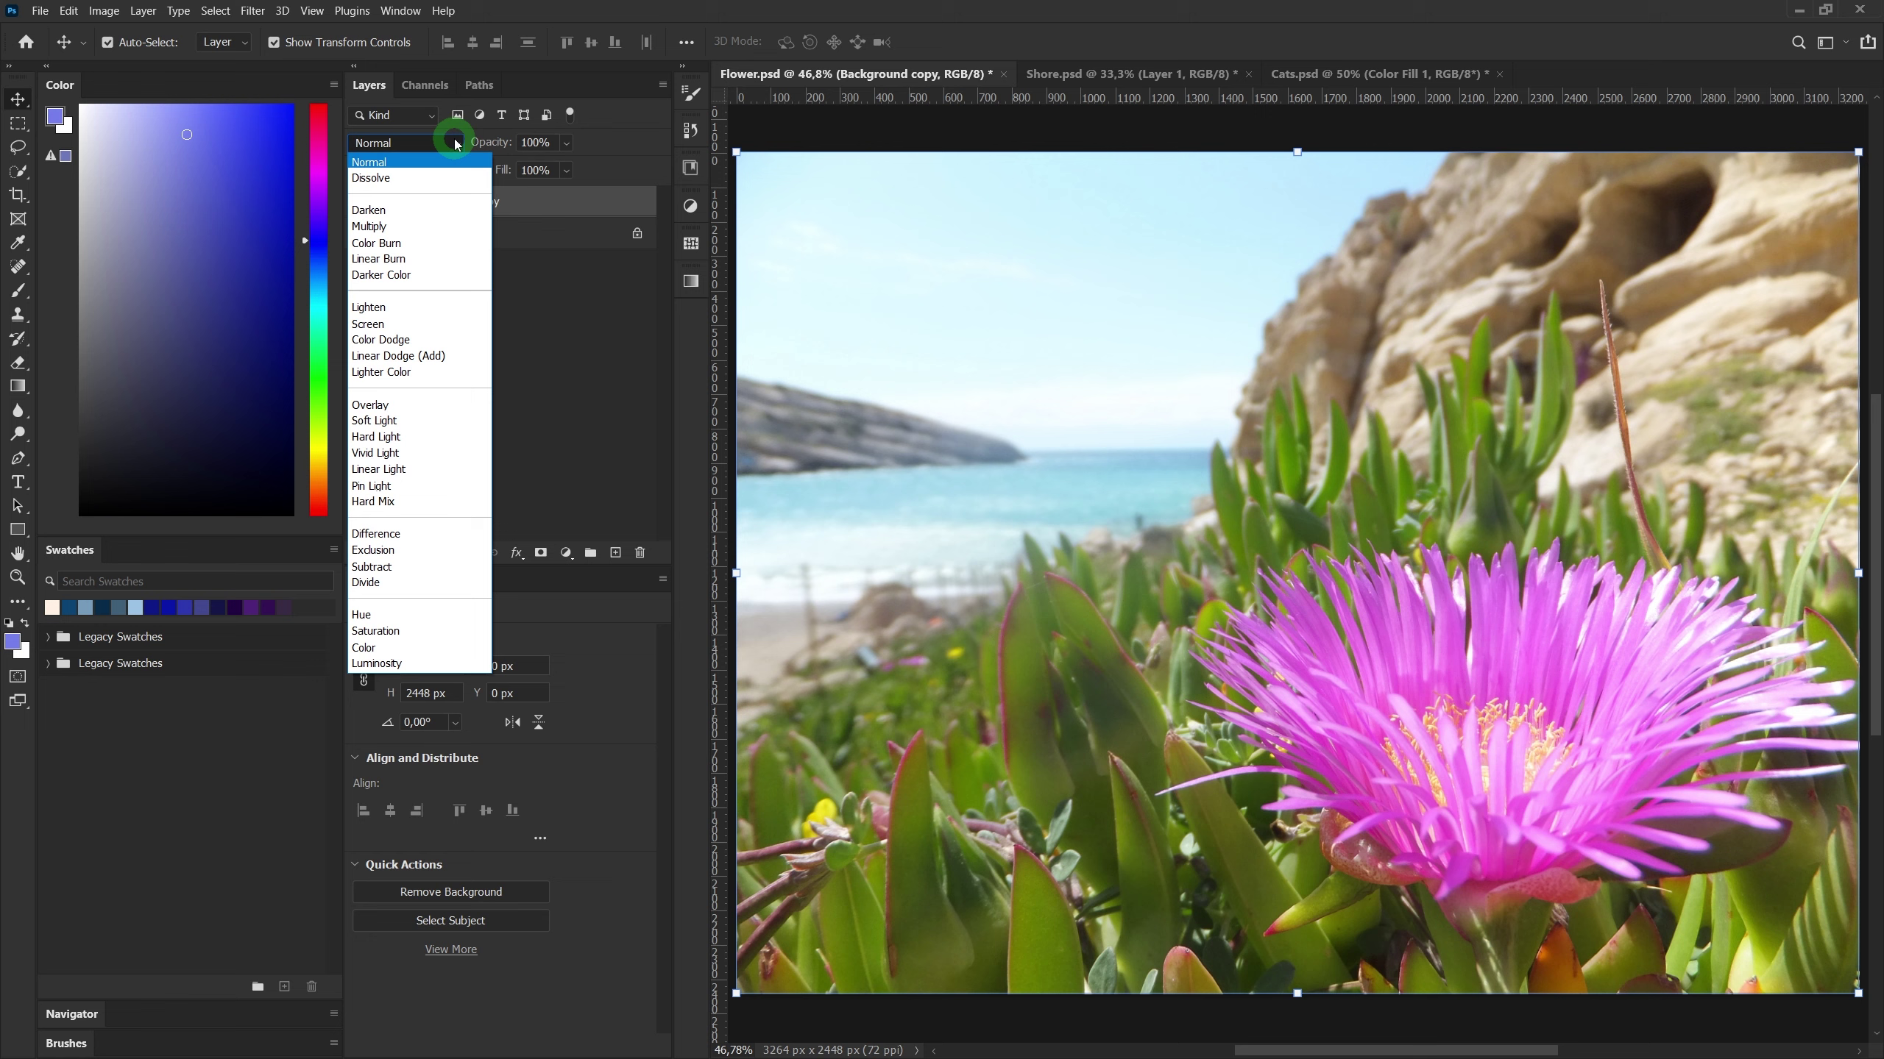
{"action": "left_click", "coordinate": [410, 242]}
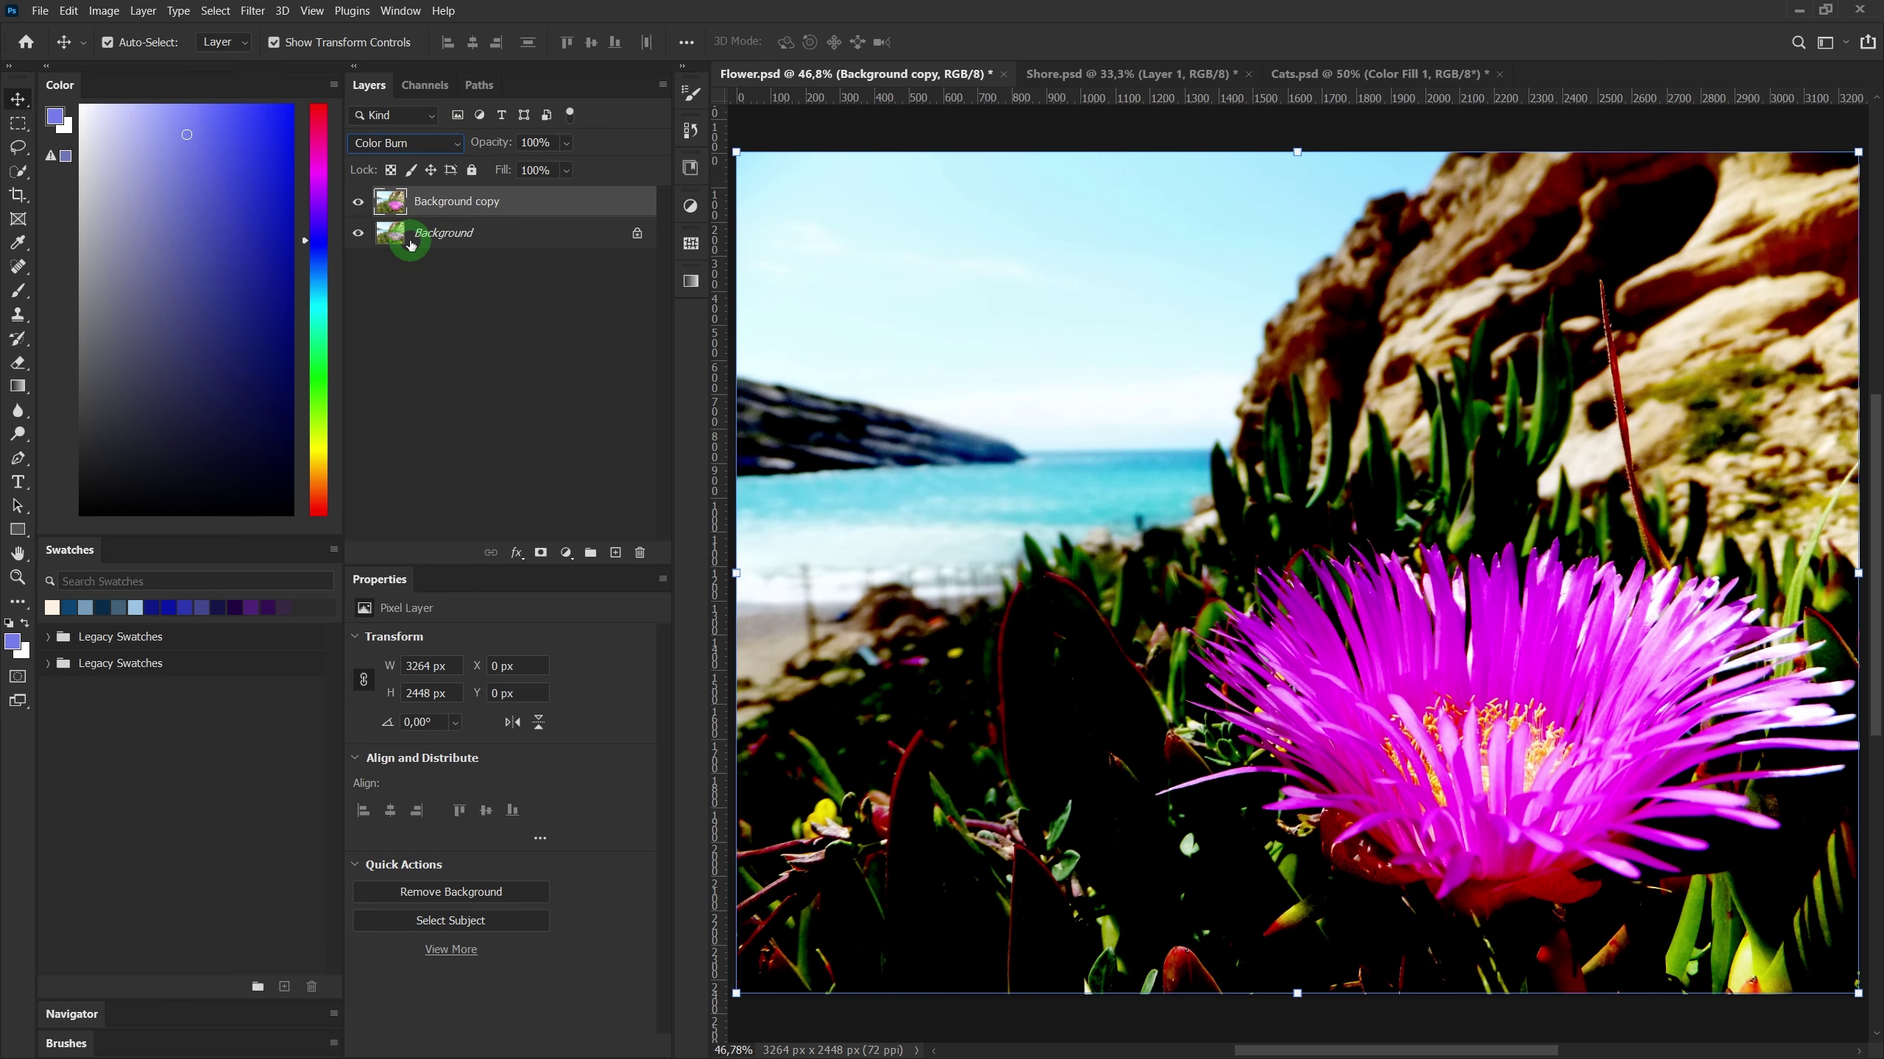
{"action": "left_click_drag", "start_coordinate": [488, 144], "coordinate": [431, 159]}
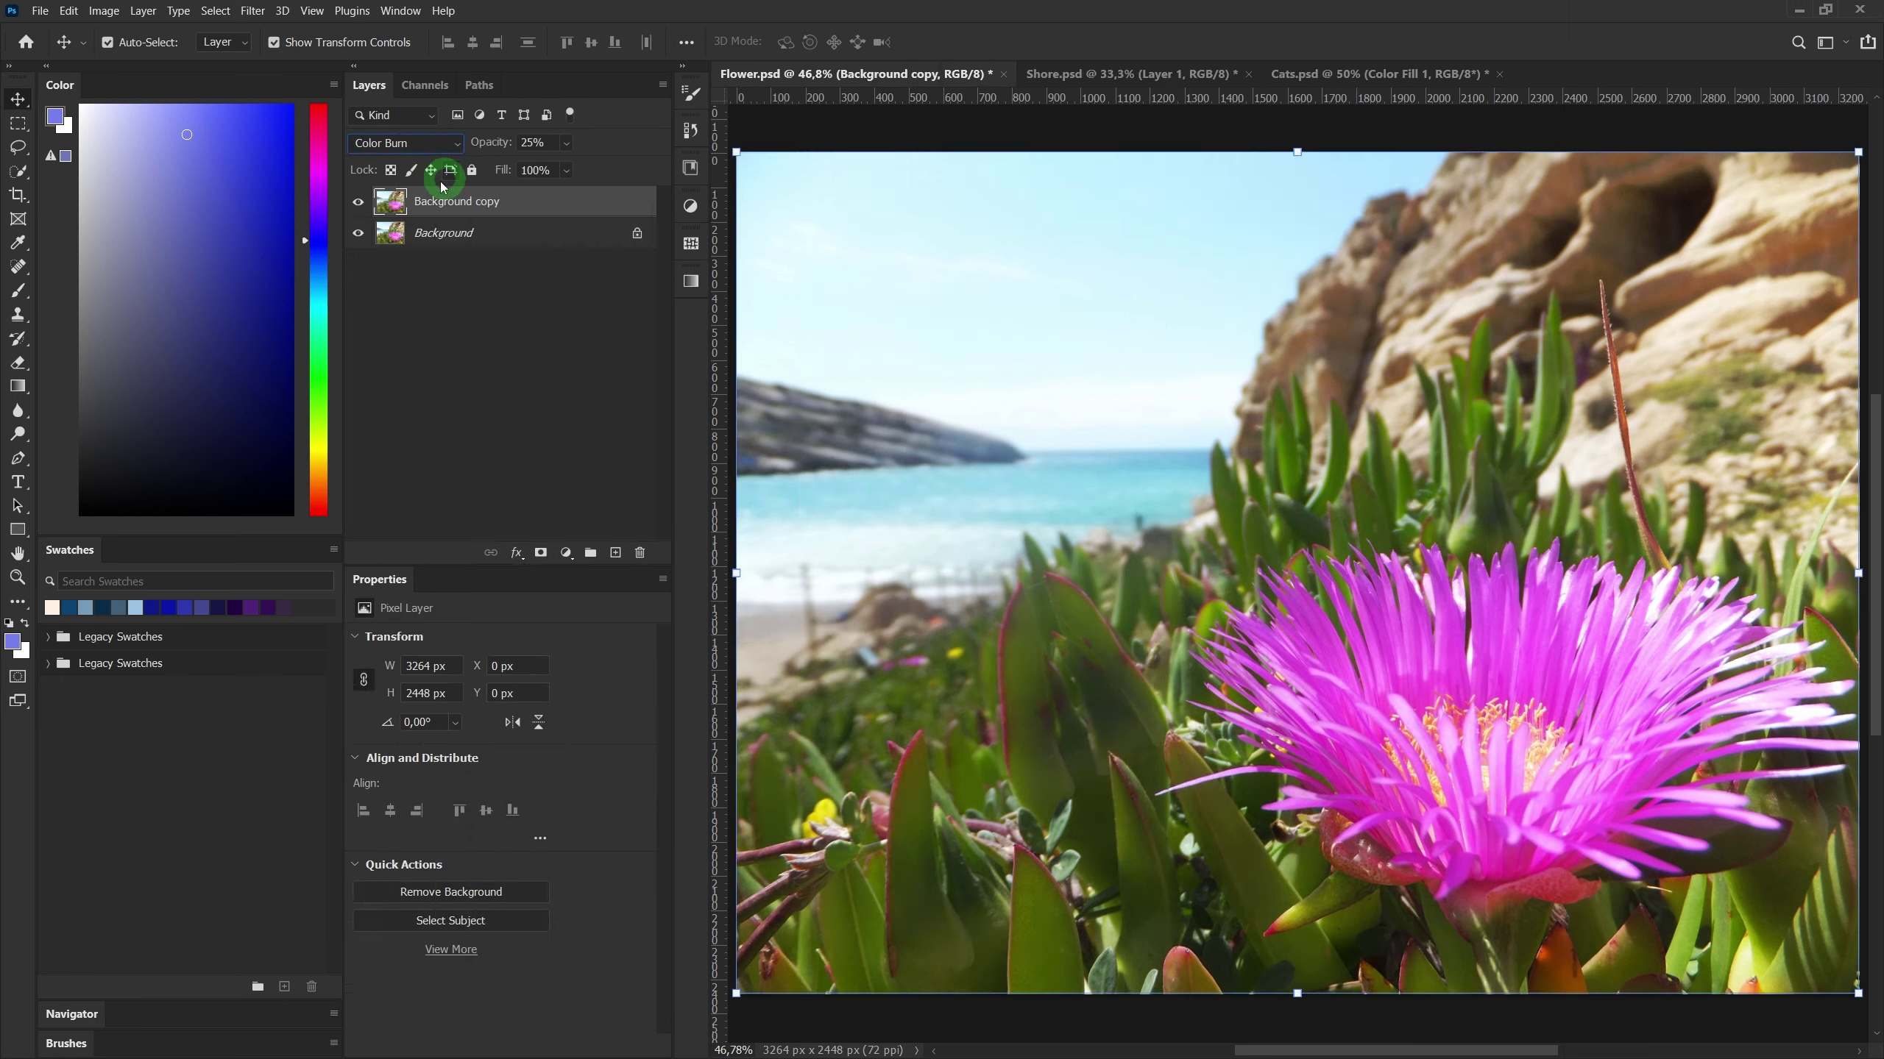
Hide the Background copy layer and add a Hue/Saturation adjustment layer directly above the Background layer
{"action": "left_click", "coordinate": [359, 201]}
{"action": "left_click", "coordinate": [488, 236]}
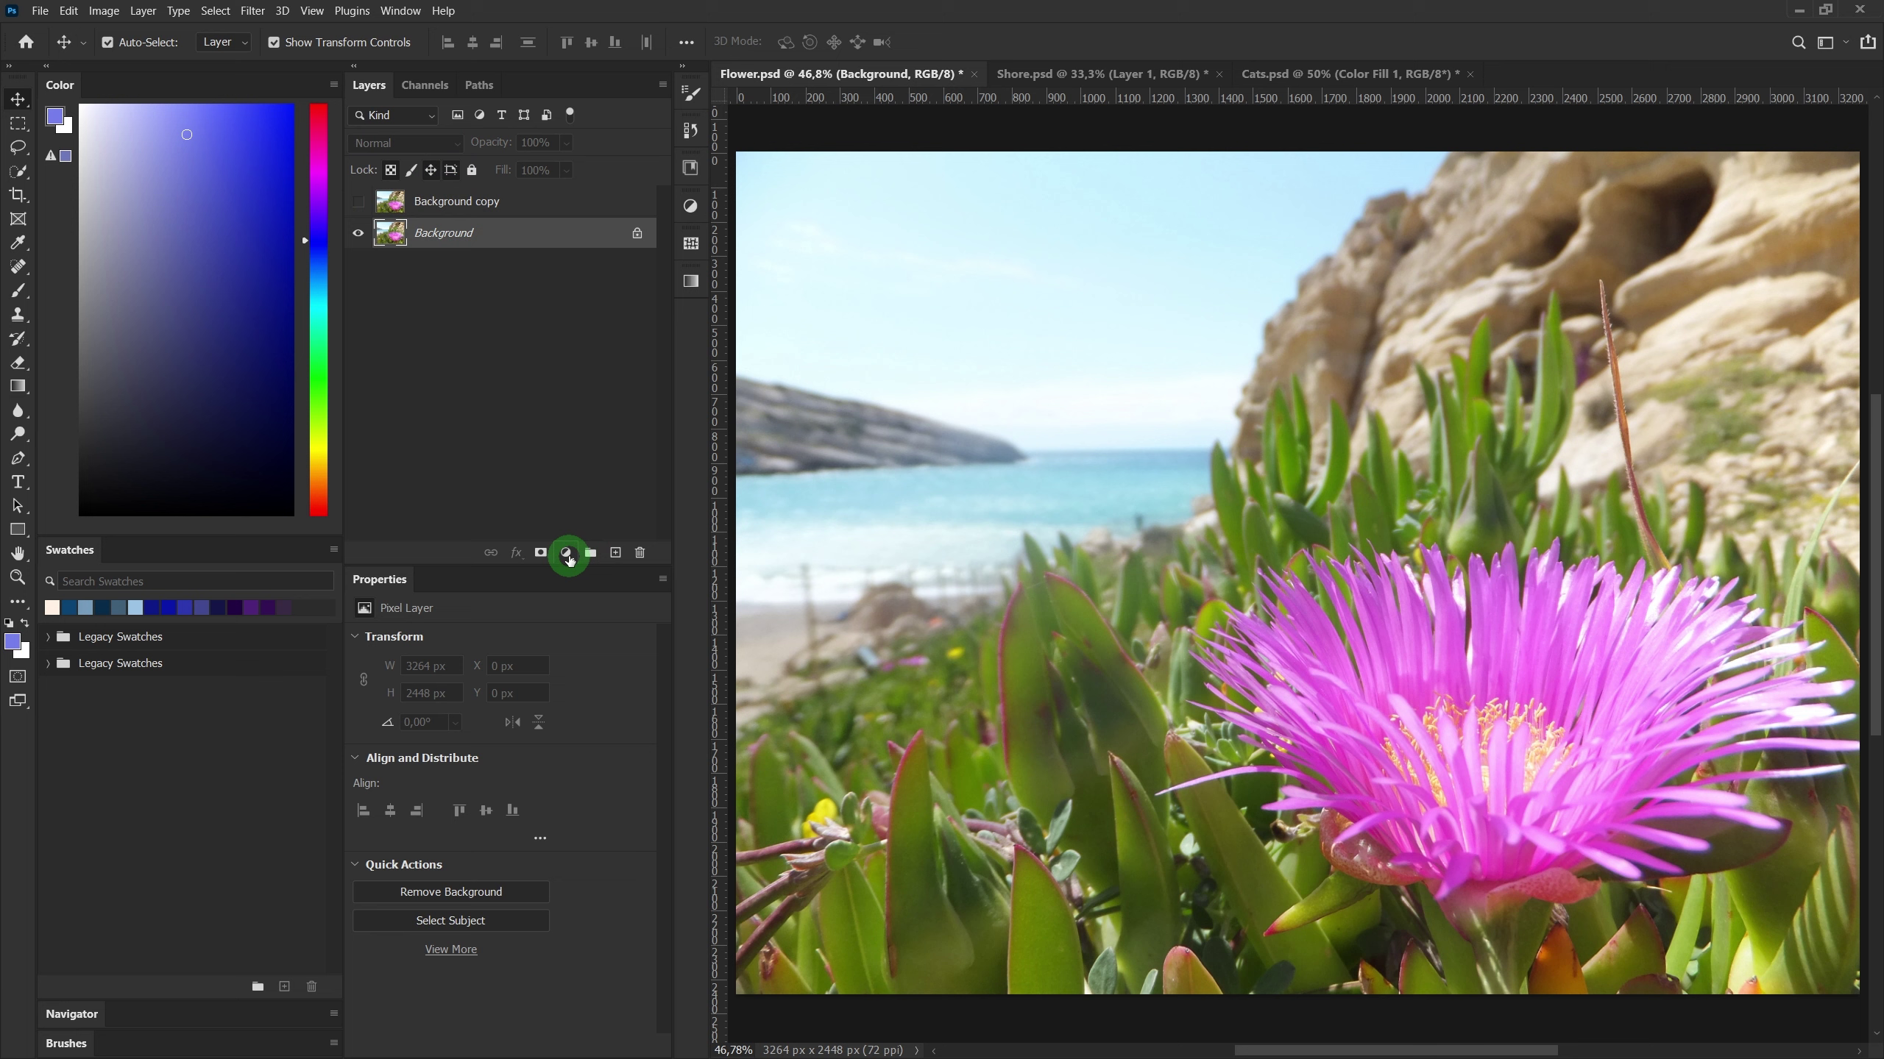
{"action": "left_click", "coordinate": [567, 554]}
{"action": "left_click", "coordinate": [604, 717]}
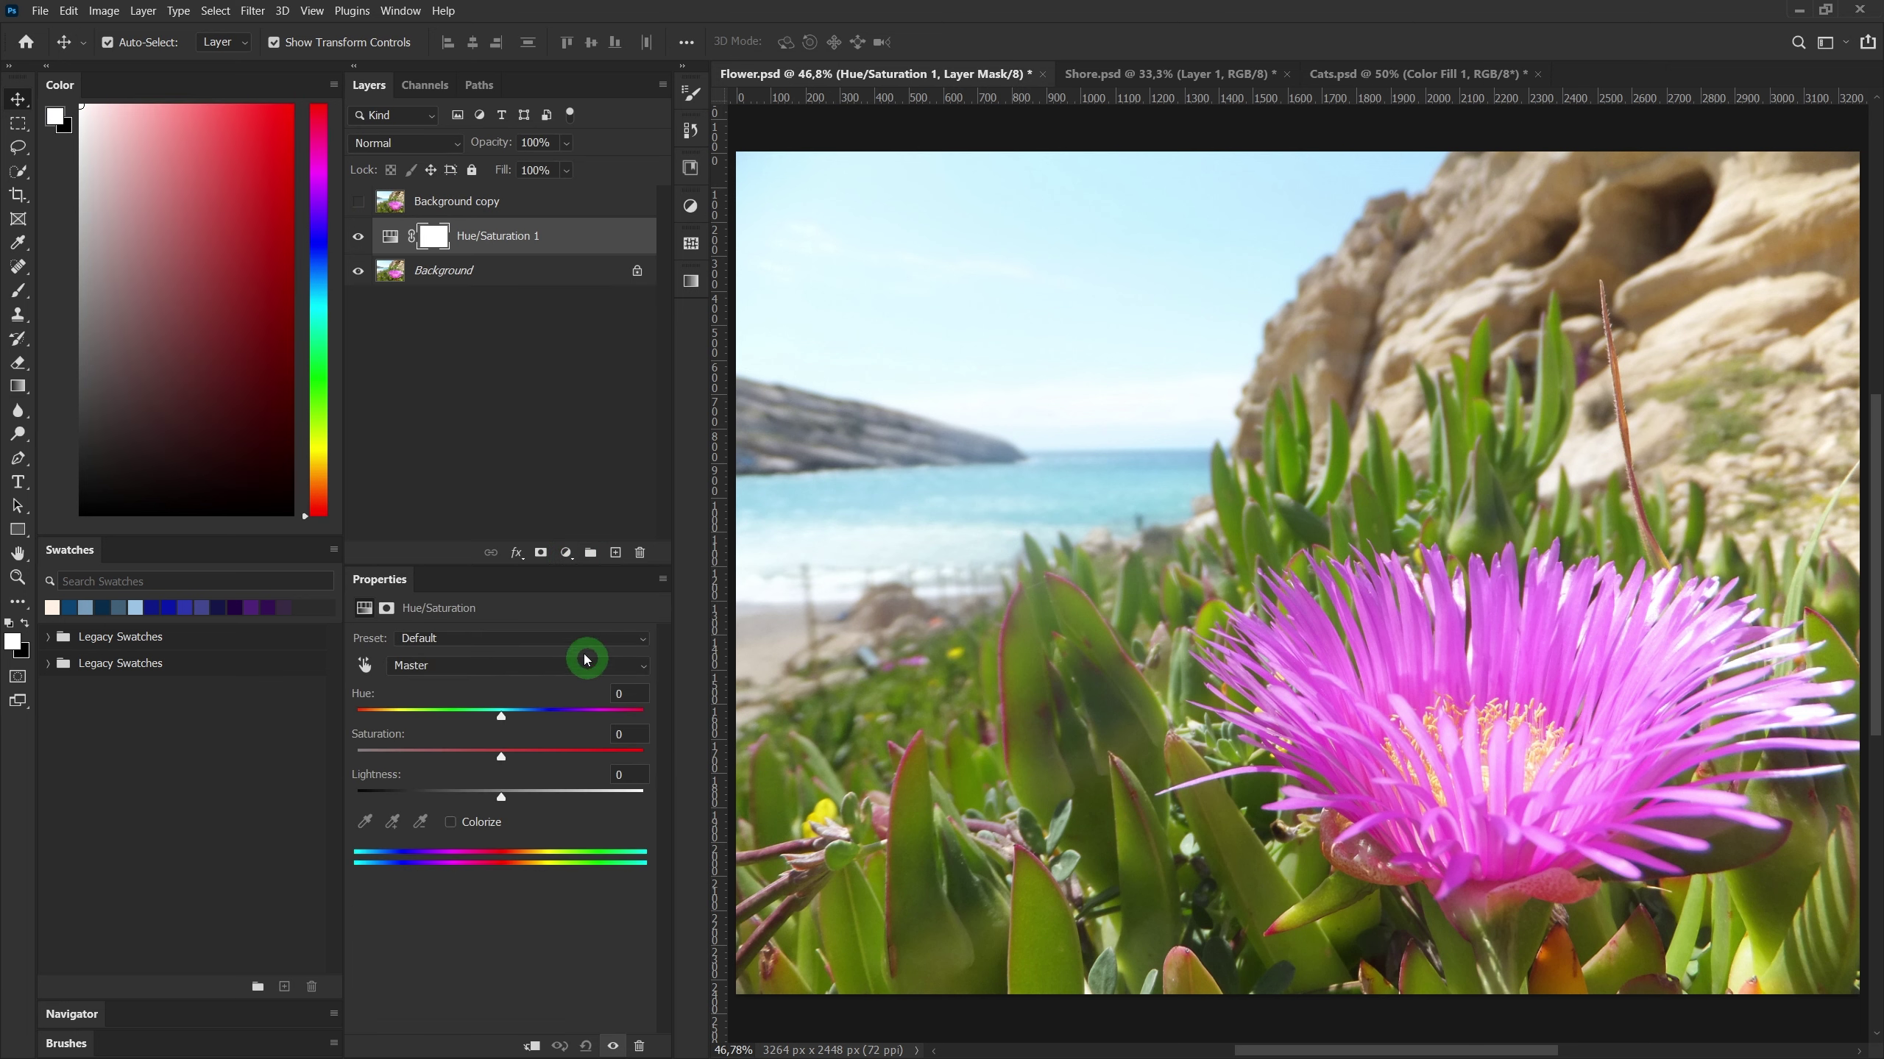
Blend the Hue/Saturation layer with Color Burn and set its lightness to +74 and saturation to -76
{"action": "left_click", "coordinate": [440, 147]}
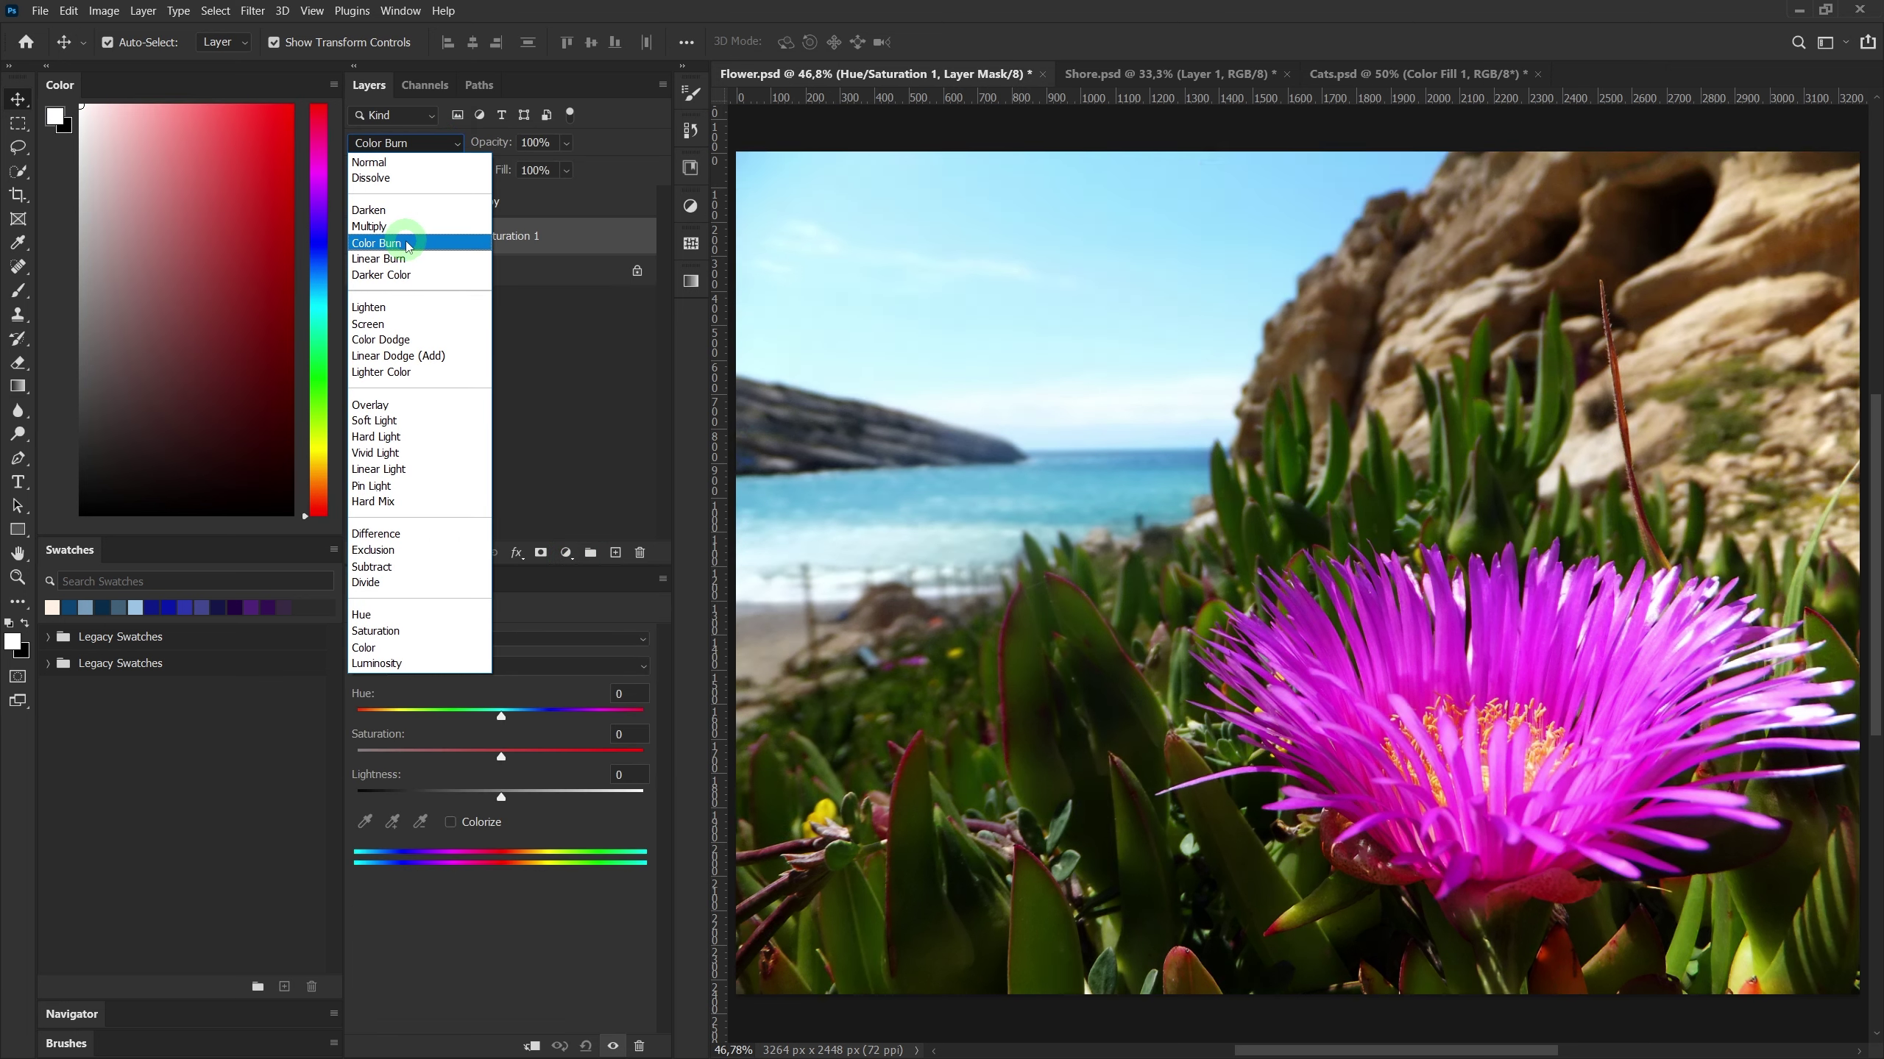
{"action": "left_click", "coordinate": [406, 243]}
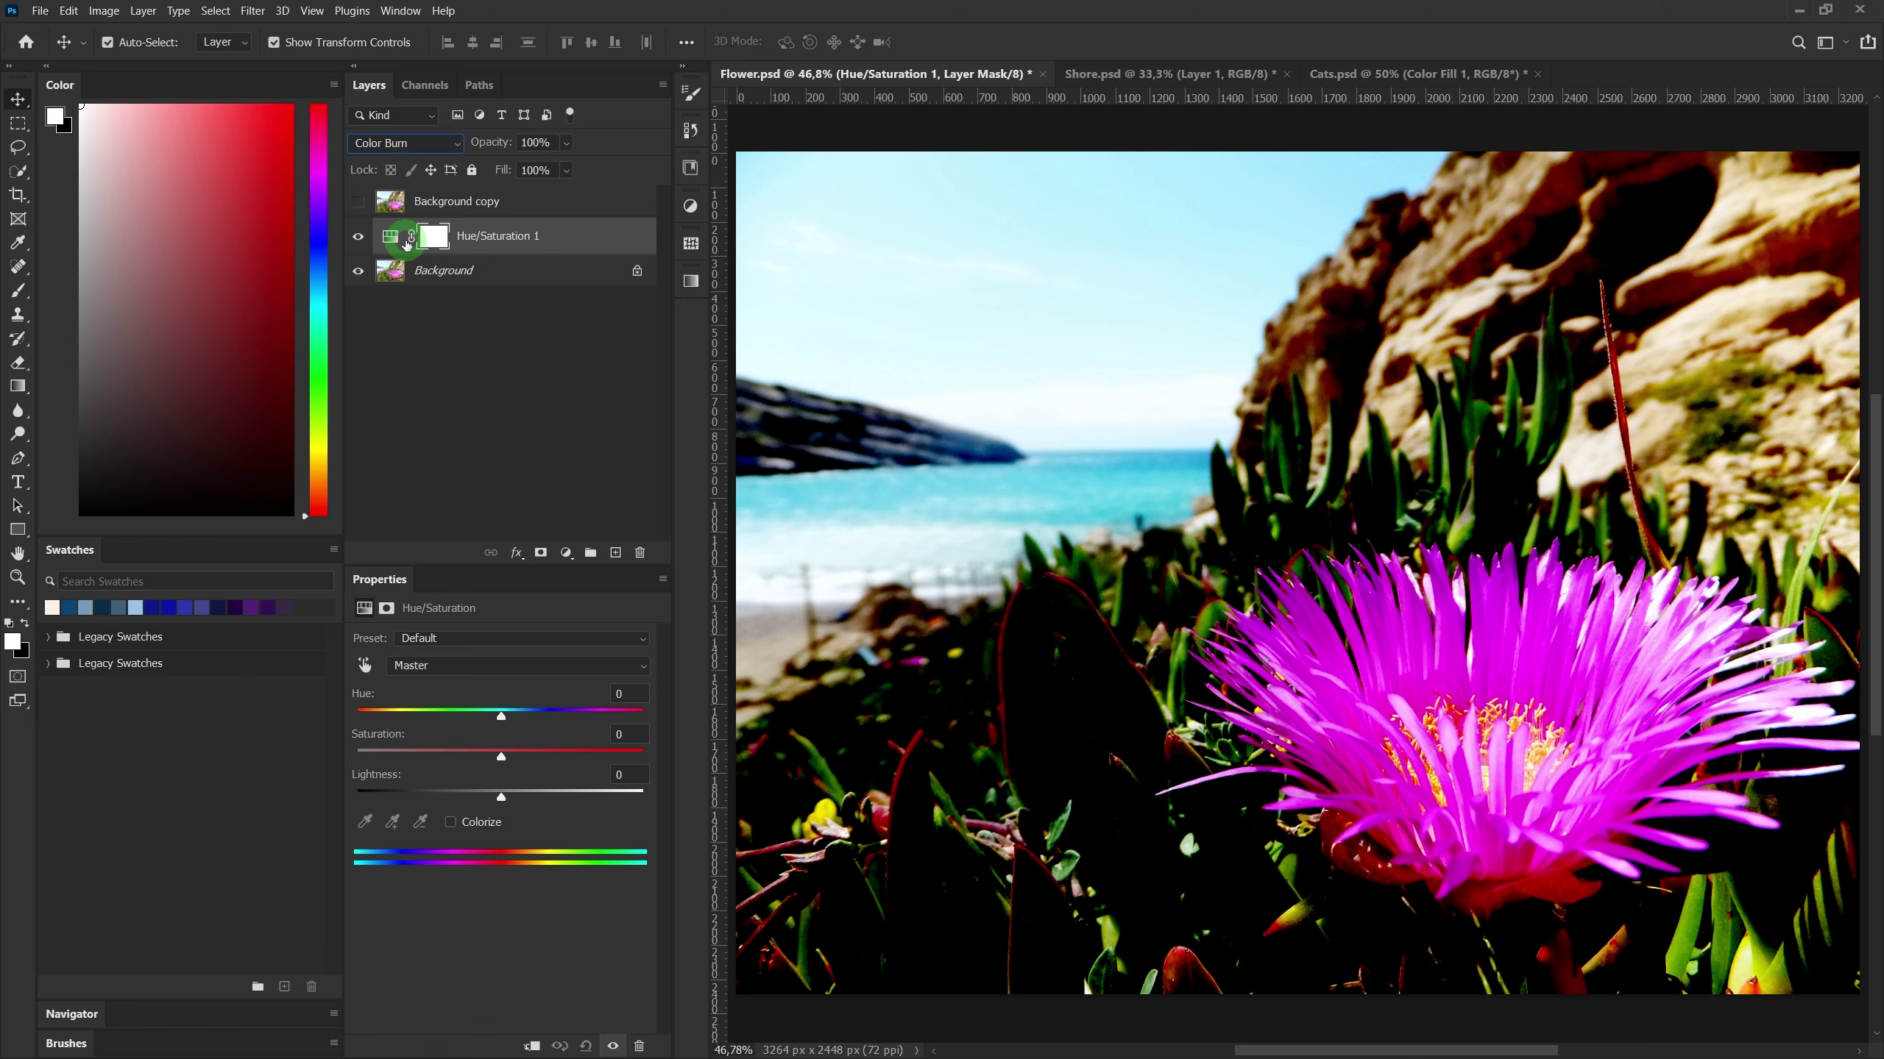
{"action": "left_click_drag", "start_coordinate": [501, 796], "coordinate": [395, 763]}
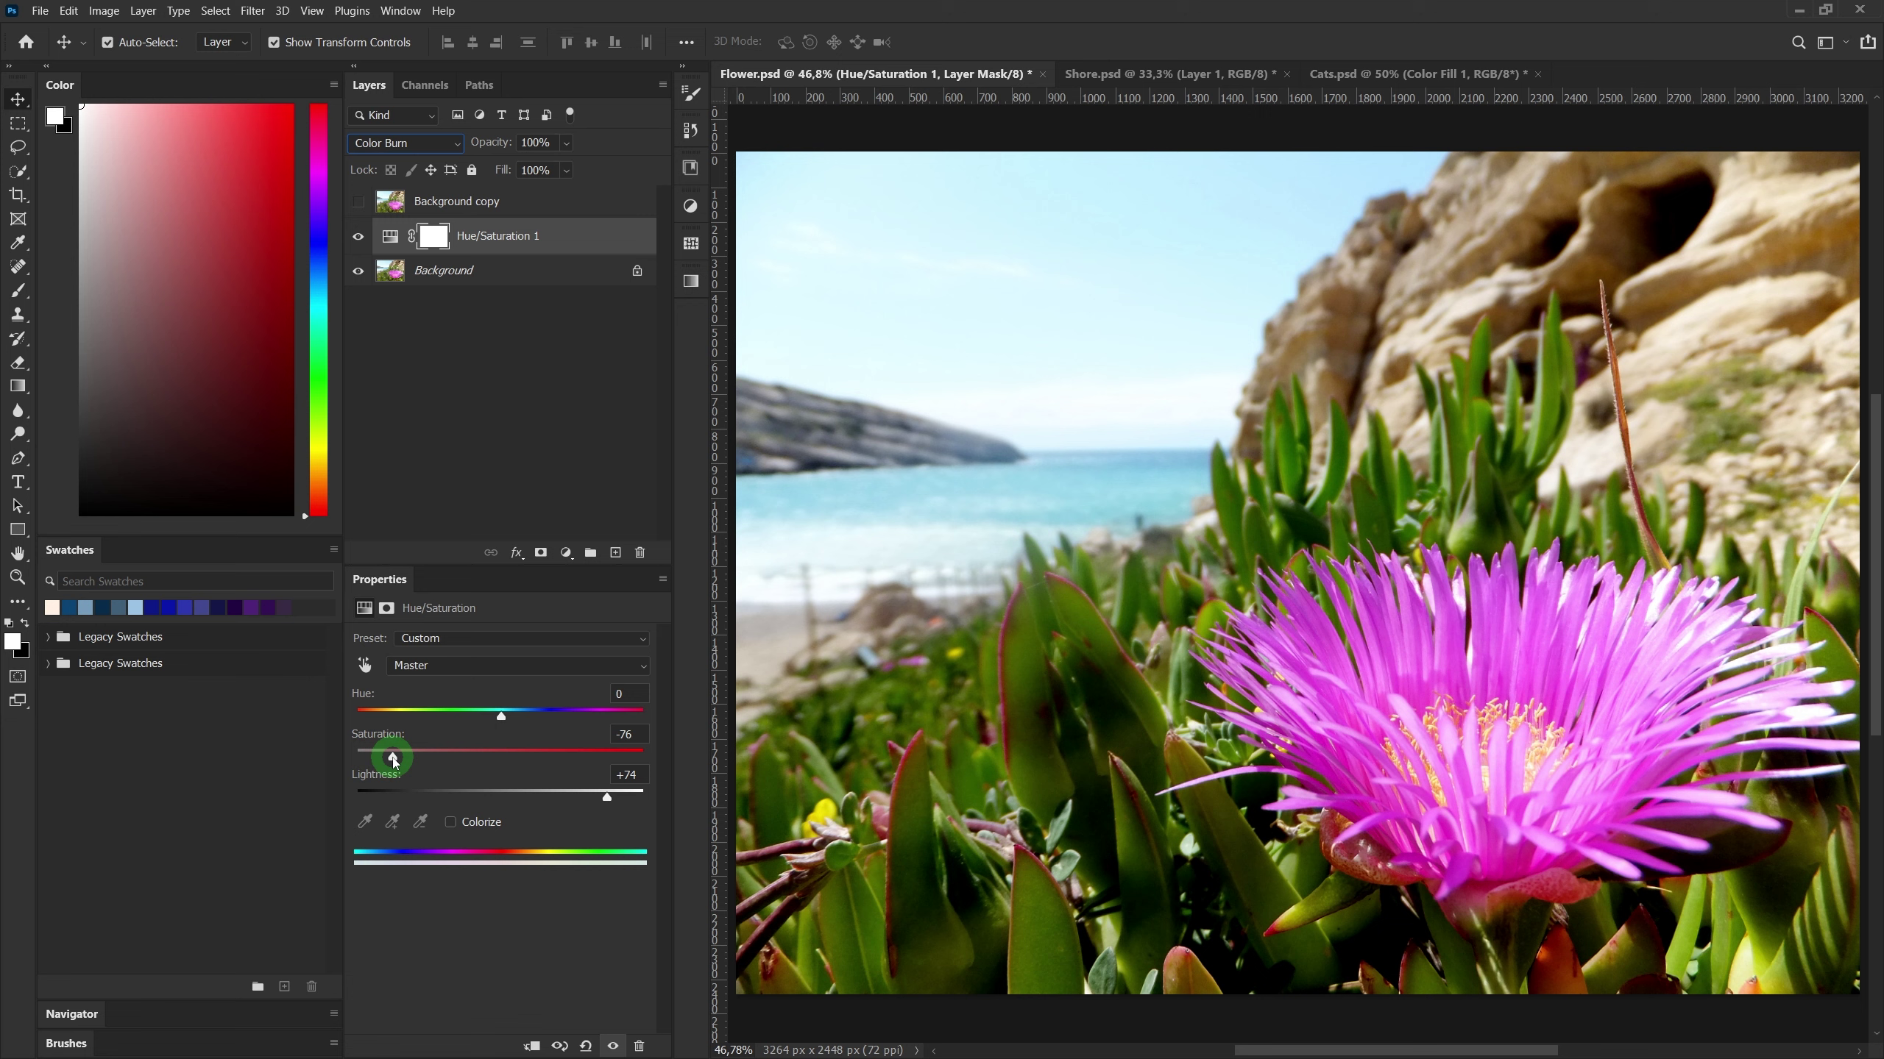
Set the Hue/Saturation adjustment's hue to -88
{"action": "left_click_drag", "start_coordinate": [501, 716], "coordinate": [410, 717]}
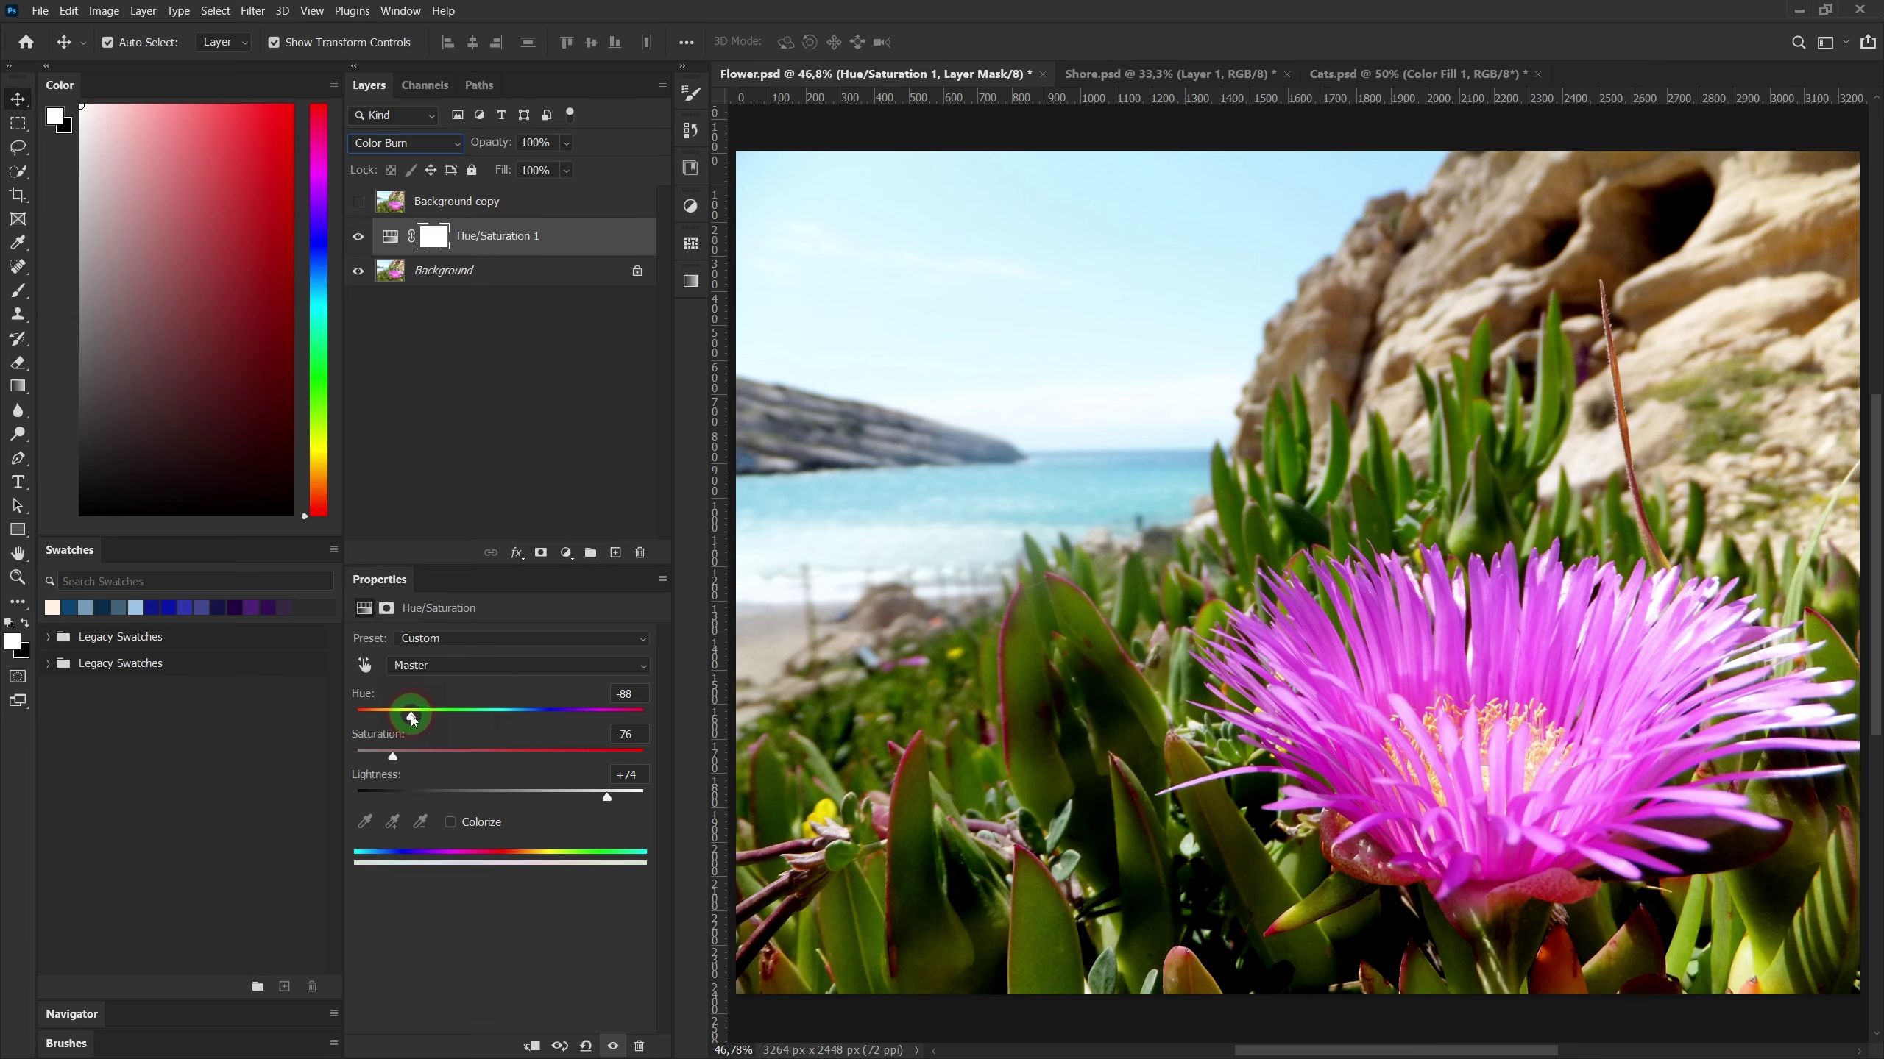
Switch to Cats.psd, show the Color Fill 1 layer and blend it with Color Burn
{"action": "key", "text": "F12"}
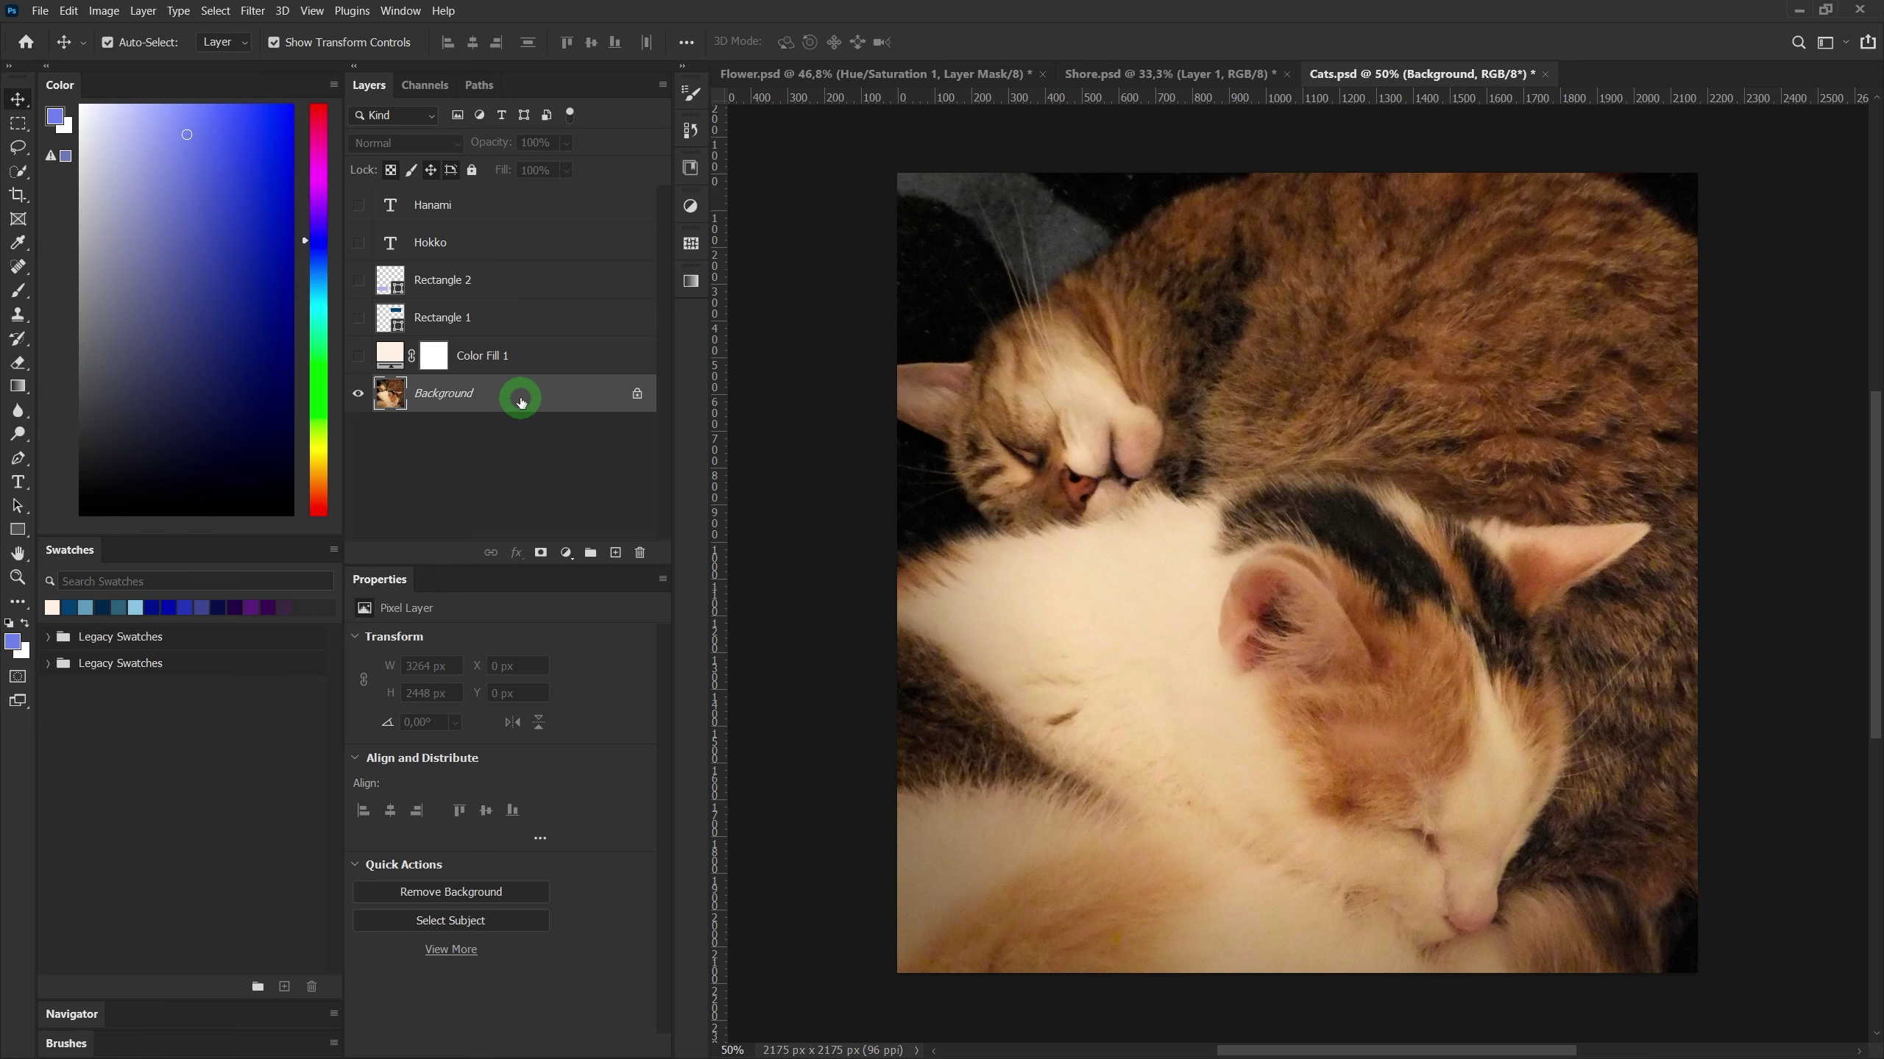
{"action": "left_click", "coordinate": [358, 355]}
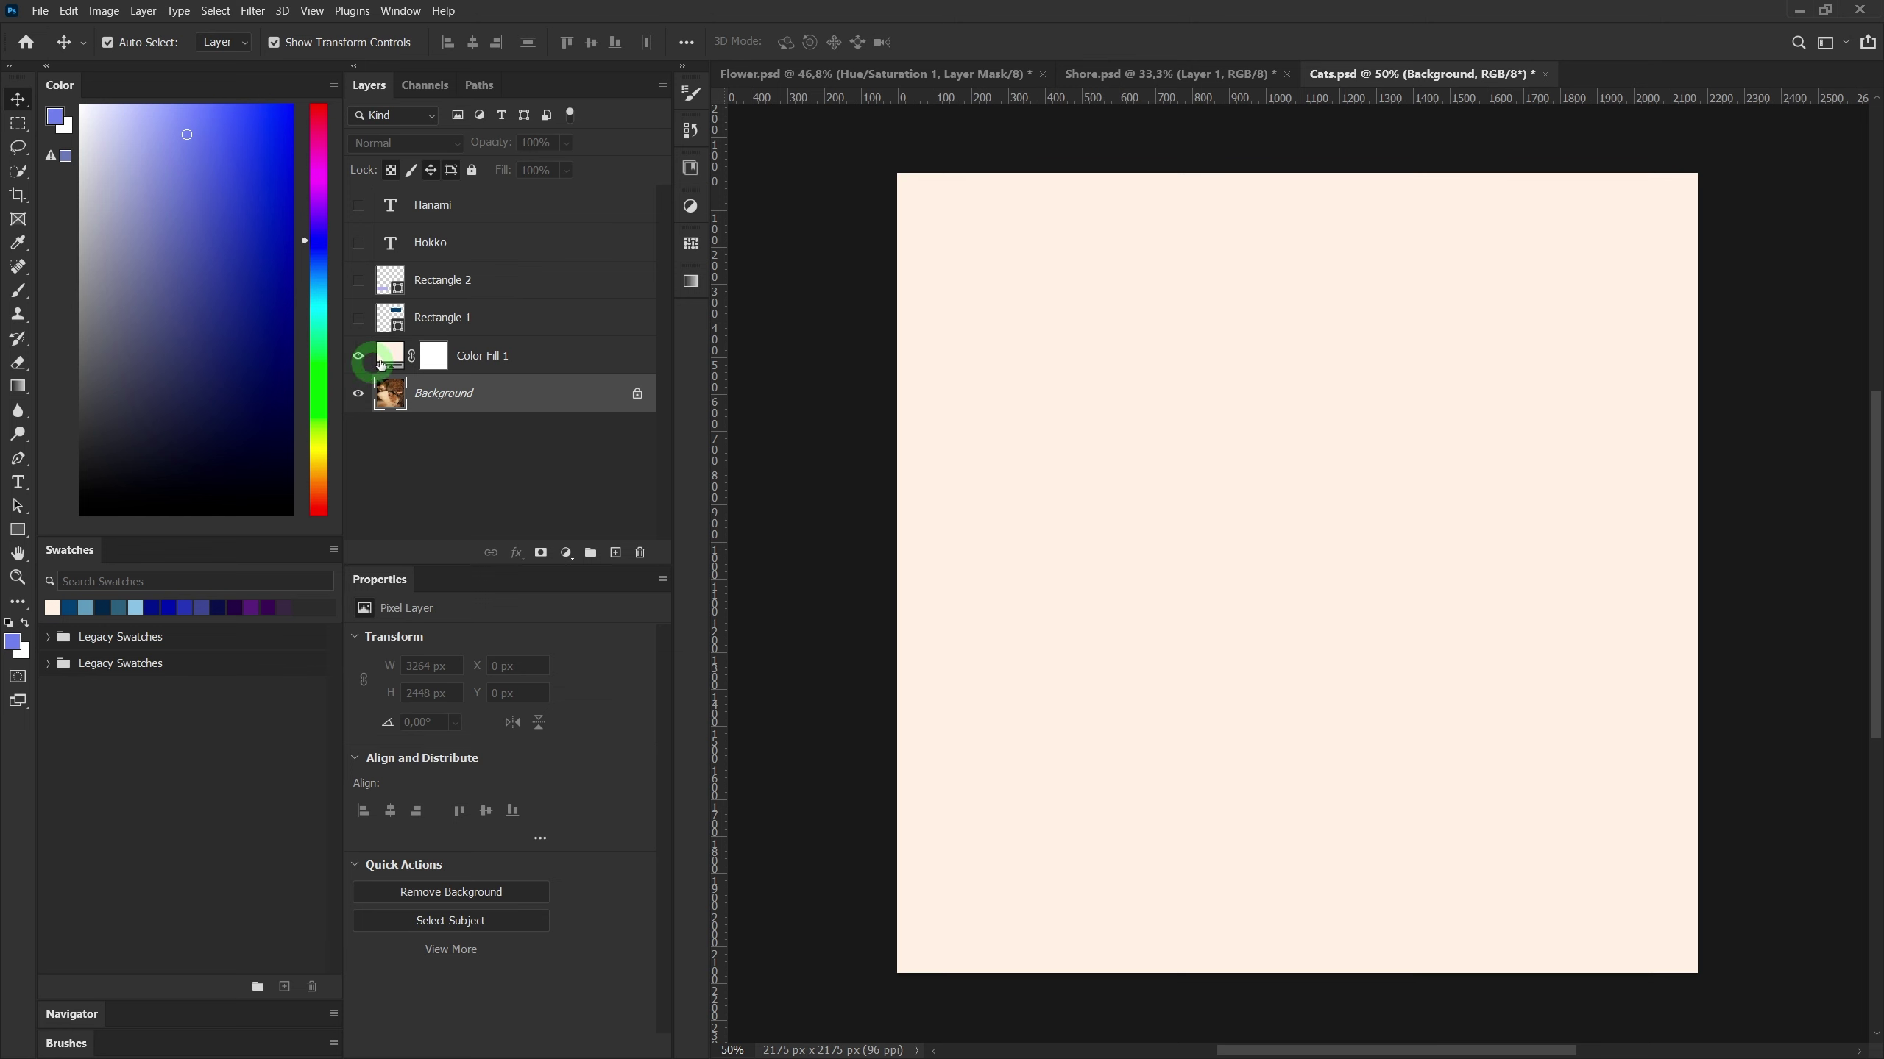
{"action": "left_click", "coordinate": [533, 360]}
{"action": "left_click", "coordinate": [375, 143]}
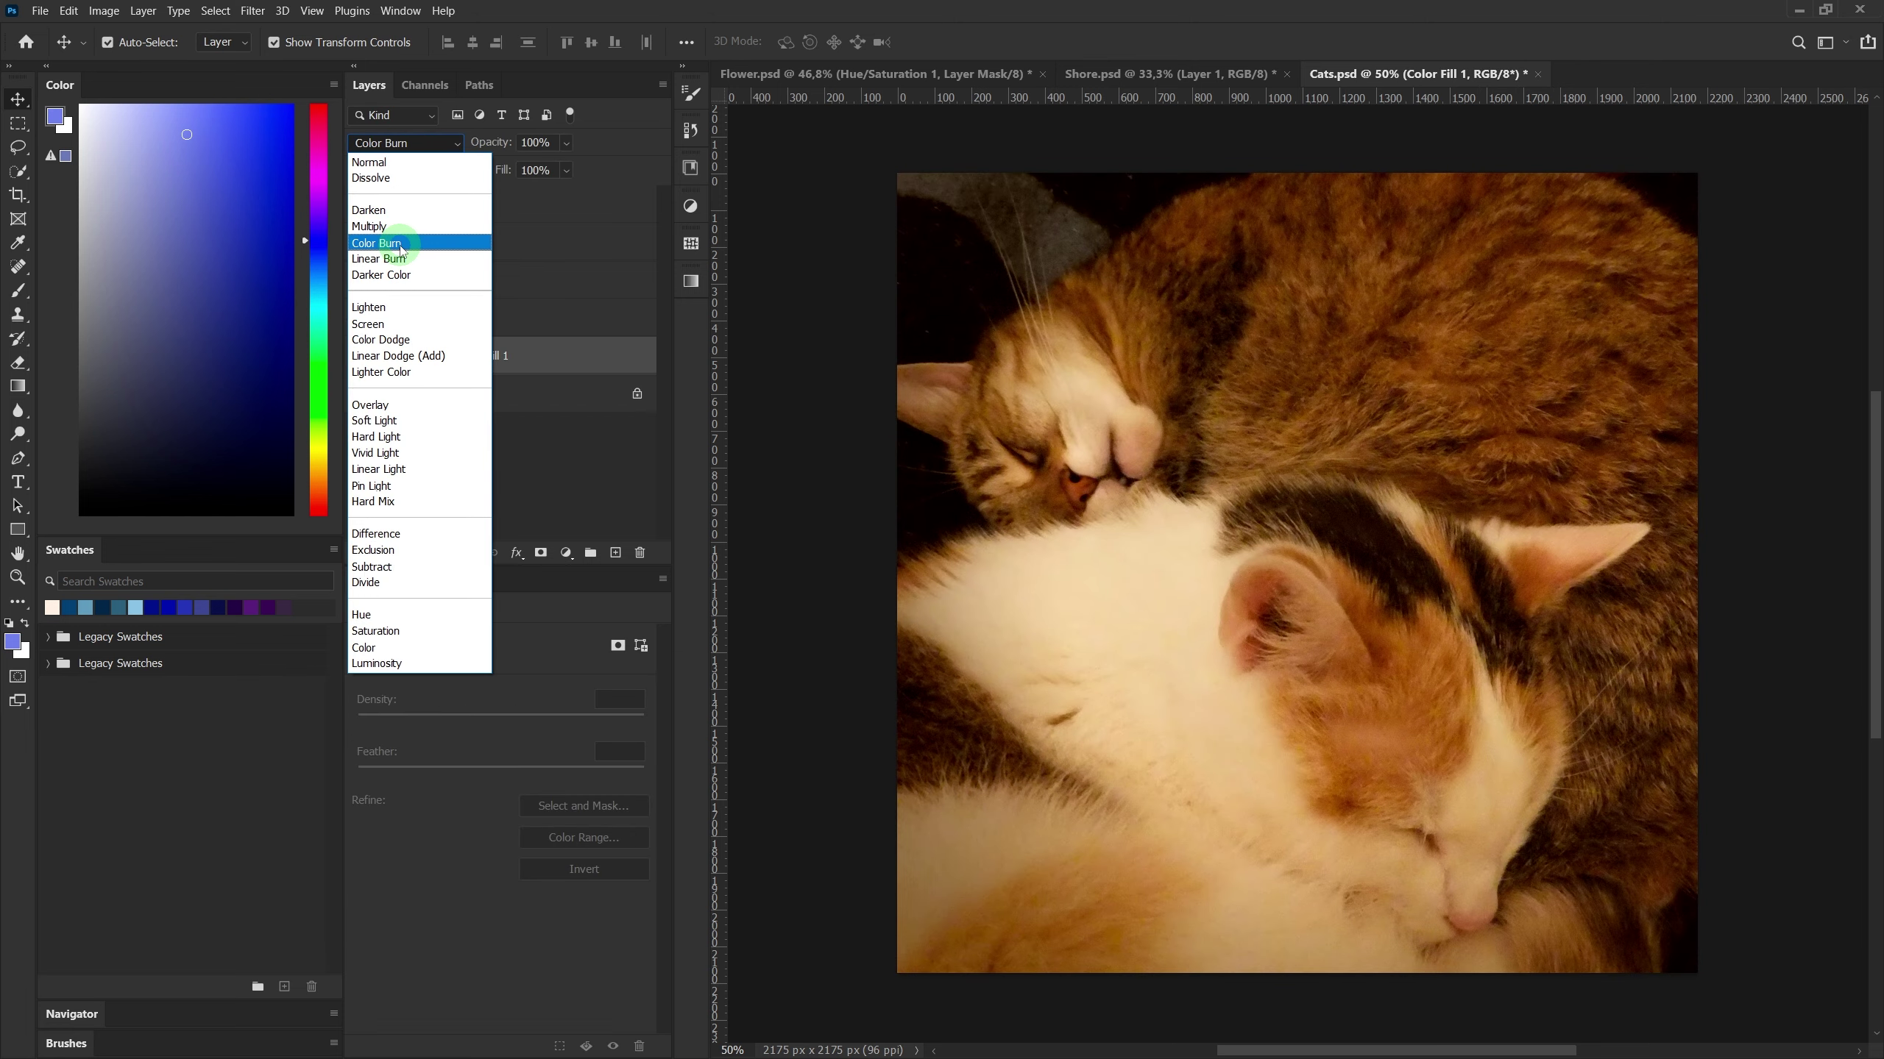
{"action": "left_click", "coordinate": [400, 251]}
Try darker and more saturated orange tones for the Color Fill 1 layer, and settle on the fill color #f3eadf
{"action": "double_click", "coordinate": [385, 359]}
{"action": "left_click_drag", "start_coordinate": [504, 371], "coordinate": [569, 355]}
{"action": "left_click_drag", "start_coordinate": [646, 552], "coordinate": [647, 413]}
{"action": "mouse_move", "coordinate": [519, 386]}
{"action": "left_mouse_down"}
{"action": "mouse_move", "coordinate": [470, 365]}
{"action": "mouse_move", "coordinate": [545, 368]}
{"action": "left_mouse_up"}
{"action": "left_click", "coordinate": [647, 551]}
{"action": "left_click_drag", "start_coordinate": [460, 482], "coordinate": [528, 408]}
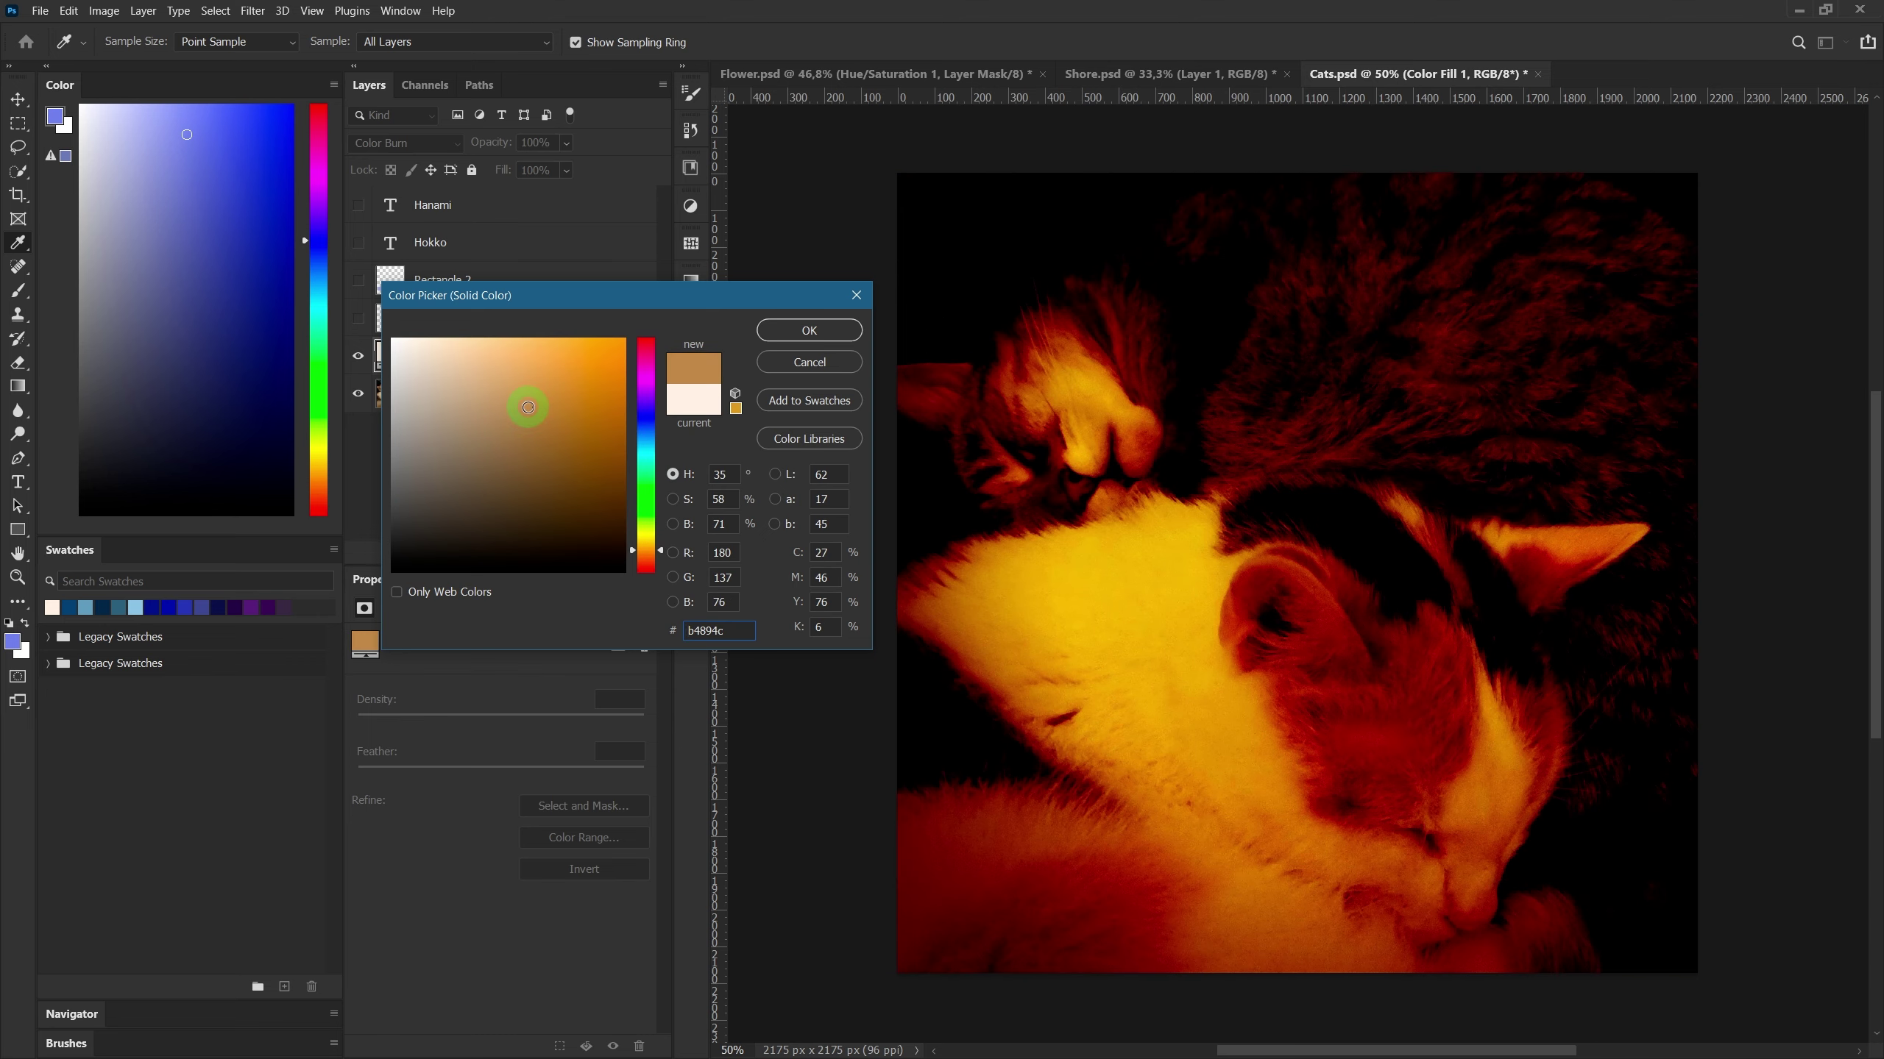
{"action": "left_click_drag", "start_coordinate": [422, 379], "coordinate": [439, 359]}
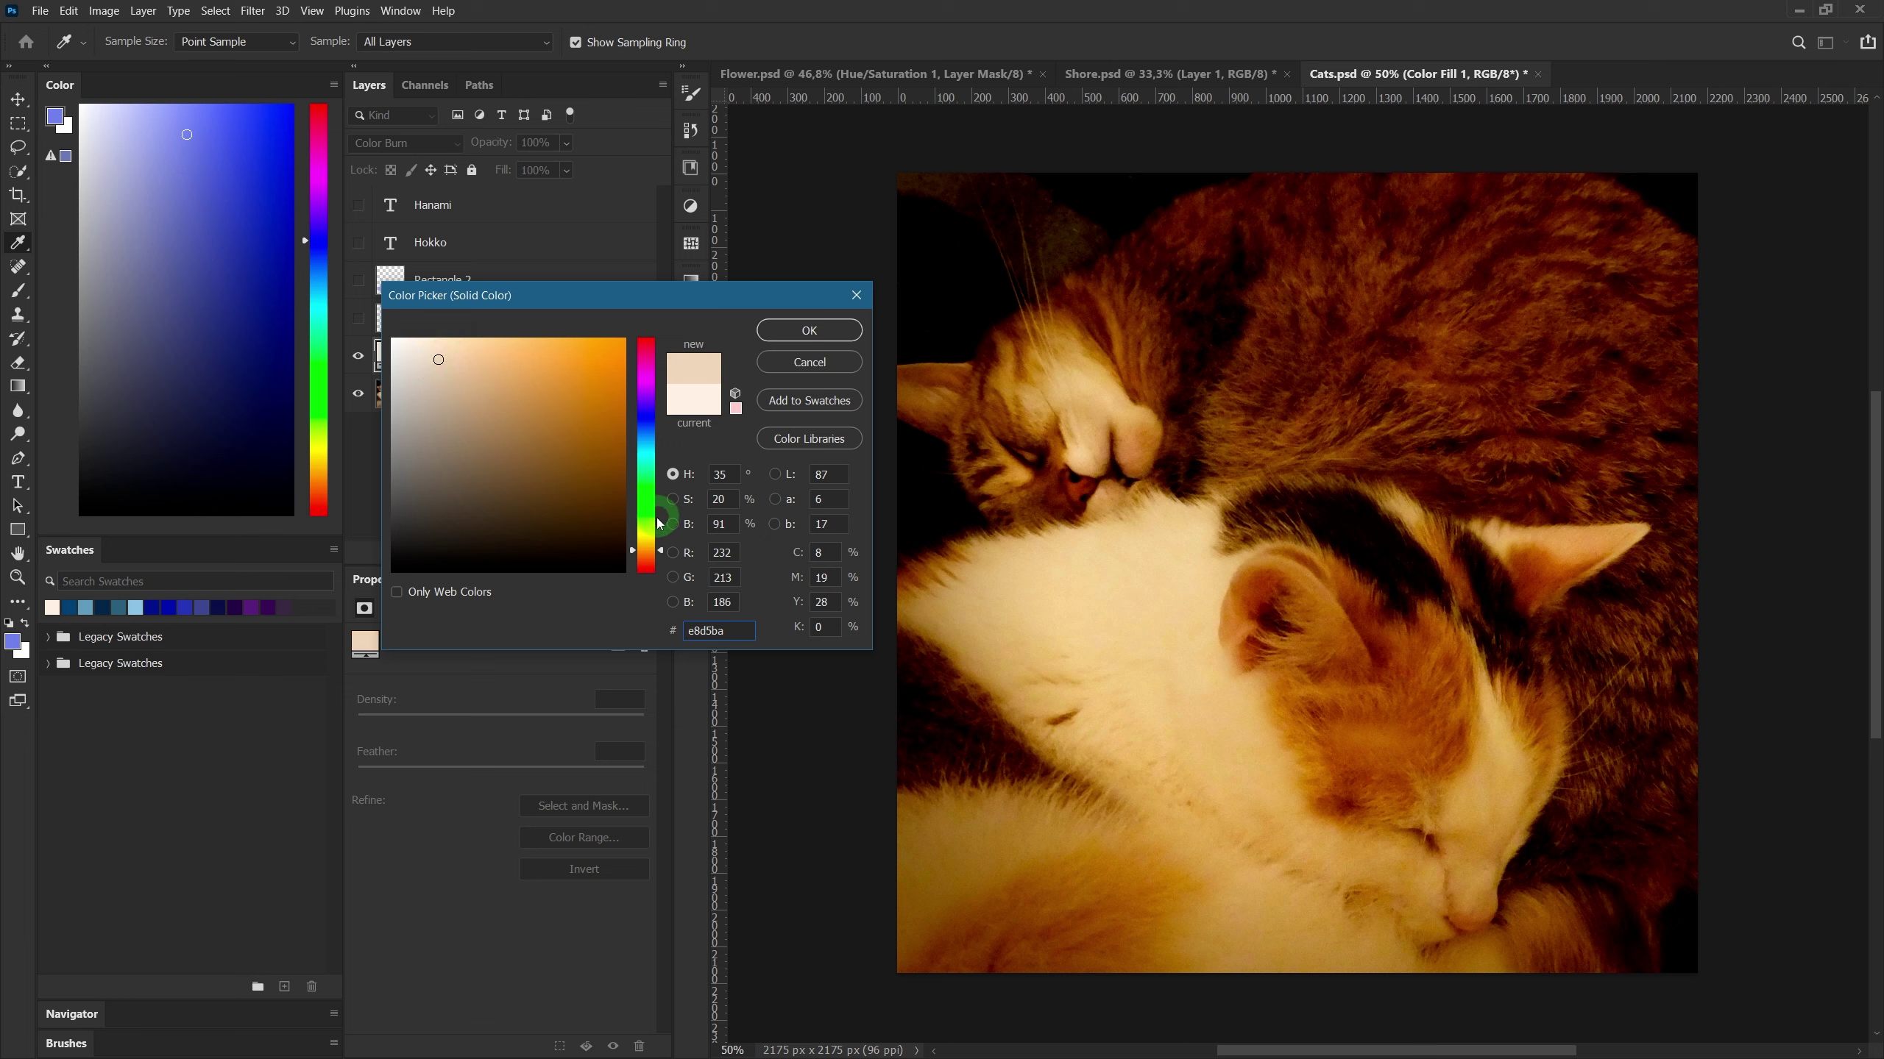
{"action": "mouse_move", "coordinate": [659, 524]}
{"action": "left_mouse_down"}
{"action": "mouse_move", "coordinate": [641, 390]}
{"action": "mouse_move", "coordinate": [648, 498]}
{"action": "mouse_move", "coordinate": [416, 350]}
{"action": "left_mouse_up"}
{"action": "left_click", "coordinate": [649, 553]}
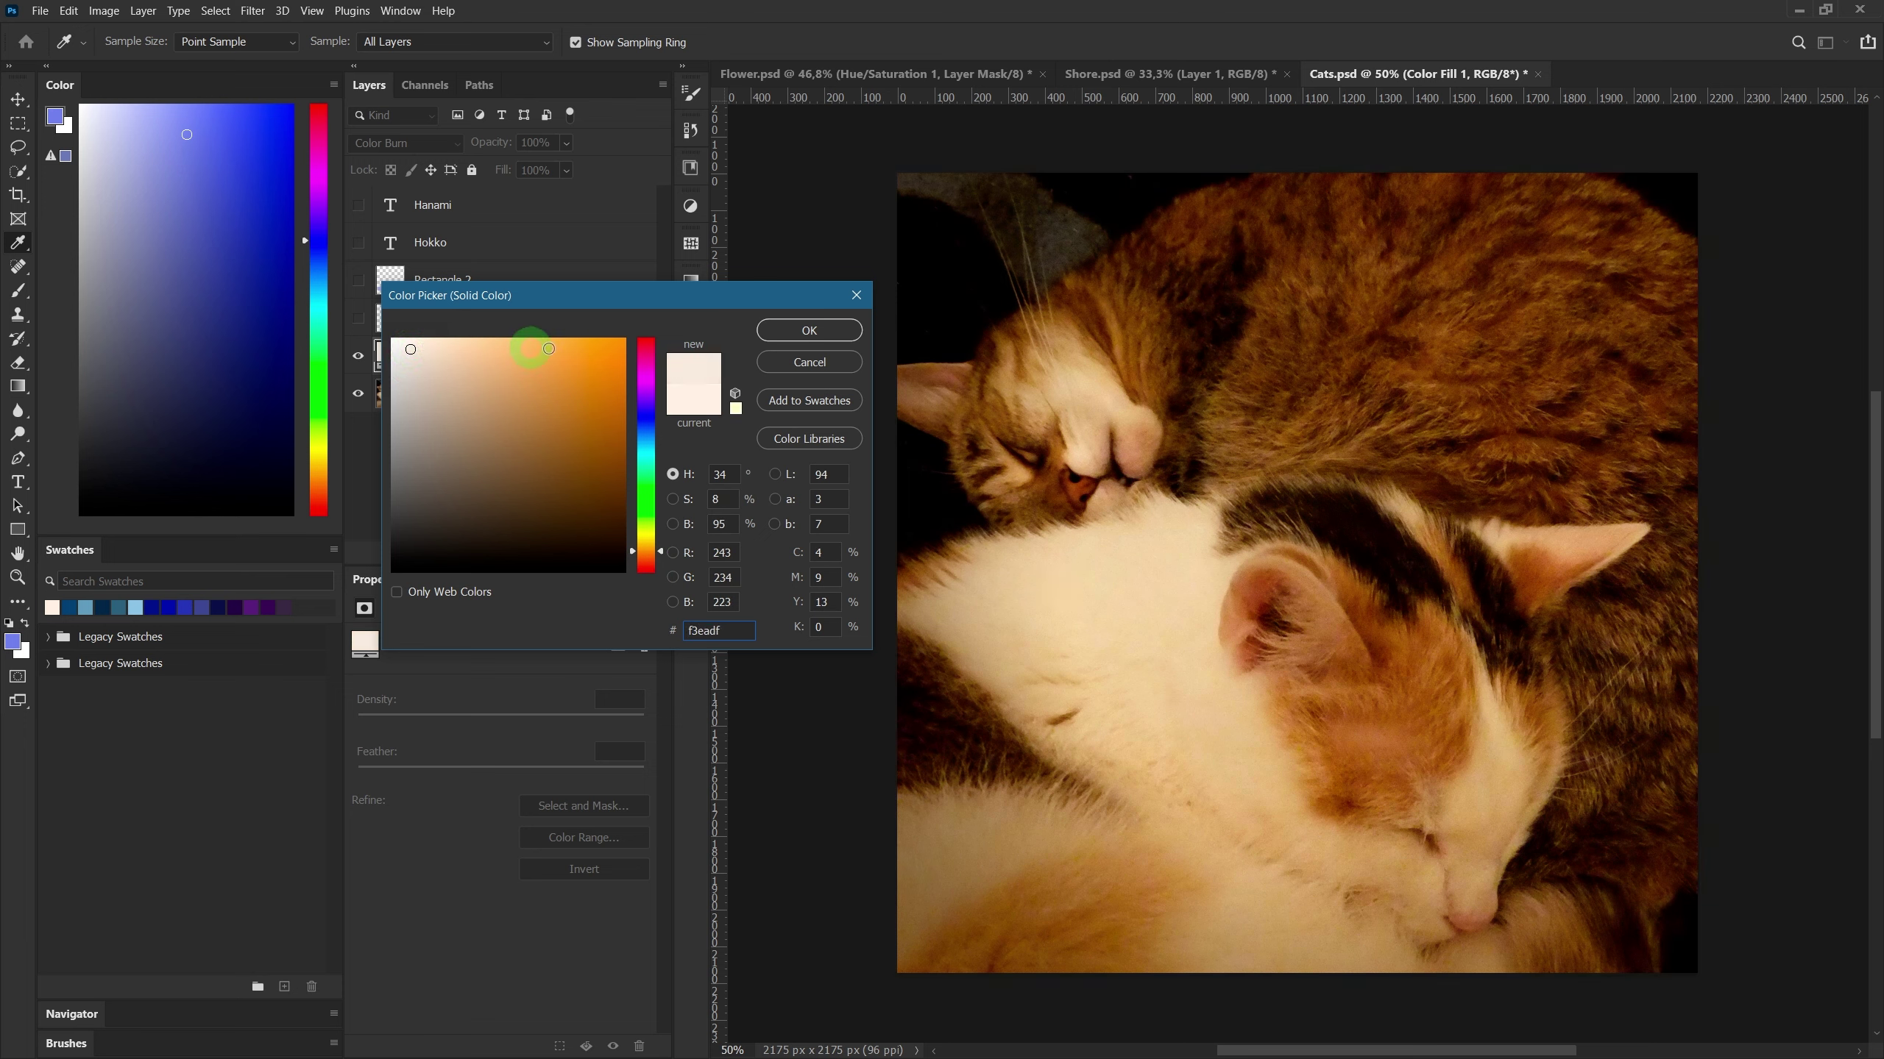
{"action": "left_click", "coordinate": [810, 329]}
Compare the cat photo with and without the Color Fill 1 layer
{"action": "left_click", "coordinate": [358, 357]}
{"action": "left_click", "coordinate": [357, 356]}
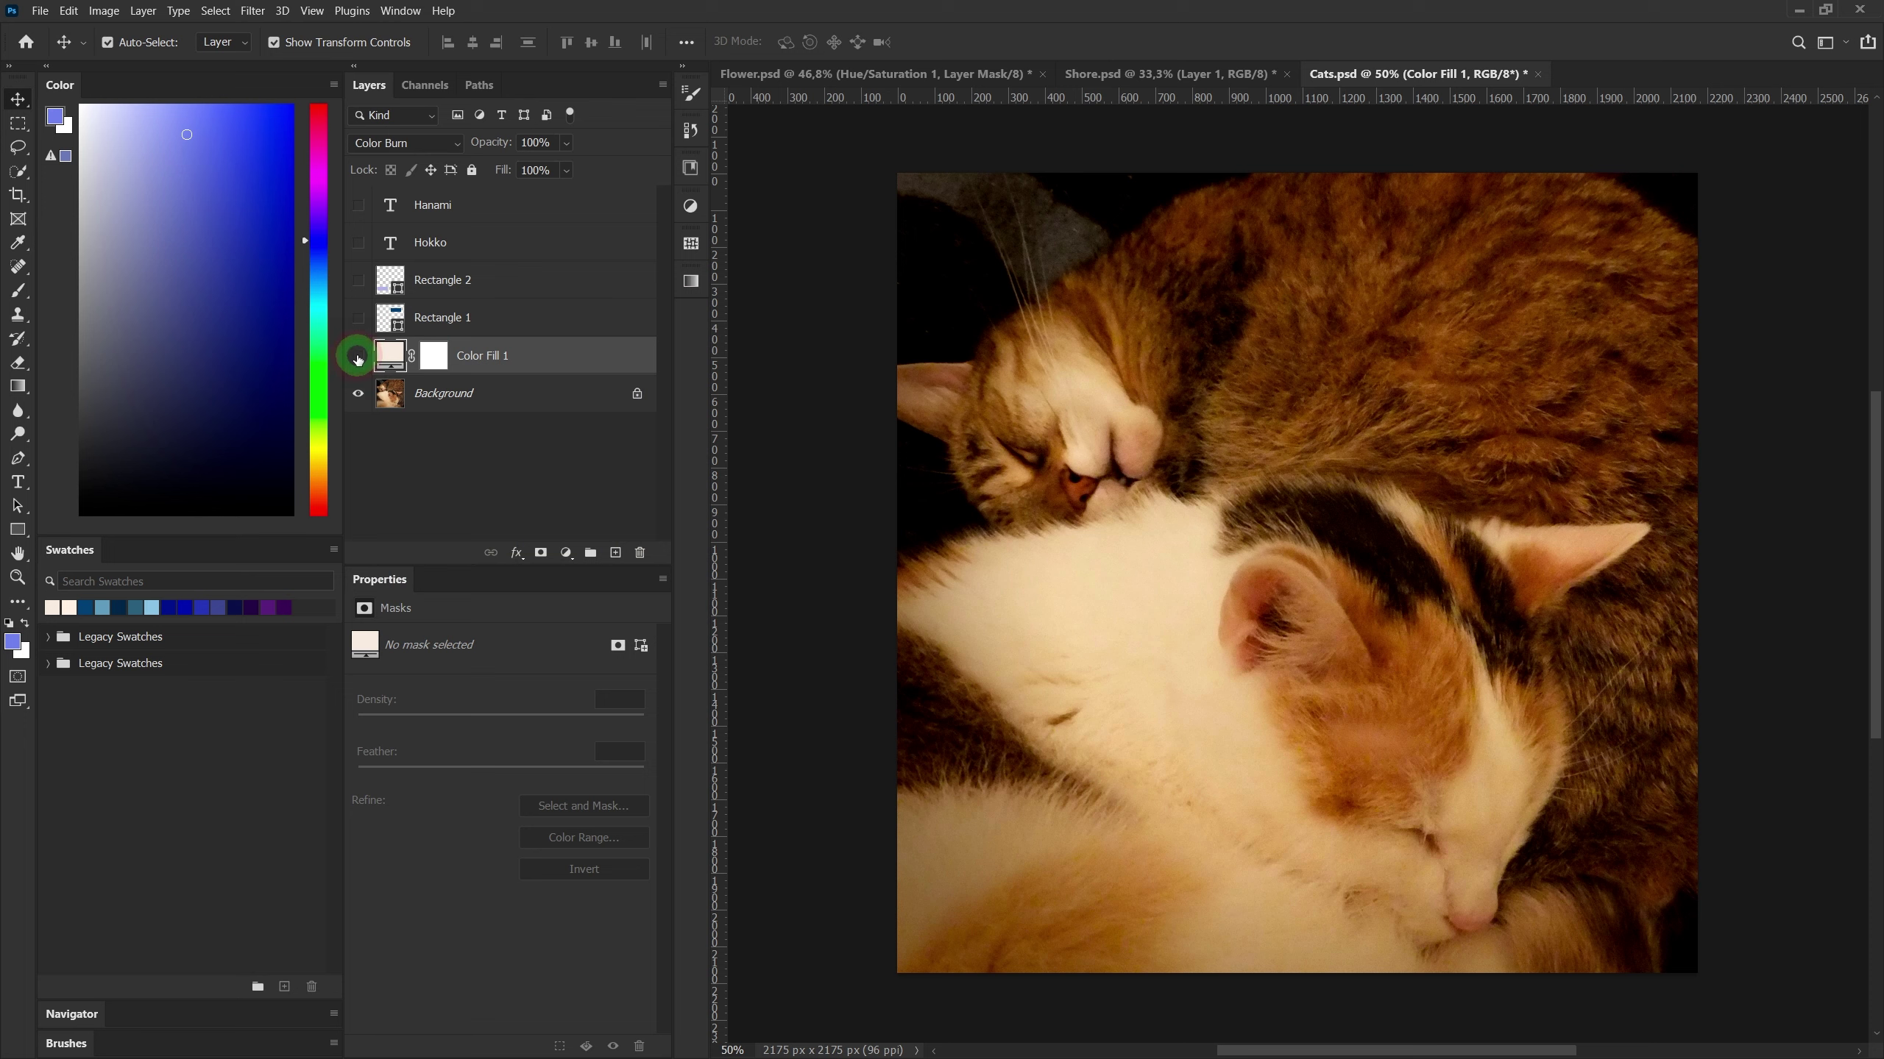
{"action": "left_click", "coordinate": [357, 357]}
{"action": "left_click", "coordinate": [357, 357]}
Show the Rectangle 1, Rectangle 2, Hokko and Hanami layers
{"action": "left_click", "coordinate": [361, 321]}
{"action": "left_click", "coordinate": [359, 280]}
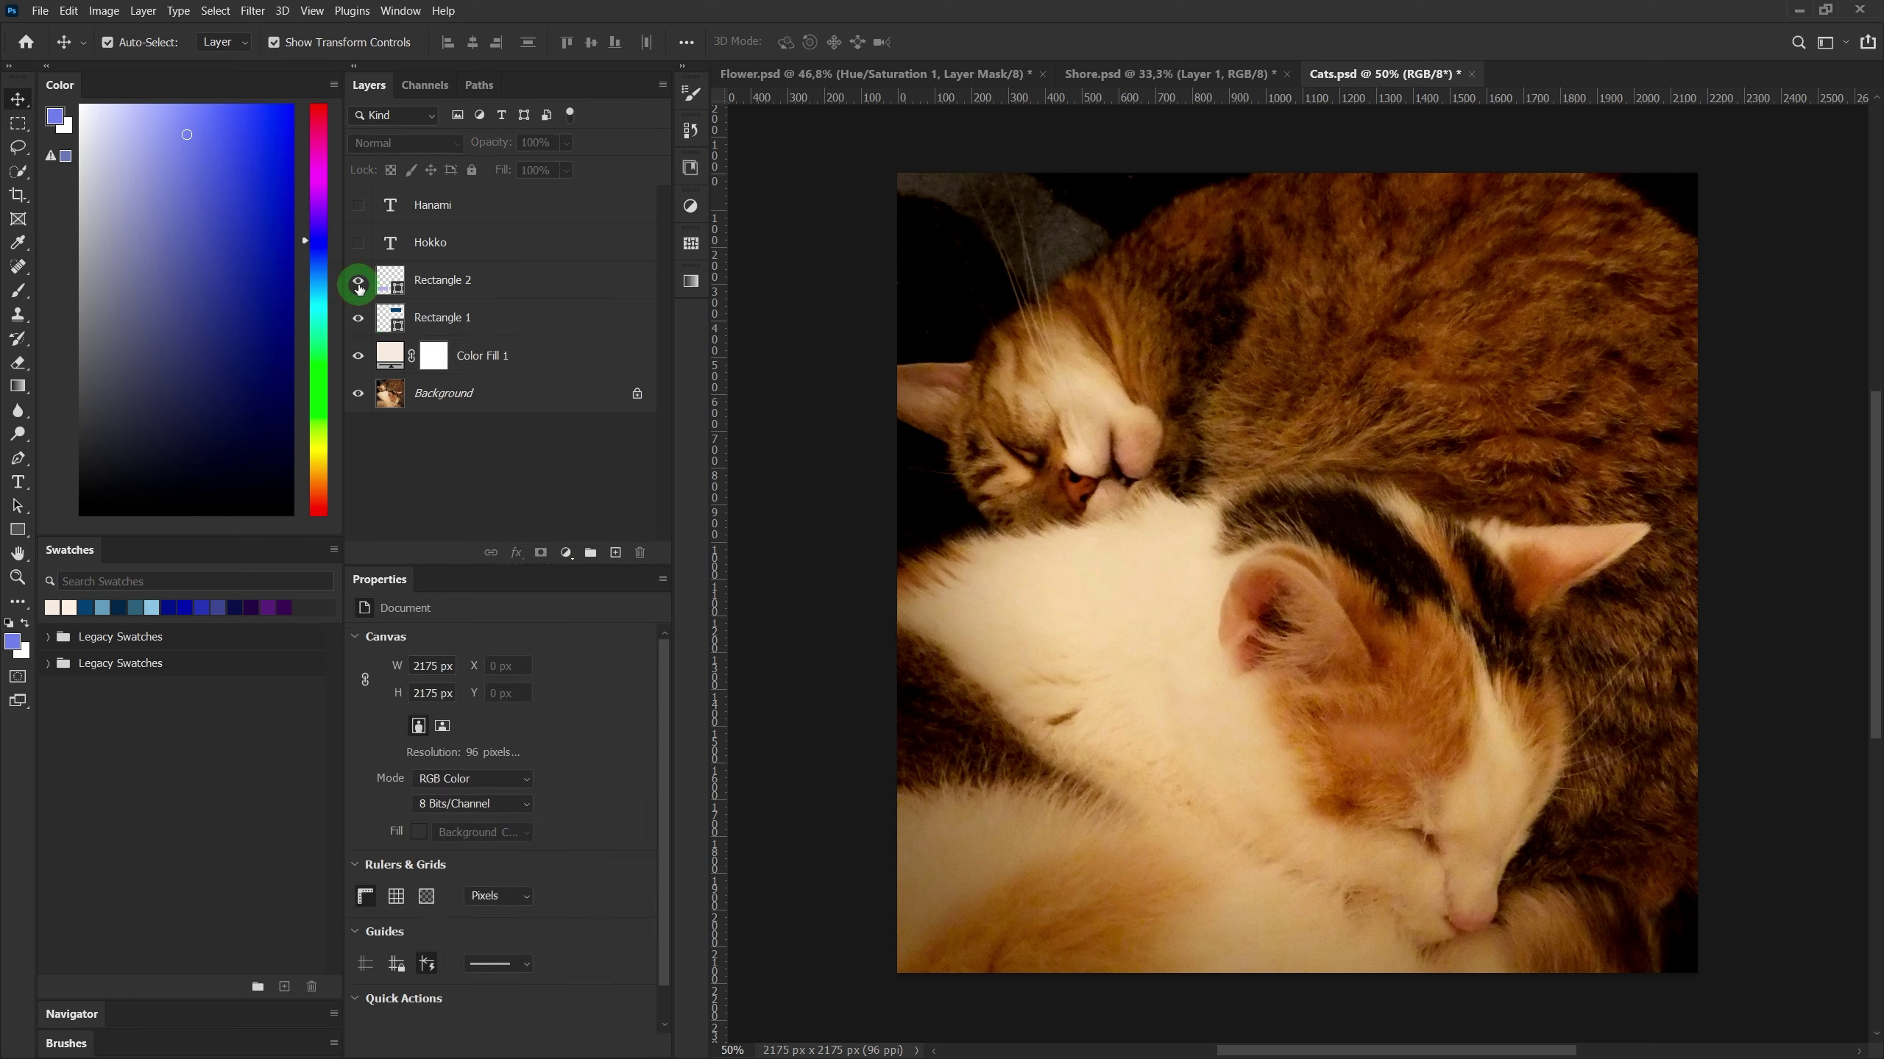
{"action": "left_click", "coordinate": [358, 243]}
{"action": "left_click", "coordinate": [358, 206]}
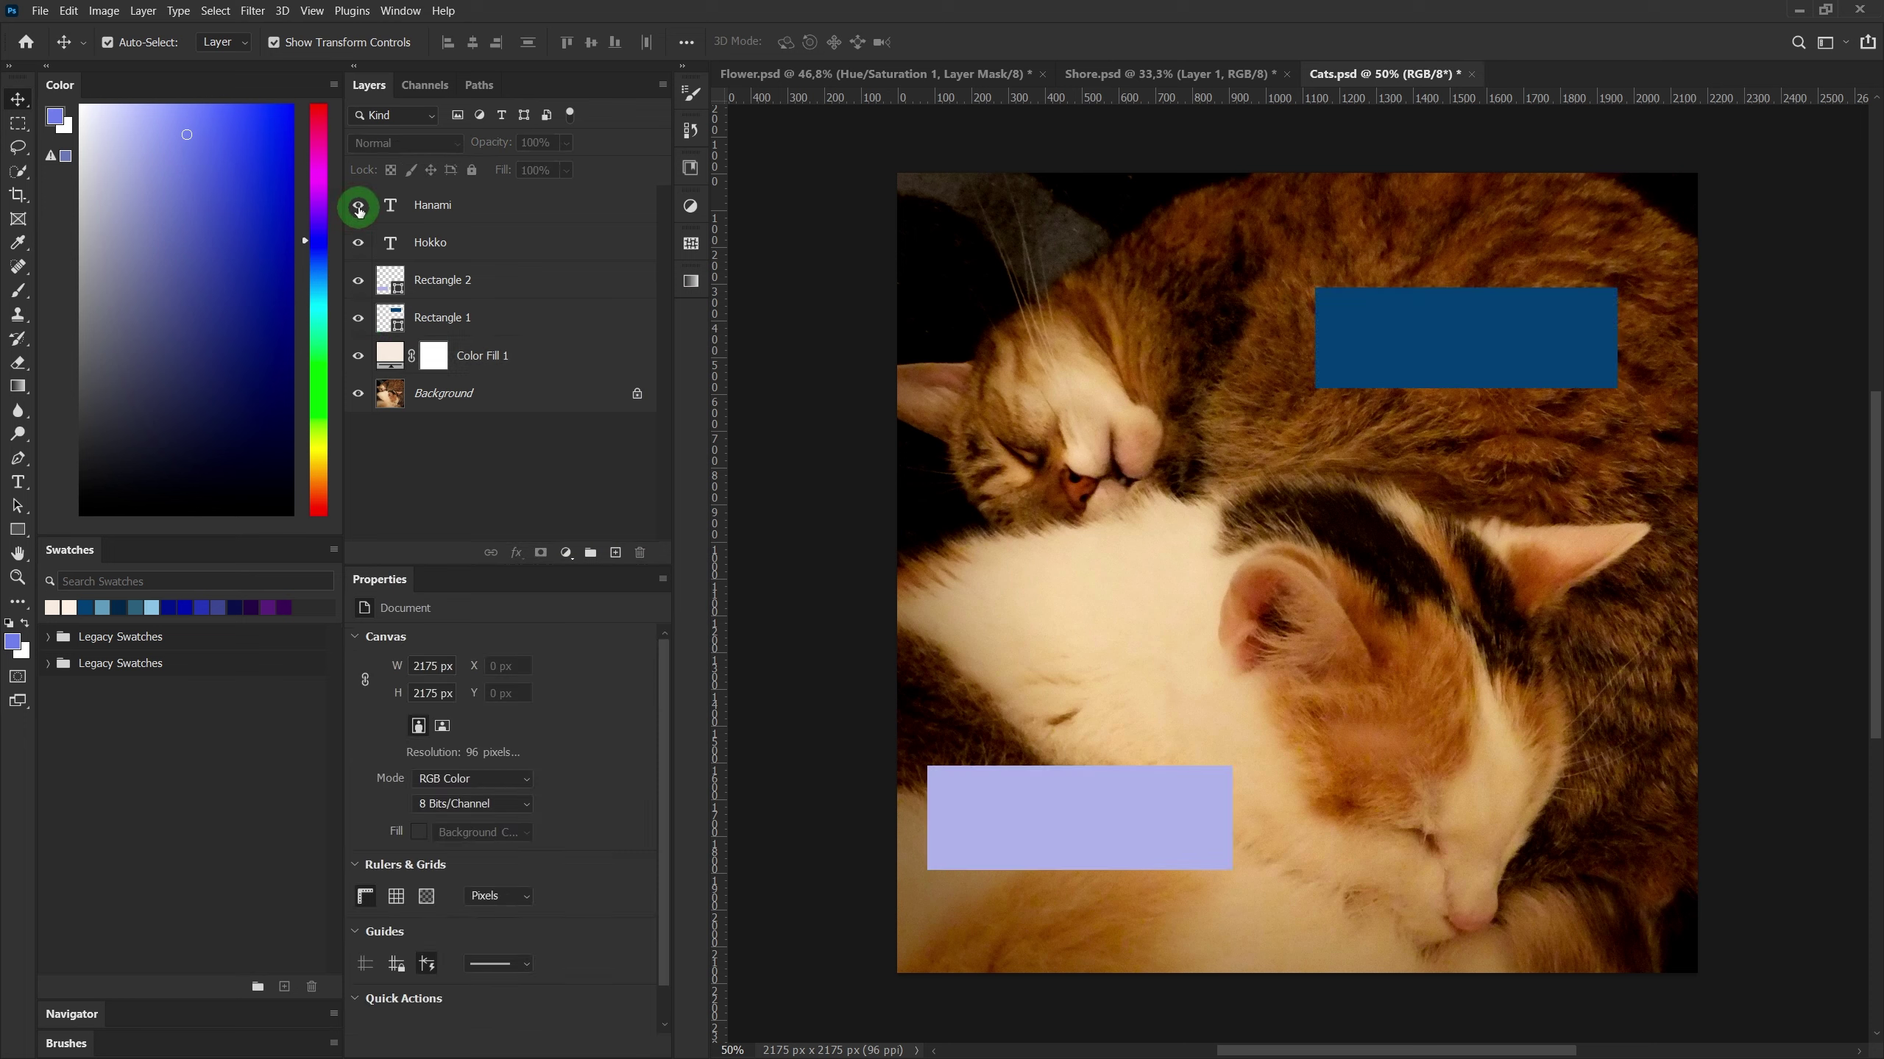
Set the blending mode of both the Rectangle 1 and Rectangle 2 layers to Color Burn
{"action": "left_click", "coordinate": [496, 315]}
{"action": "left_click", "coordinate": [404, 142]}
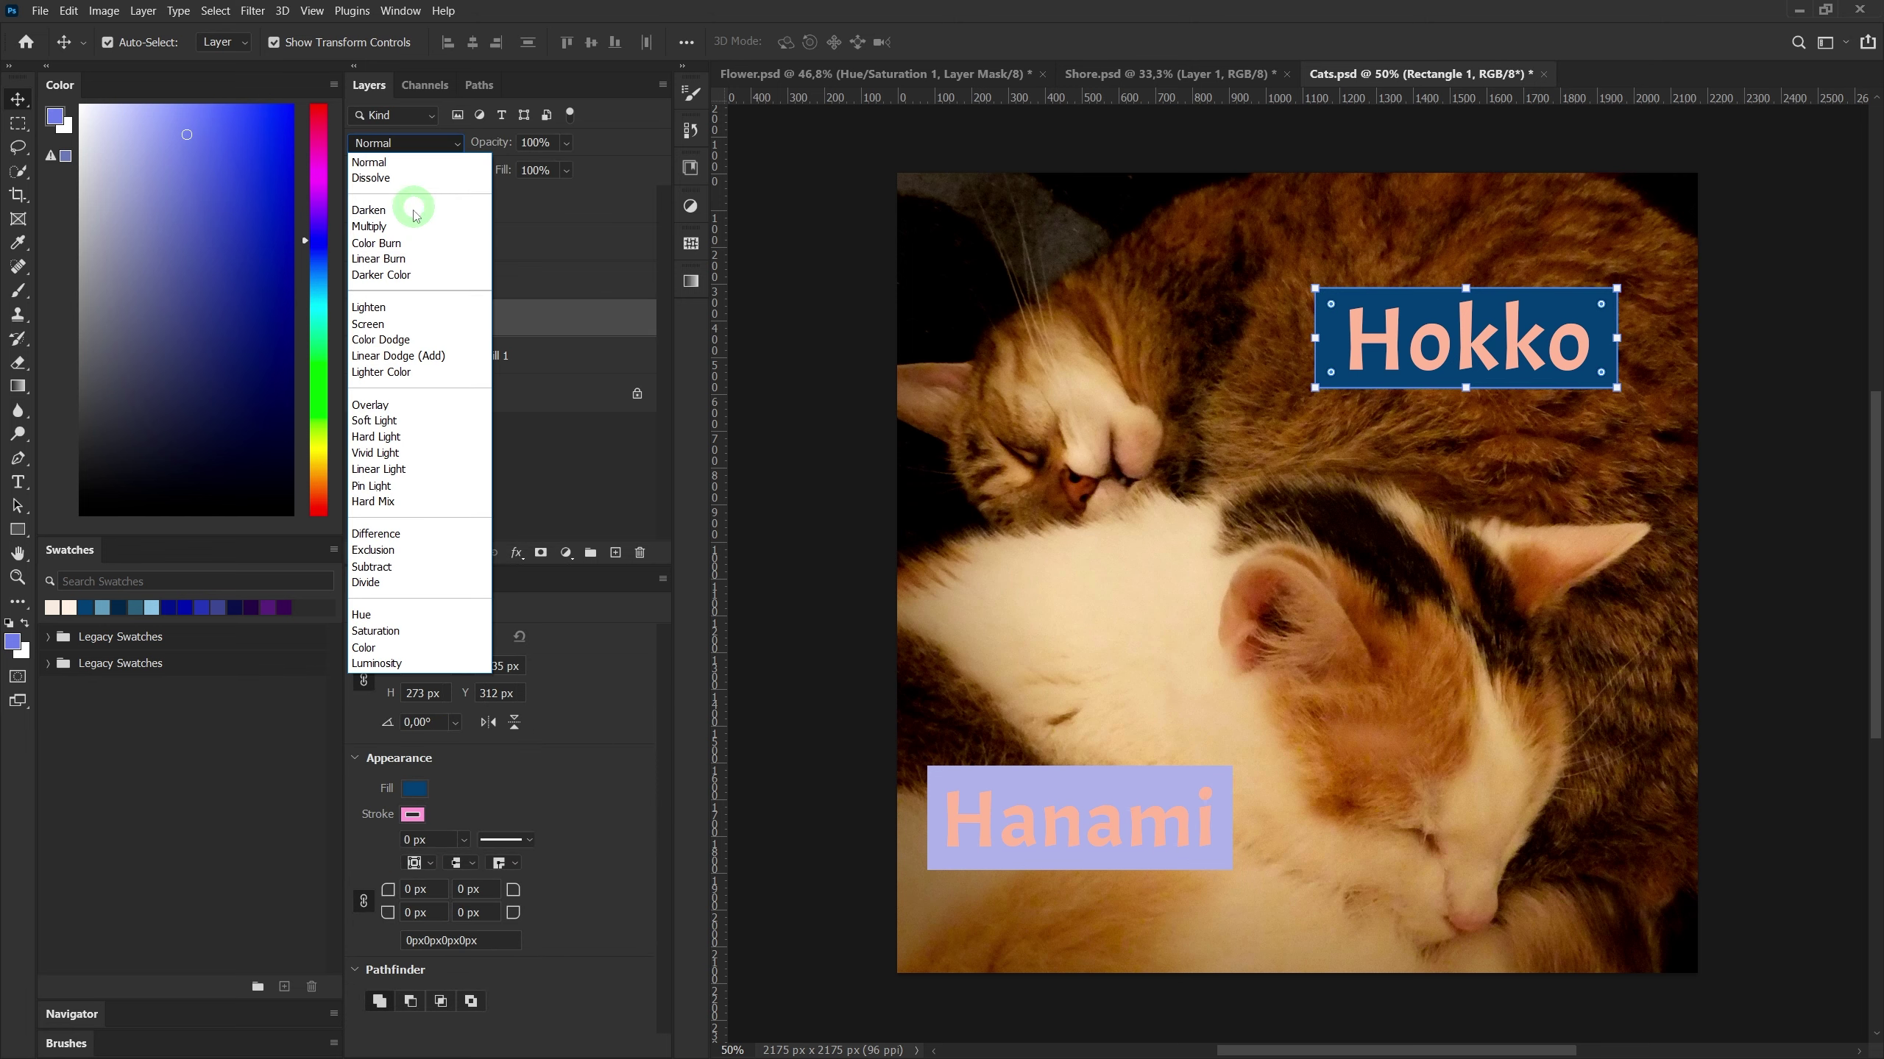
{"action": "left_click", "coordinate": [412, 242]}
{"action": "left_click", "coordinate": [509, 277]}
{"action": "left_click", "coordinate": [404, 143]}
{"action": "left_click", "coordinate": [412, 243]}
Change the fill color of the Rectangle 1 shape to #6b99c0
{"action": "left_click", "coordinate": [495, 316]}
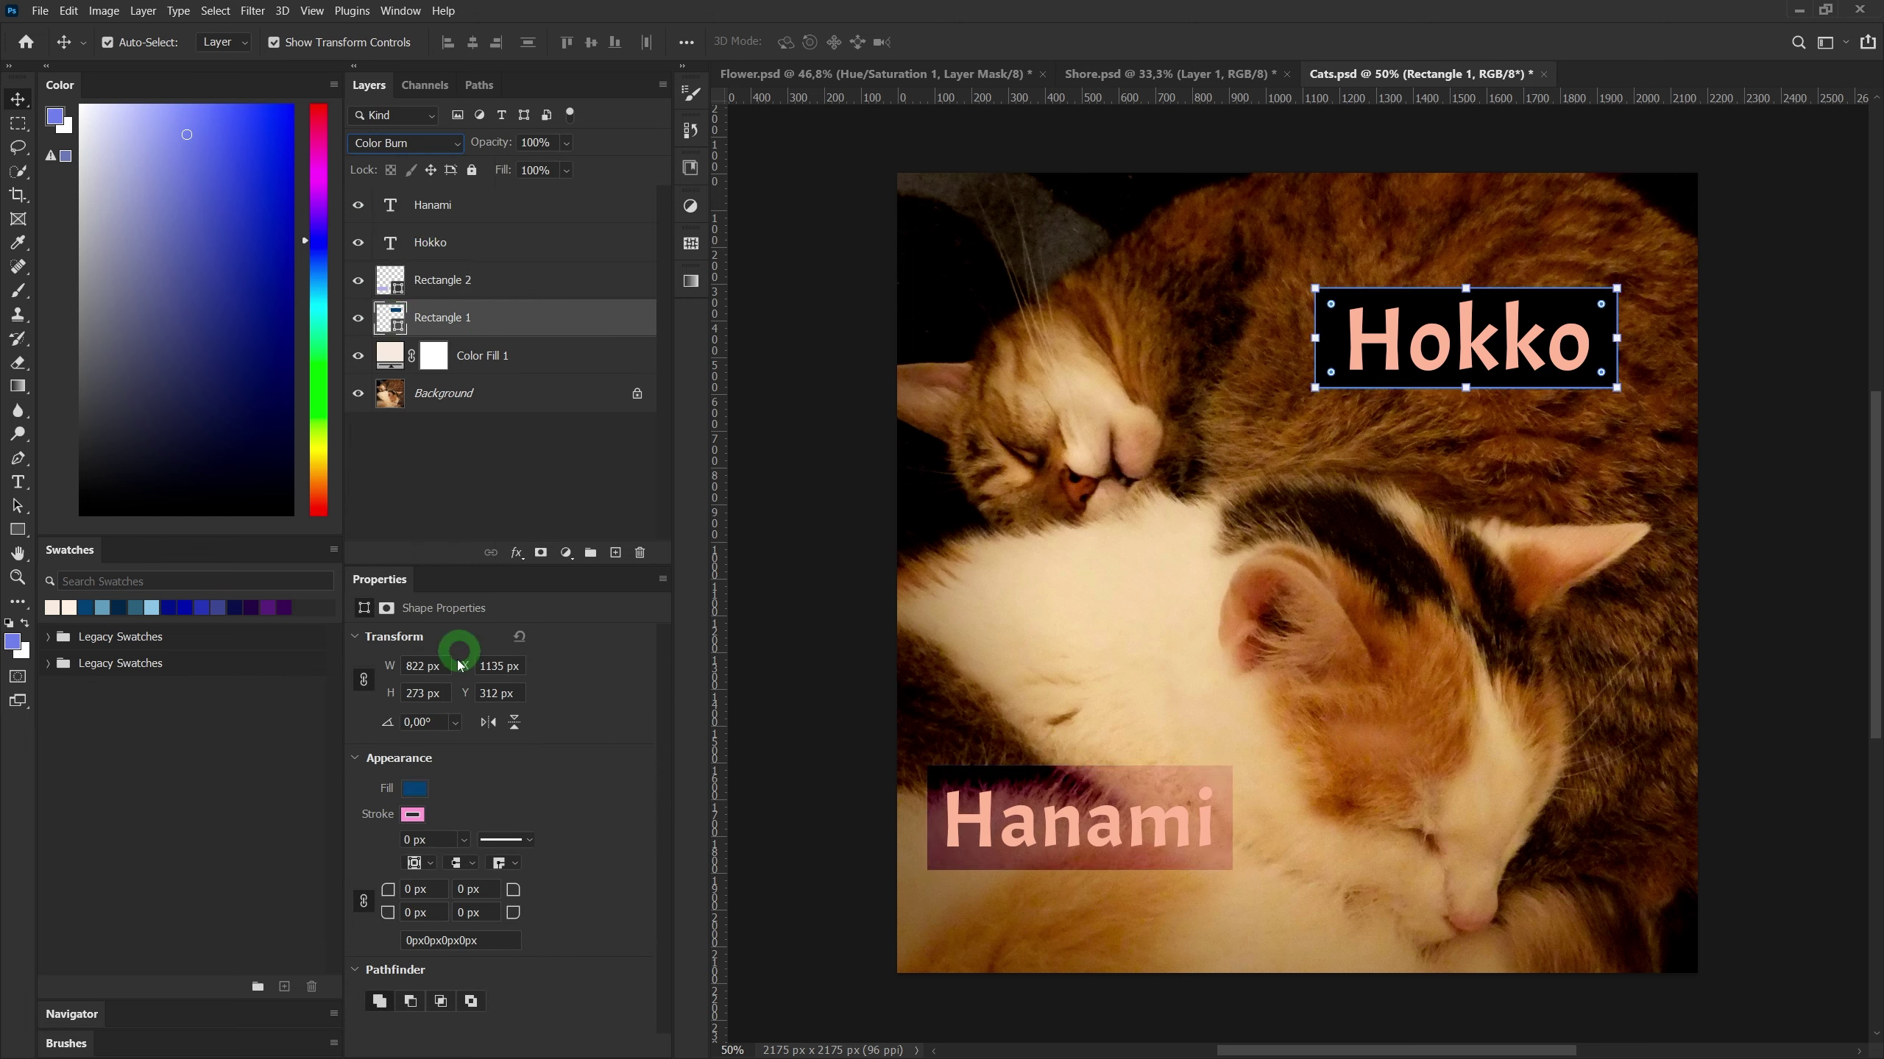
{"action": "left_click", "coordinate": [414, 788]}
{"action": "left_click", "coordinate": [595, 777]}
{"action": "left_click", "coordinate": [805, 328]}
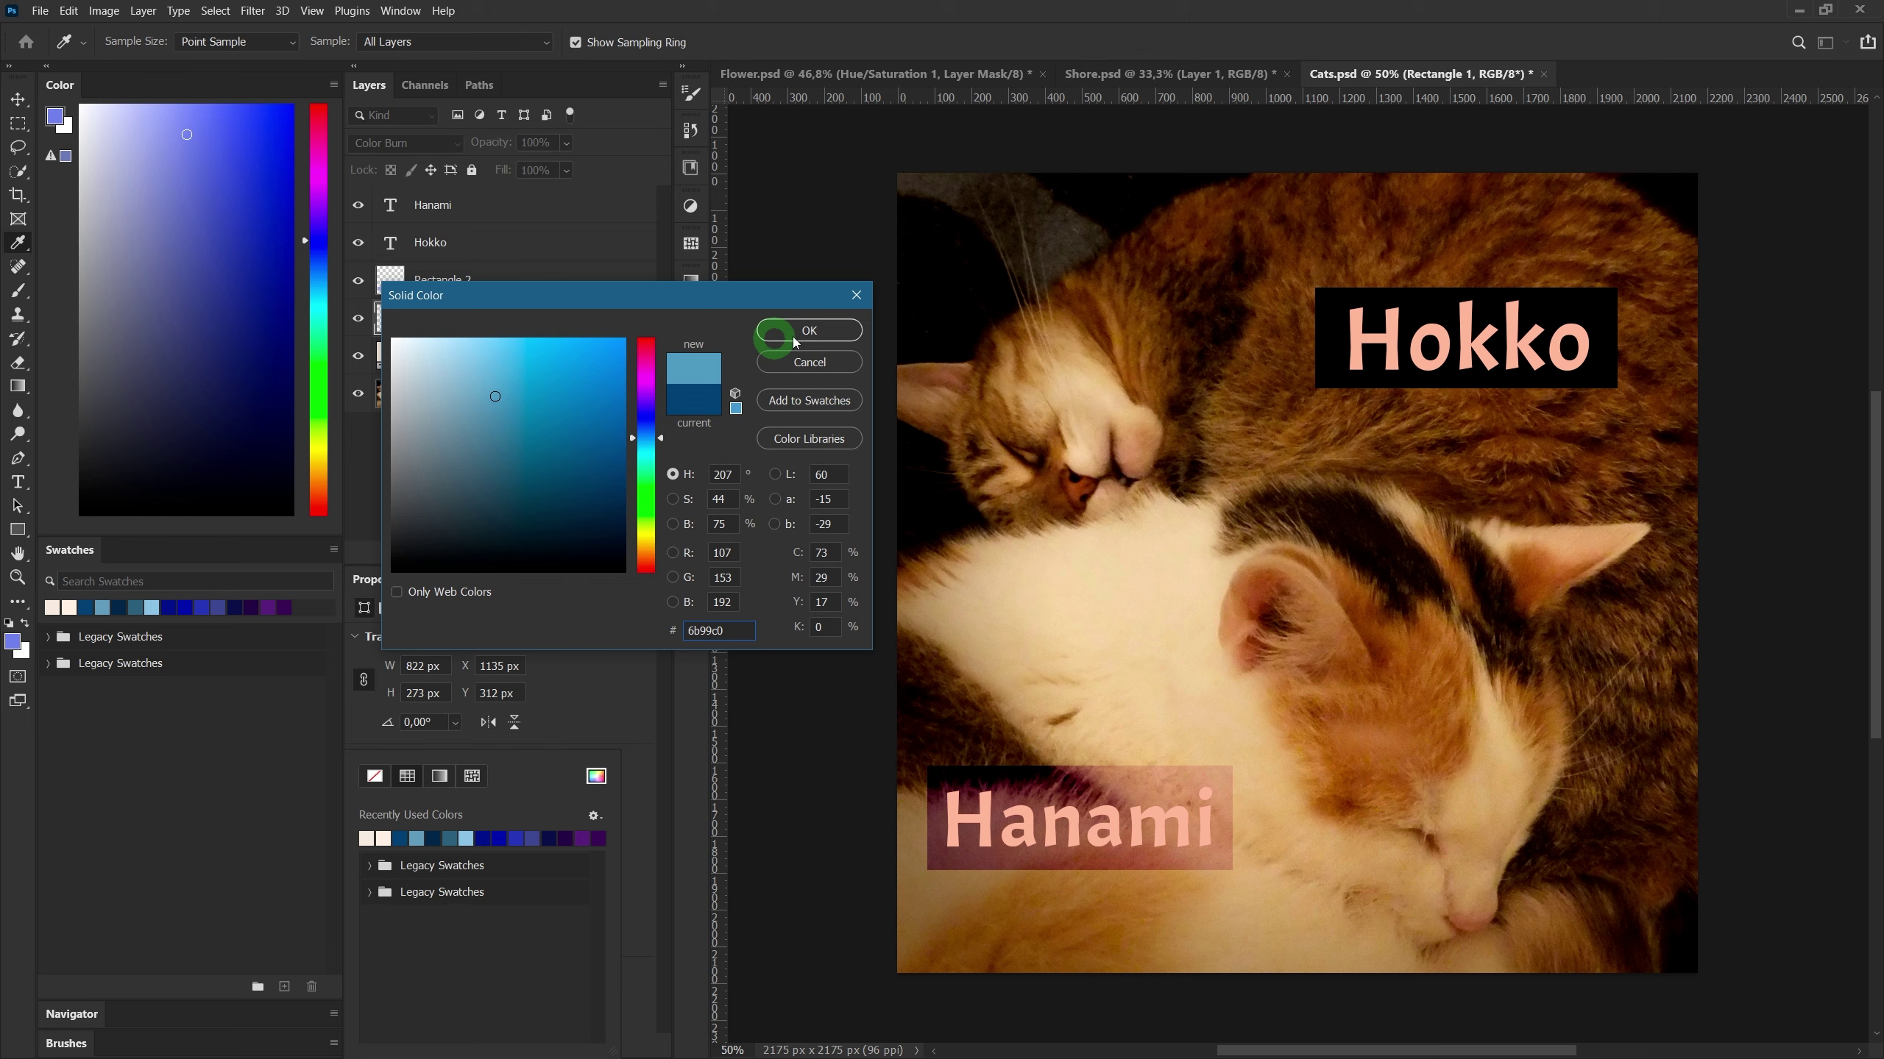